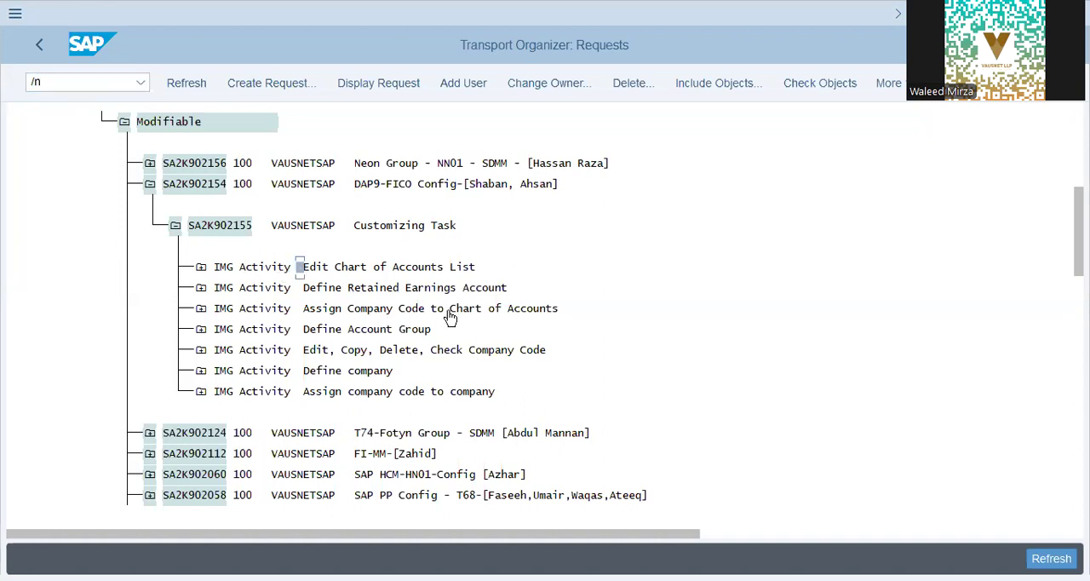
# - Leave the transport request overview and start the customizing transaction SPRO
pyautogui.moveTo(297, 265); pyautogui.dragTo(592, 414)
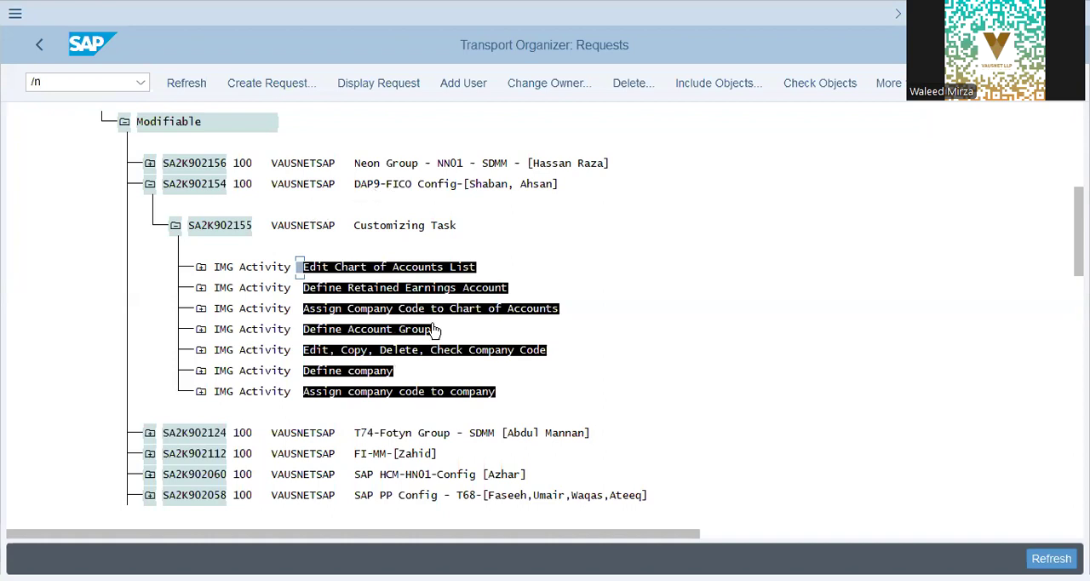
pyautogui.click(103, 87)
pyautogui.click(102, 88)
pyautogui.write('spro')
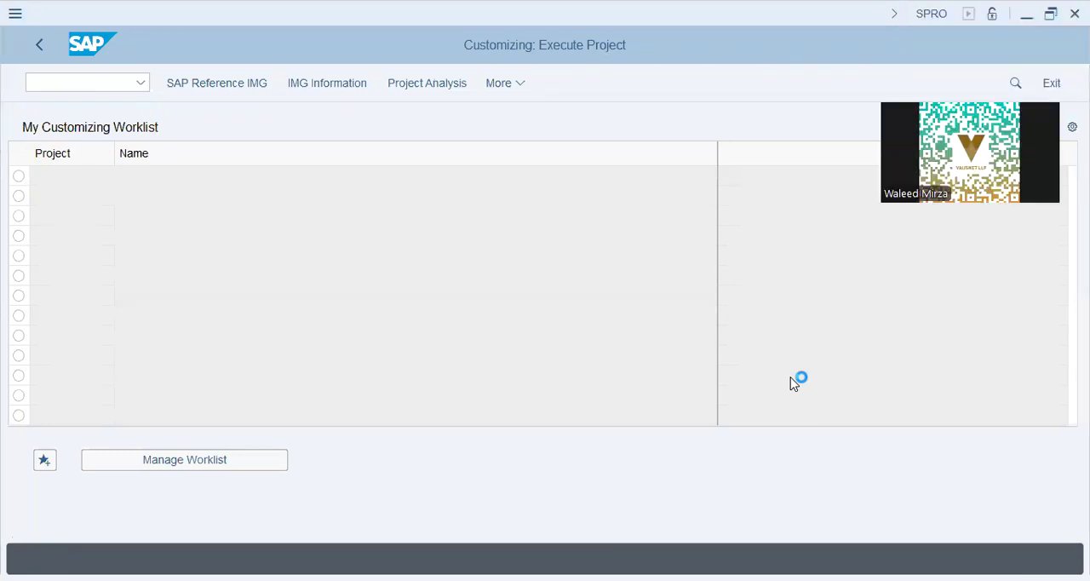
# - Switch to Notepad and write the indented lines "Controlling Area Settings", "Fiscal Year" and "Posting Periods" a few lines down
pyautogui.press('Return')
pyautogui.press('Return')
pyautogui.press('Return')
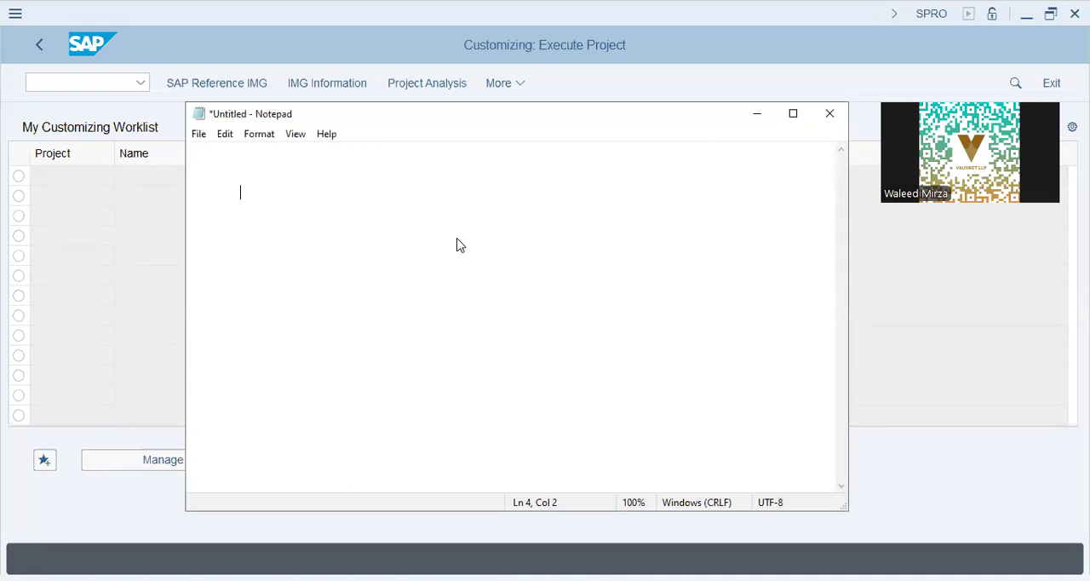
pyautogui.write('Controlling Area Settings')
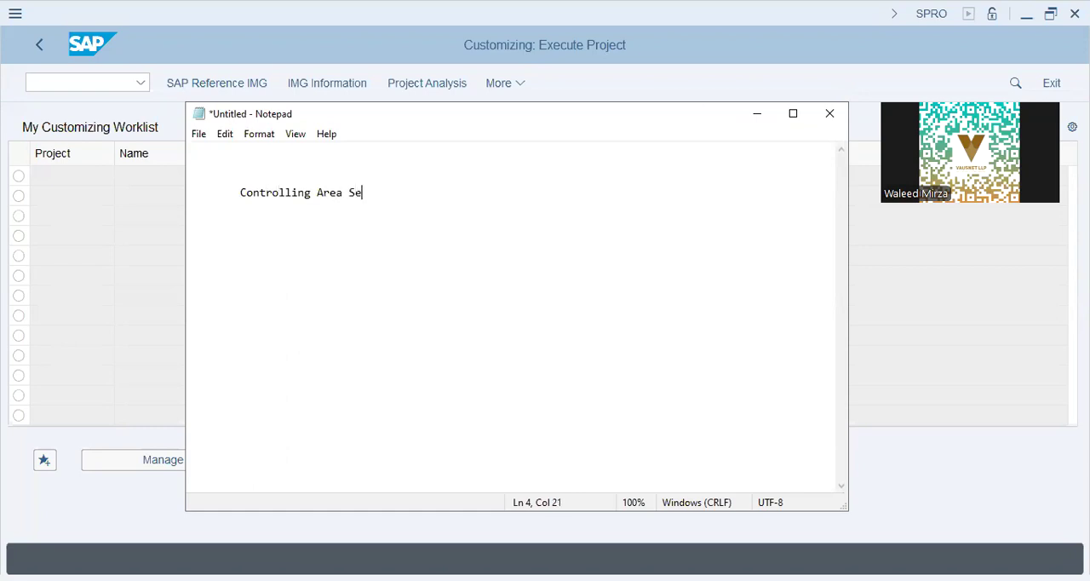
pyautogui.press('Return')
pyautogui.press('Tab')
pyautogui.write('Fiscal Year \tPosting Periods')
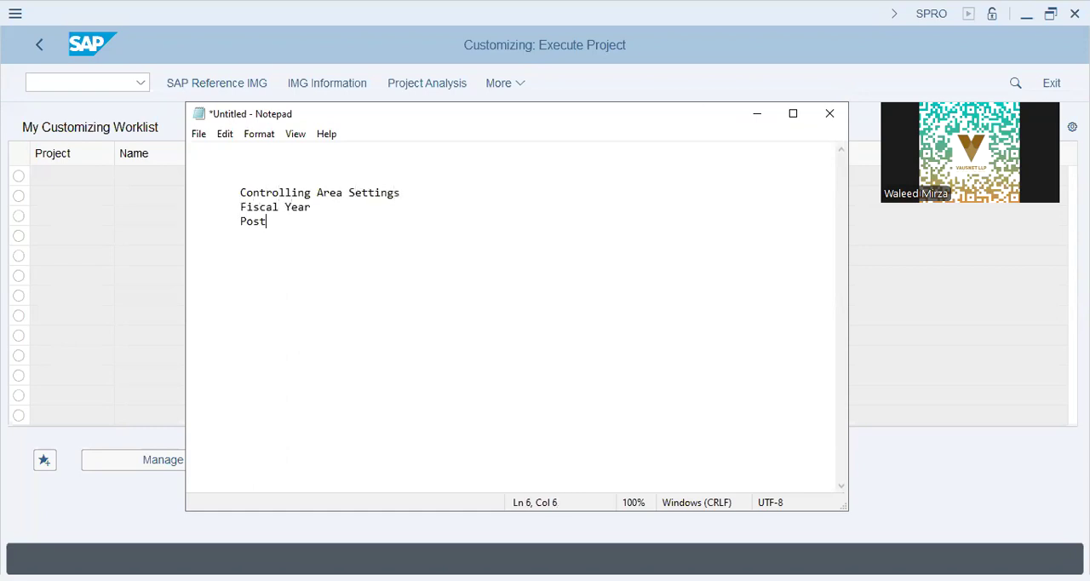
# - Add the lines "Ledger Settings" and "Currency Types" to the list, with the same indent
pyautogui.press('Return')
pyautogui.press('Tab')
pyautogui.write('Leg')
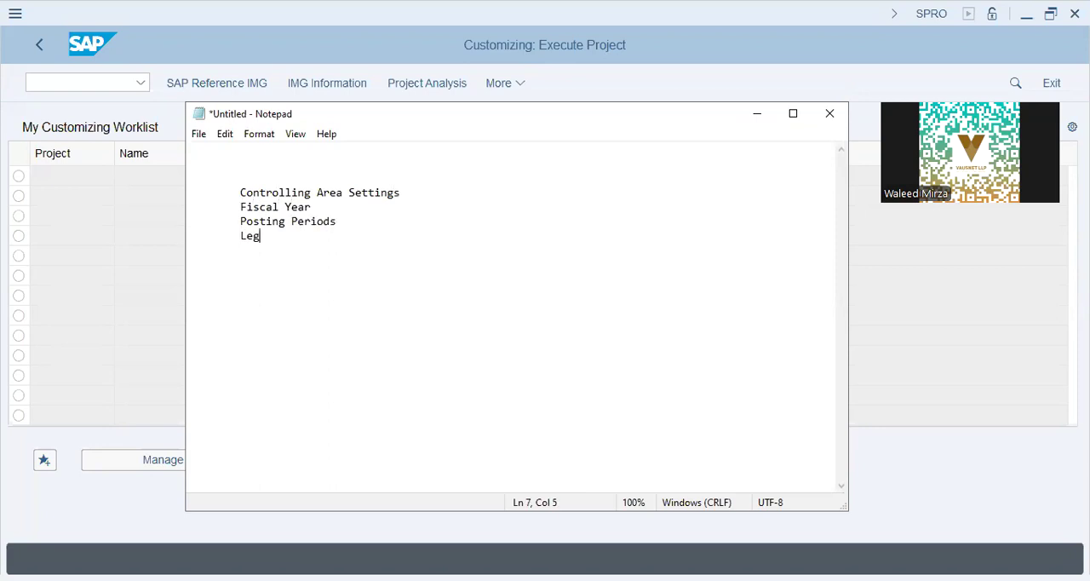
pyautogui.press('BackSpace')
pyautogui.write('dger Settings')
pyautogui.press('Return')
pyautogui.press('Tab')
pyautogui.write('Currency Types')
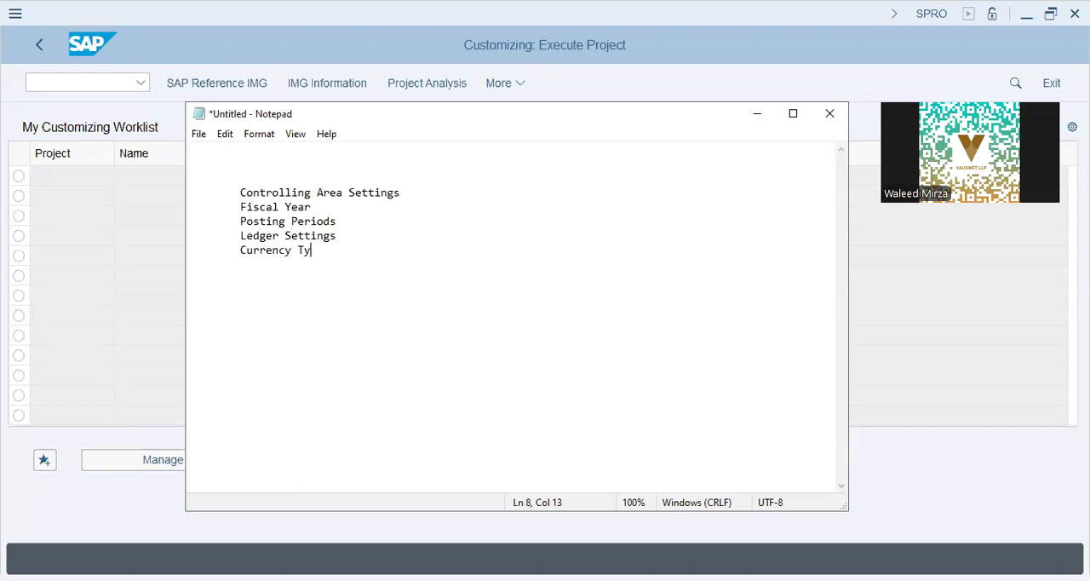
# - Add the lines "material ledger" and "material valuation activation" below Currency Types
pyautogui.press('Return')
pyautogui.press('Tab')
pyautogui.write('Exchan')
pyautogui.write('al ledger')
pyautogui.press('Return')
pyautogui.press('Tab')
pyautogui.write('valuat')
pyautogui.press('BackSpace')
pyautogui.press('BackSpace')
pyautogui.press('BackSpace')
pyautogui.press('BackSpace')
pyautogui.press('BackSpace')
pyautogui.press('BackSpace')
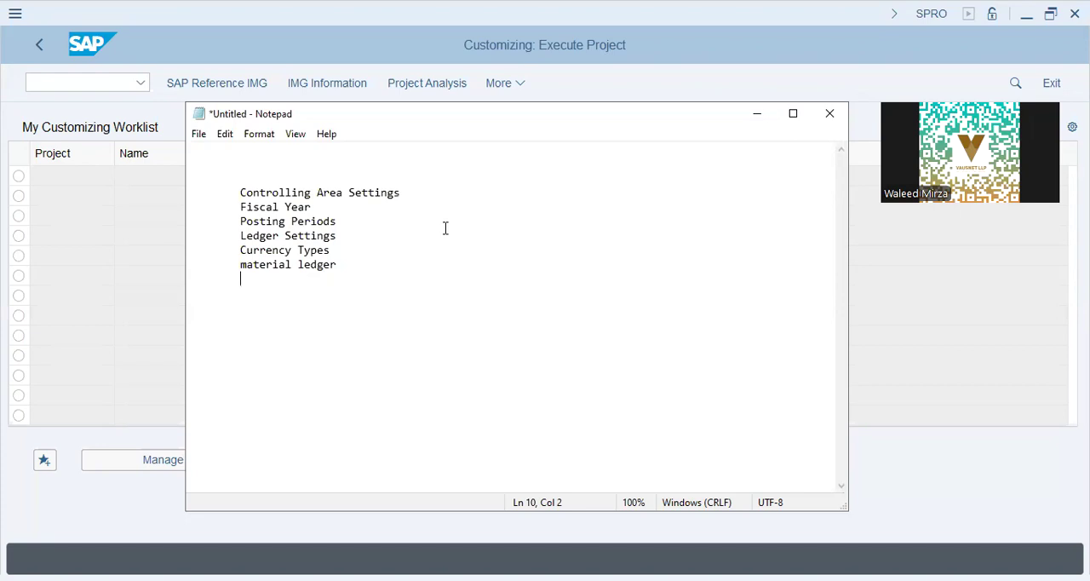
pyautogui.write('material valuation')
pyautogui.press('Return')
pyautogui.press('Tab')
pyautogui.press('BackSpace')
pyautogui.press('BackSpace')
pyautogui.write('activation')
pyautogui.press('Return')
pyautogui.press('Tab')
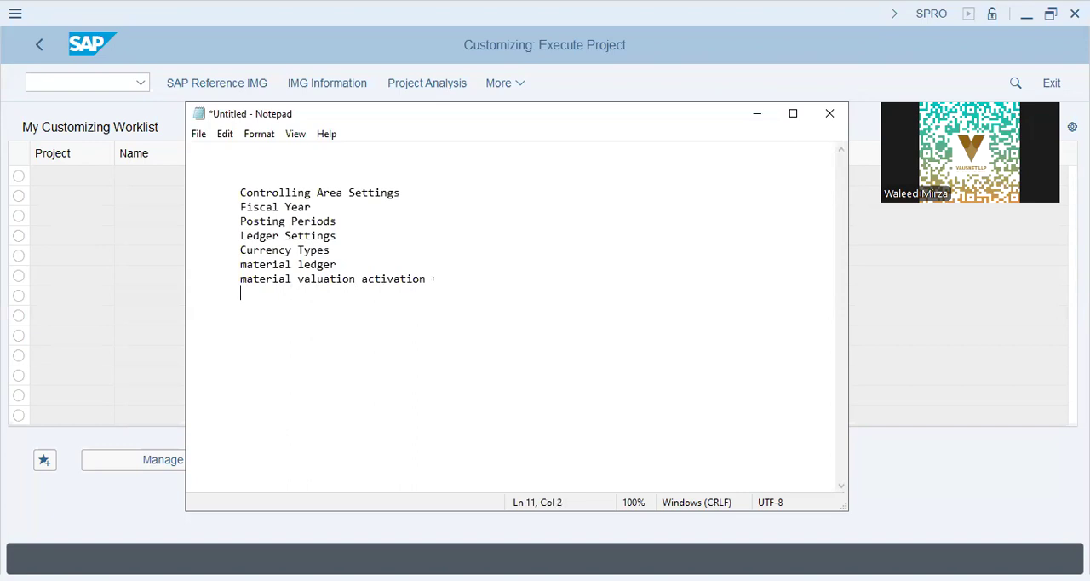
# - Add the lines "Profit Center Accounting" and "Cost Center Accounting" as a separate group at the end of the list
pyautogui.write('Profit Center Accounting')
pyautogui.press('Return')
pyautogui.press('Tab')
pyautogui.write('Cost Center Accounting')
# - Append "- Std. Hierarchy" to the Profit Center and Cost Center lines and add a dashed separator line below them
pyautogui.press('Up')
pyautogui.press('End')
pyautogui.write('- Std. Hierarchy')
pyautogui.press('Down')
pyautogui.write('- Std. Hierarch')
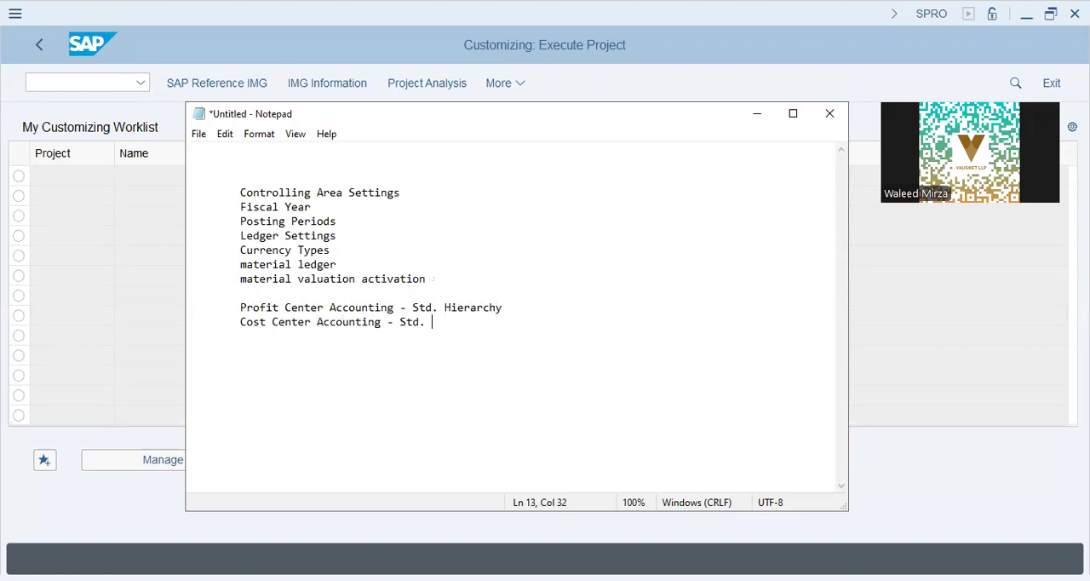
pyautogui.write('y')
pyautogui.press('Return')
pyautogui.press('Return')
pyautogui.press('Tab')
pyautogui.write('-------------')
pyautogui.press('Return')
# - Switch to SAP to display the SAP Reference IMG, and review the first topics of the Notepad list
pyautogui.click(126, 272)
pyautogui.click(204, 83)
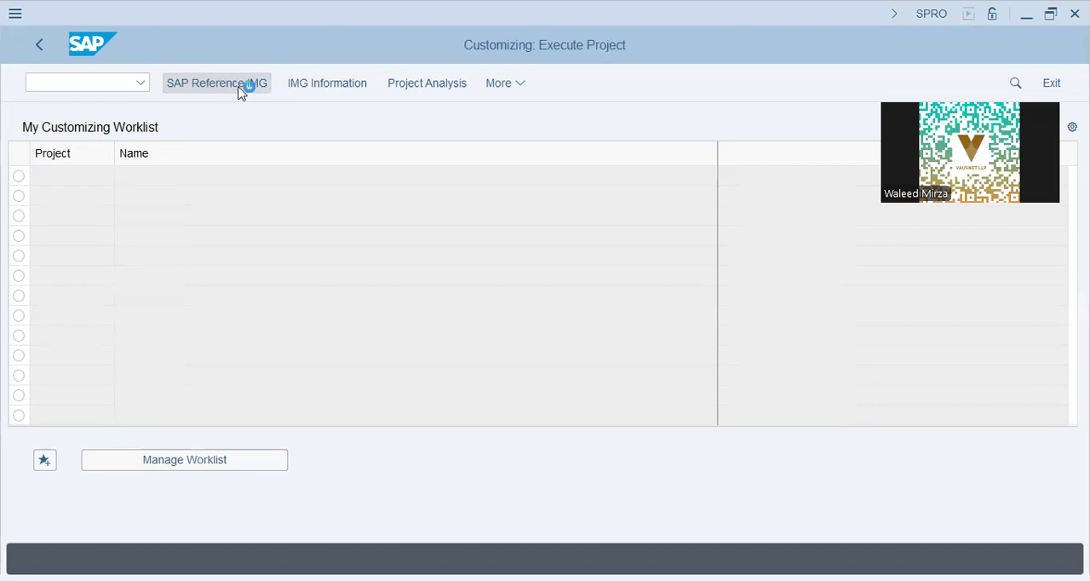
pyautogui.hotkey('alt', 'Tab')
pyautogui.moveTo(400, 192); pyautogui.dragTo(234, 192)
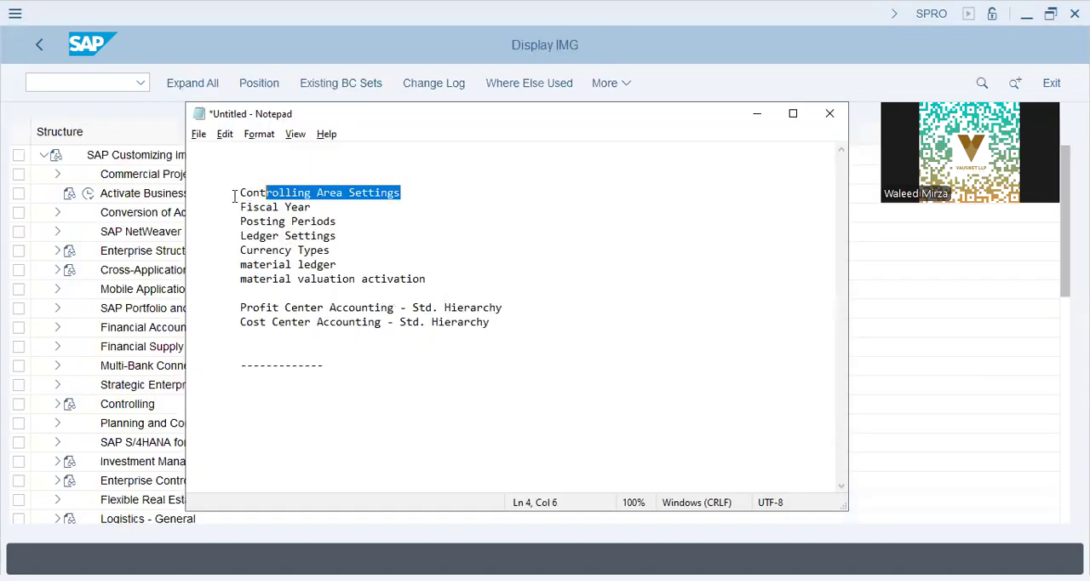
pyautogui.moveTo(344, 209); pyautogui.dragTo(196, 230)
pyautogui.click(196, 230)
pyautogui.click(328, 207)
pyautogui.click(332, 217)
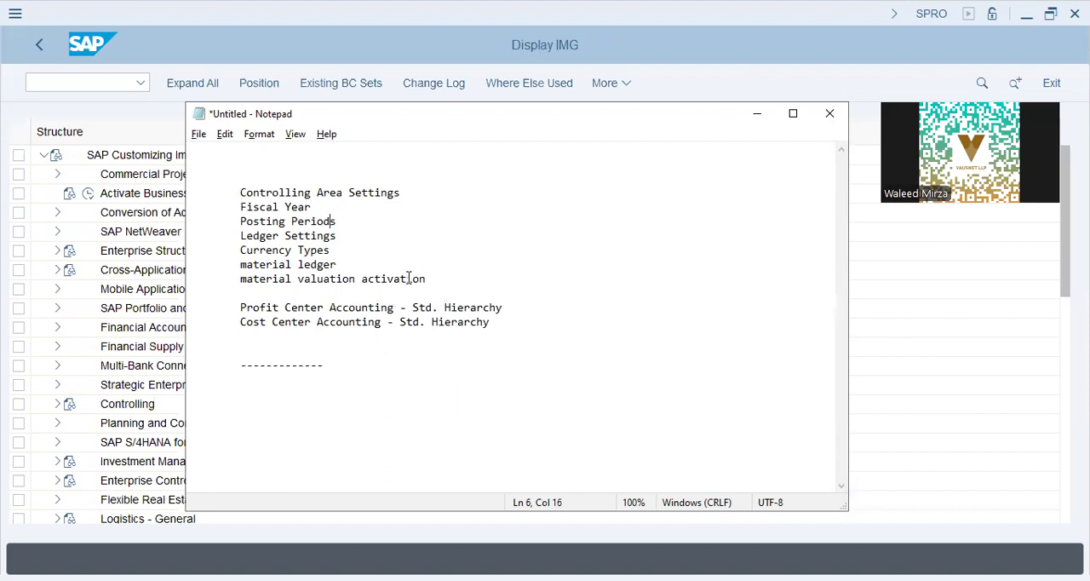
# - In the SAP IMG, execute Assign Company Code to Field Status Variants under Financial Accounting Global Settings, Ledgers, Fields
pyautogui.click(45, 328)
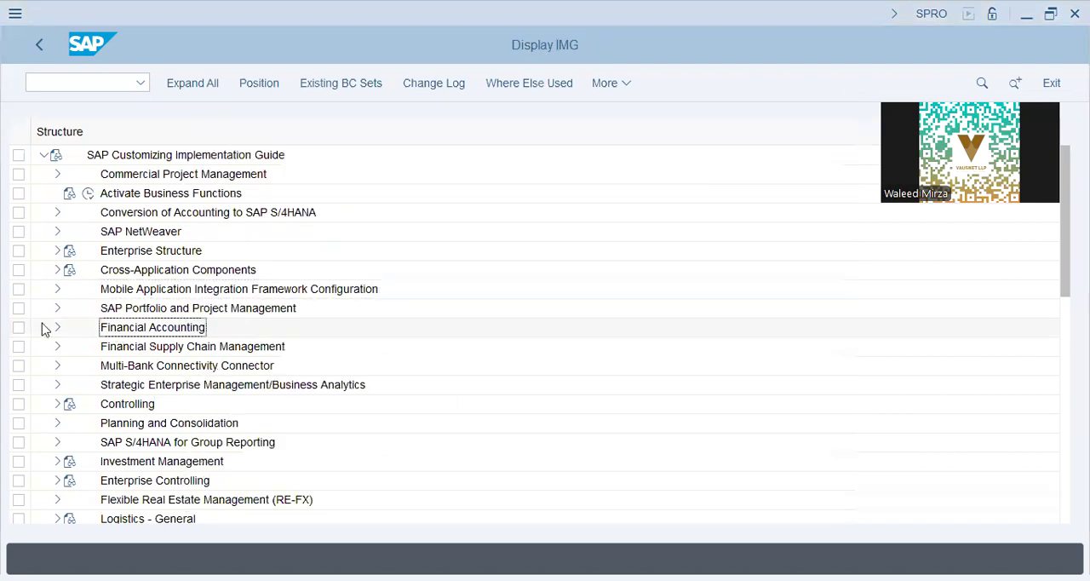
pyautogui.doubleClick(167, 328)
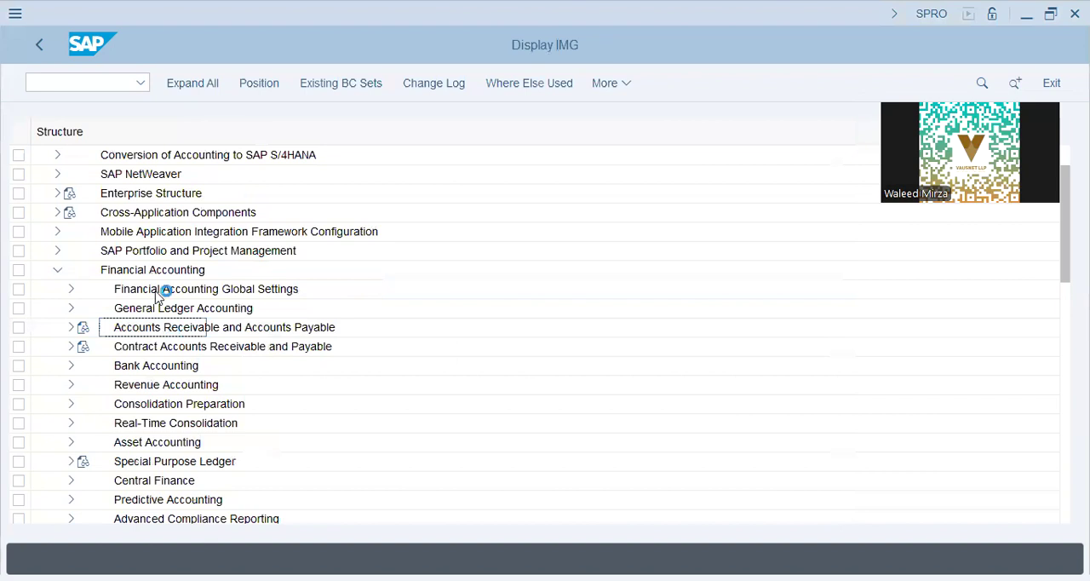
pyautogui.doubleClick(159, 295)
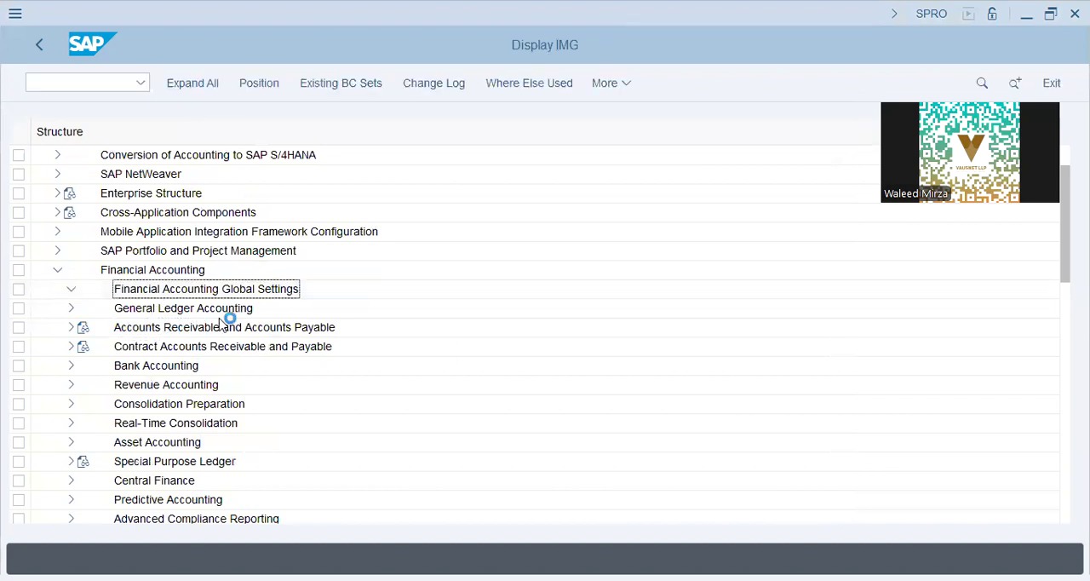
pyautogui.click(84, 269)
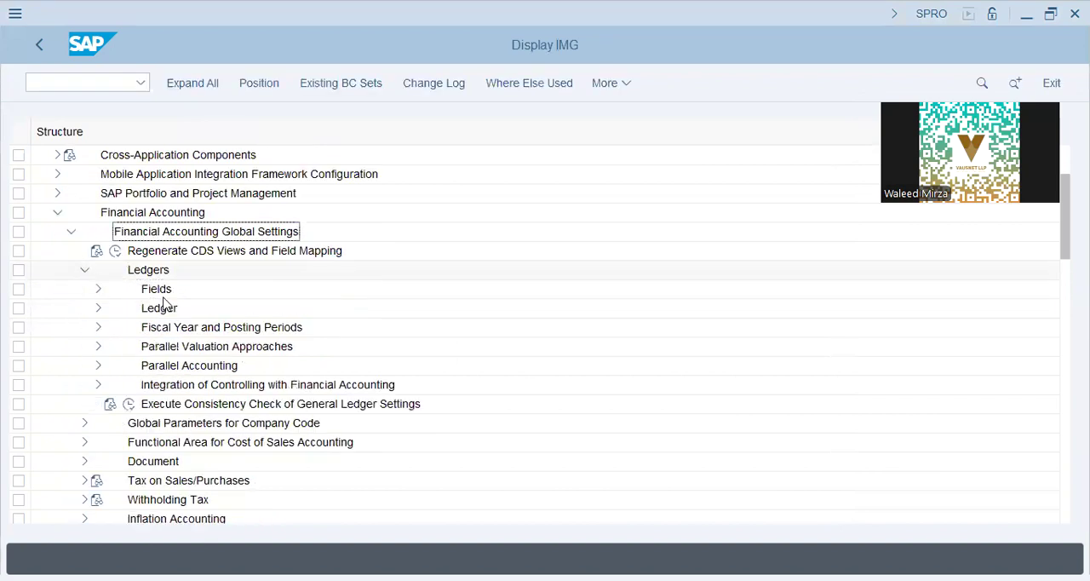
pyautogui.click(98, 291)
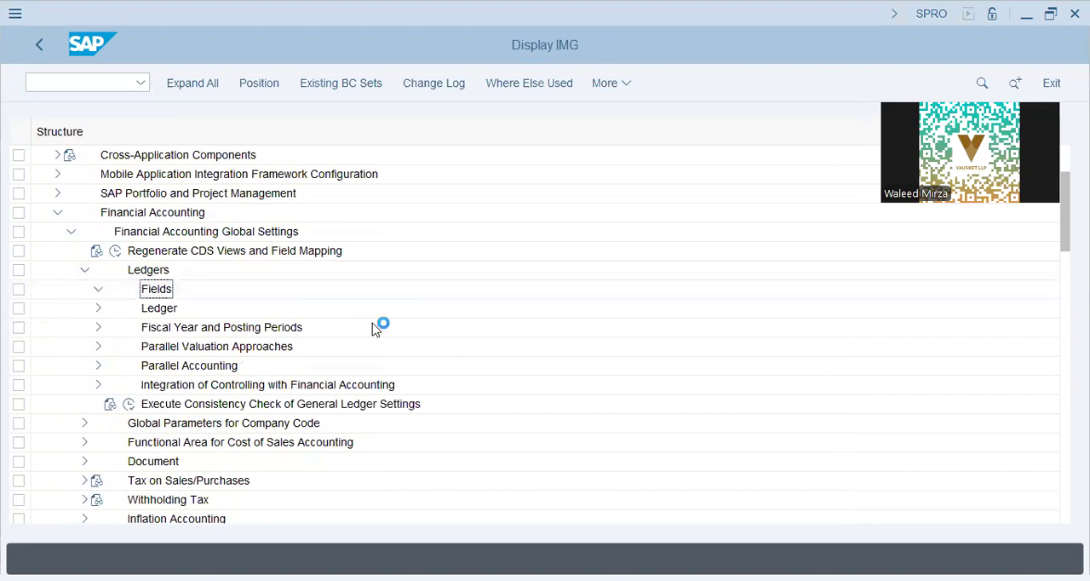
pyautogui.click(207, 346)
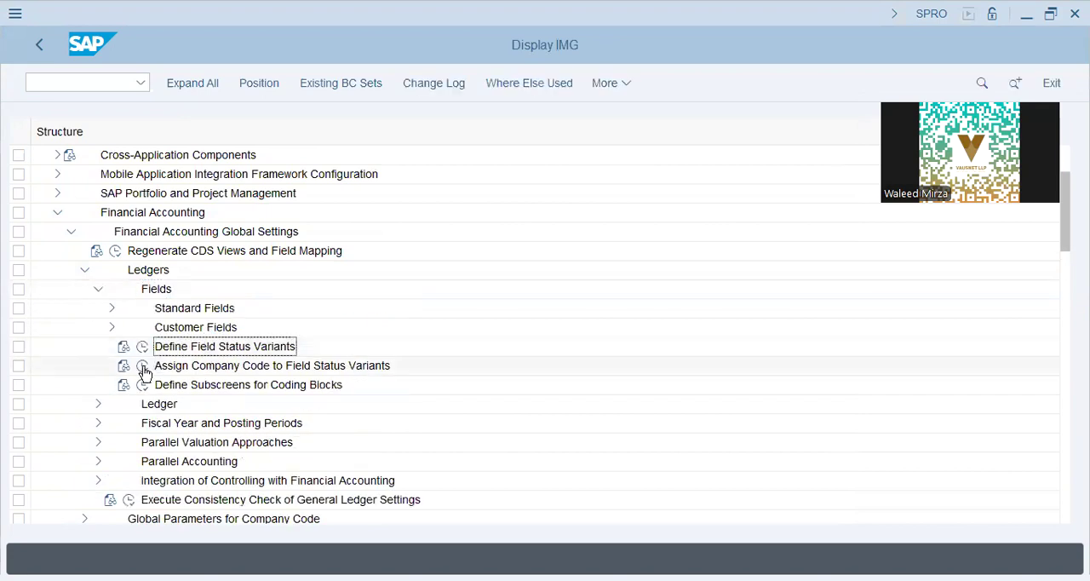
pyautogui.click(143, 368)
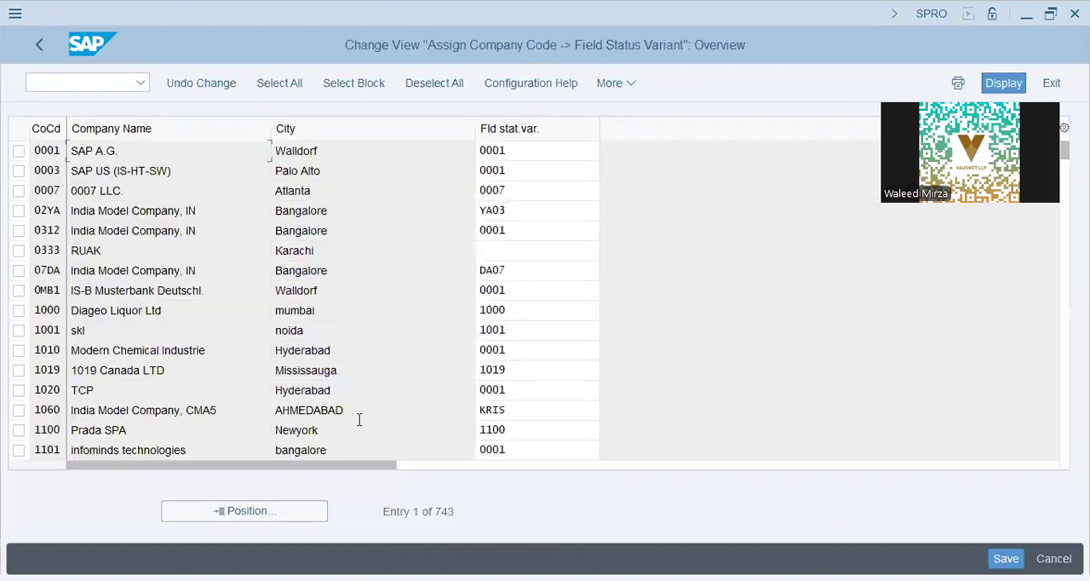
# - Position the field status variant assignment list on company code DAP9
pyautogui.click(293, 522)
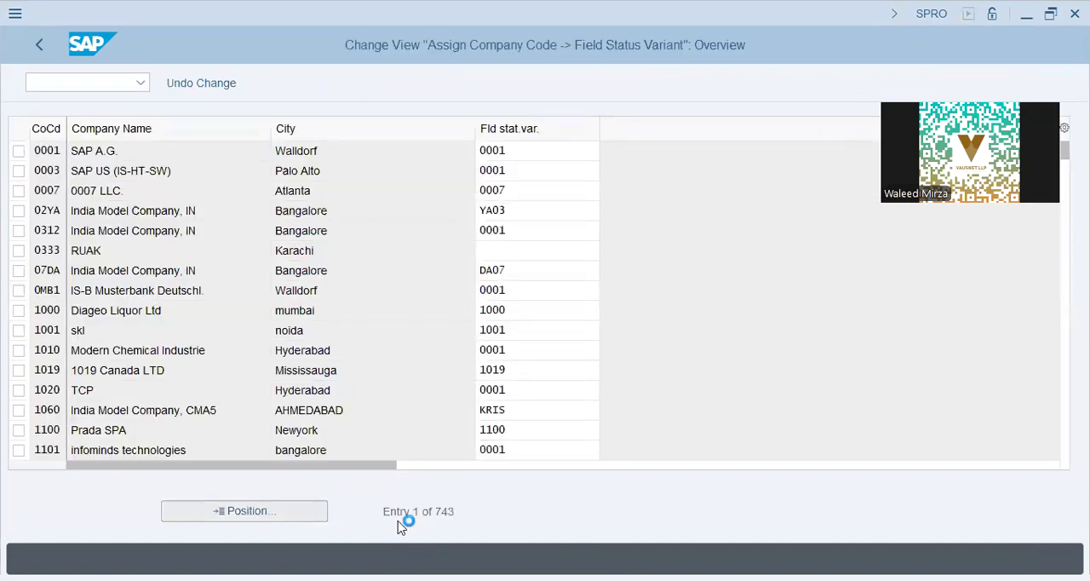
pyautogui.write('dap9')
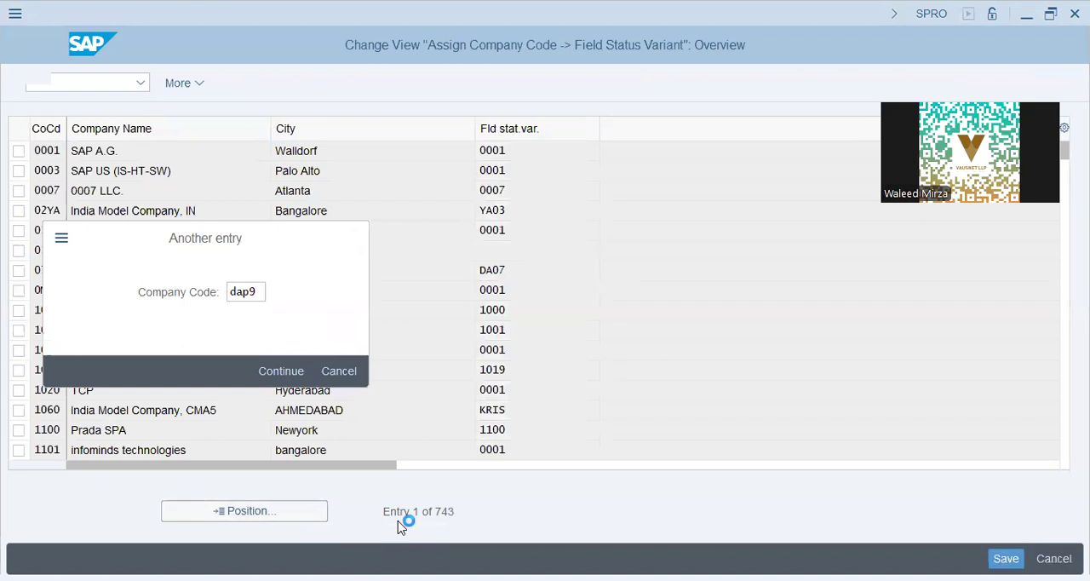
pyautogui.press('Return')
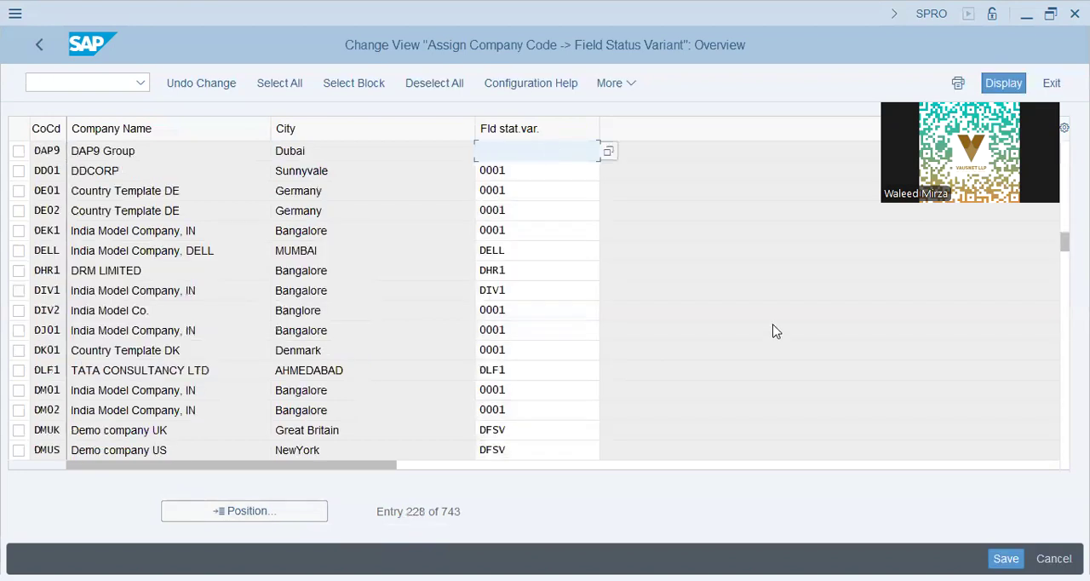
pyautogui.write('lap')
pyautogui.press('BackSpace')
pyautogui.press('BackSpace')
pyautogui.write('9fs')
pyautogui.hotkey('shift', 'Left')
pyautogui.hotkey('shift', 'Left')
pyautogui.hotkey('shift', 'Left')
pyautogui.hotkey('shift', 'Left')
pyautogui.press('BackSpace')
pyautogui.write('19f')
pyautogui.press('BackSpace')
pyautogui.press('BackSpace')
pyautogui.press('BackSpace')
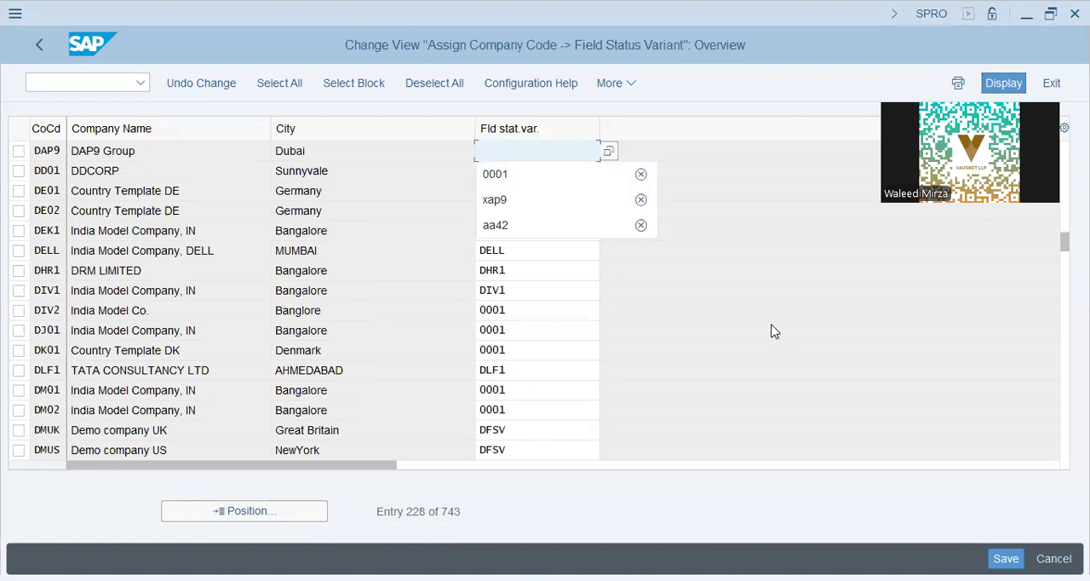
# - Look up the field status variant for LAP9, assign L9FS to company code DAP9, and save under customizing request SA2K902154
pyautogui.click(610, 149)
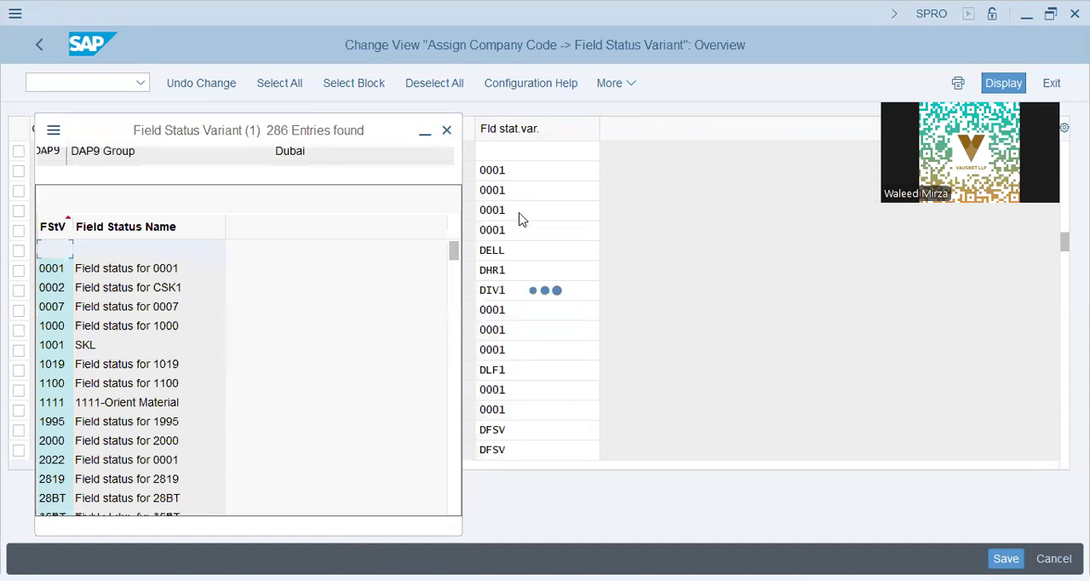
pyautogui.click(143, 366)
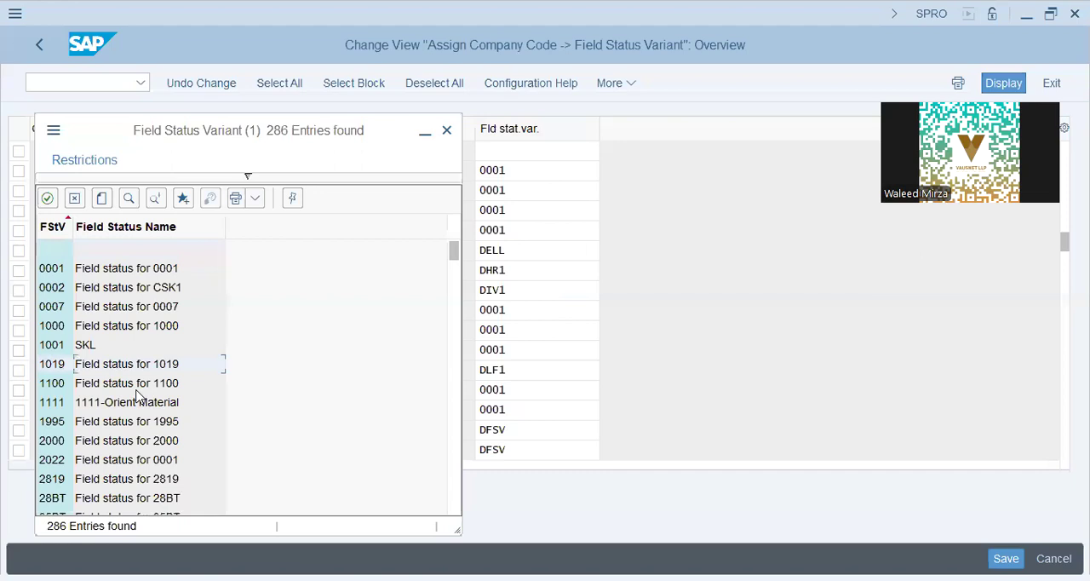
pyautogui.click(126, 198)
pyautogui.write('lap9')
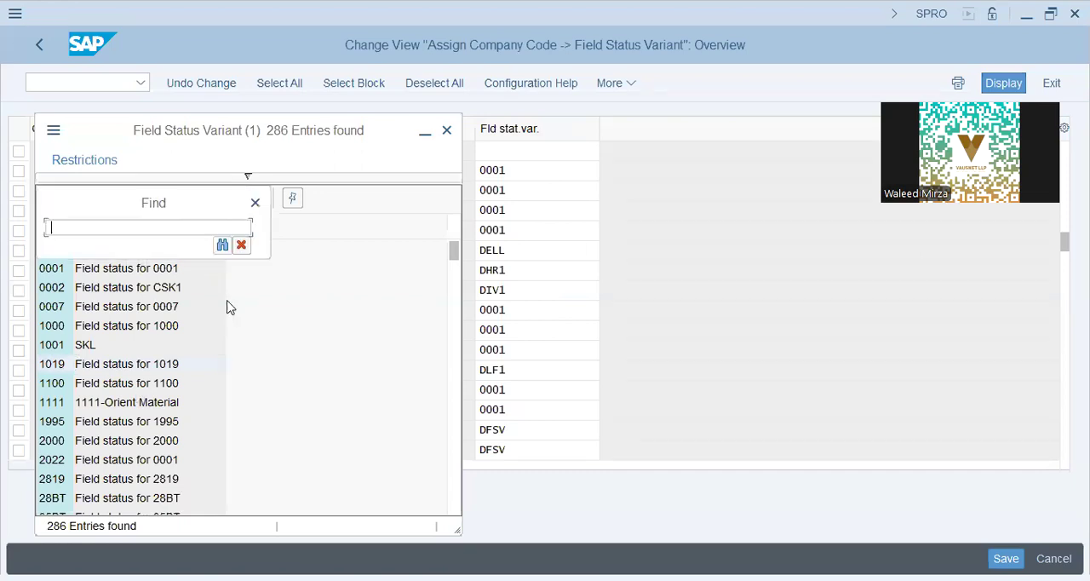
pyautogui.press('Return')
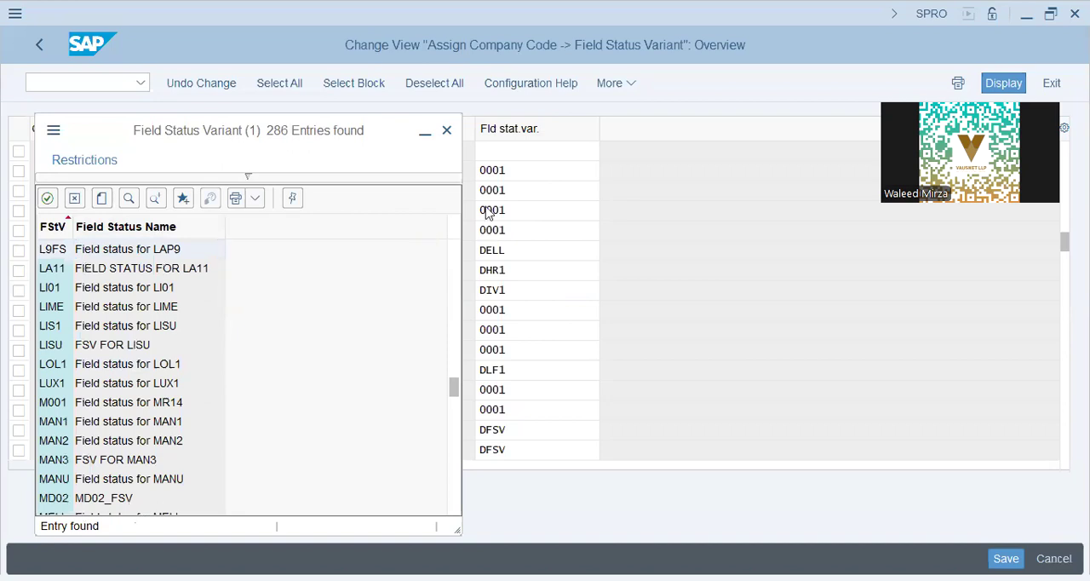
pyautogui.click(540, 150)
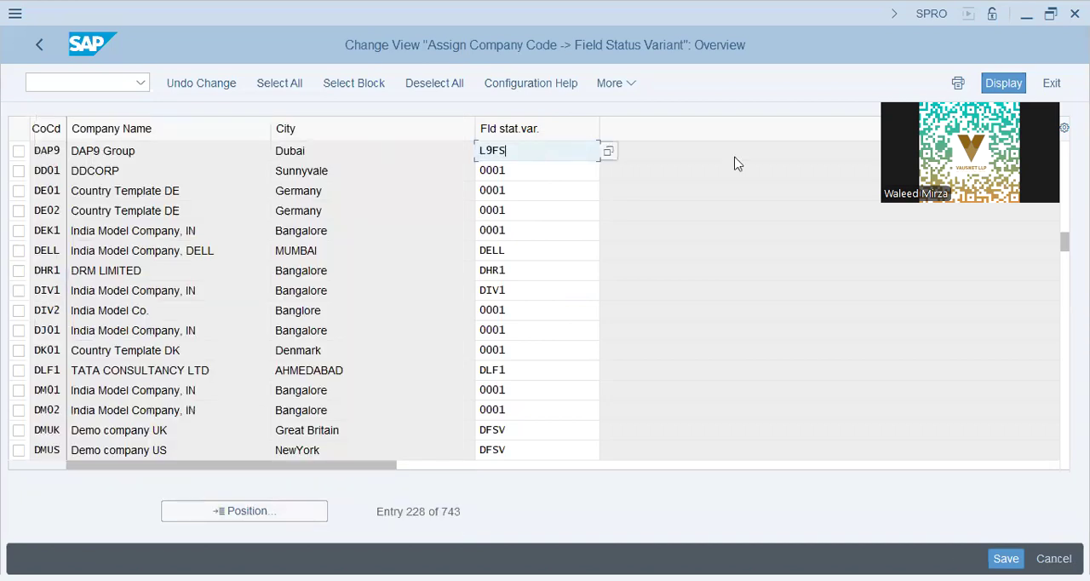
pyautogui.click(1003, 556)
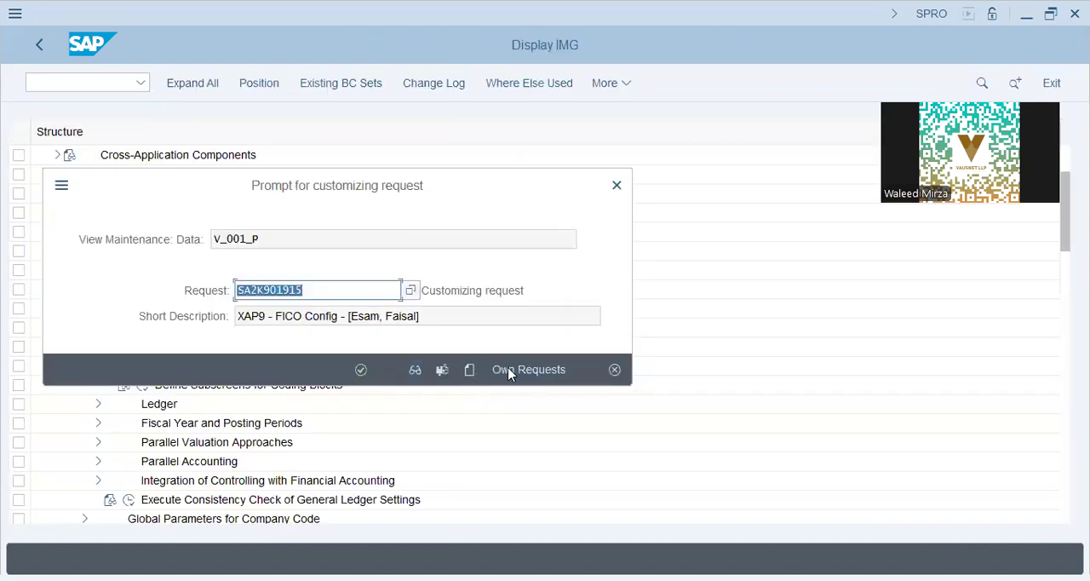
pyautogui.click(509, 373)
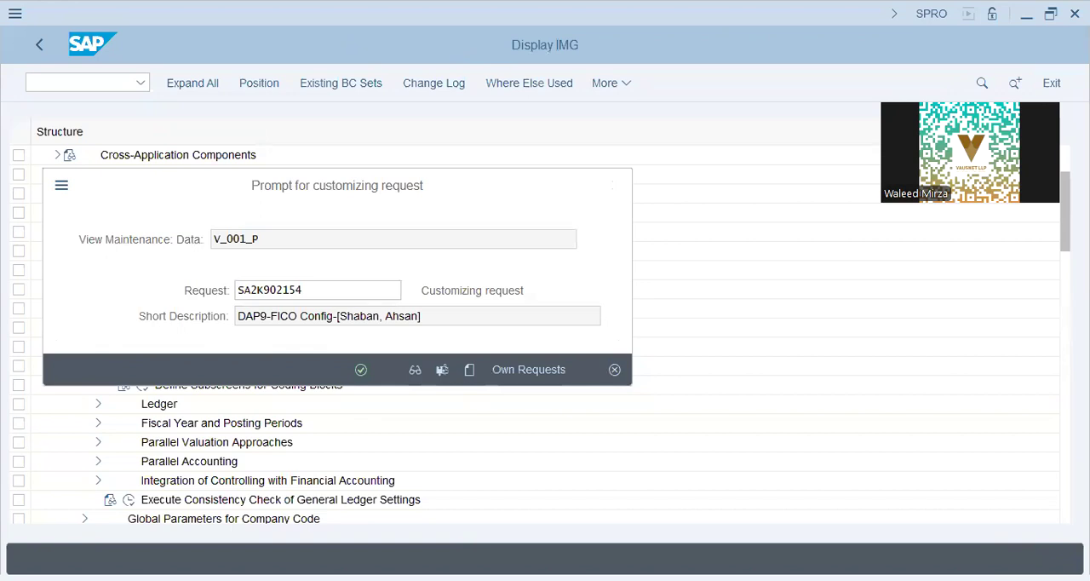
# - Switch to Notepad and add the line "Field Status Variants" above Controlling Area Settings, followed by an empty indented line
pyautogui.hotkey('alt', 'Tab')
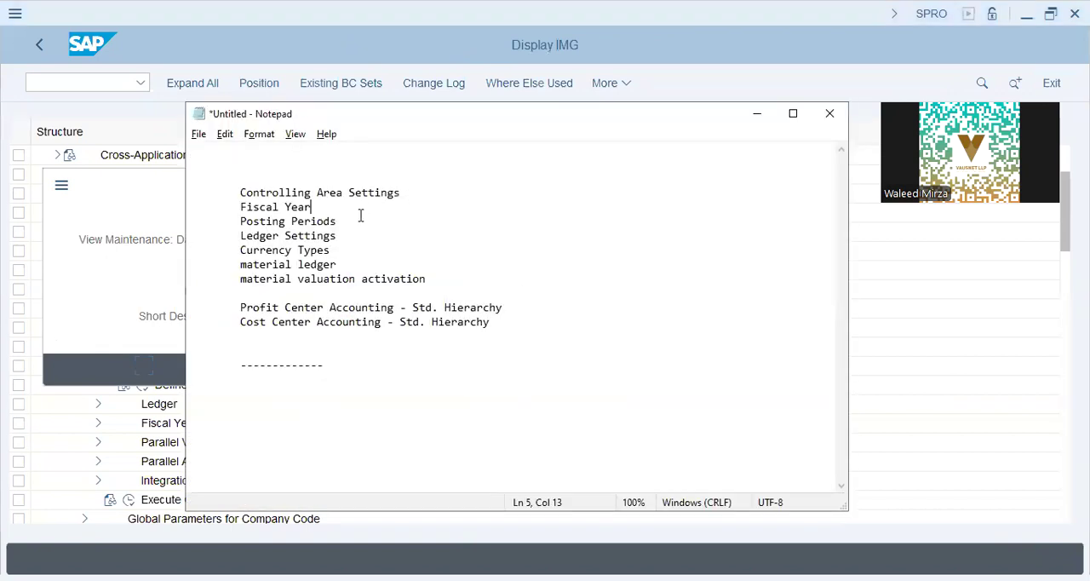
pyautogui.press('Up')
pyautogui.press('End')
pyautogui.press('Up')
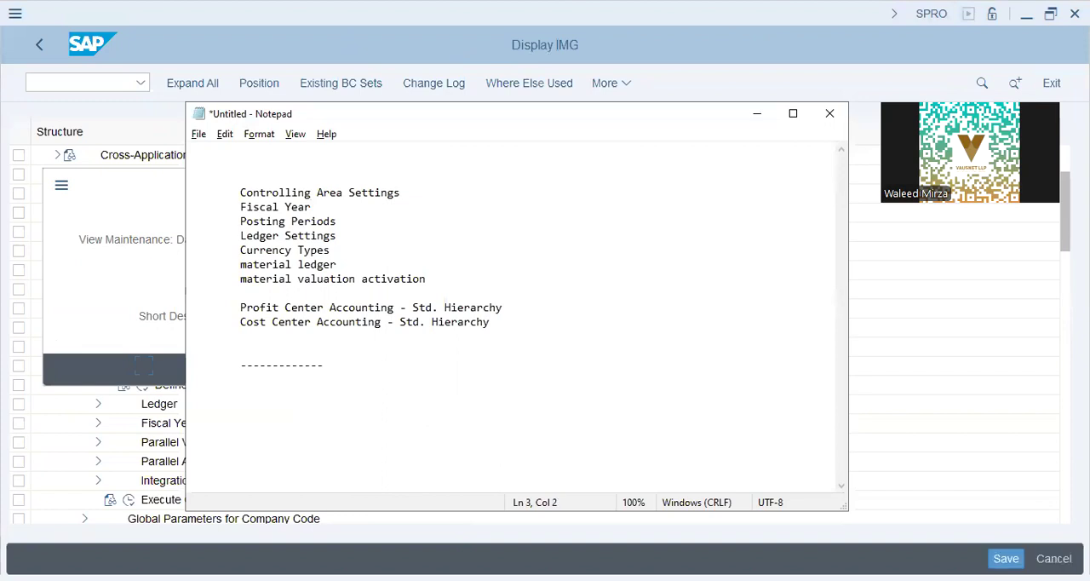
pyautogui.write('Field Status Vatrian')
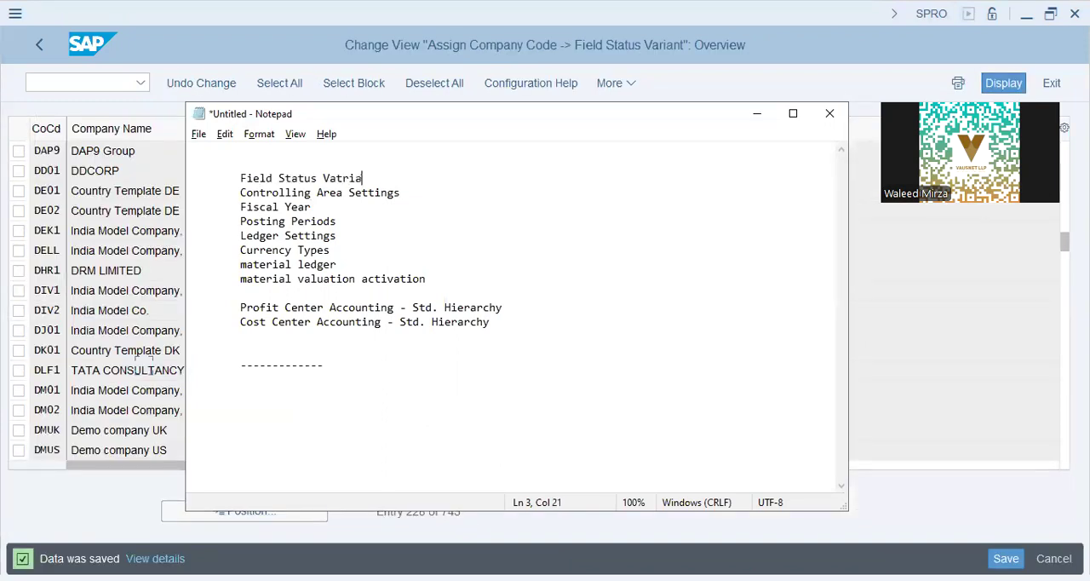
pyautogui.press('BackSpace')
pyautogui.press('BackSpace')
pyautogui.press('BackSpace')
pyautogui.press('BackSpace')
pyautogui.press('BackSpace')
pyautogui.write('riants')
pyautogui.press('Return')
pyautogui.press('Tab')
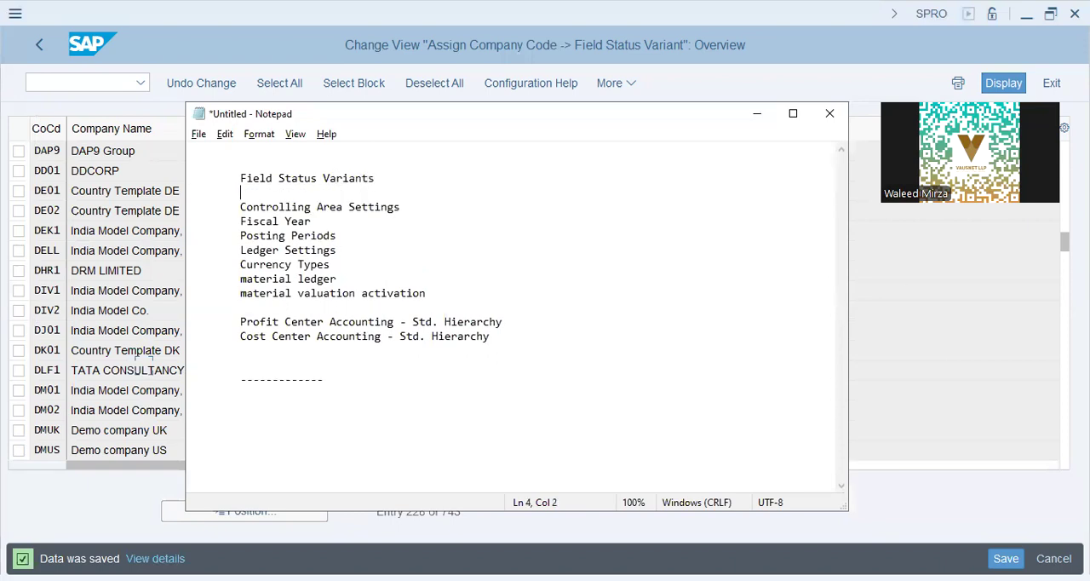
# - Switch back to SAP and start transaction FB01L for a general posting by ledger group
pyautogui.click(119, 76)
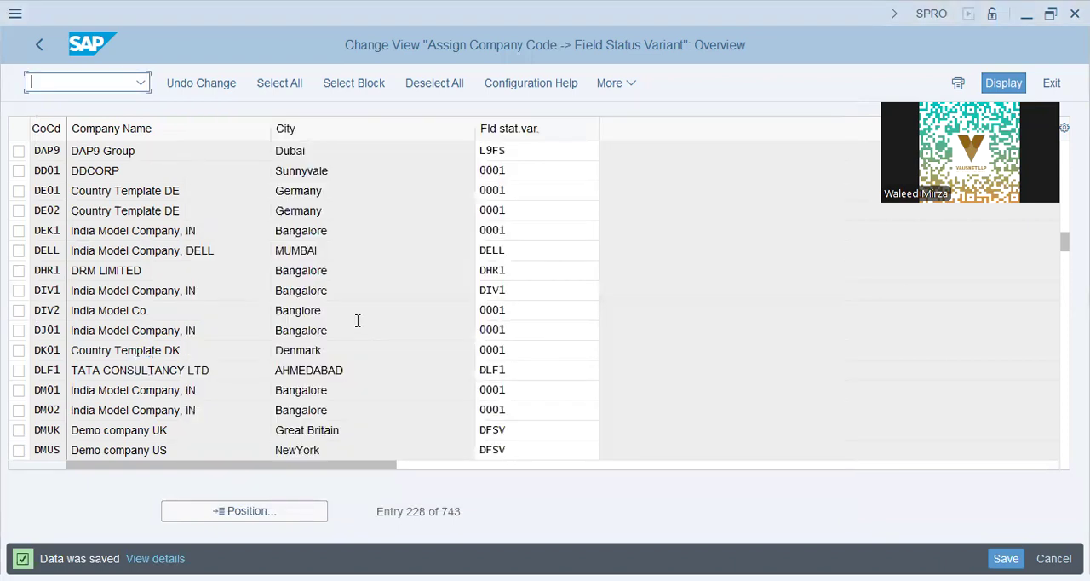
pyautogui.write('/n fbl01')
pyautogui.press('Return')
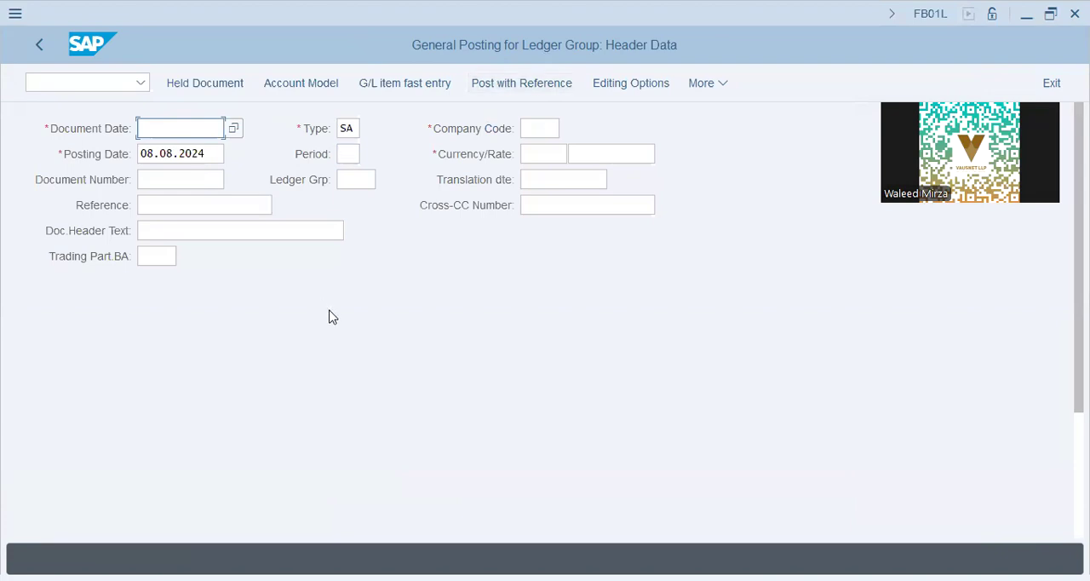
pyautogui.scroll(-5, 332, 317)
pyautogui.scroll(5, 333, 317)
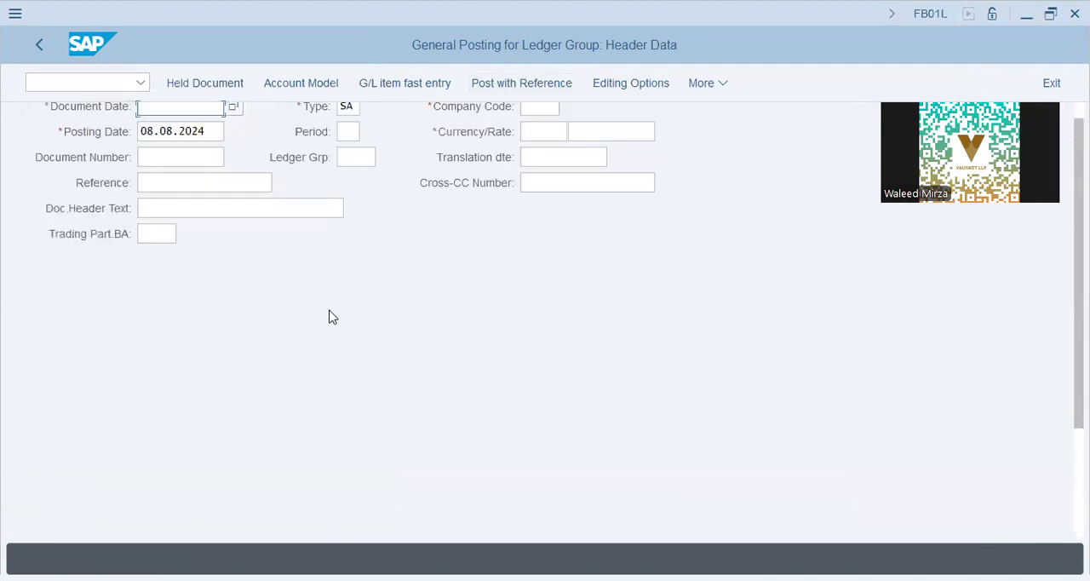
# - Set the posting header's company code to xap9 and both the document date and the posting date to 01.01.2024
pyautogui.click(542, 127)
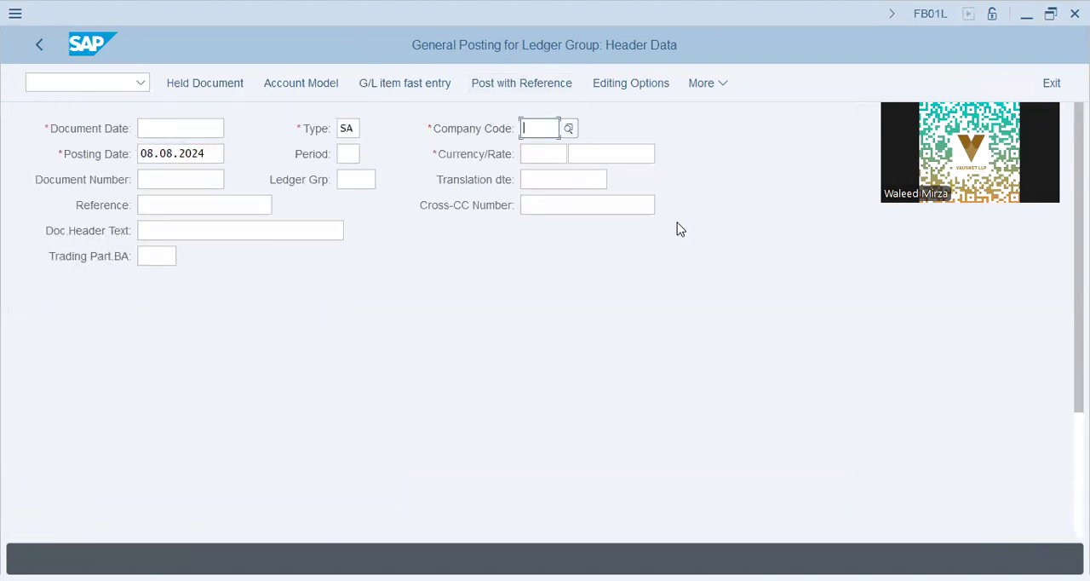
pyautogui.write('xap9')
pyautogui.hotkey('shift', 'Tab')
pyautogui.hotkey('shift', 'Tab')
pyautogui.write('01.01.2024')
pyautogui.press('Tab')
pyautogui.press('Delete')
pyautogui.write('01.101.2023')
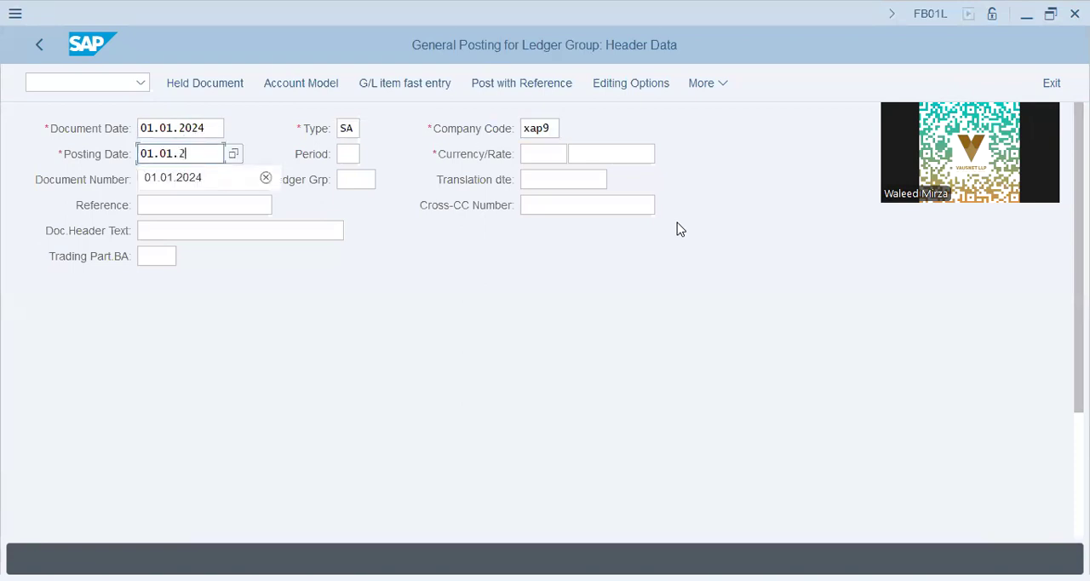
pyautogui.write('4')
# - Enter aed as the currency in the posting header
pyautogui.press('Tab')
pyautogui.press('Tab')
pyautogui.press('Tab')
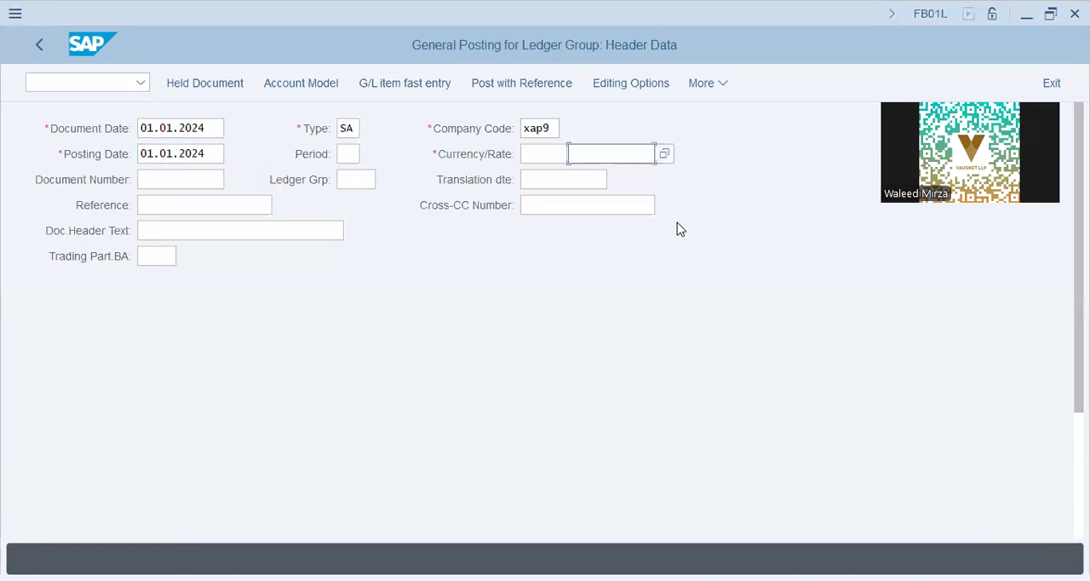
pyautogui.write('aed')
pyautogui.press('Return')
# - Compare the mandatory header fields, such as company code and currency, with optional ones like translation date, reference and header text
pyautogui.click(589, 155)
pyautogui.click(583, 179)
pyautogui.click(574, 202)
pyautogui.click(546, 178)
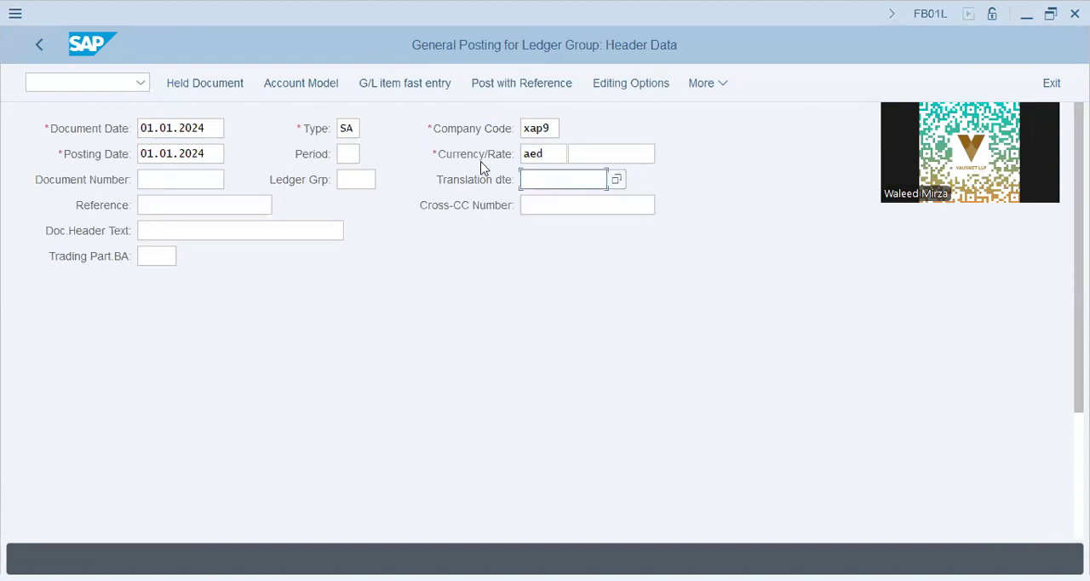
pyautogui.click(436, 163)
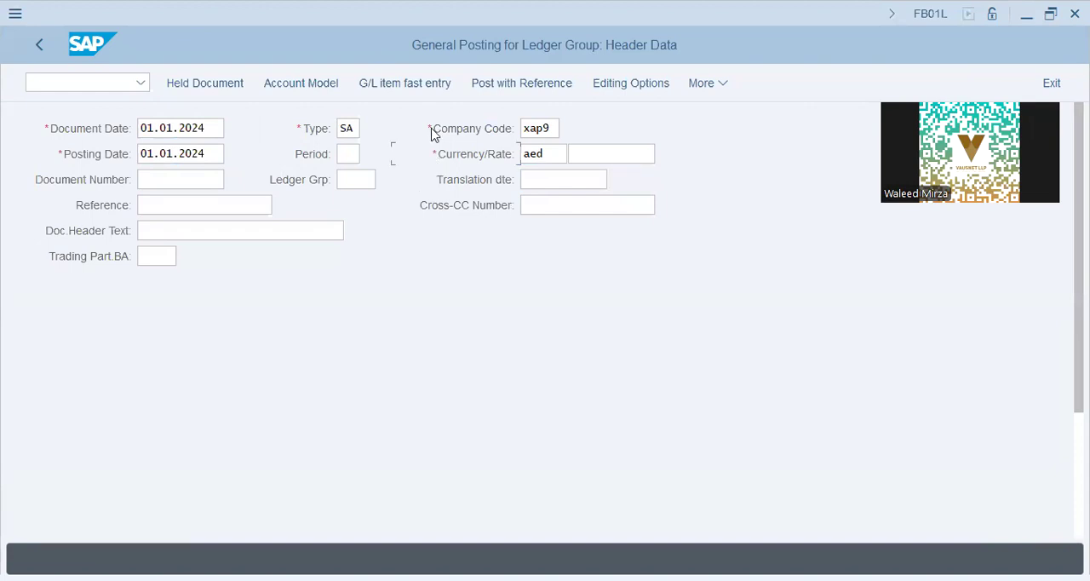
pyautogui.click(270, 210)
pyautogui.click(246, 231)
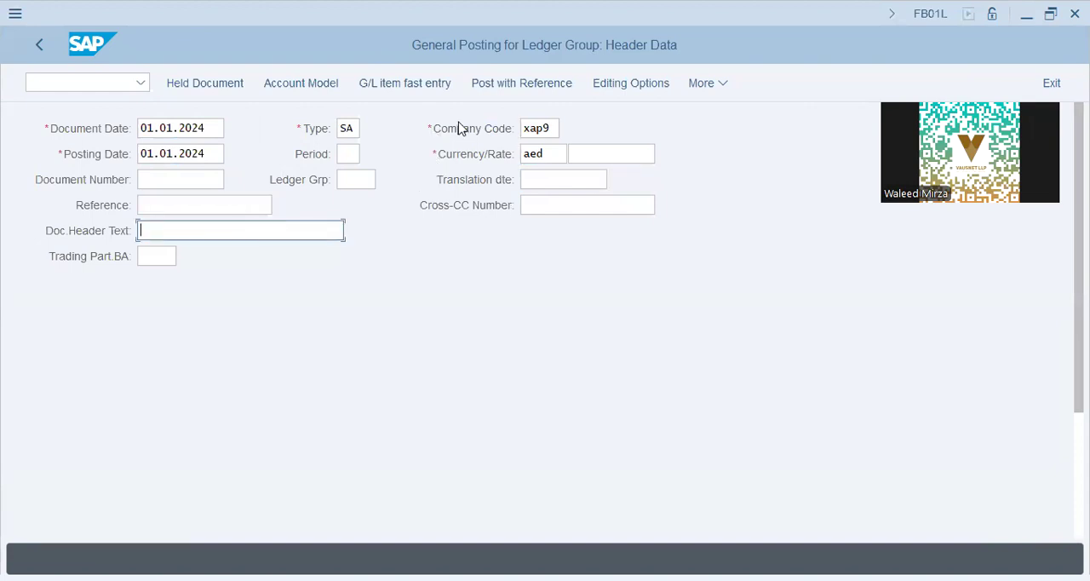
pyautogui.click(440, 165)
pyautogui.click(225, 233)
pyautogui.click(149, 249)
# - Enter G/L account 400500 for the first line item with posting key 40 and continue
pyautogui.press('Tab')
pyautogui.press('Tab')
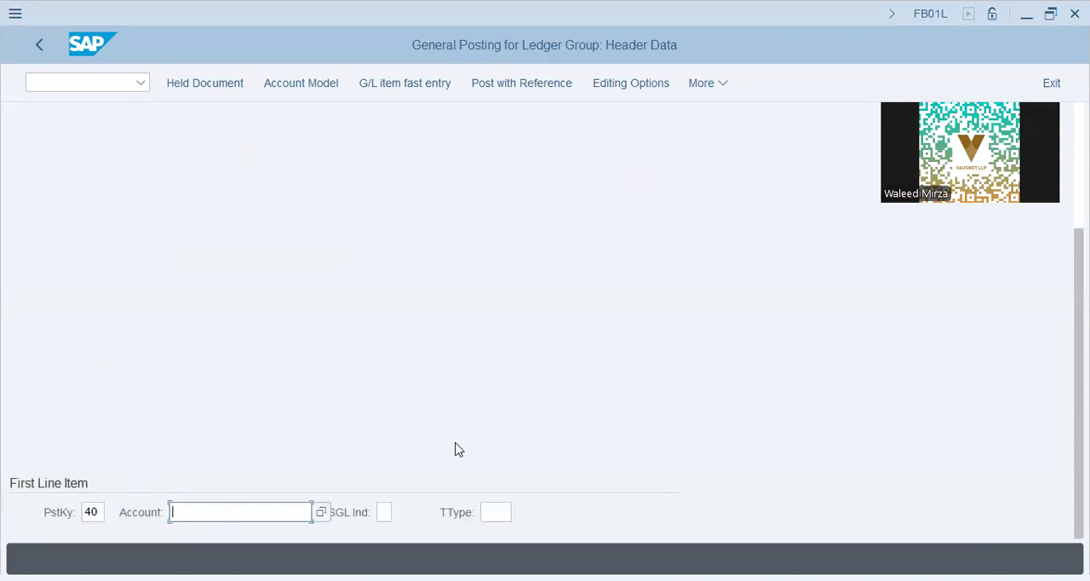
pyautogui.write('400500')
pyautogui.press('BackSpace')
pyautogui.press('BackSpace')
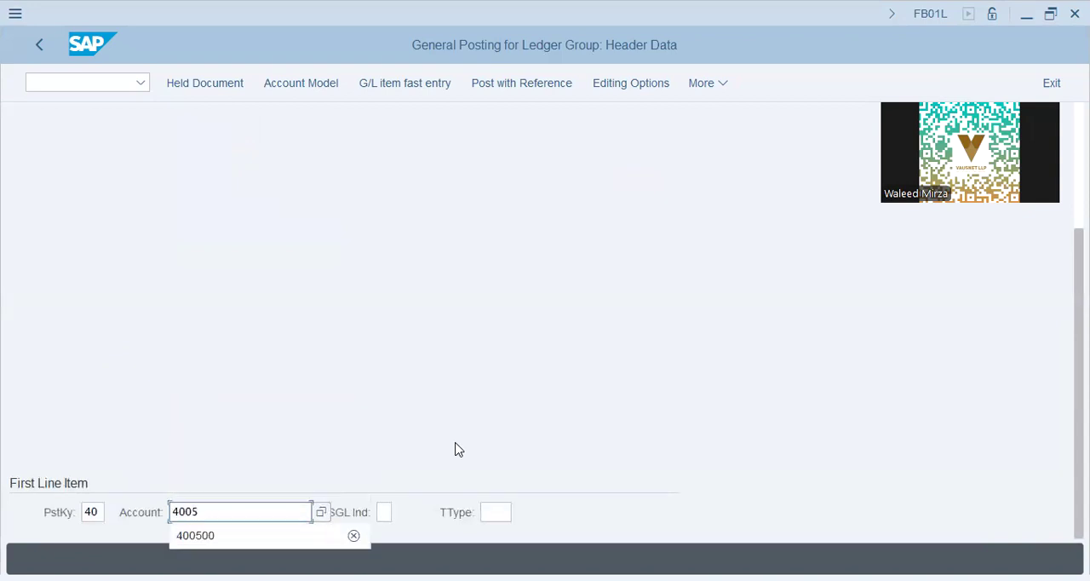
pyautogui.write('00')
pyautogui.press('Return')
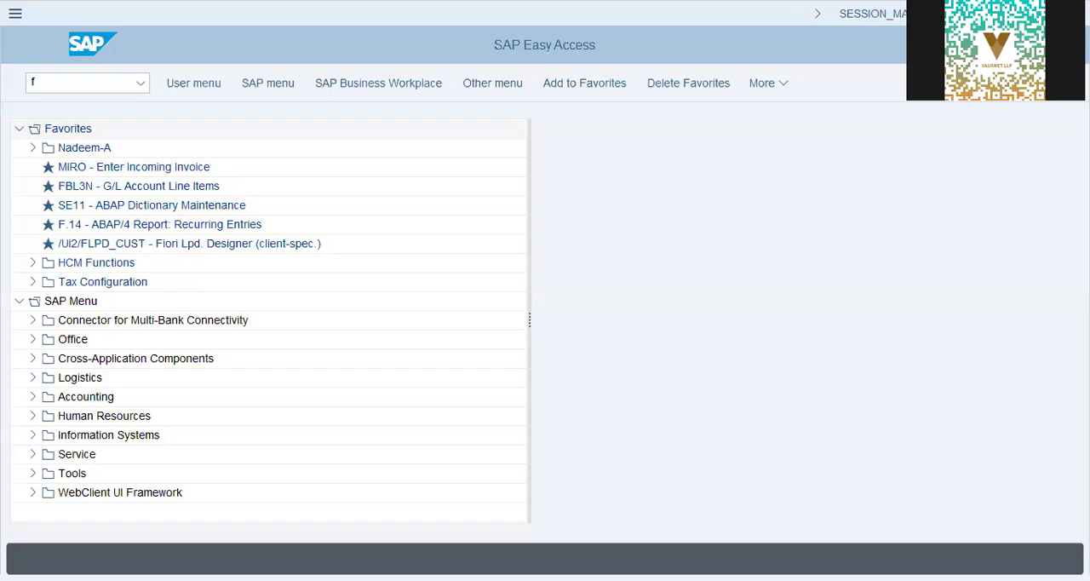
# - Start transaction FB01L from SAP Easy Access
pyautogui.click(79, 86)
pyautogui.write('b')
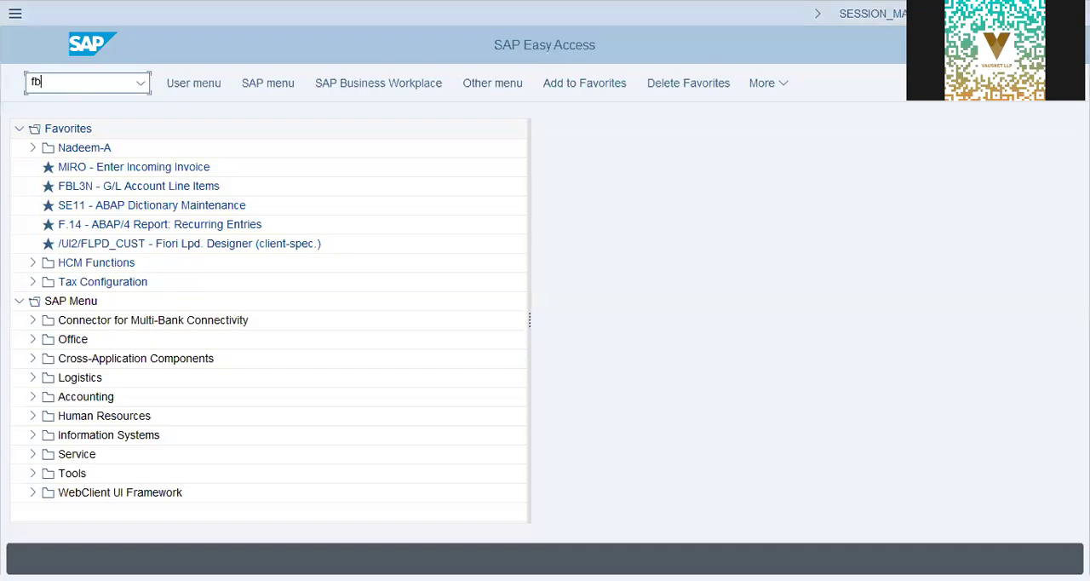
pyautogui.write('01l')
pyautogui.press('Return')
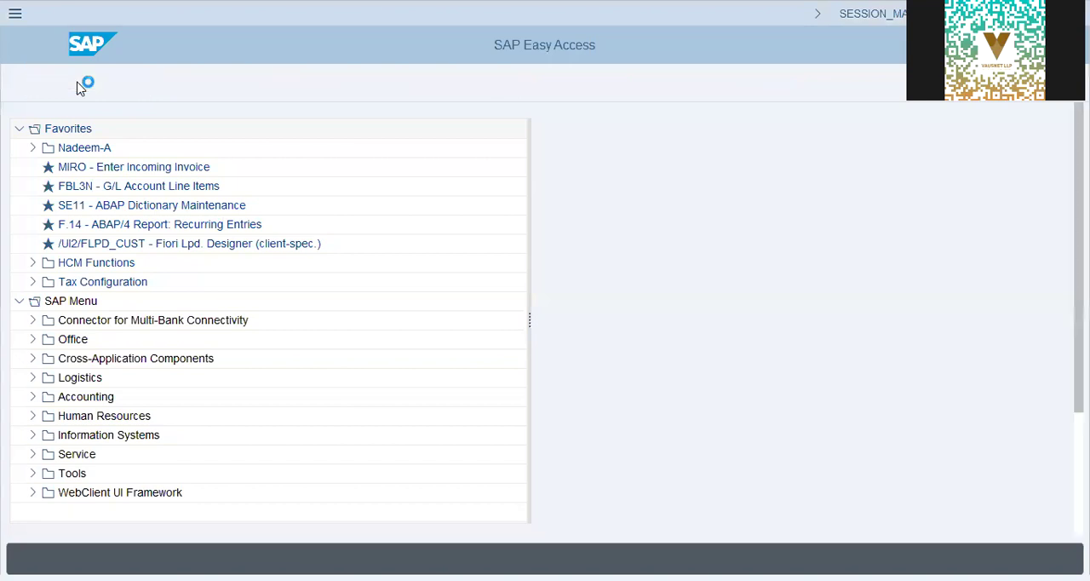
# - Fill the posting header with document date 01.01.2024, company code xap9 and currency aed
pyautogui.click(195, 153)
pyautogui.click(539, 128)
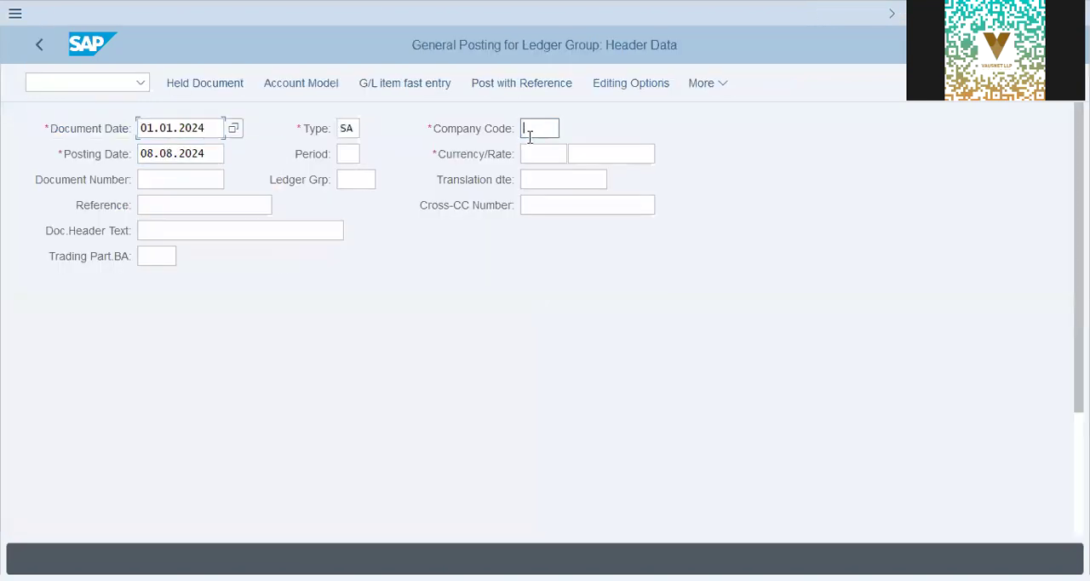
pyautogui.click(540, 156)
pyautogui.click(525, 154)
pyautogui.write('aed')
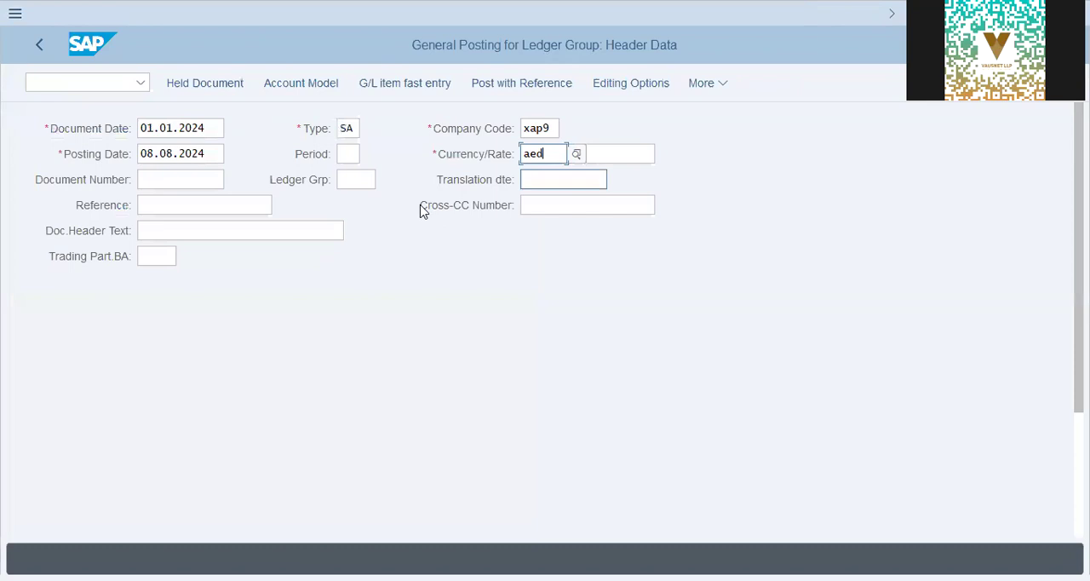
# - Open the first line item as a posting key 40 debit to G/L account 400500
pyautogui.click(143, 256)
pyautogui.press('Return')
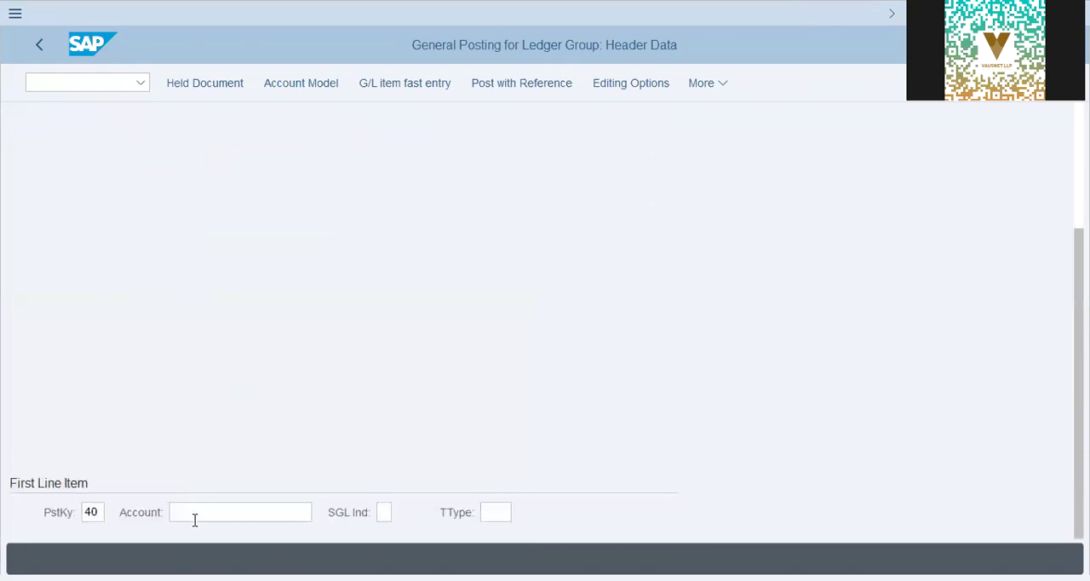
pyautogui.click(197, 513)
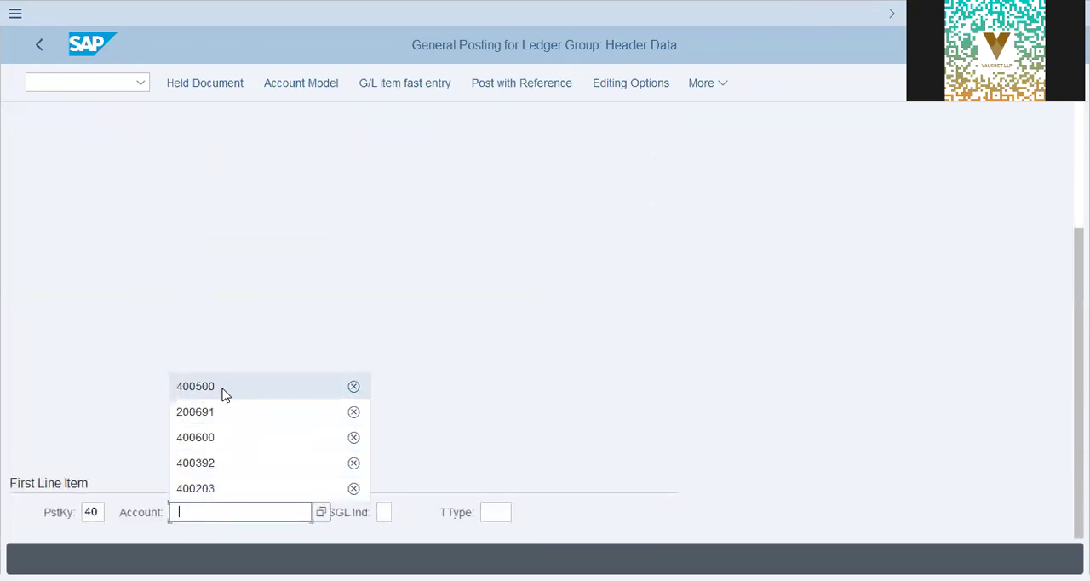
pyautogui.click(224, 391)
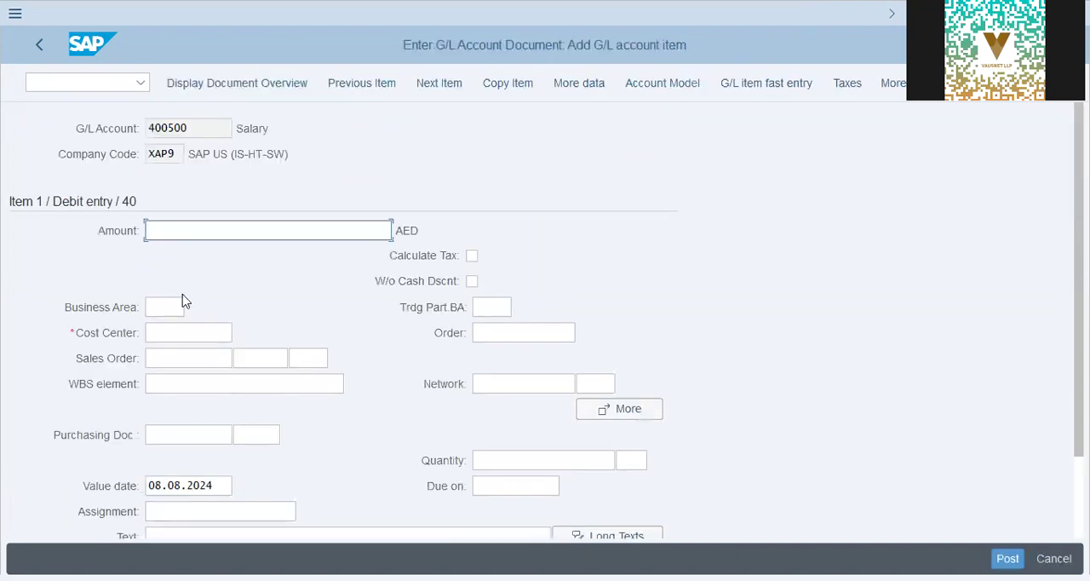
# - Enter an amount of 5000 for the salary debit item
pyautogui.moveTo(278, 129); pyautogui.dragTo(168, 130)
pyautogui.click(252, 361)
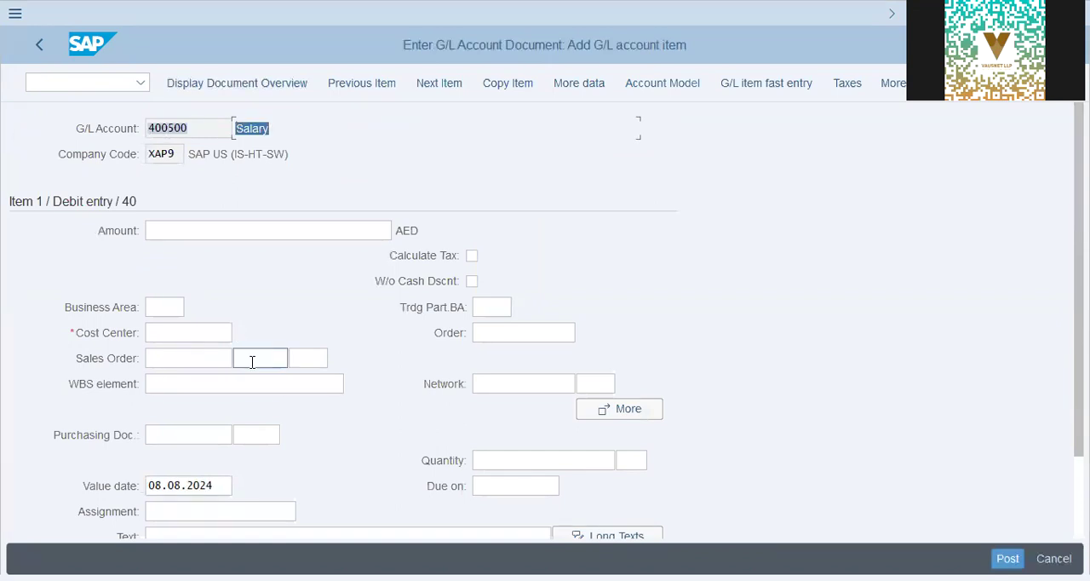
pyautogui.click(215, 226)
pyautogui.write('5000')
pyautogui.press('Tab')
# - Assign cost center x1001 to the salary debit item
pyautogui.press('Tab')
pyautogui.press('Tab')
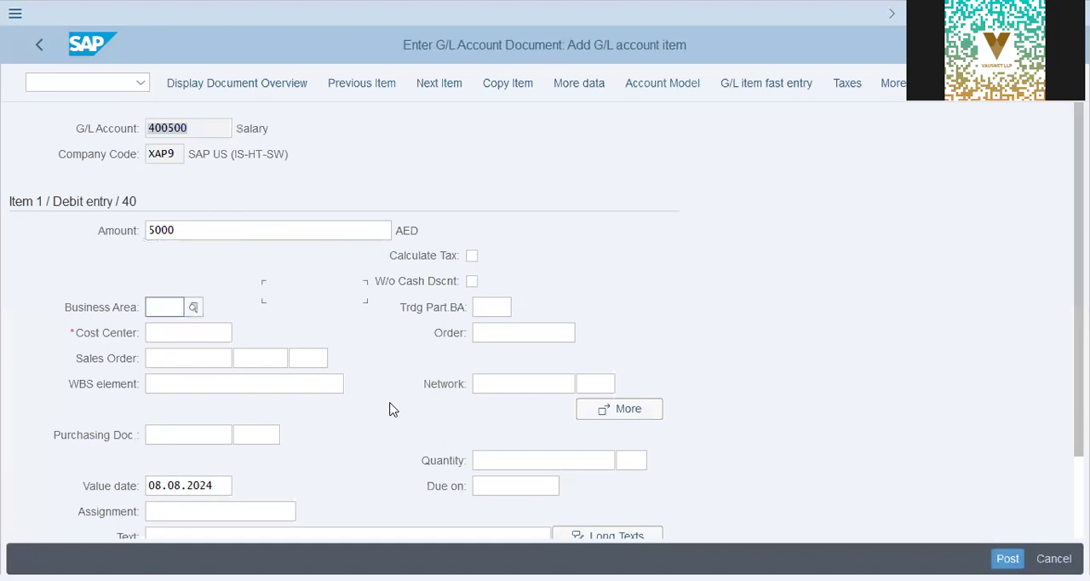
pyautogui.press('Tab')
pyautogui.write('x1001')
pyautogui.press('Tab')
pyautogui.press('Tab')
pyautogui.press('Tab')
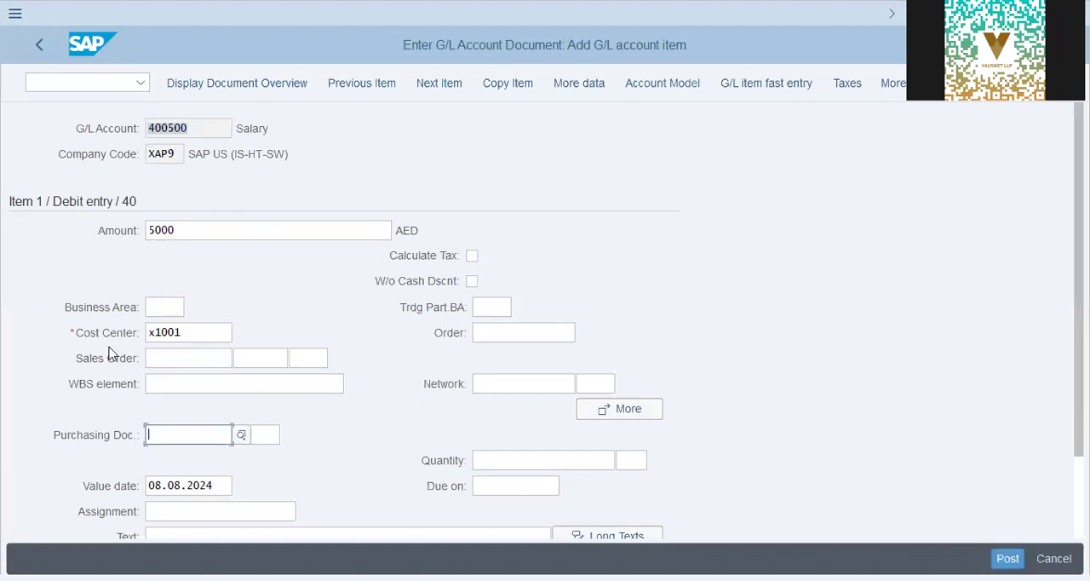
pyautogui.click(74, 339)
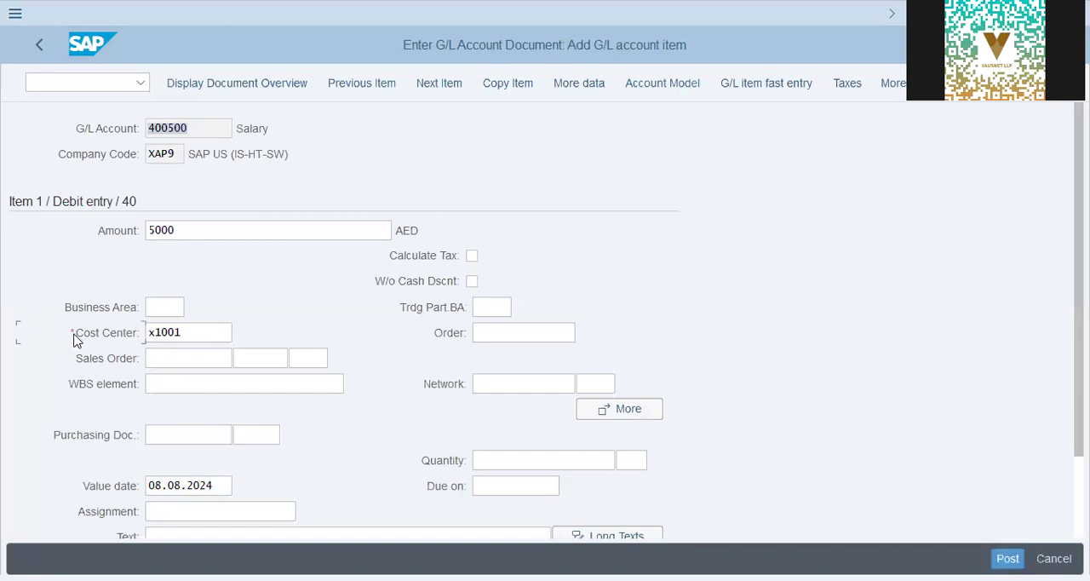
pyautogui.moveTo(199, 331); pyautogui.dragTo(145, 336)
# - Enter x1001/5000 as the salary item's text
pyautogui.scroll(-1, 481, 337)
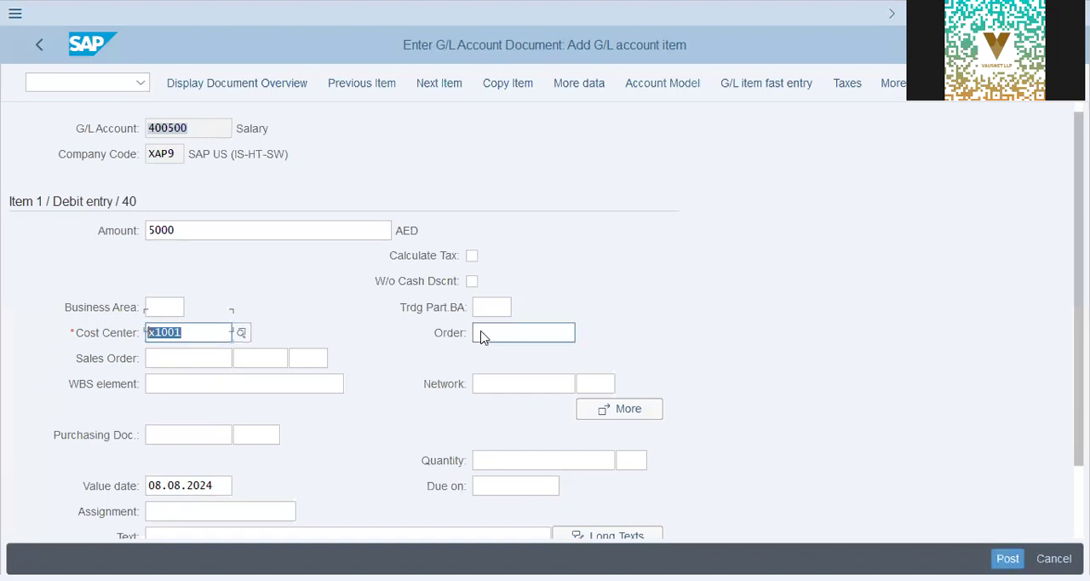
pyautogui.scroll(-3, 481, 337)
pyautogui.click(251, 441)
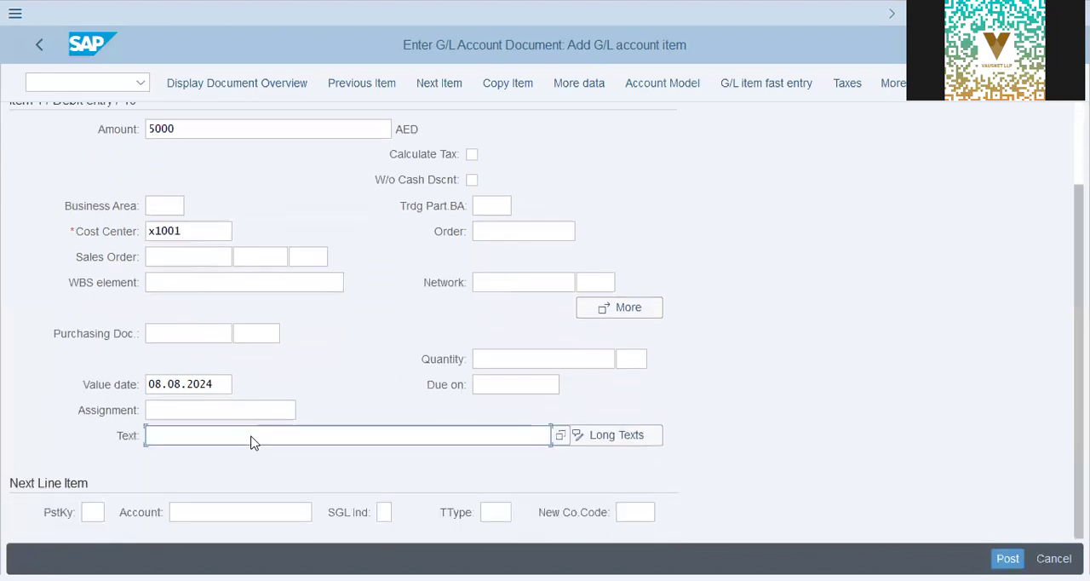
pyautogui.write('x1001')
pyautogui.press('Tab')
pyautogui.click(252, 437)
pyautogui.click(252, 437)
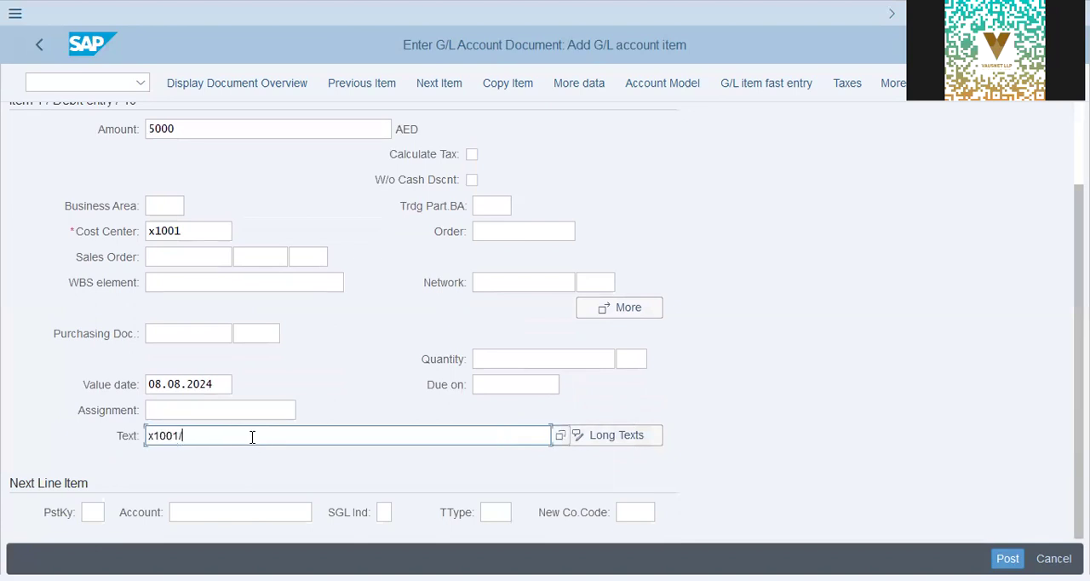
pyautogui.press('Tab')
pyautogui.press('Tab')
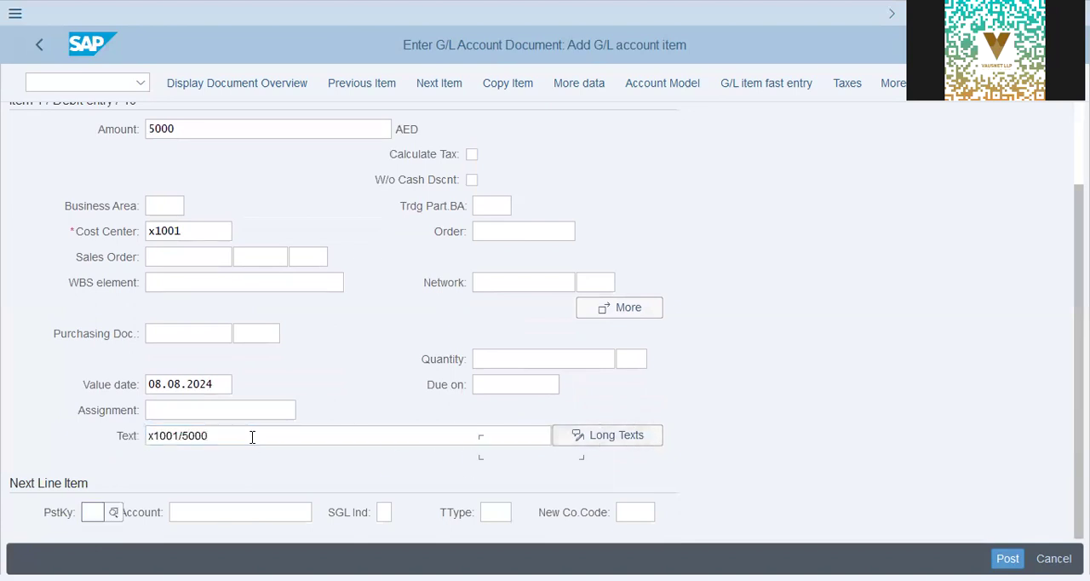
# - Define the next line item with posting key 50 and account 200691
pyautogui.write('50')
pyautogui.press('Tab')
pyautogui.write('200691')
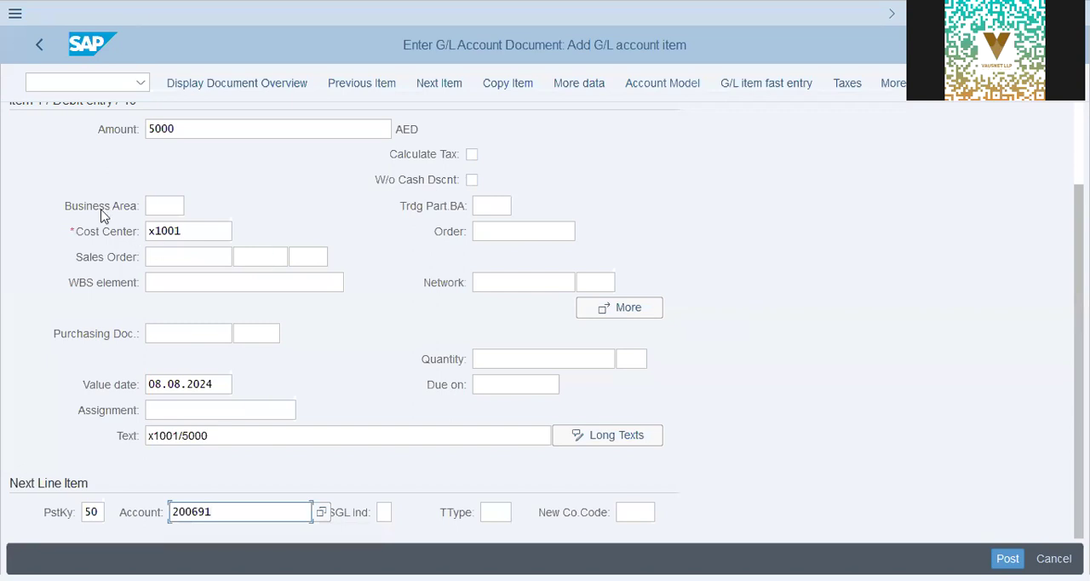
# - Examine the salary item's account assignment fields, comparing the mandatory cost center with optional ones like business area, order, sales order and WBS element
pyautogui.click(163, 209)
pyautogui.click(181, 256)
pyautogui.click(195, 281)
pyautogui.click(277, 259)
pyautogui.click(314, 256)
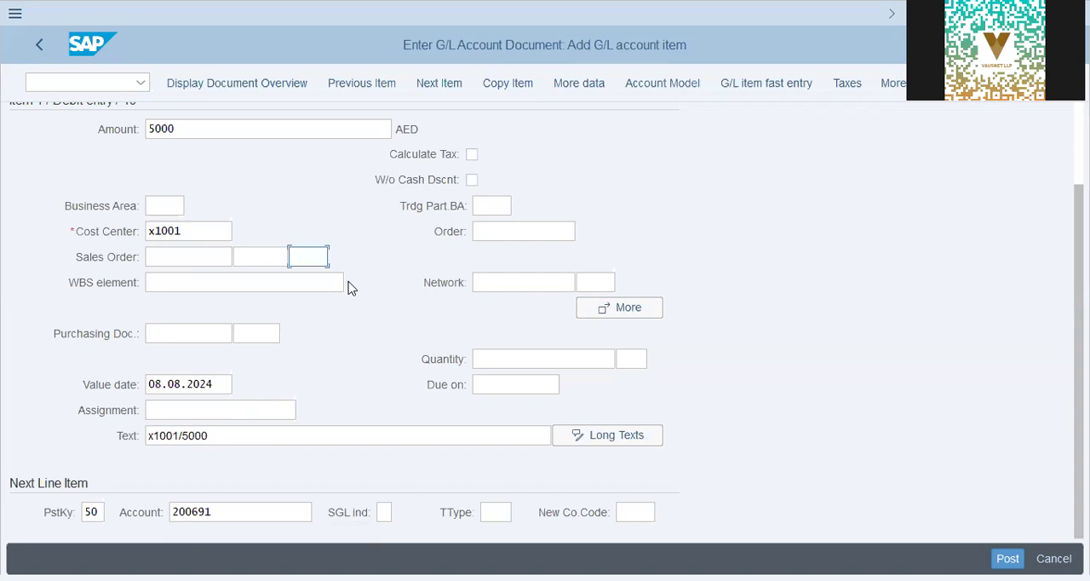
pyautogui.click(566, 226)
pyautogui.click(117, 260)
pyautogui.click(117, 282)
pyautogui.click(118, 342)
pyautogui.click(123, 415)
pyautogui.click(139, 441)
pyautogui.click(498, 387)
pyautogui.click(241, 511)
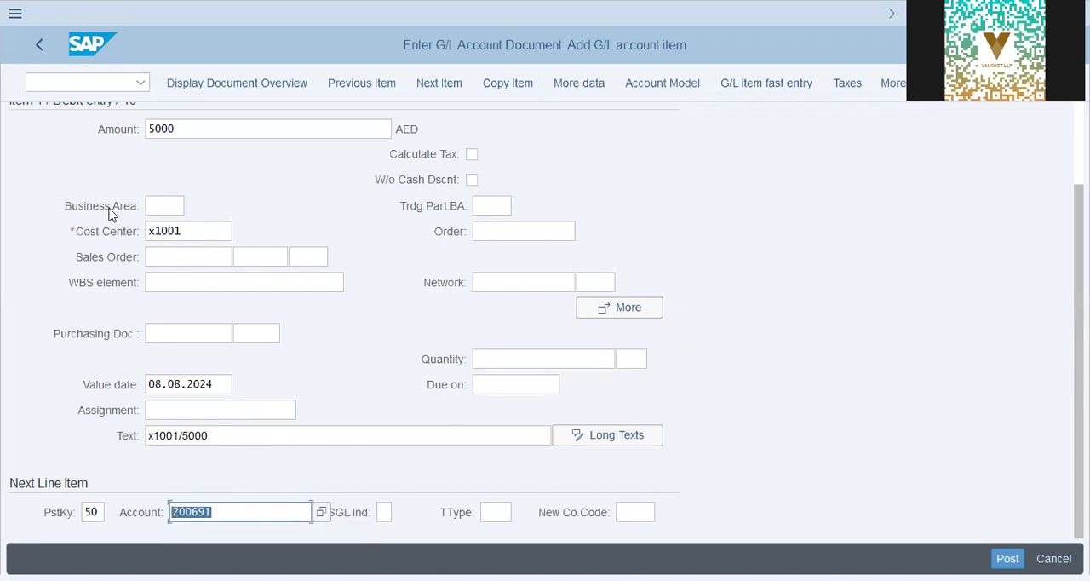
# - Continue to the credit item for account 200691 and review its amount, profit center, purchasing document, assignment and text fields
pyautogui.click(235, 131)
pyautogui.click(237, 512)
pyautogui.click(38, 488)
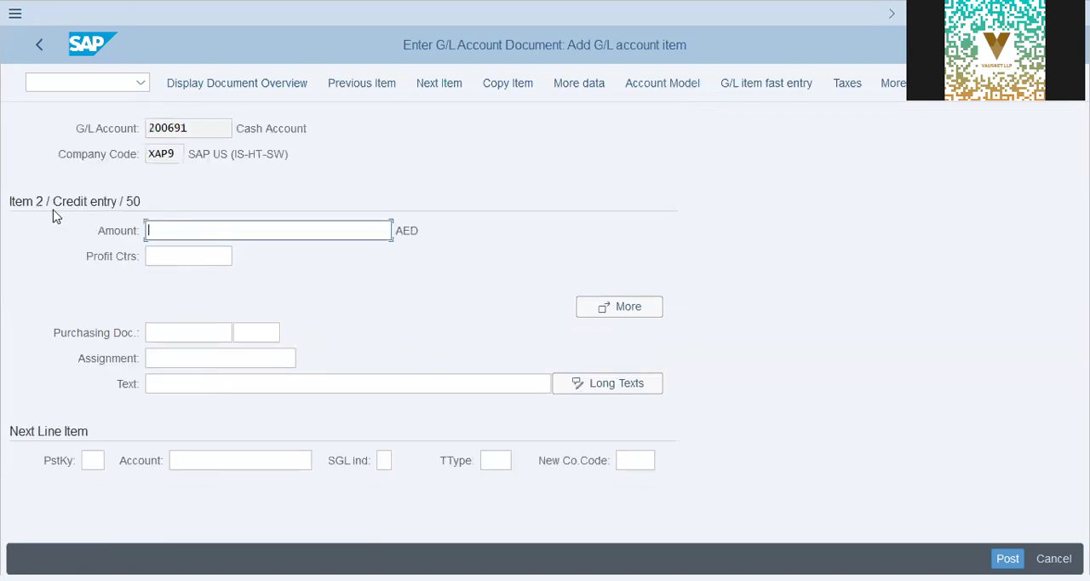
pyautogui.doubleClick(274, 130)
pyautogui.click(199, 232)
pyautogui.click(201, 255)
pyautogui.click(211, 333)
pyautogui.click(215, 358)
pyautogui.click(227, 383)
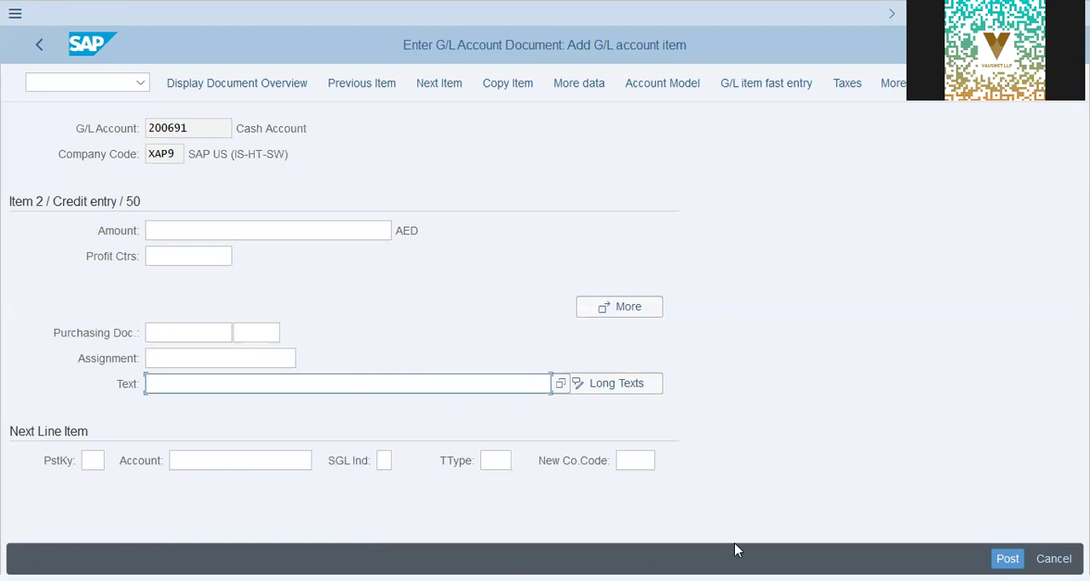
# - Leave the document entry without posting and return to the SAP Customizing Implementation Guide
pyautogui.click(83, 86)
pyautogui.write('/n spro')
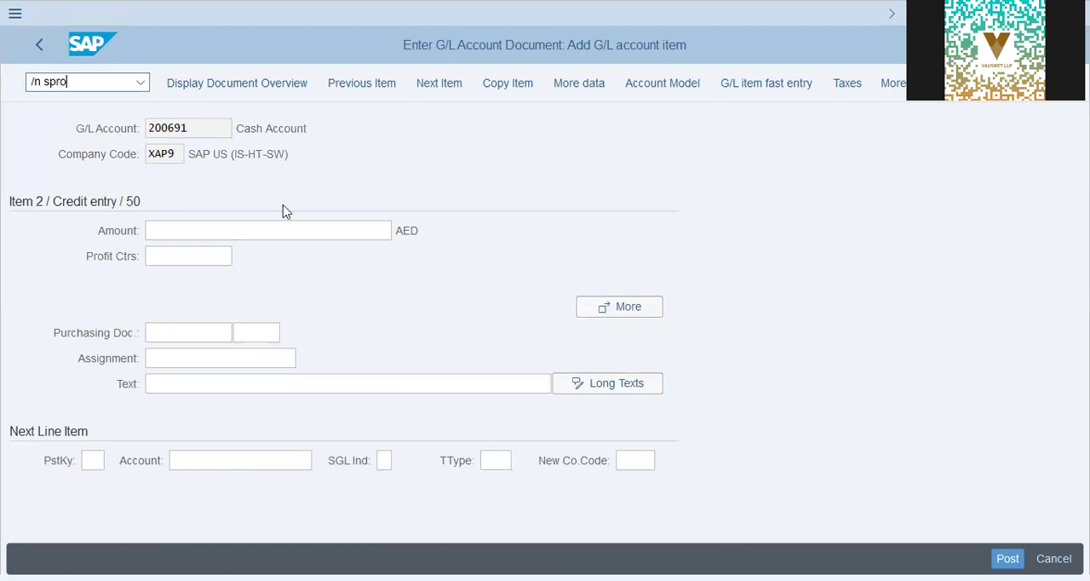
pyautogui.press('Return')
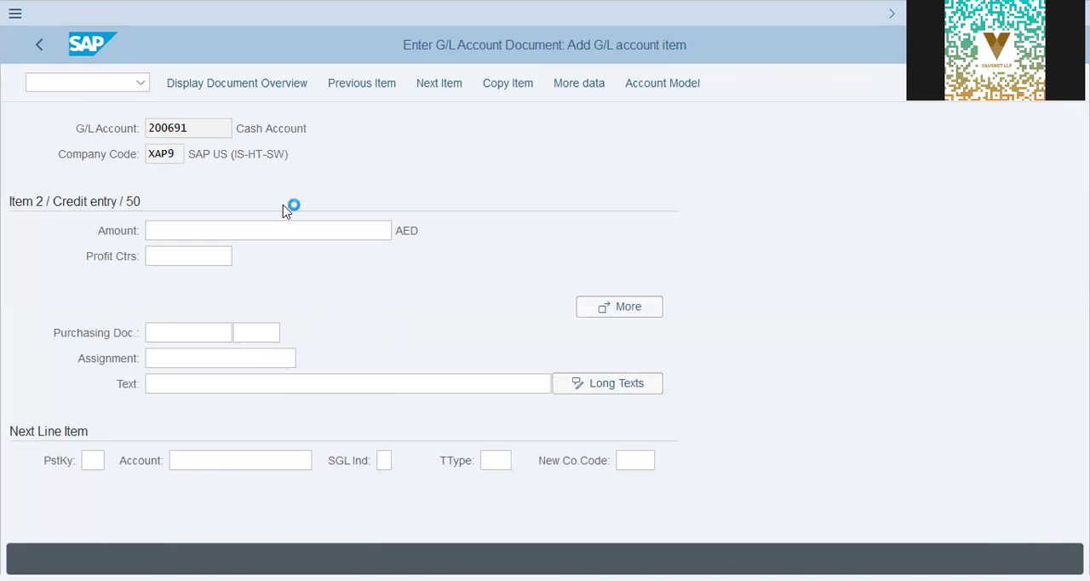
pyautogui.click(253, 87)
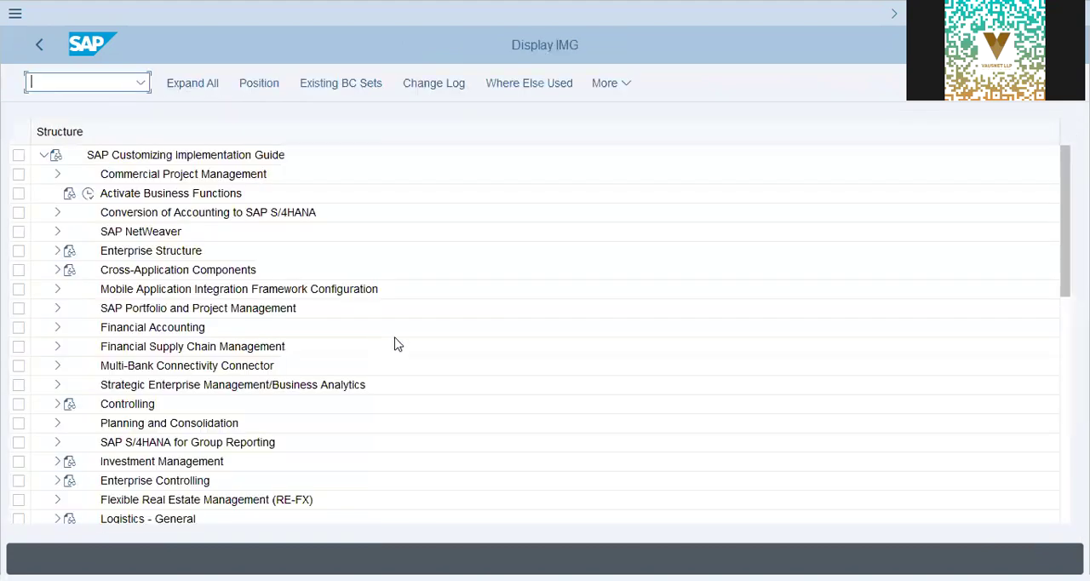
# - Expand the implementation guide from Financial Accounting through Financial Accounting Global Settings and Ledgers to the Fiscal Year and Posting Periods activities
pyautogui.click(153, 329)
pyautogui.click(57, 329)
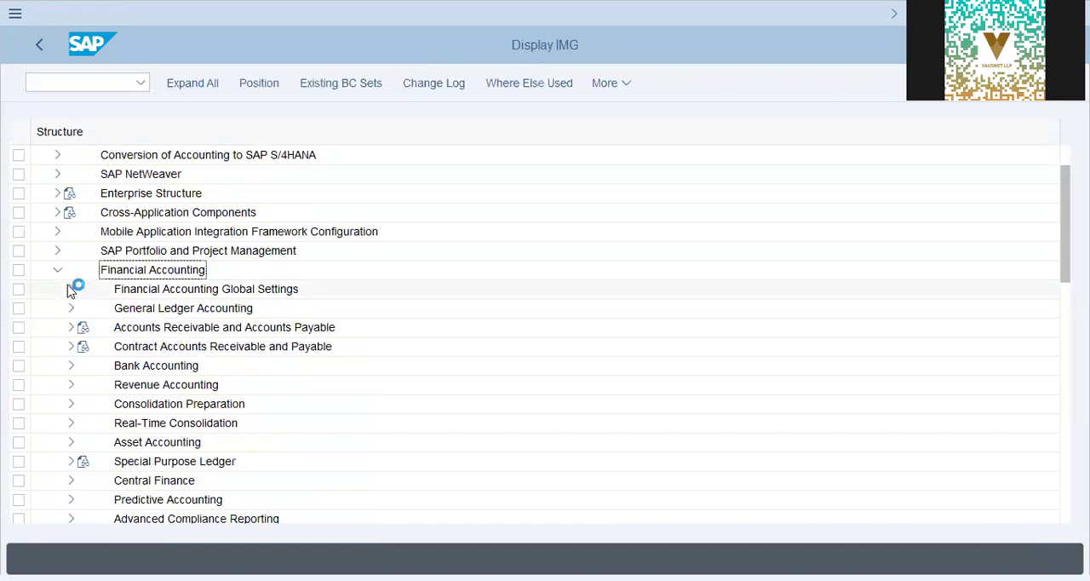
pyautogui.click(70, 289)
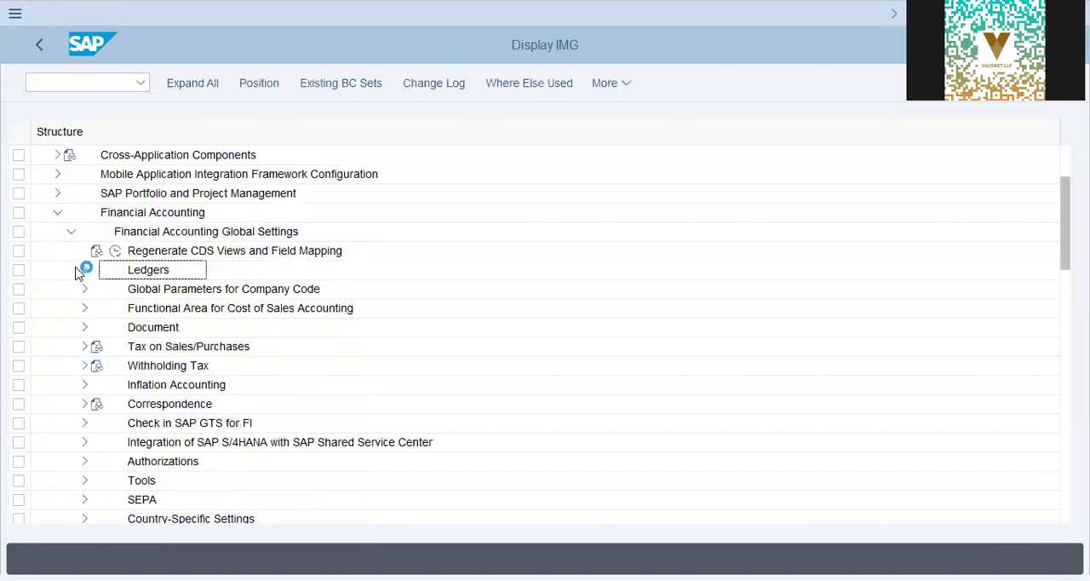
pyautogui.click(85, 270)
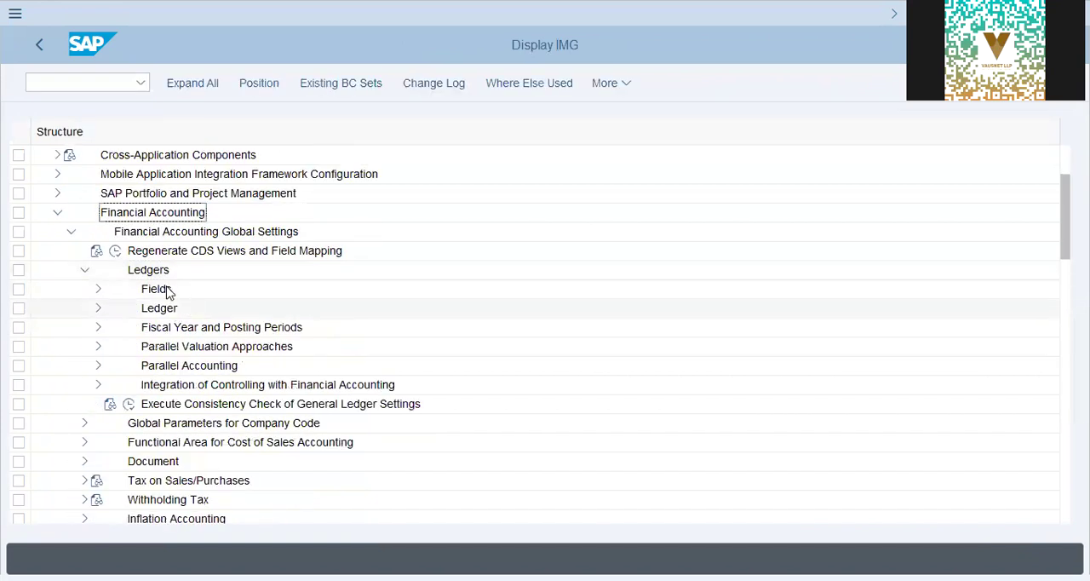
pyautogui.click(98, 291)
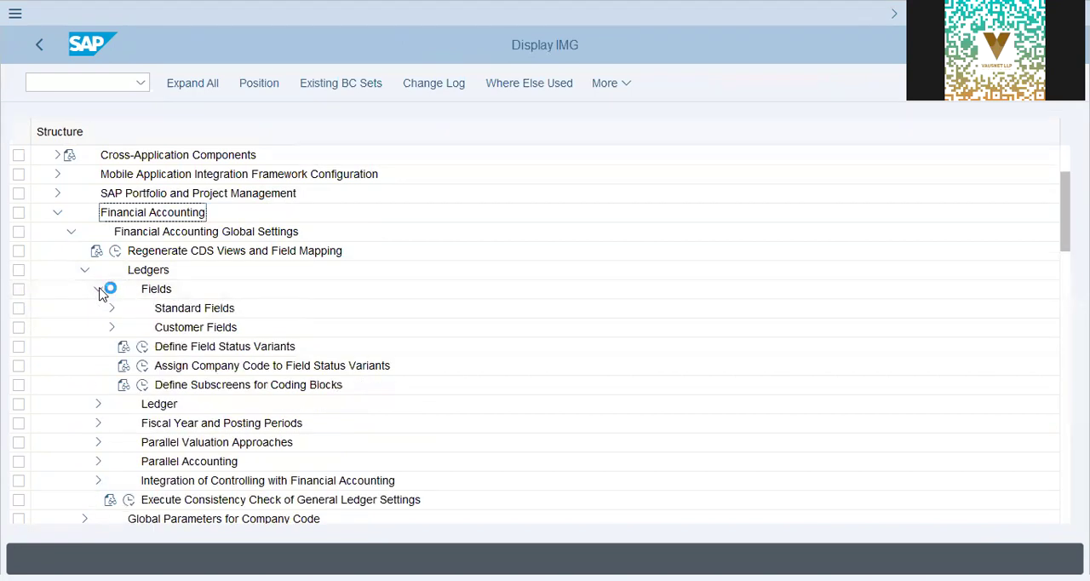
pyautogui.click(99, 291)
pyautogui.click(100, 329)
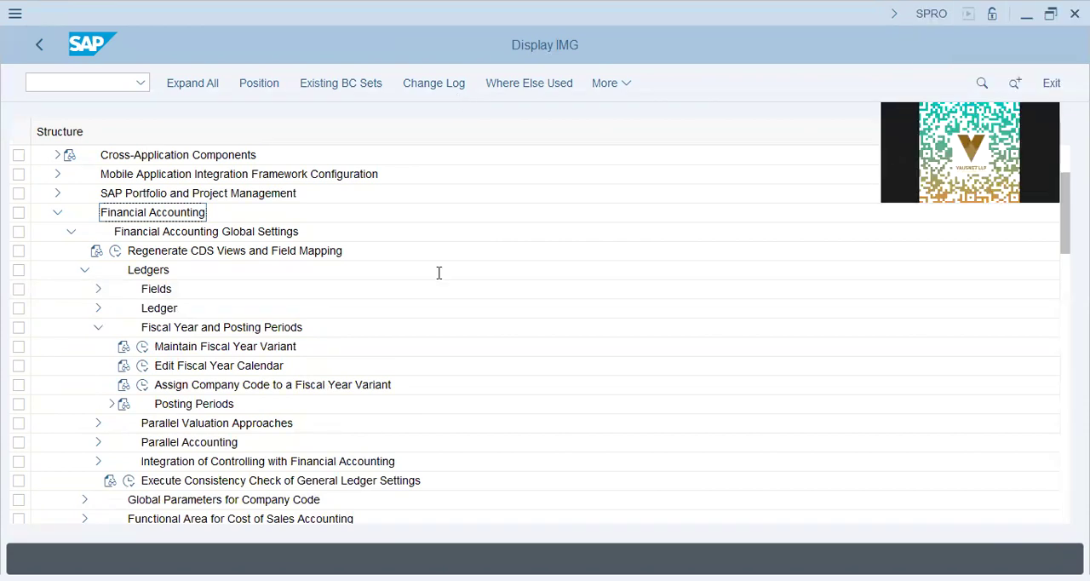
# - Switch to Notepad and review the topics Field Status Variants, Controlling Area Settings, Fiscal Year and Posting Periods
pyautogui.hotkey('alt', 'Tab')
pyautogui.click(328, 219)
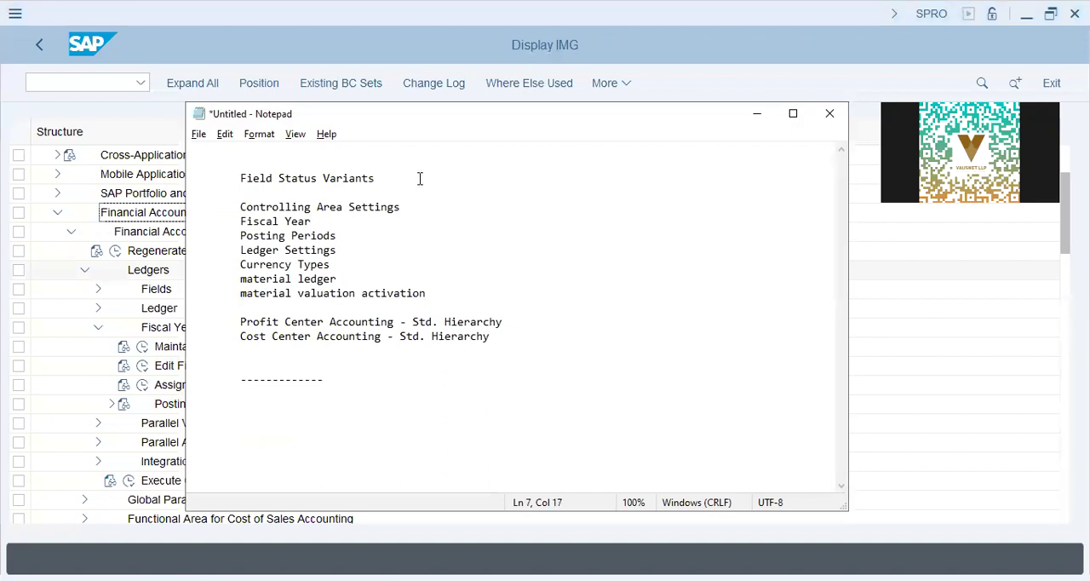
pyautogui.moveTo(420, 179); pyautogui.dragTo(231, 151)
pyautogui.moveTo(403, 207); pyautogui.dragTo(245, 211)
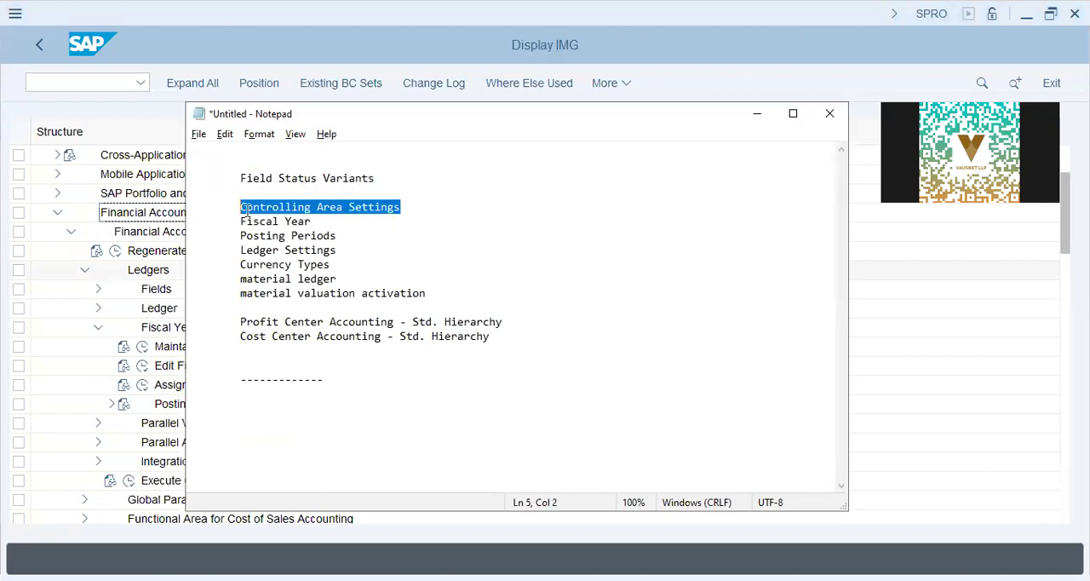
pyautogui.moveTo(345, 235); pyautogui.dragTo(232, 221)
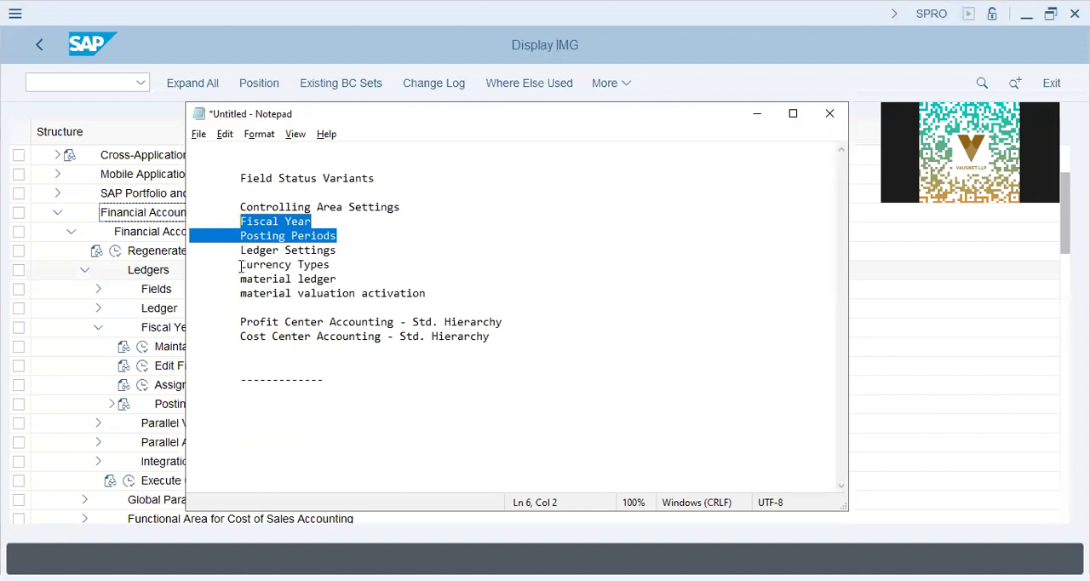
# - View the fiscal year variants overview in SAP and open the activity Assign Company Code to a Fiscal Year Variant
pyautogui.click(172, 347)
pyautogui.click(144, 347)
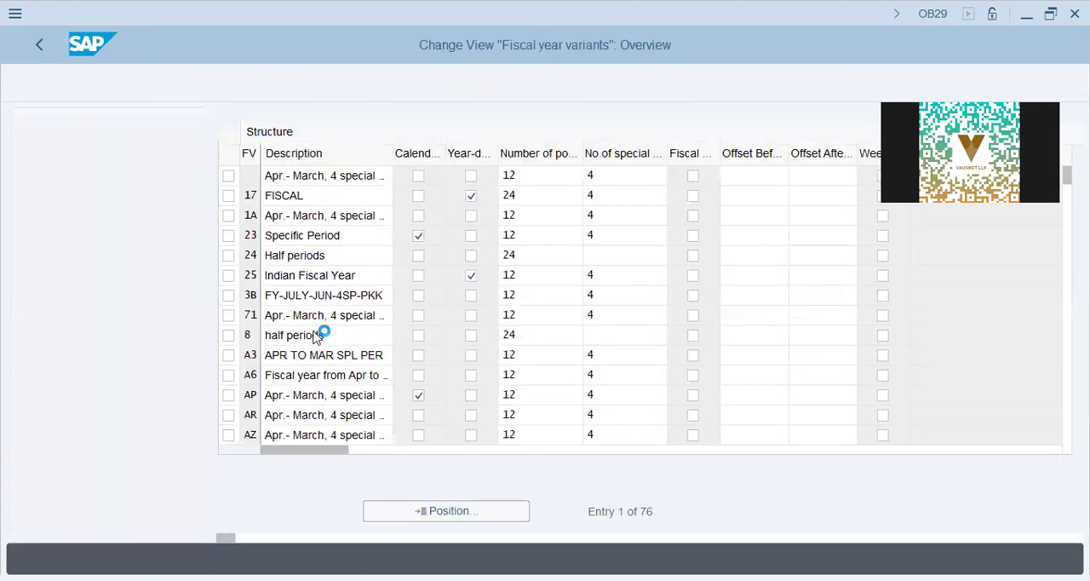
pyautogui.click(144, 389)
pyautogui.click(144, 386)
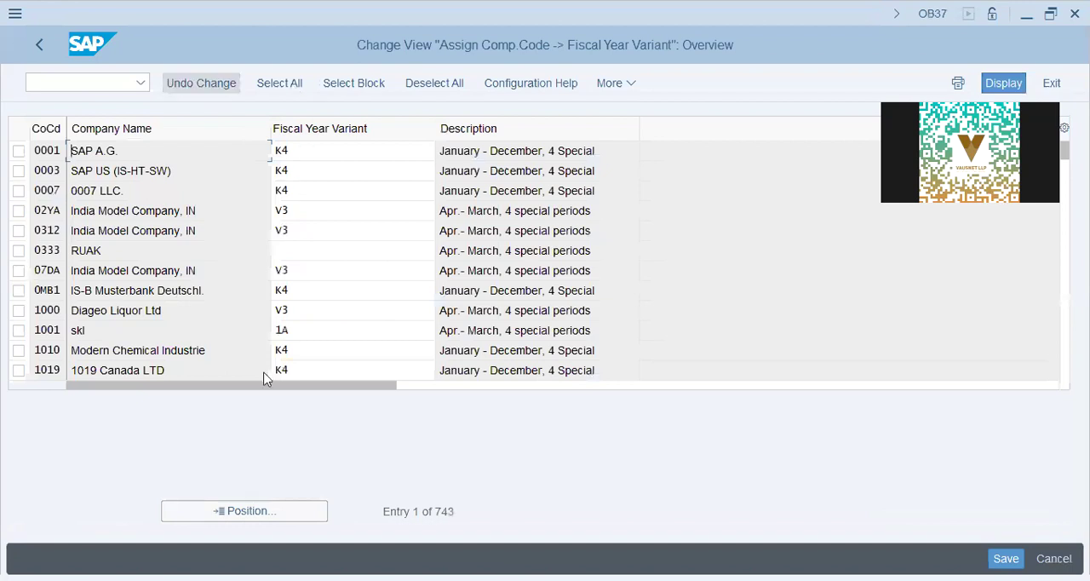
# - Locate company code DAP9 in the assignment table and set its fiscal year variant to K4
pyautogui.click(245, 513)
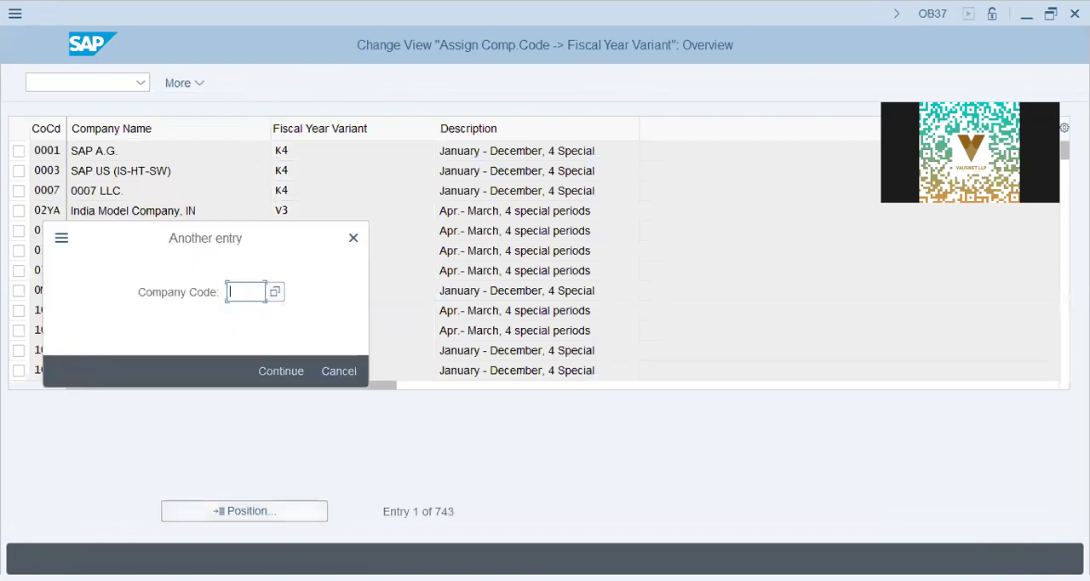
pyautogui.write('dap9')
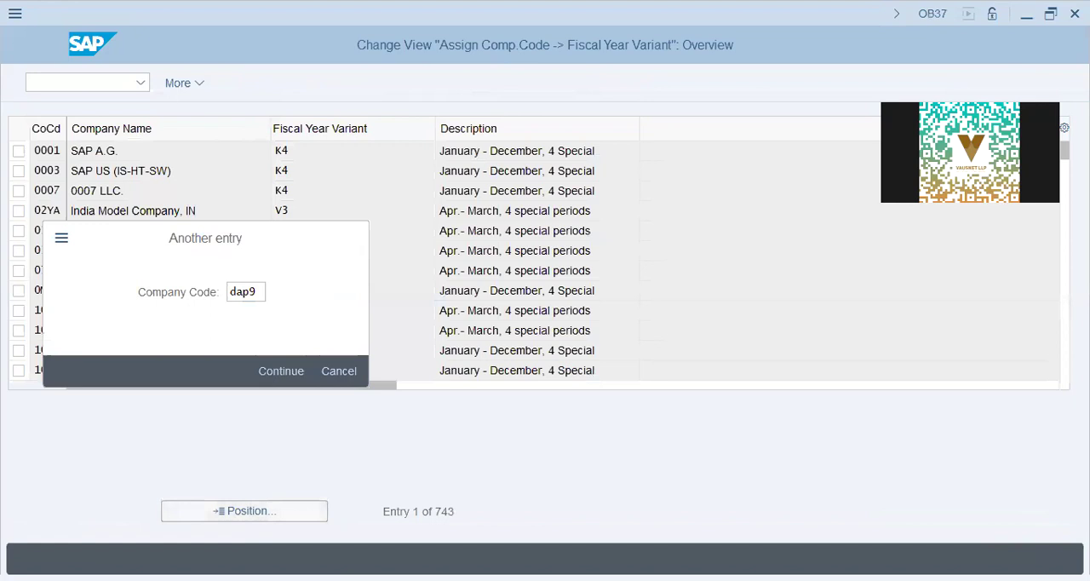
pyautogui.press('Return')
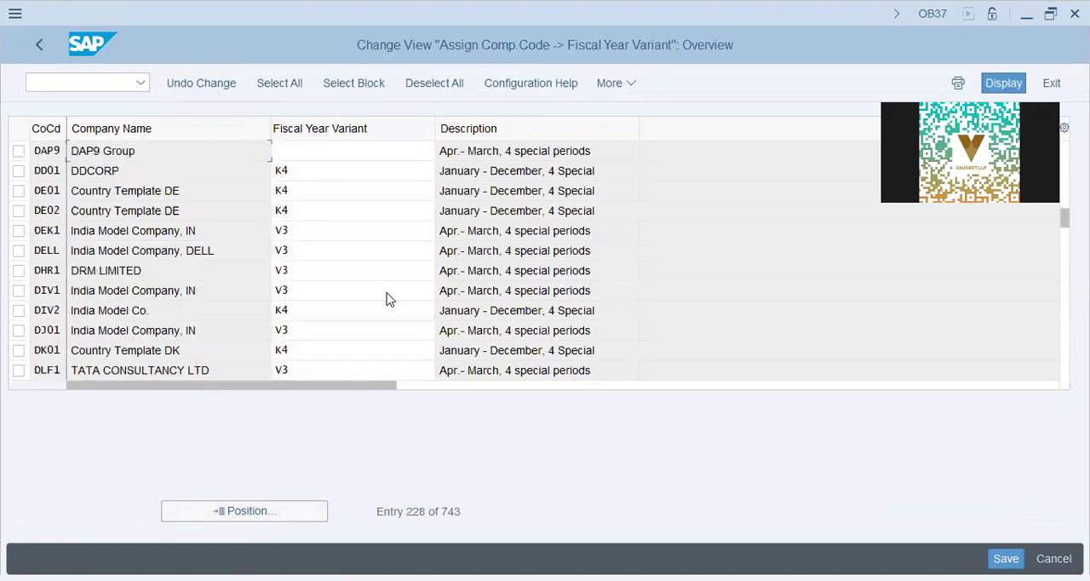
pyautogui.click(347, 153)
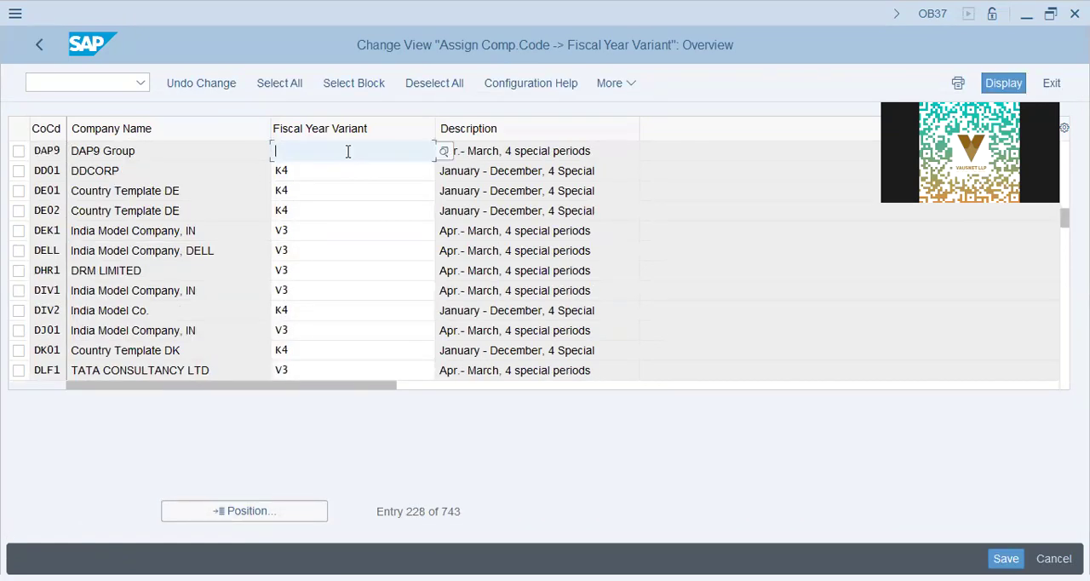
pyautogui.write('K4')
pyautogui.press('Return')
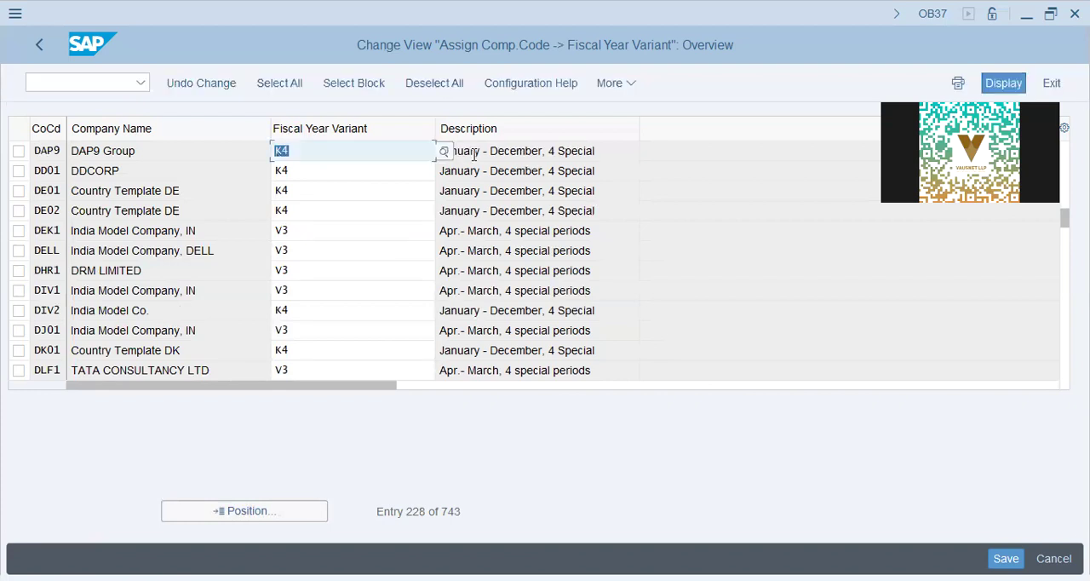
# - Examine the period description of DAP9's fiscal year variant and compare it with the descriptions of other company codes
pyautogui.click(518, 150)
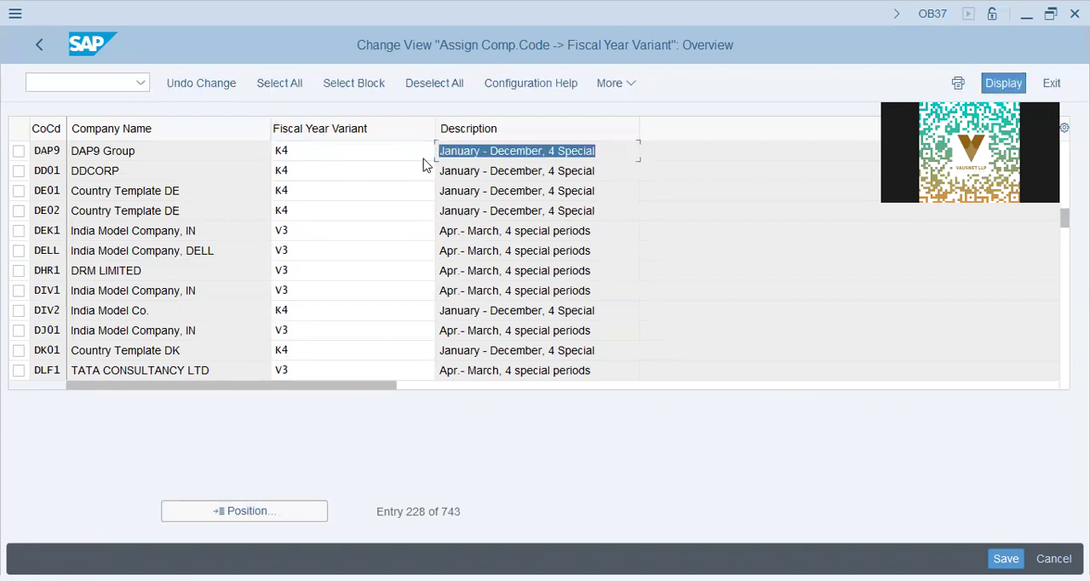
pyautogui.click(607, 149)
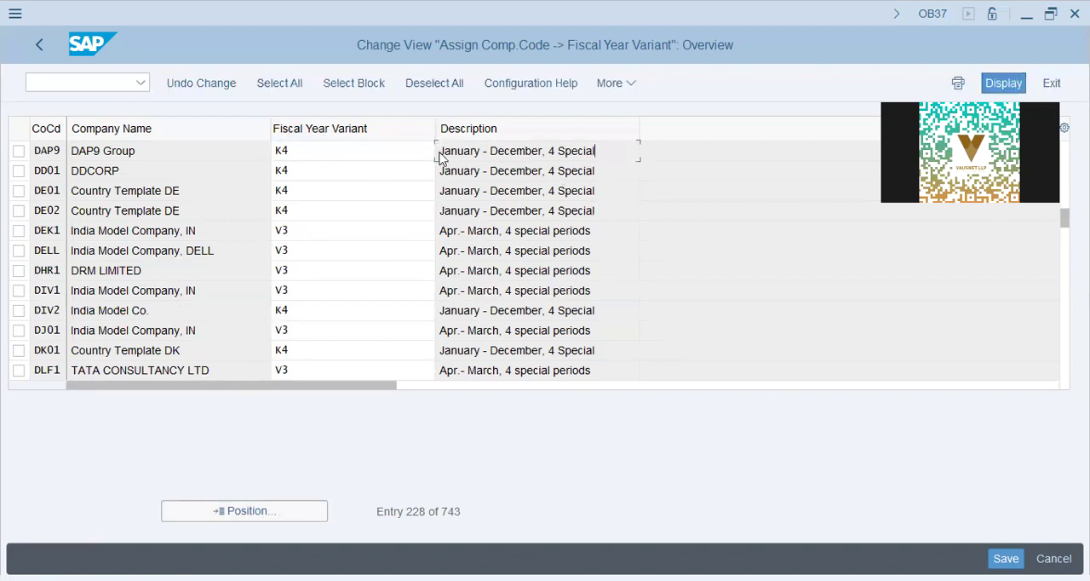
pyautogui.moveTo(441, 159); pyautogui.dragTo(673, 167)
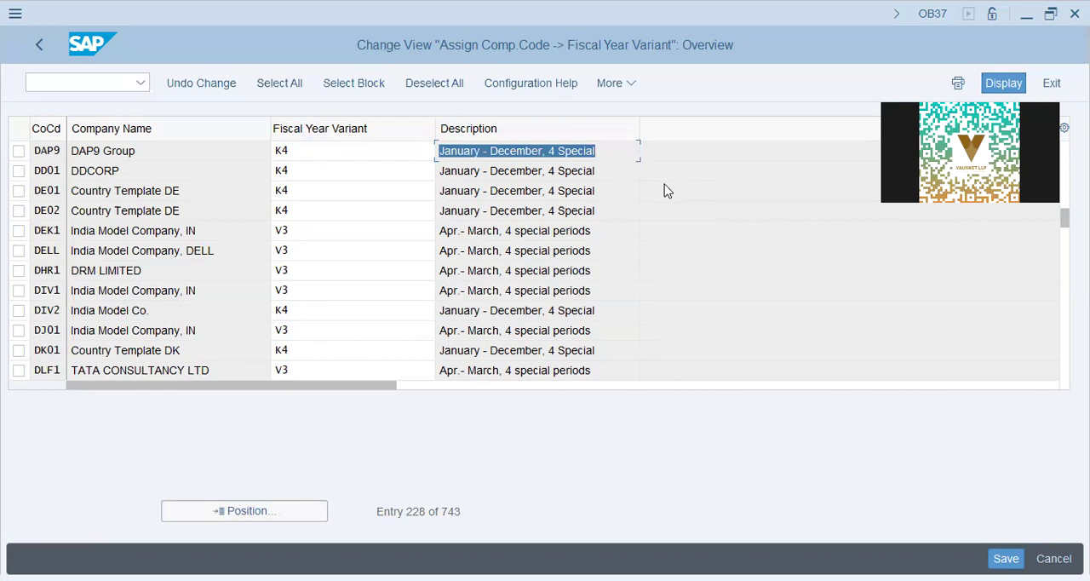
pyautogui.click(470, 233)
pyautogui.press('Down')
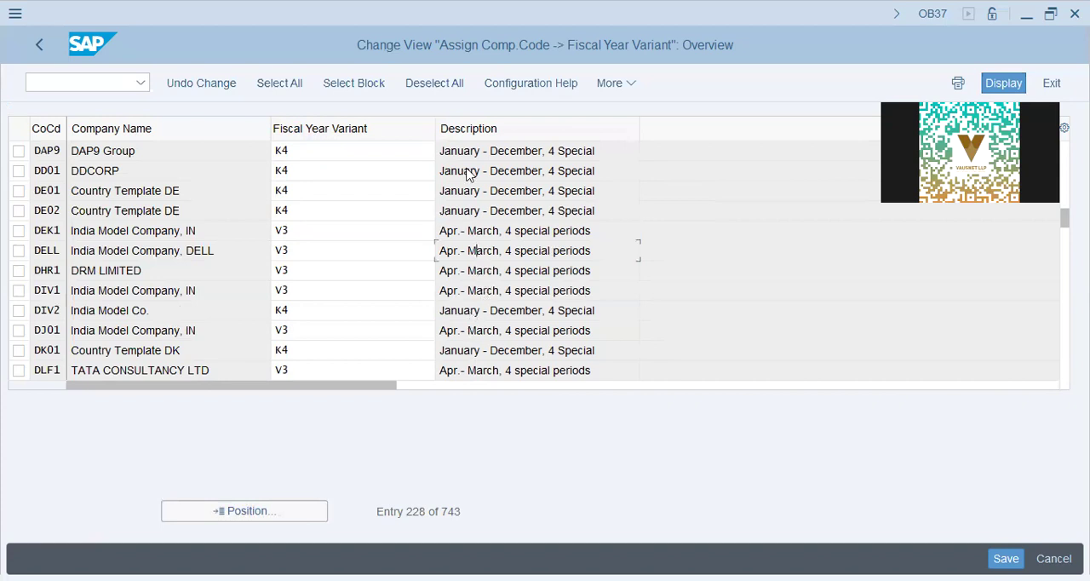
pyautogui.moveTo(456, 151); pyautogui.dragTo(810, 236)
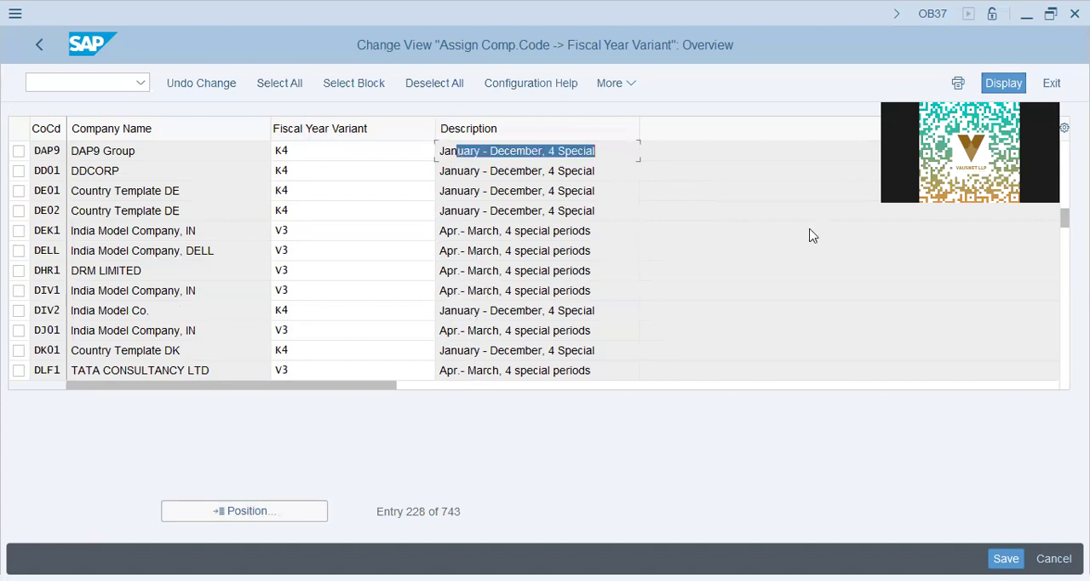
# - Save the fiscal year variant assignment under the proposed DAP9-FICO Config customizing request and return to the implementation guide
pyautogui.press('F3')
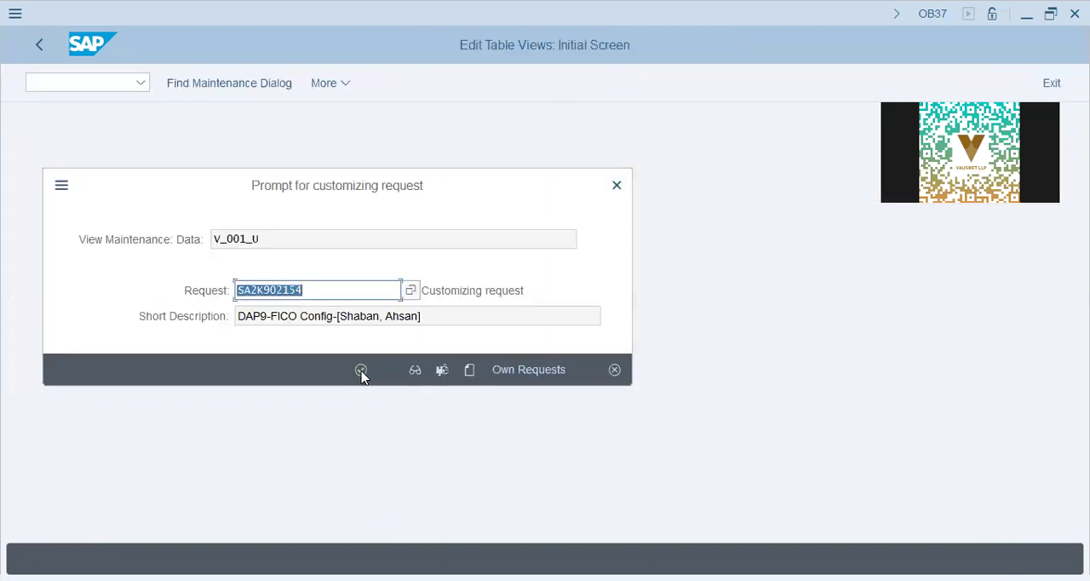
pyautogui.click(362, 369)
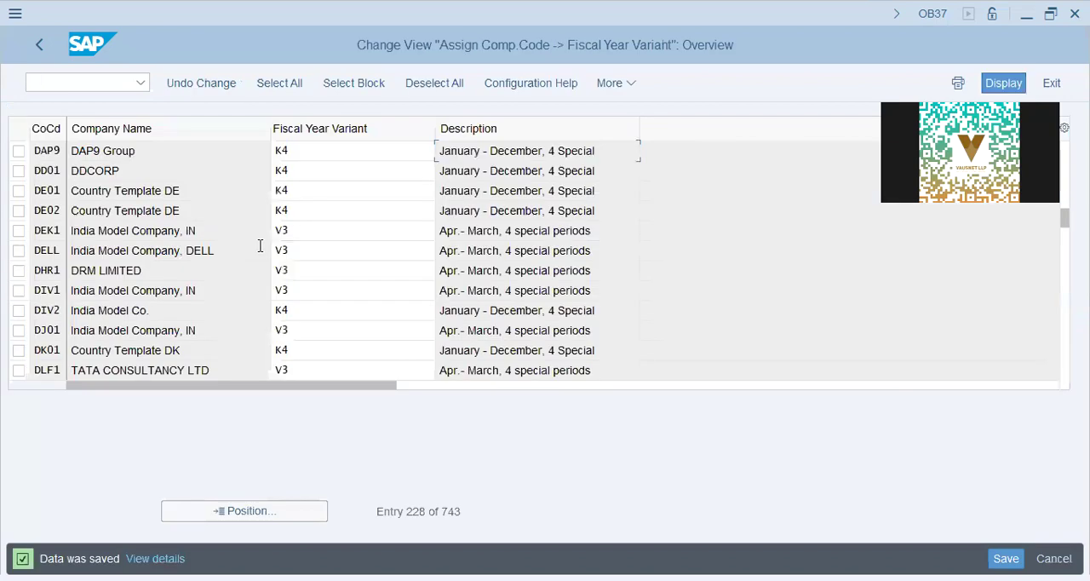
pyautogui.click(40, 46)
# - Expand Posting Periods and open the activity Assign Variants to Company Code
pyautogui.click(111, 403)
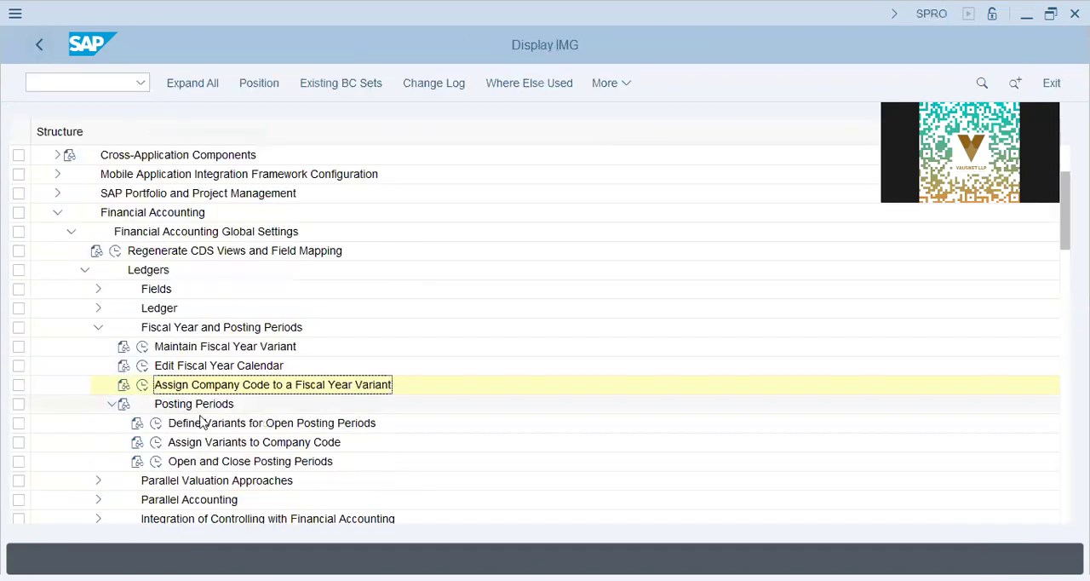
pyautogui.click(205, 424)
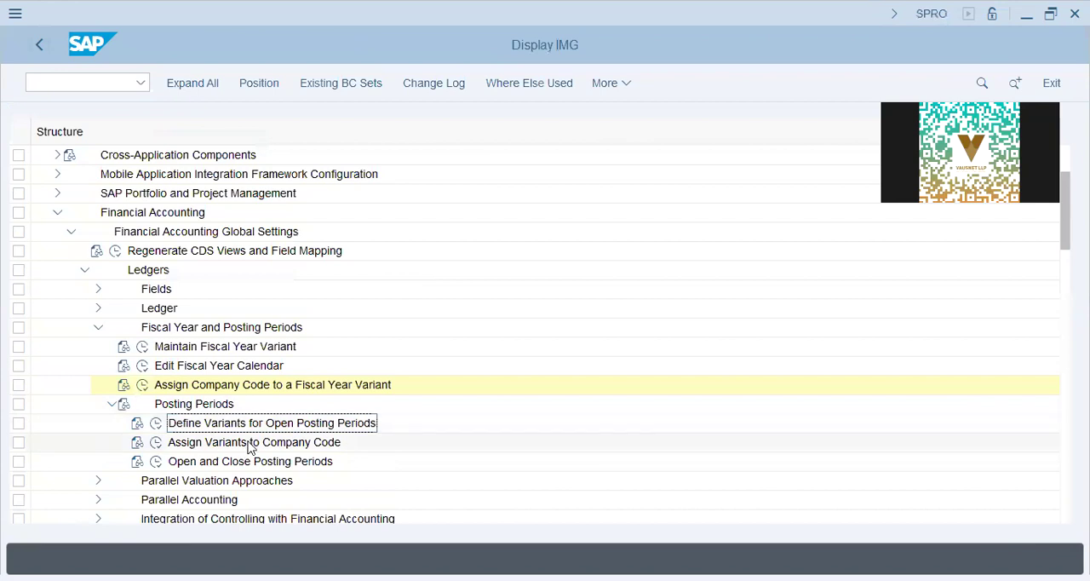
pyautogui.click(251, 445)
pyautogui.click(257, 422)
pyautogui.click(156, 443)
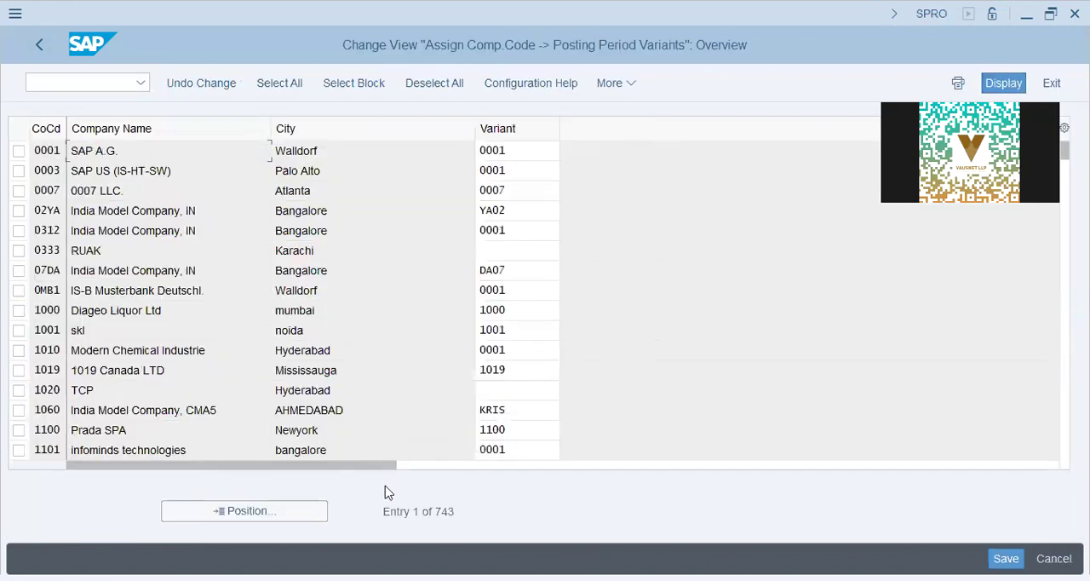
pyautogui.click(230, 516)
pyautogui.write('1ap9')
pyautogui.press('Return')
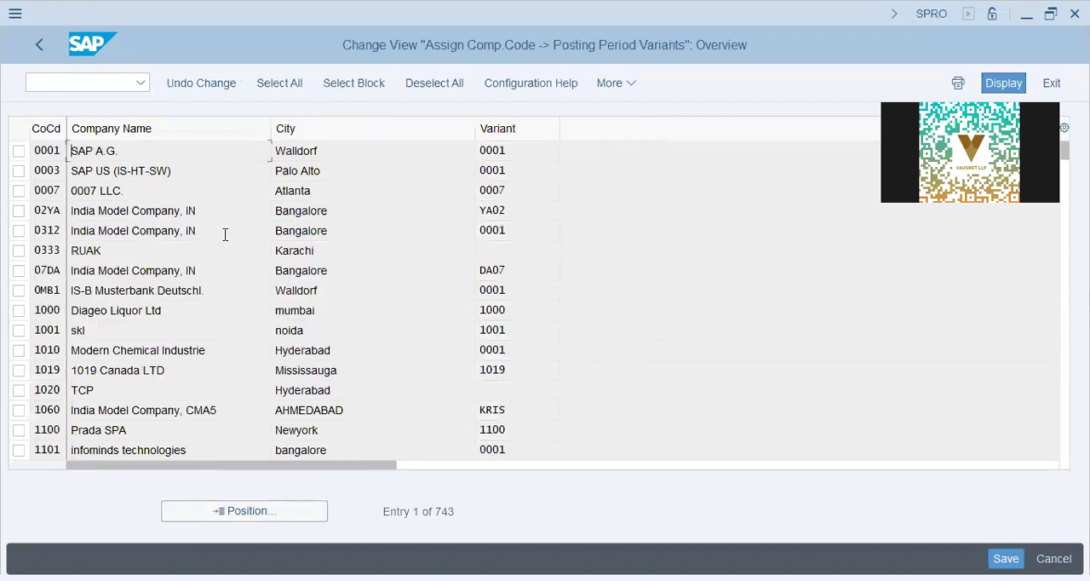
pyautogui.click(533, 151)
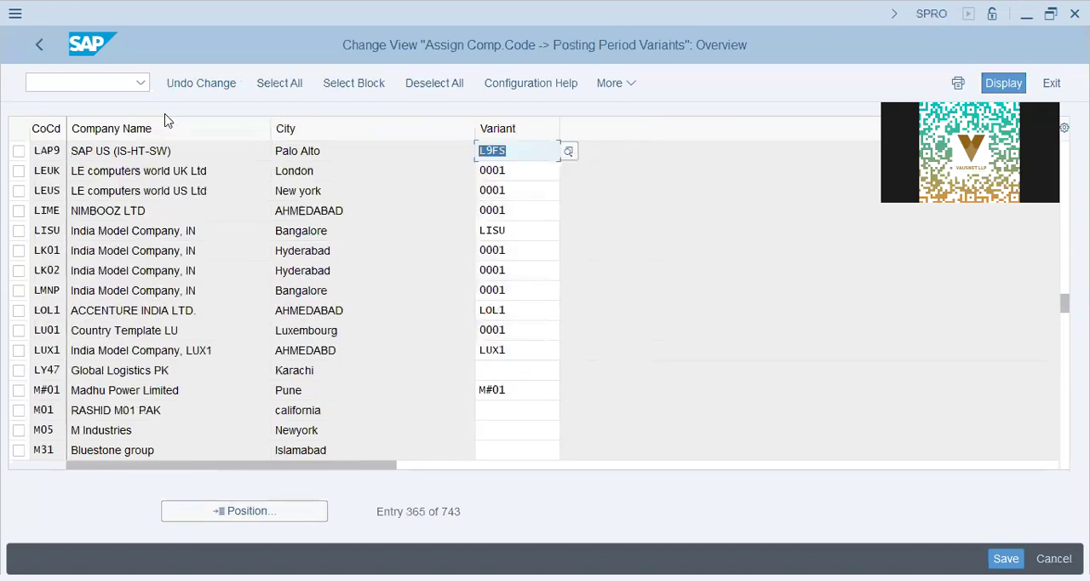
pyautogui.click(132, 82)
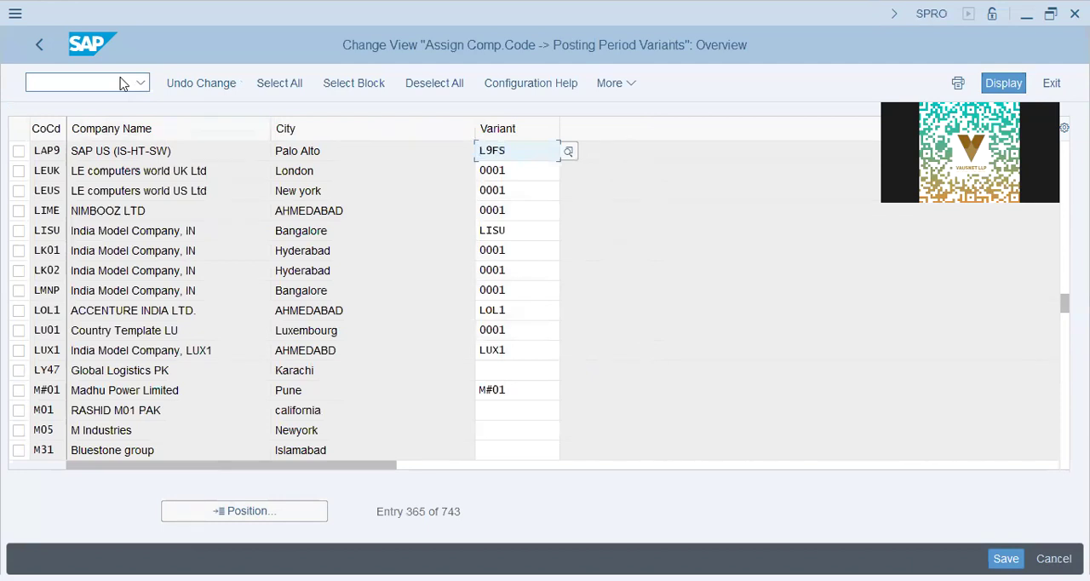
# - Assign posting period variant AA42 to company code DAP9 and save it under the proposed DAP9-FICO Config customizing request
pyautogui.click(264, 511)
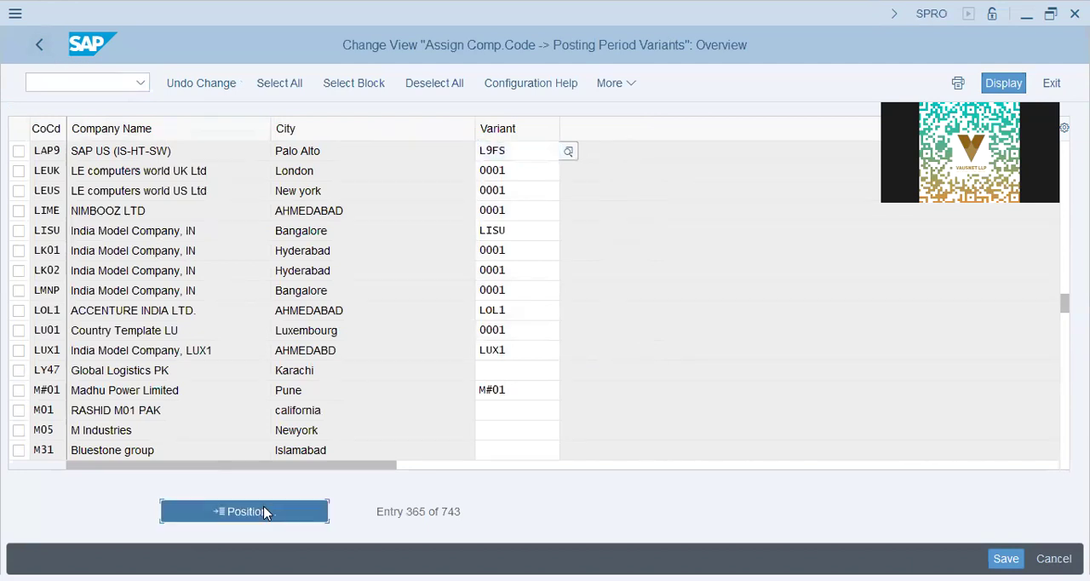
pyautogui.write('dap9')
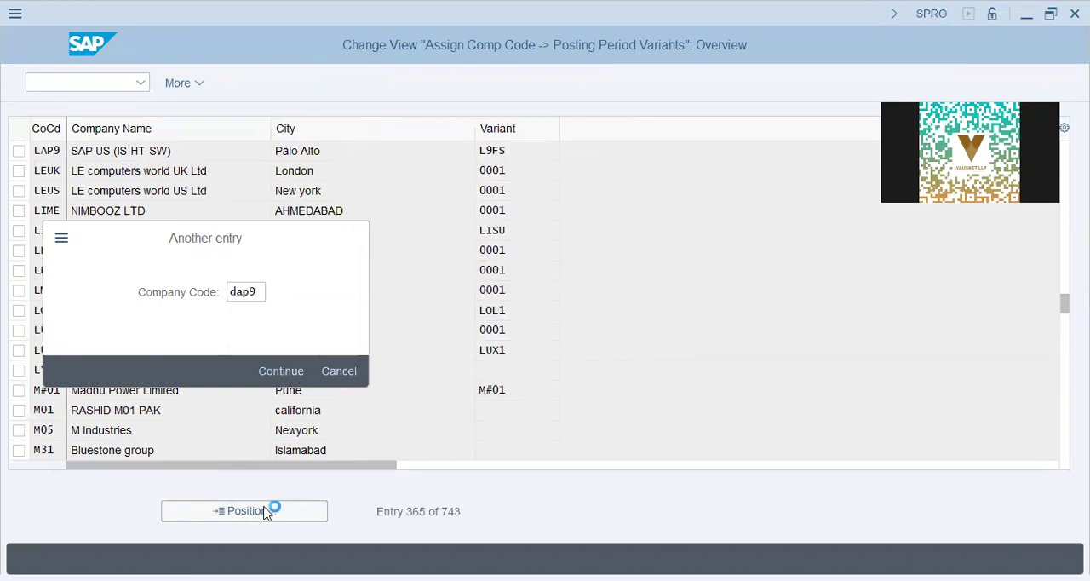
pyautogui.press('Return')
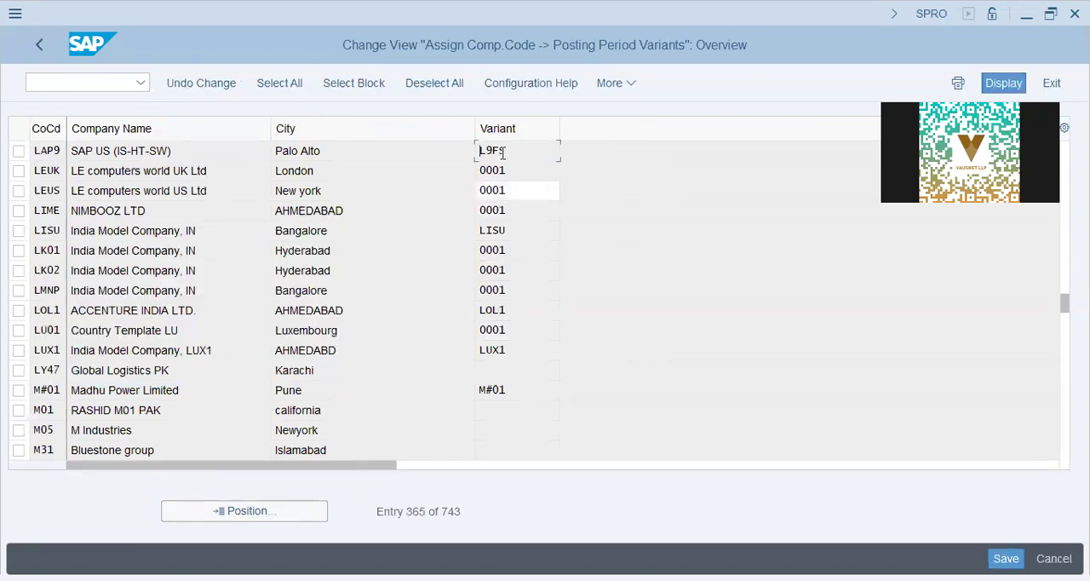
pyautogui.write('aa42')
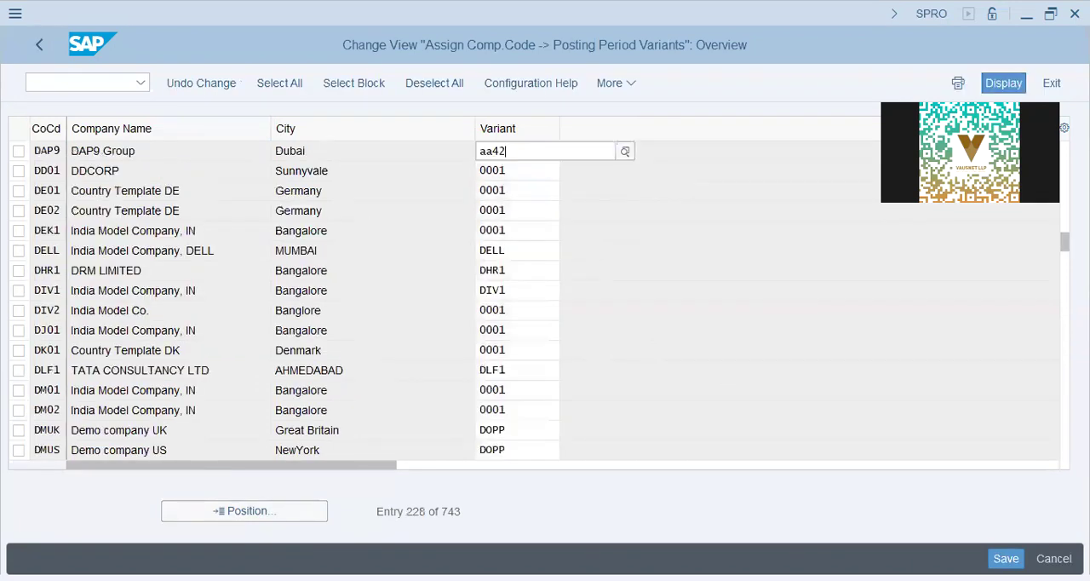
pyautogui.press('Return')
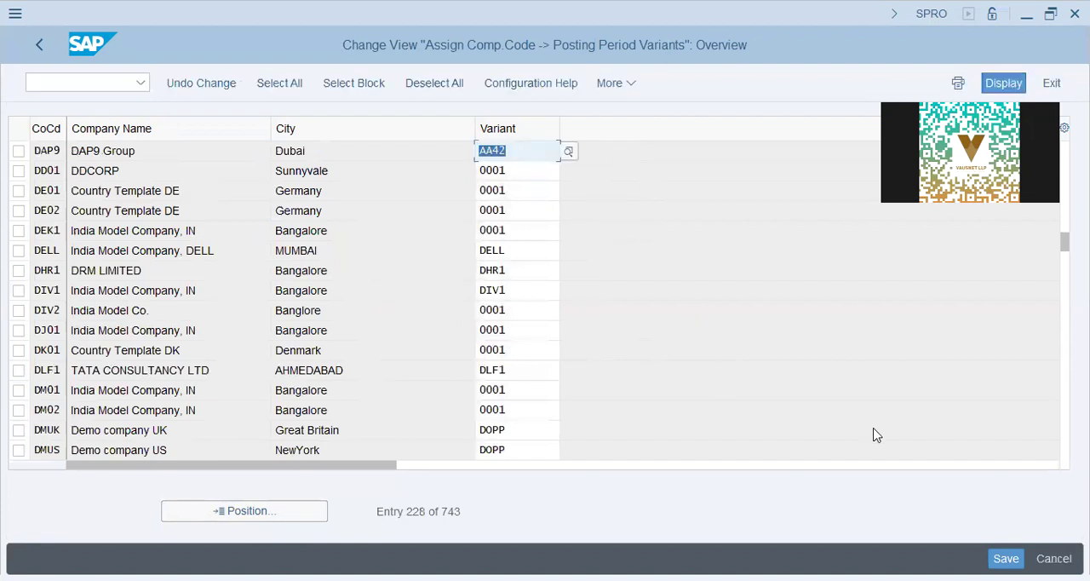
pyautogui.click(1006, 558)
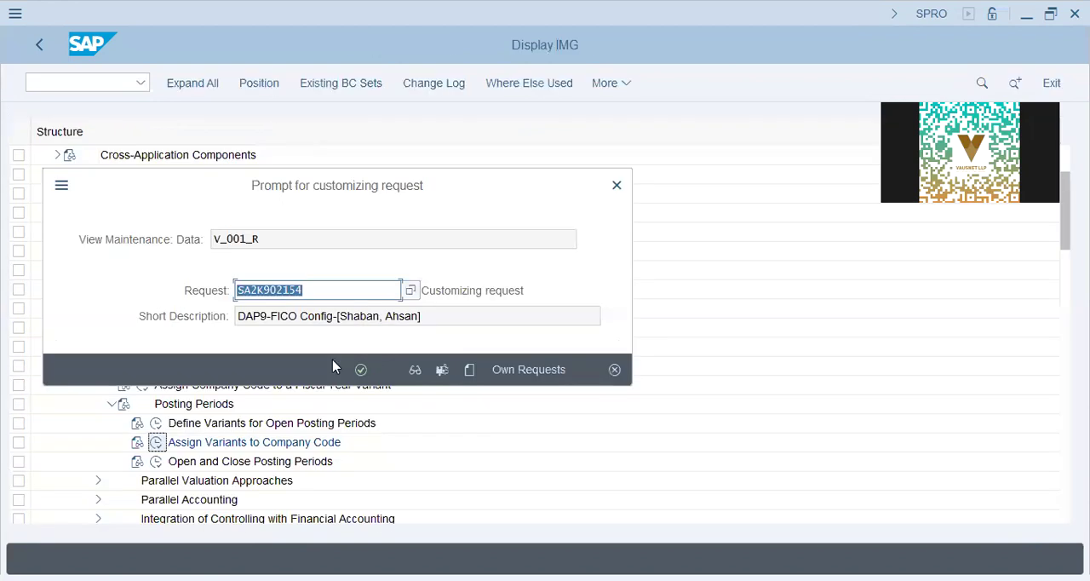
pyautogui.click(361, 370)
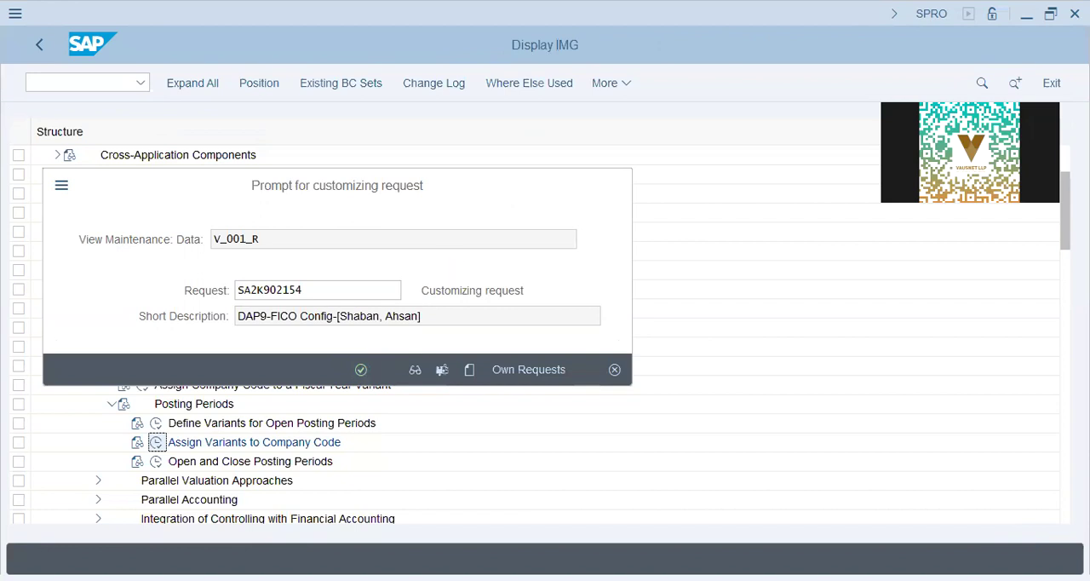
# - Switch to Notepad and append "--- Jan/Dec, Jul/Jun, Apr/Mar" to the Fiscal Year line
pyautogui.click(548, 546)
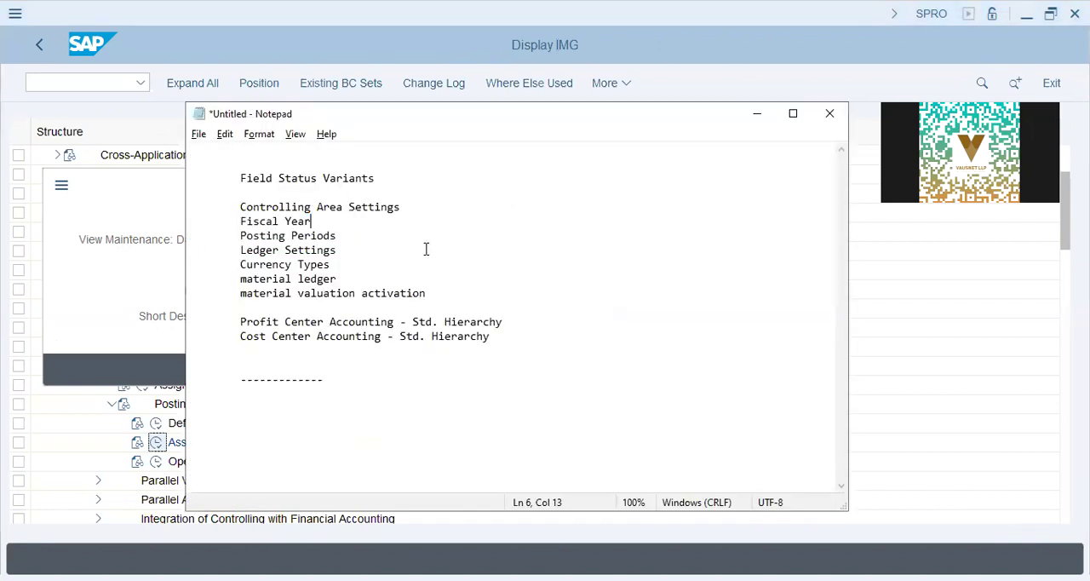
pyautogui.write('--- Jan/Dec, Jul/Jun,')
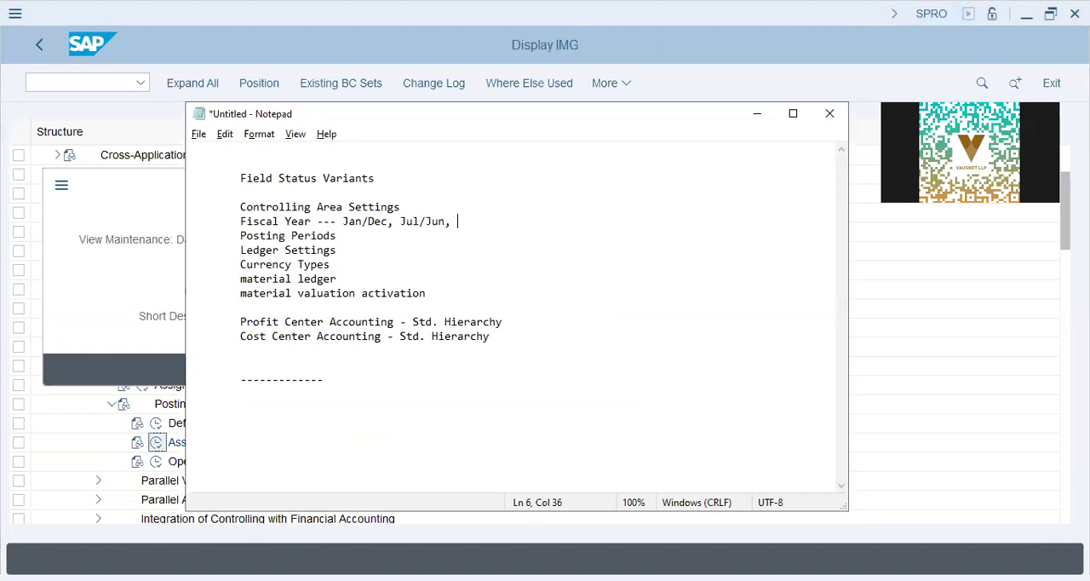
pyautogui.write(' Apr/Mach')
pyautogui.press('BackSpace')
pyautogui.press('BackSpace')
pyautogui.write('r')
# - Append "--- Jan, Feb, Mar" to the Posting Periods line of the notes
pyautogui.press('Down')
pyautogui.write('--- Jan, Feb, Mar')
# - Replace the example months on the Posting Periods line with "August, rest locked" and highlight that text
pyautogui.hotkey('shift', 'Left')
pyautogui.hotkey('shift', 'Left')
pyautogui.hotkey('shift', 'Left')
pyautogui.hotkey('shift', 'Left')
pyautogui.hotkey('shift', 'Left')
pyautogui.hotkey('shift', 'Left')
pyautogui.hotkey('shift', 'Left')
pyautogui.hotkey('shift', 'Left')
pyautogui.hotkey('shift', 'Left')
pyautogui.hotkey('shift', 'Left')
pyautogui.hotkey('shift', 'Left')
pyautogui.hotkey('shift', 'Left')
pyautogui.hotkey('shift', 'Left')
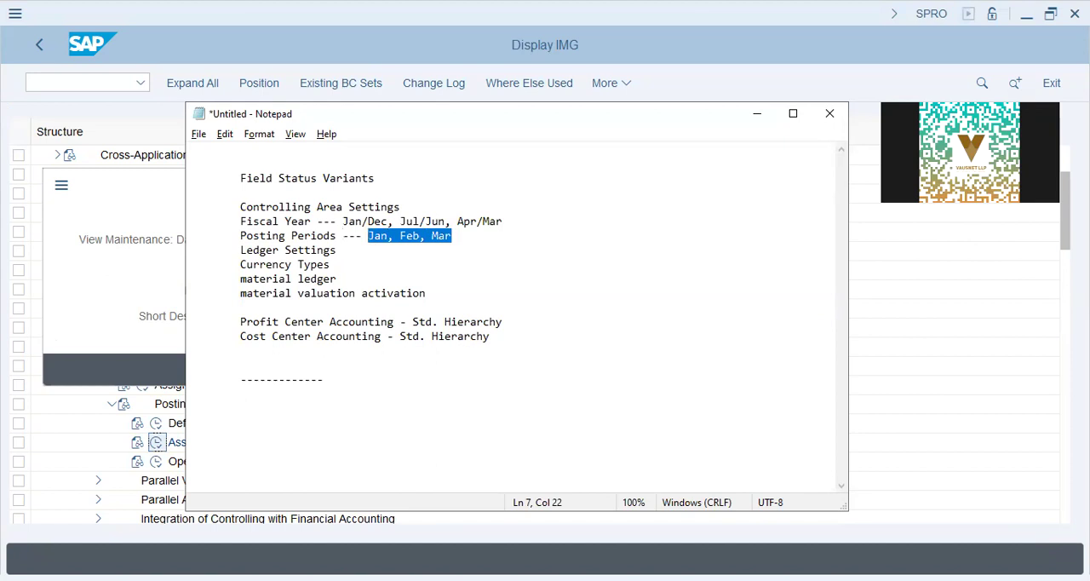
pyautogui.write('Jan,')
pyautogui.press('BackSpace')
pyautogui.press('BackSpace')
pyautogui.press('BackSpace')
pyautogui.press('BackSpace')
pyautogui.press('BackSpace')
pyautogui.write('August , rest clo')
pyautogui.press('BackSpace')
pyautogui.press('BackSpace')
pyautogui.press('BackSpace')
pyautogui.write('locked')
pyautogui.hotkey('shift', 'Left')
pyautogui.hotkey('shift', 'Left')
pyautogui.hotkey('shift', 'Left')
pyautogui.hotkey('shift', 'Left')
pyautogui.hotkey('shift', 'Left')
pyautogui.hotkey('shift', 'Left')
pyautogui.hotkey('shift', 'Left')
pyautogui.hotkey('shift', 'Left')
pyautogui.hotkey('shift', 'Left')
pyautogui.hotkey('shift', 'Left')
pyautogui.hotkey('shift', 'Left')
pyautogui.hotkey('shift', 'Left')
pyautogui.hotkey('shift', 'Left')
pyautogui.hotkey('shift', 'Left')
pyautogui.hotkey('shift', 'Left')
pyautogui.hotkey('shift', 'Left')
pyautogui.hotkey('shift', 'Left')
pyautogui.hotkey('shift', 'Left')
pyautogui.hotkey('shift', 'Left')
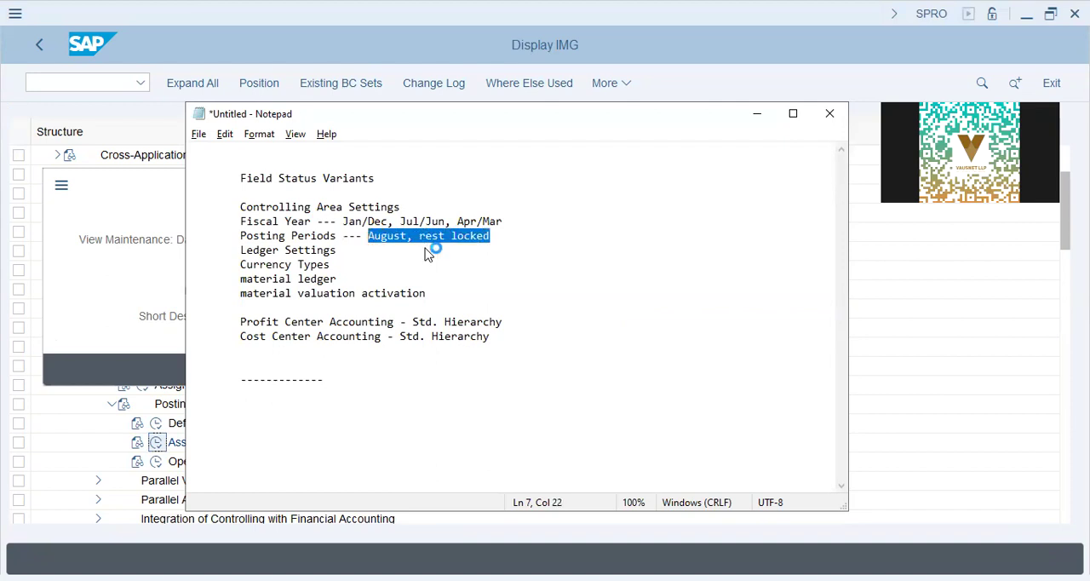
# - Switch to SAP, save the posting period variant assignment under the proposed customizing request and return to the implementation guide
pyautogui.hotkey('alt', 'Tab')
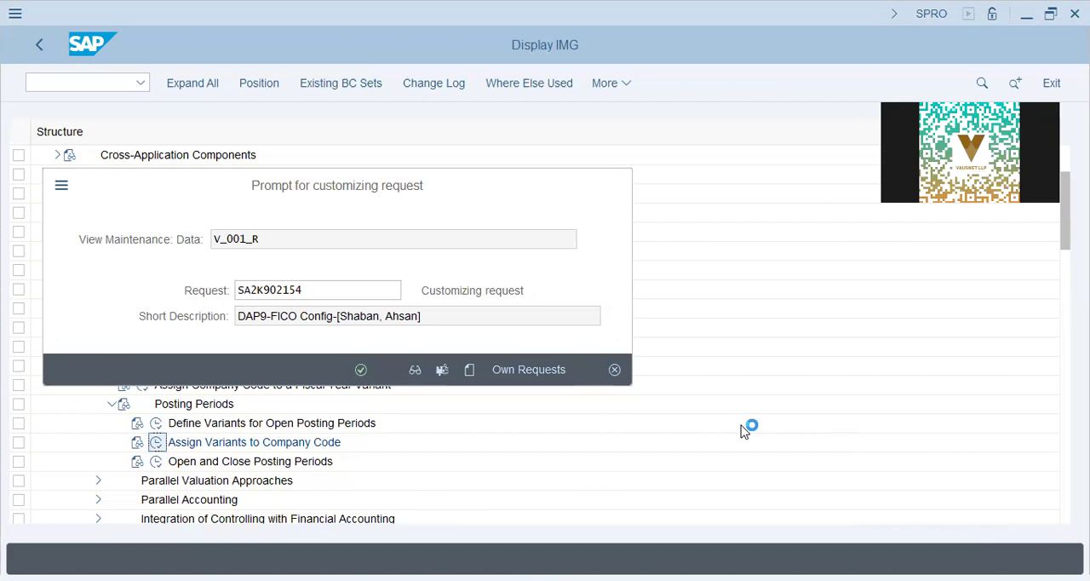
pyautogui.click(361, 371)
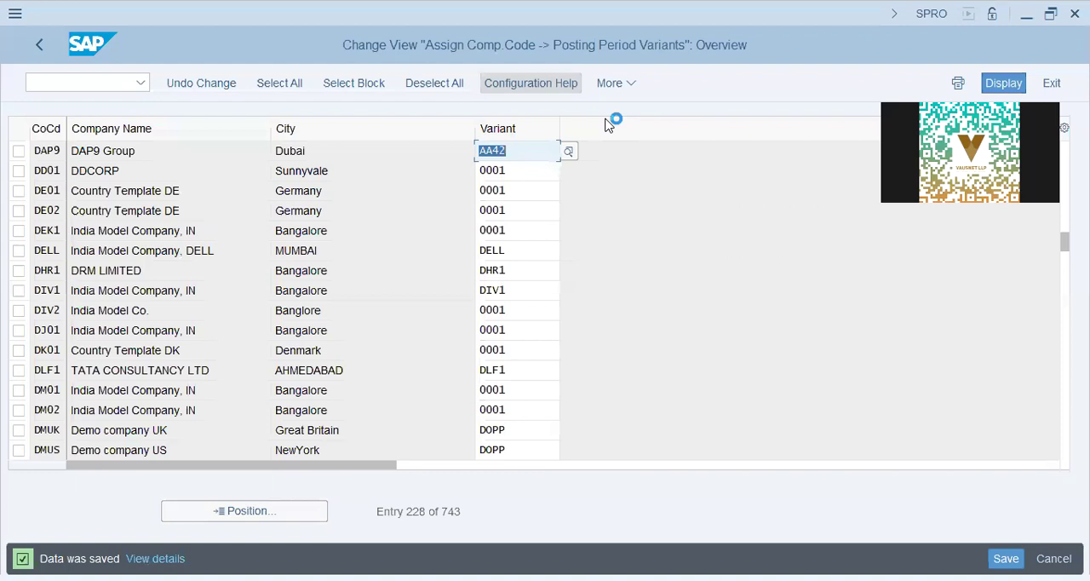
pyautogui.click(41, 46)
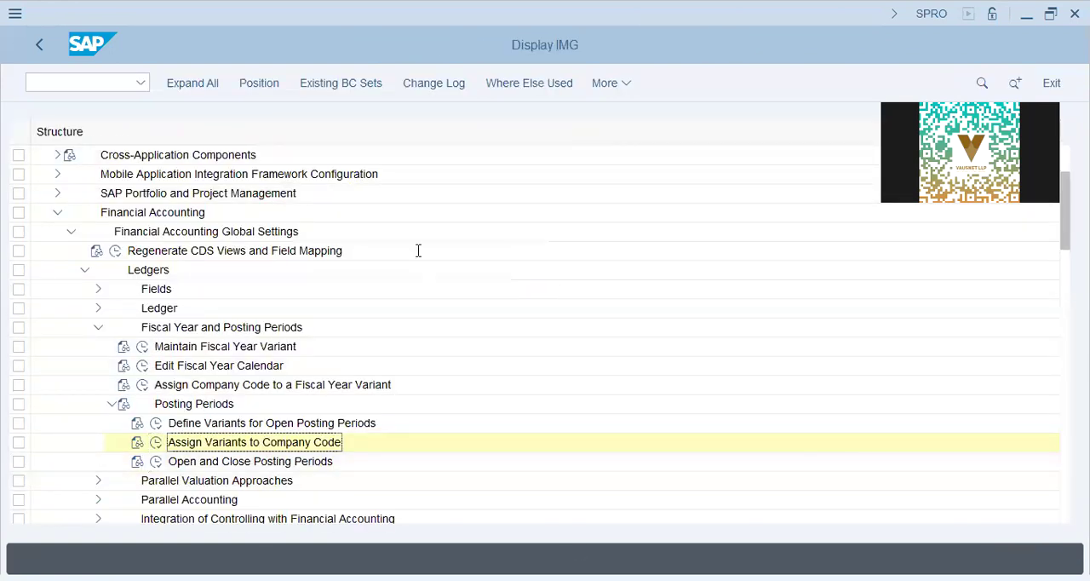
# - Check the Controlling Area Settings topic in Notepad and collapse the Financial Accounting branch of the SAP implementation guide
pyautogui.hotkey('alt', 'Tab')
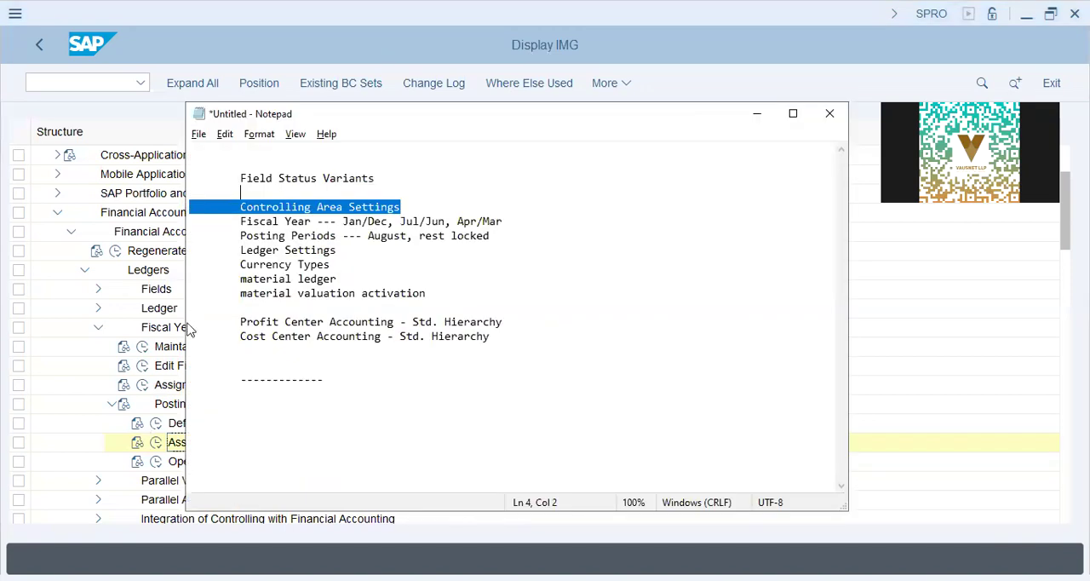
pyautogui.click(170, 327)
pyautogui.click(98, 328)
pyautogui.click(85, 269)
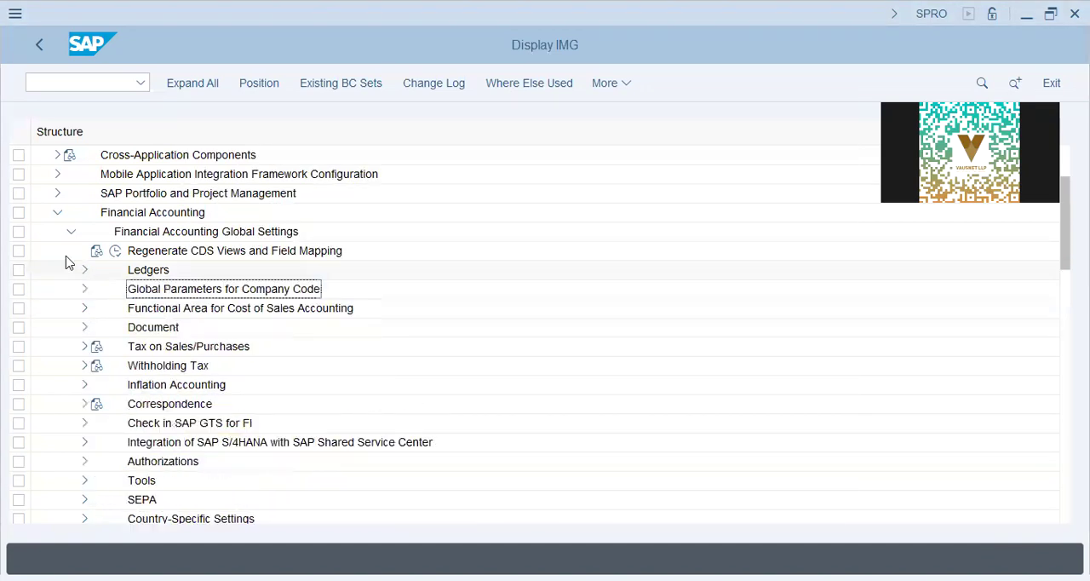
pyautogui.click(71, 230)
pyautogui.click(57, 212)
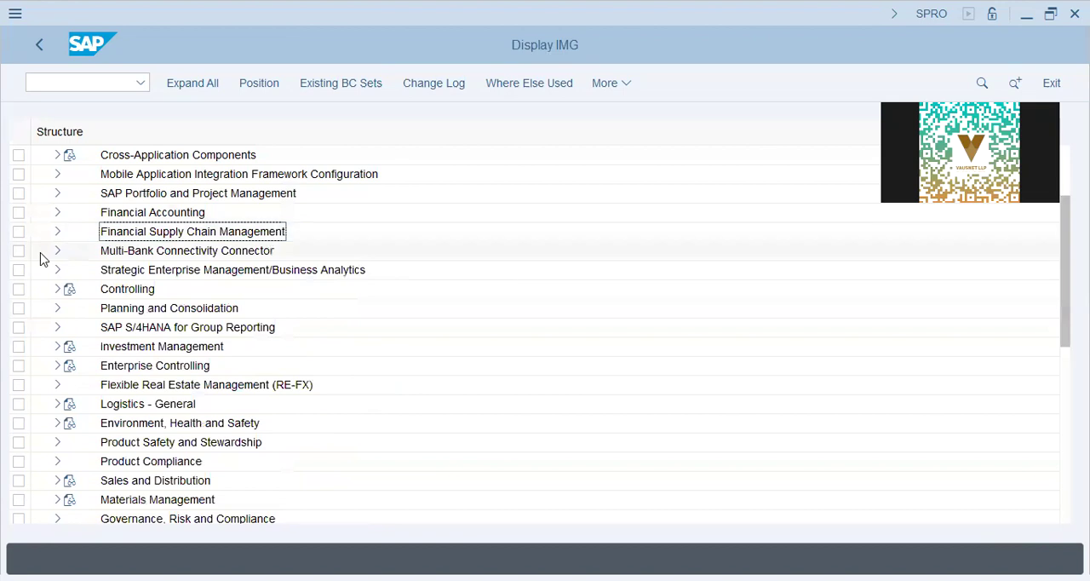
# - Open the activity Maintain Controlling Area under Controlling, General Controlling, Organization and dismiss the inconsistency messages
pyautogui.click(57, 289)
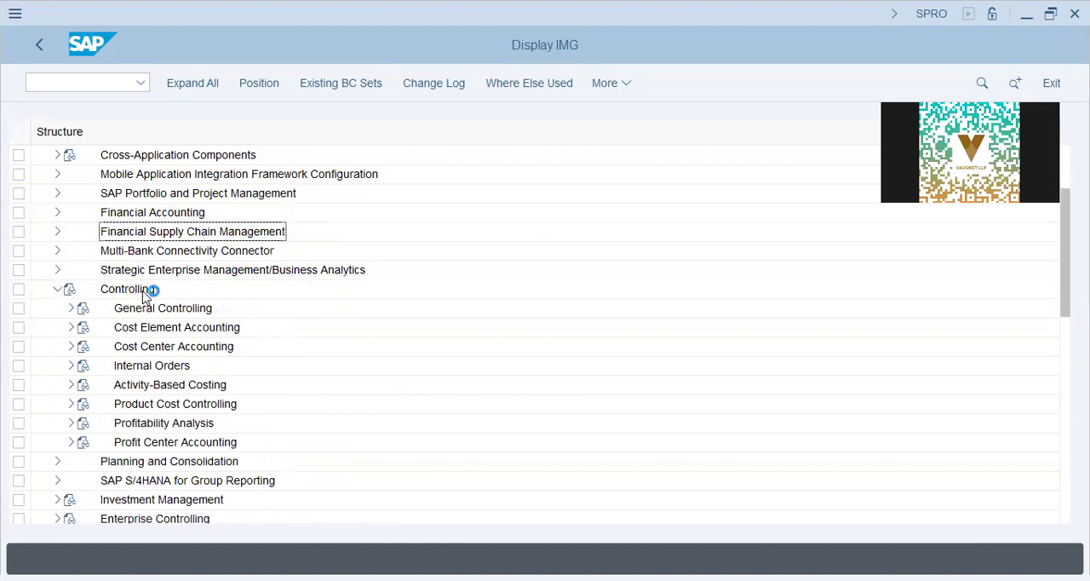
pyautogui.click(146, 308)
pyautogui.click(69, 313)
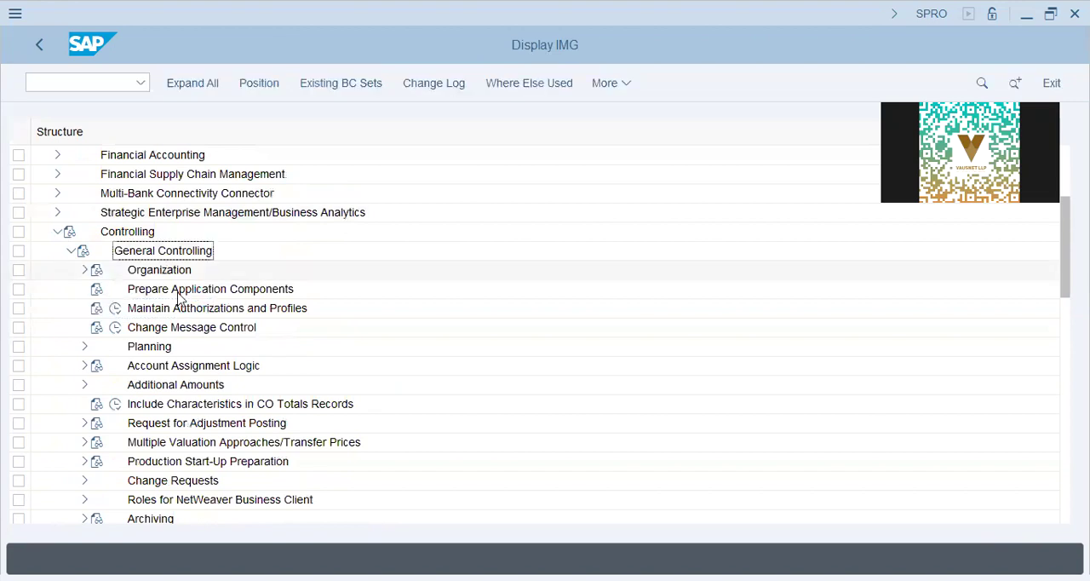
pyautogui.click(85, 270)
pyautogui.click(195, 289)
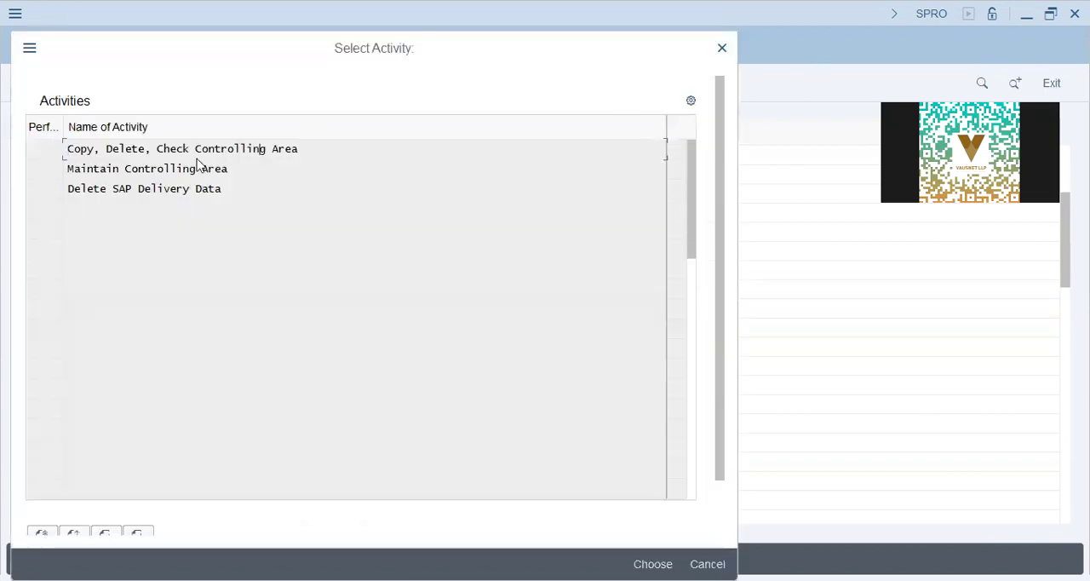
pyautogui.click(195, 167)
pyautogui.doubleClick(190, 168)
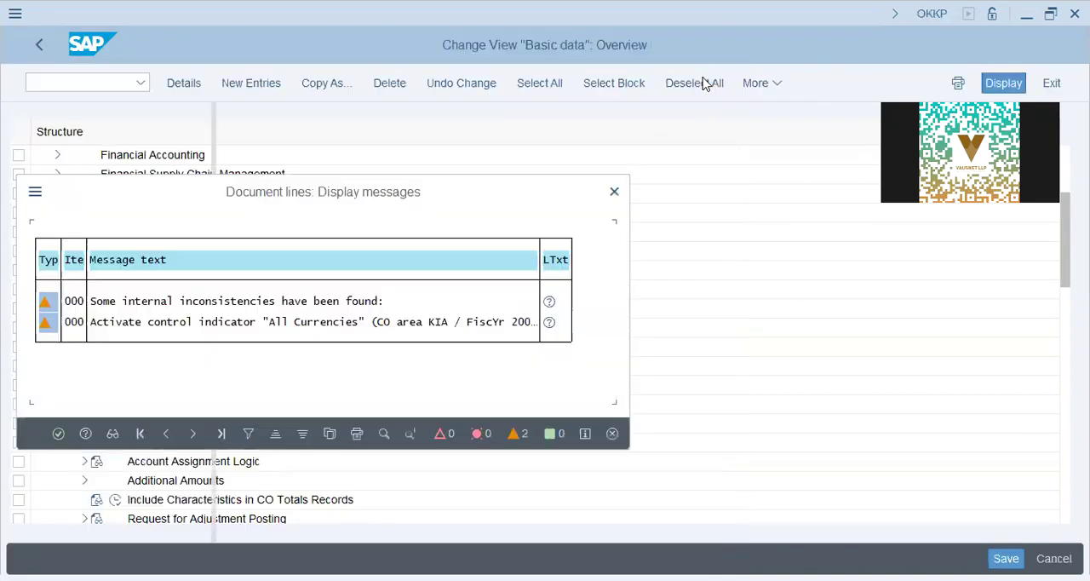
pyautogui.click(58, 433)
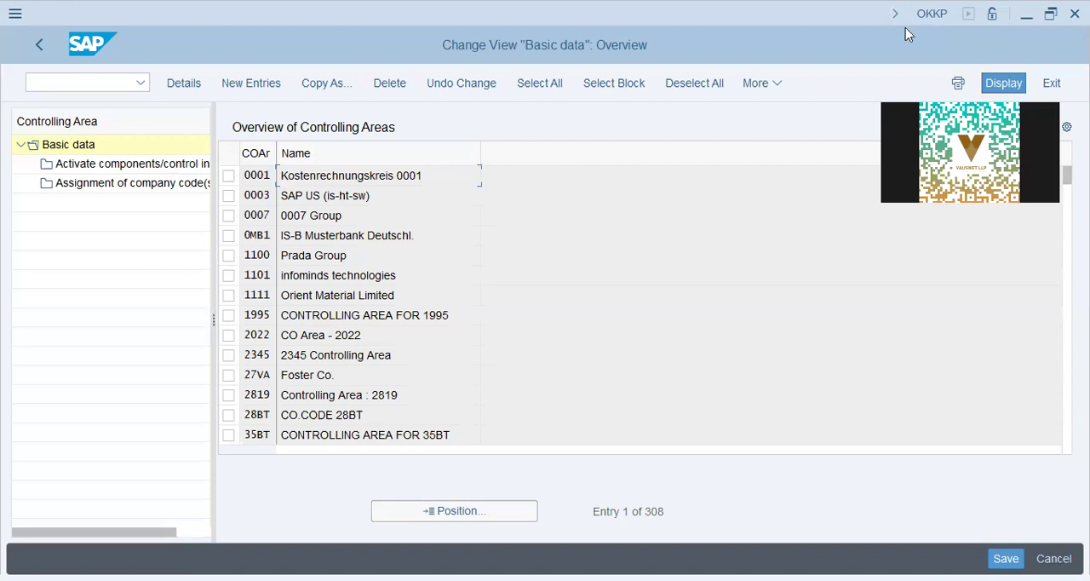
# - Create a new controlling area entry with the same code as company code DAP9
pyautogui.click(263, 80)
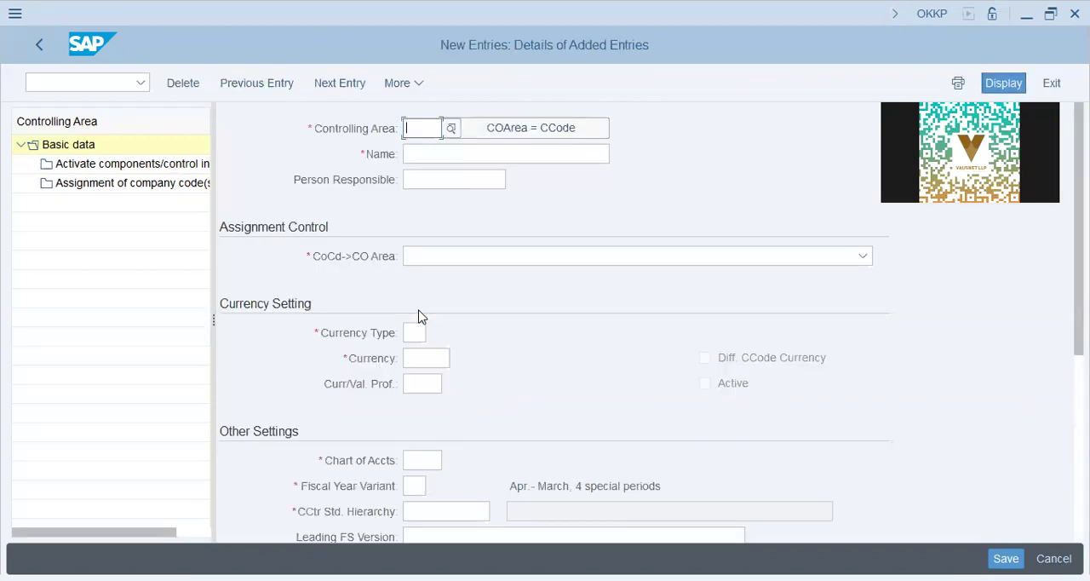
pyautogui.click(558, 126)
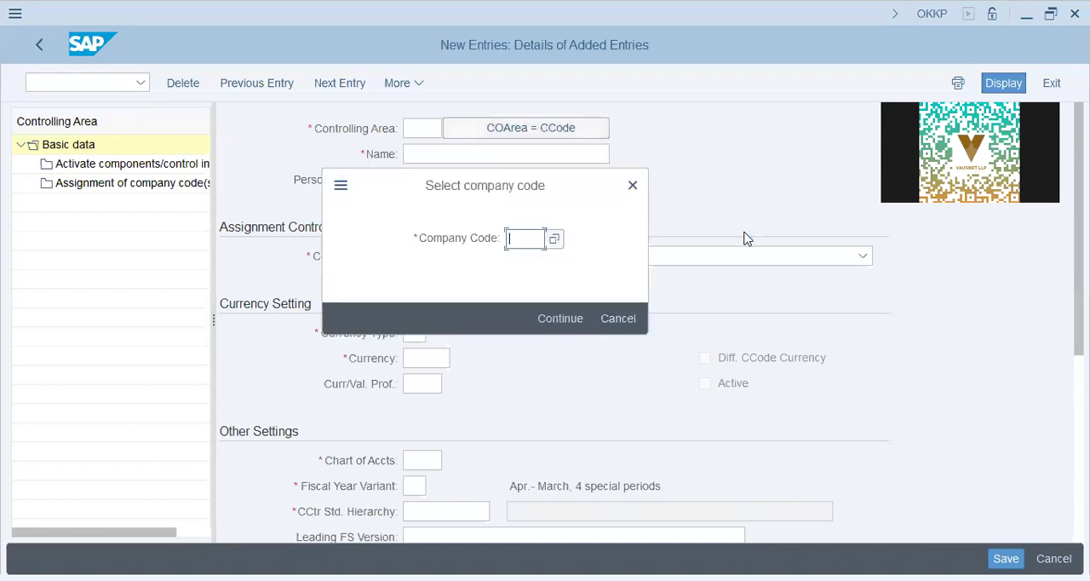
pyautogui.write('dap9')
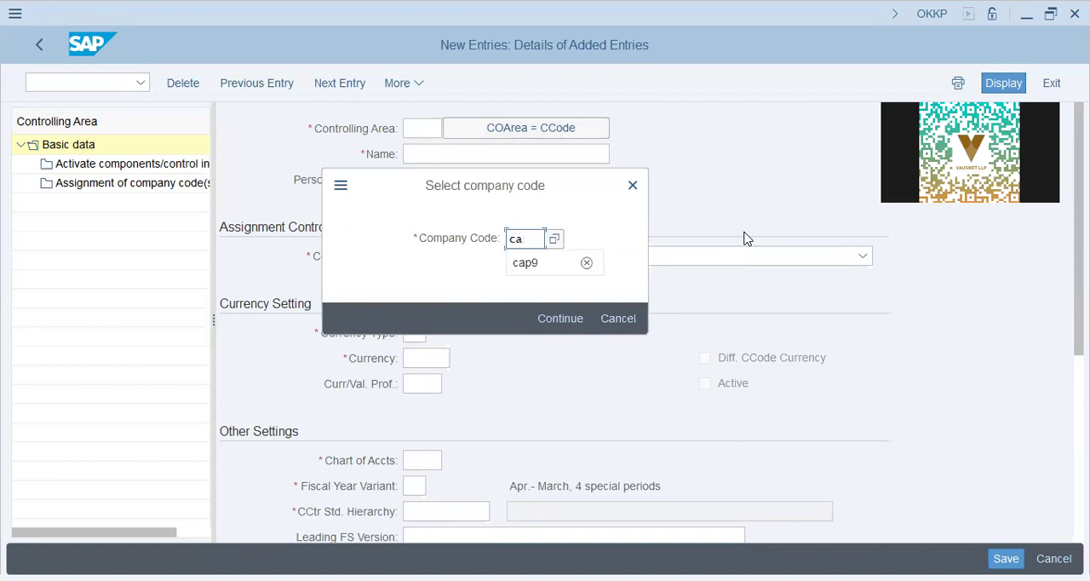
pyautogui.press('Return')
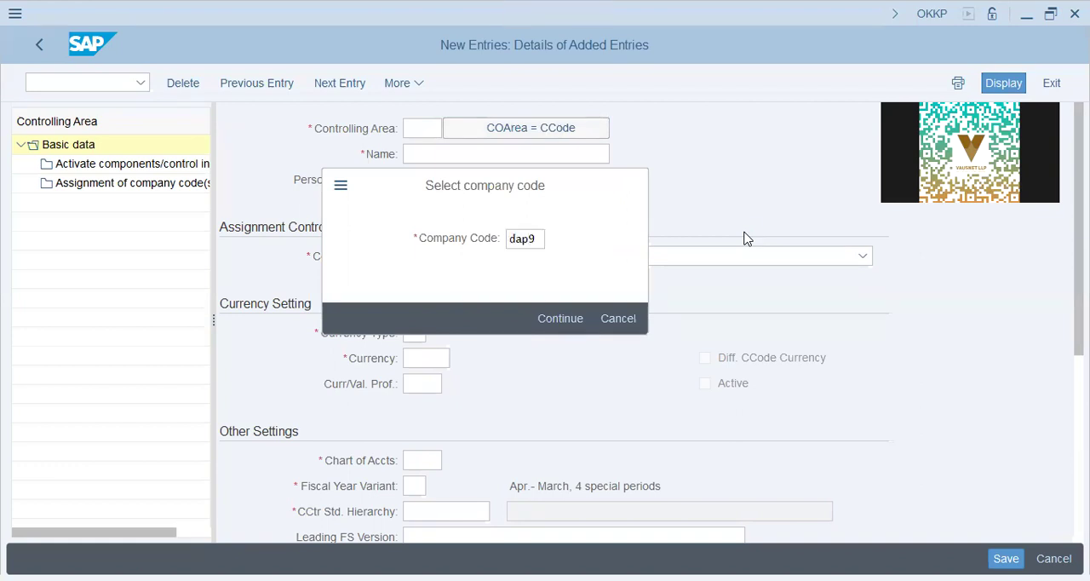
pyautogui.press('Tab')
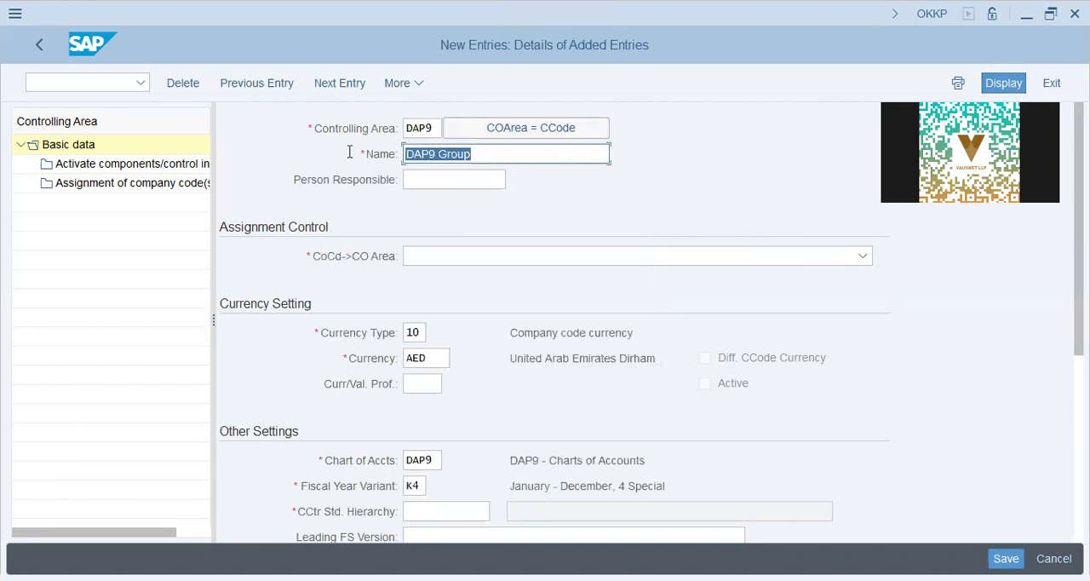
# - Set the new controlling area's currency type to 30 and its currency to USD
pyautogui.click(429, 363)
pyautogui.doubleClick(419, 333)
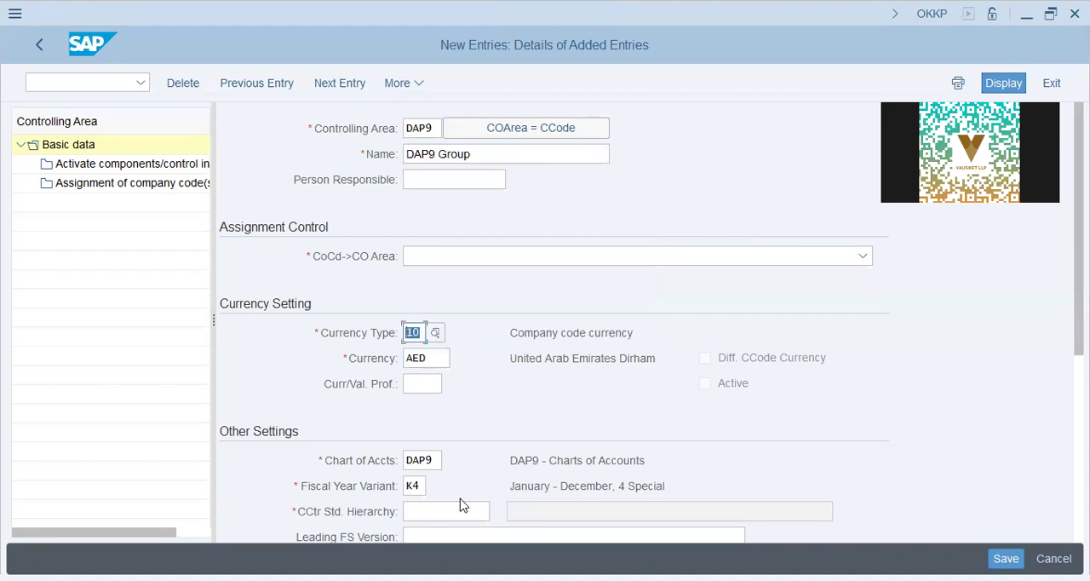
pyautogui.doubleClick(432, 126)
pyautogui.click(423, 358)
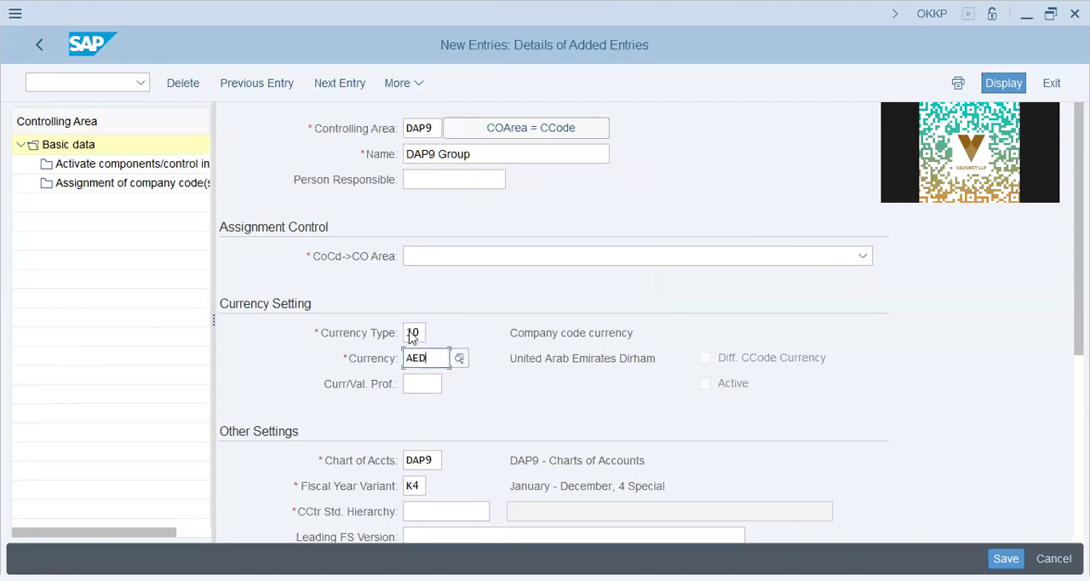
pyautogui.doubleClick(413, 333)
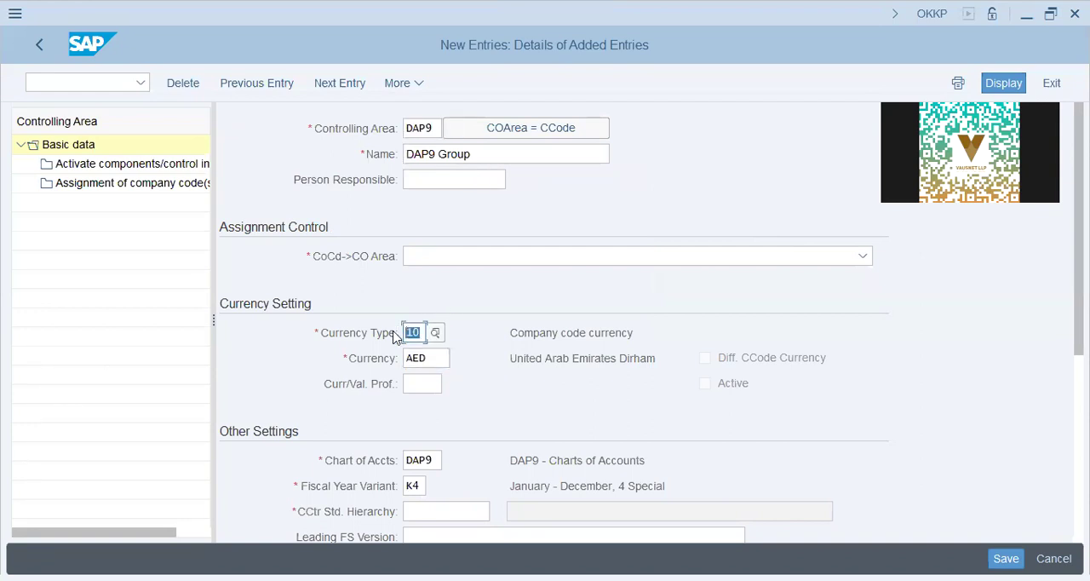
pyautogui.write('30')
pyautogui.press('Tab')
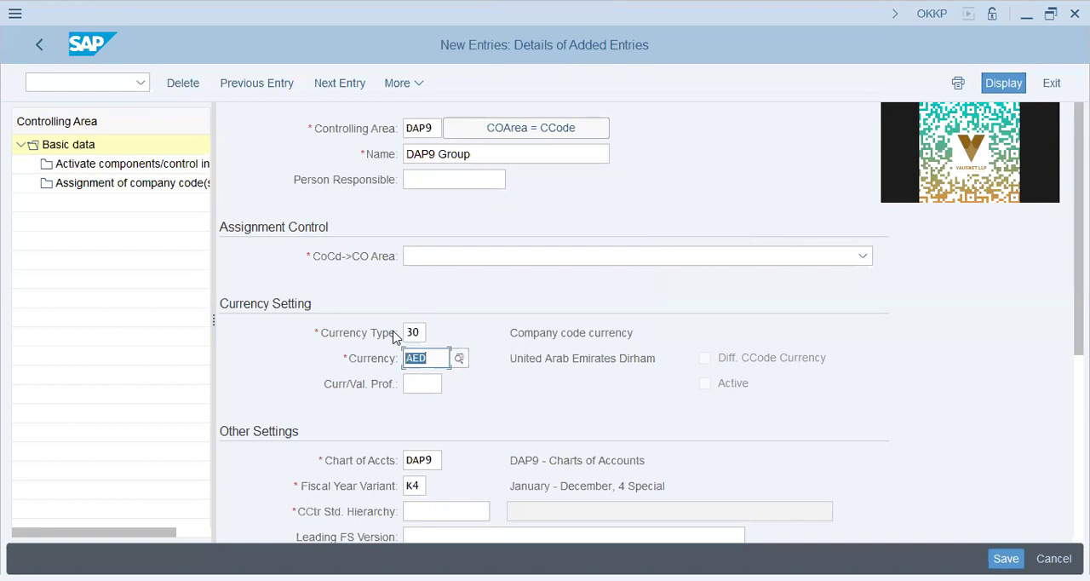
pyautogui.write('usd')
pyautogui.press('Return')
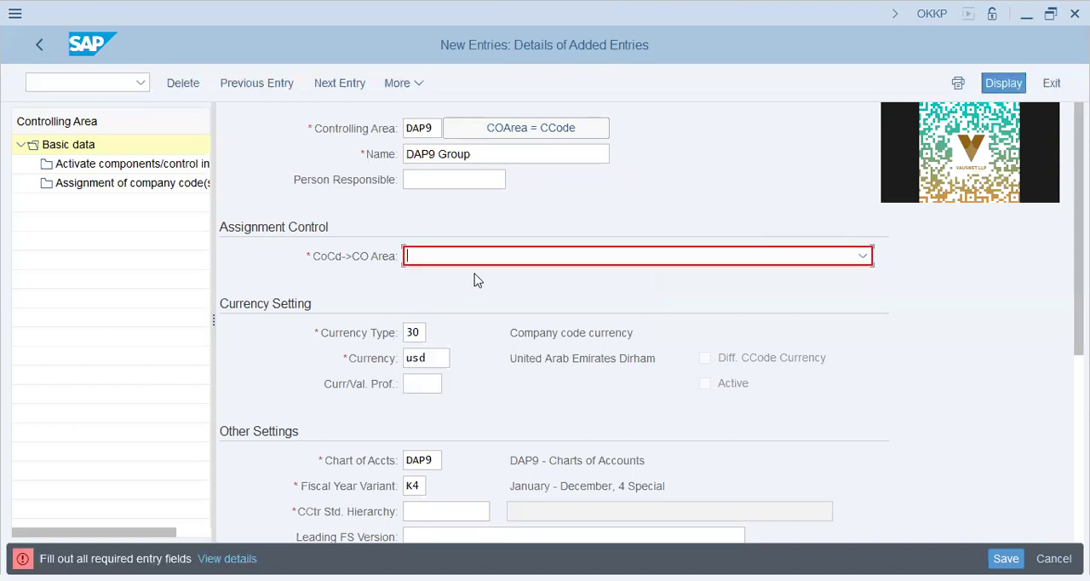
# - Set the assignment control of controlling area DAP9 to Cross-company-code cost accounting
pyautogui.click(492, 252)
pyautogui.click(490, 303)
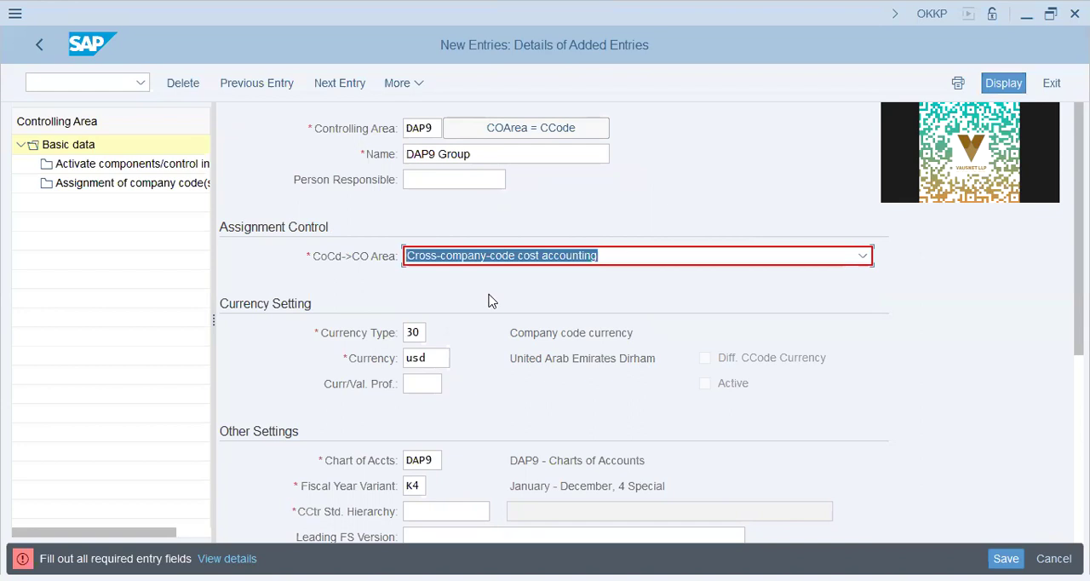
pyautogui.press('Return')
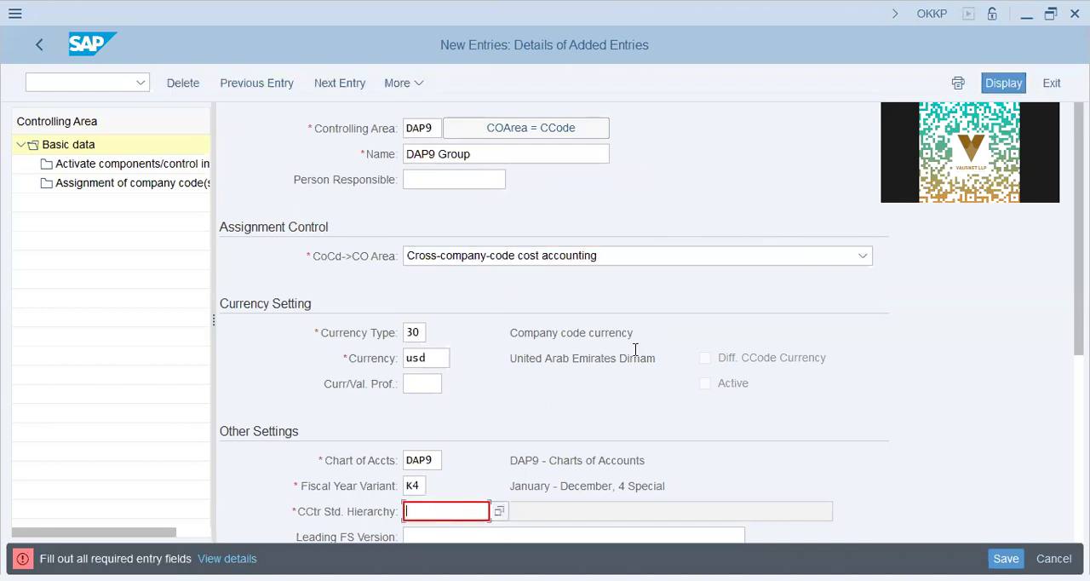
# - Enter DAP9 as the cost center standard hierarchy and INT as the leading FS version
pyautogui.write('dap9')
pyautogui.scroll(-1, 634, 349)
pyautogui.press('Tab')
pyautogui.write('INT')
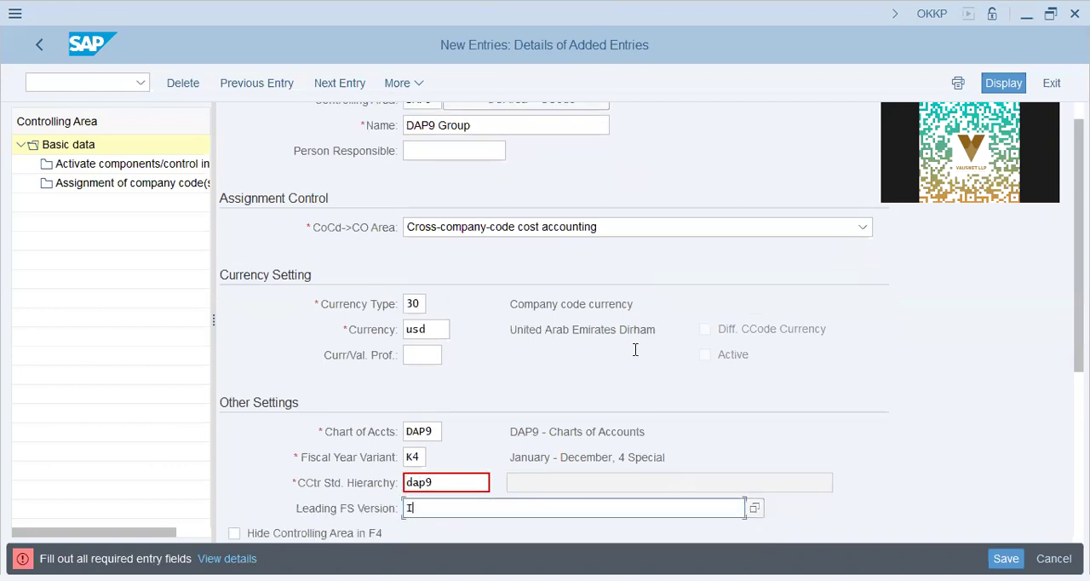
pyautogui.scroll(-1, 635, 353)
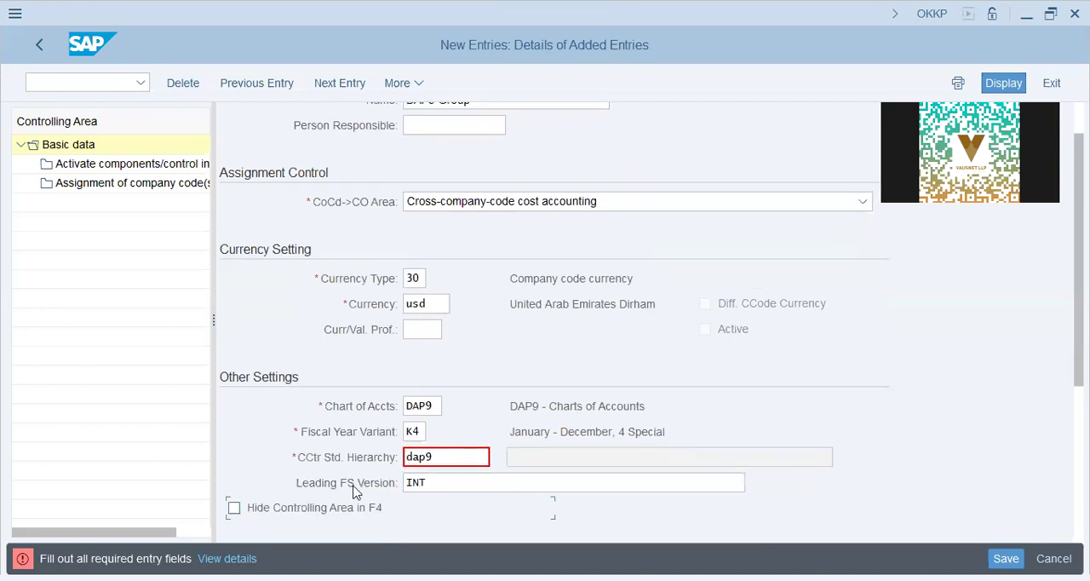
# - Review the controlling area's currency type and currency, examining each digit of the currency type separately
pyautogui.scroll(2, 416, 302)
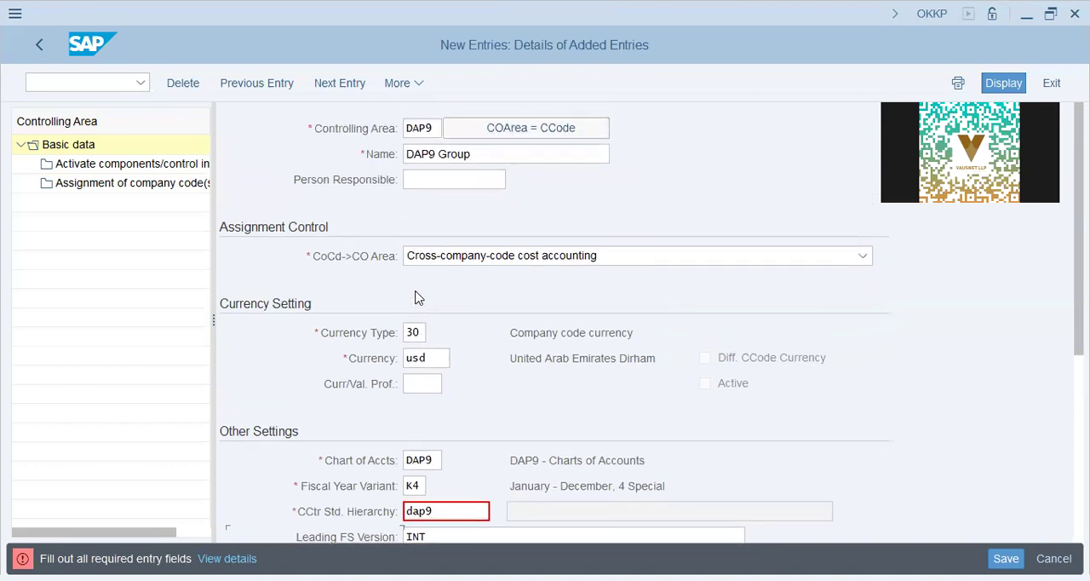
pyautogui.click(411, 333)
pyautogui.doubleClick(427, 356)
pyautogui.scroll(-2, 478, 411)
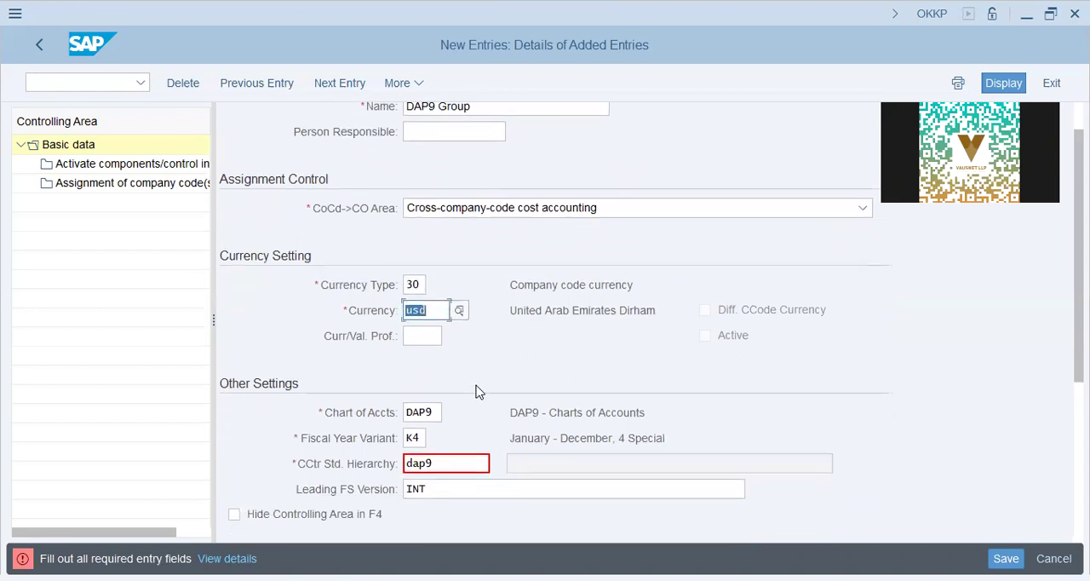
pyautogui.doubleClick(413, 284)
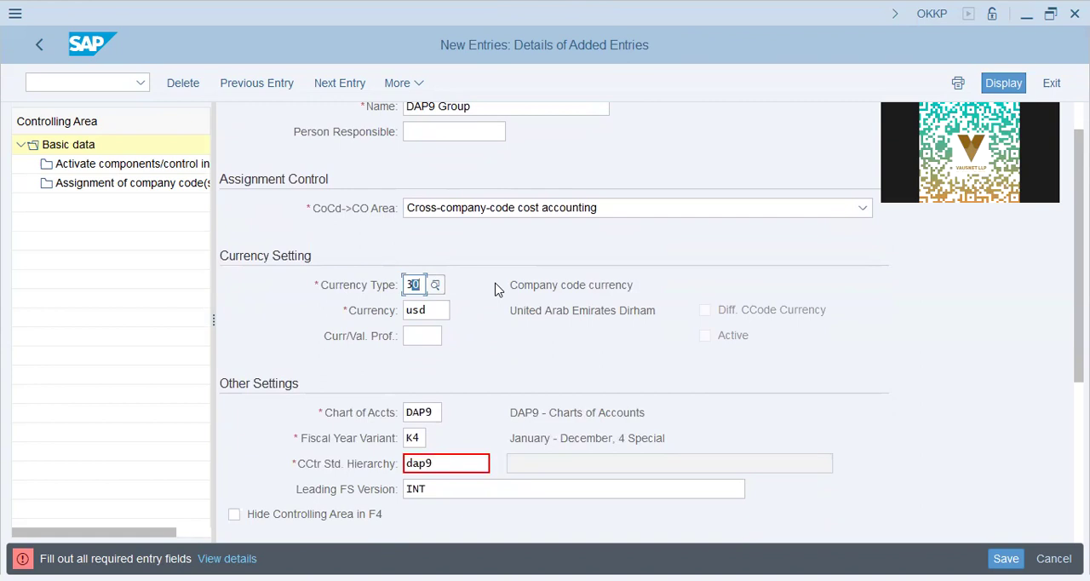
pyautogui.click(417, 284)
pyautogui.hotkey('shift', 'Left')
pyautogui.click(408, 285)
pyautogui.hotkey('shift', 'Right')
pyautogui.click(421, 286)
pyautogui.hotkey('shift', 'Left')
# - Switch to Notepad and write "1,0 - Co.Code Curr" below the dashed separator
pyautogui.hotkey('alt', 'Tab')
pyautogui.press('Down')
pyautogui.press('Down')
pyautogui.write('10 -')
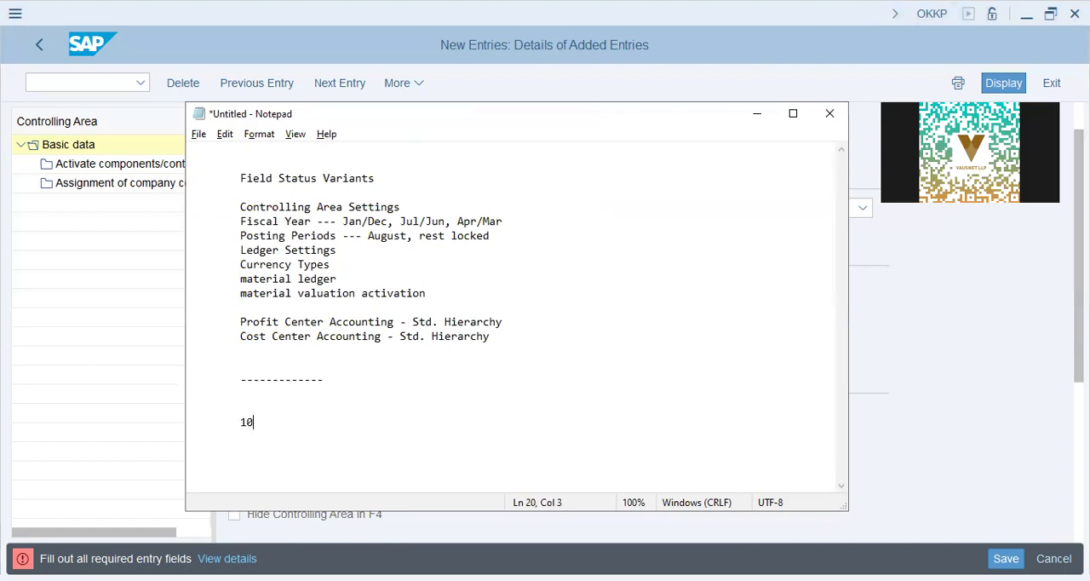
pyautogui.press('BackSpace')
pyautogui.press('BackSpace')
pyautogui.press('BackSpace')
pyautogui.press('BackSpace')
pyautogui.write(',0 ')
pyautogui.write('- Co')
pyautogui.write('.Code')
pyautogui.write(' ()')
pyautogui.press('BackSpace')
pyautogui.press('BackSpace')
pyautogui.write('Curr, 0-')
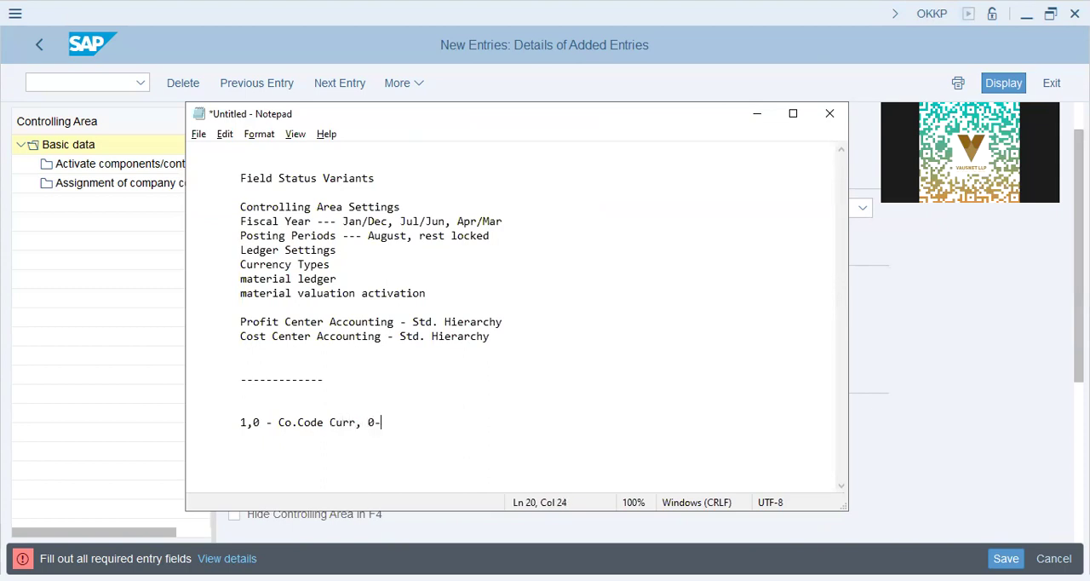
pyautogui.write('Legal  Valuation')
# - Complete the currency note with ", 0-Legal Valuation" and start a new line below it
pyautogui.press('Return')
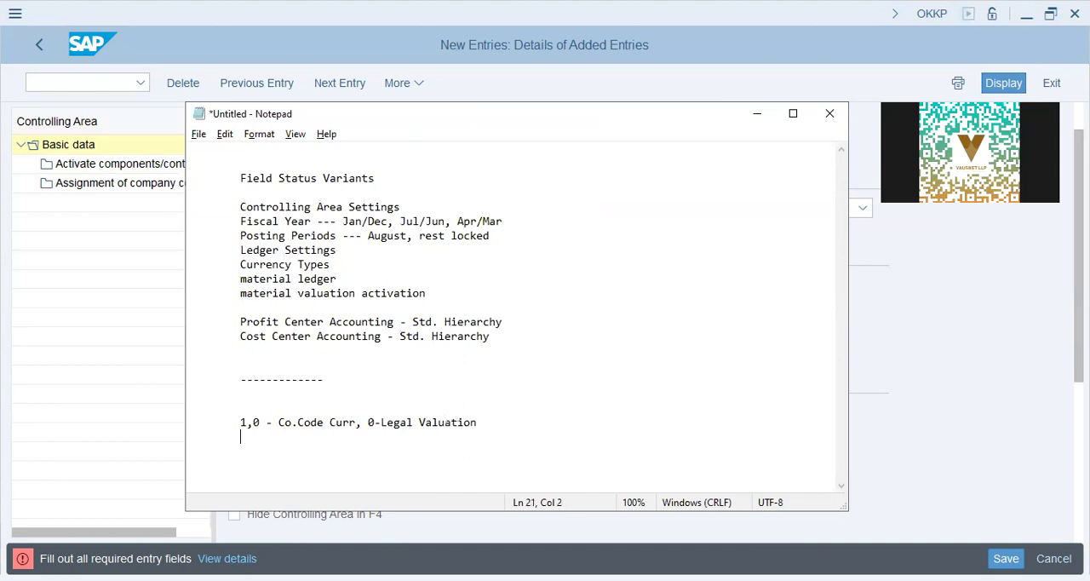
# - Add the note line "11 - Co.Code Curr, 1-Group Valuation" below the legal valuation line
pyautogui.write('1,1 -')
pyautogui.press('BackSpace')
pyautogui.press('BackSpace')
pyautogui.press('BackSpace')
pyautogui.press('BackSpace')
pyautogui.press('BackSpace')
pyautogui.write('1 - C')
pyautogui.write('o.Code Curr, ')
pyautogui.write('Std.')
pyautogui.press('BackSpace')
pyautogui.press('BackSpace')
pyautogui.press('BackSpace')
pyautogui.press('BackSpace')
pyautogui.write('1-G')
pyautogui.press('BackSpace')
pyautogui.write('Group Valuation')
pyautogui.press('Return')
# - Add the note line "12 - Co.Code Curr, 2-Prof.Ctr Valuation" and start an indented line below it
pyautogui.press('Tab')
pyautogui.write('12')
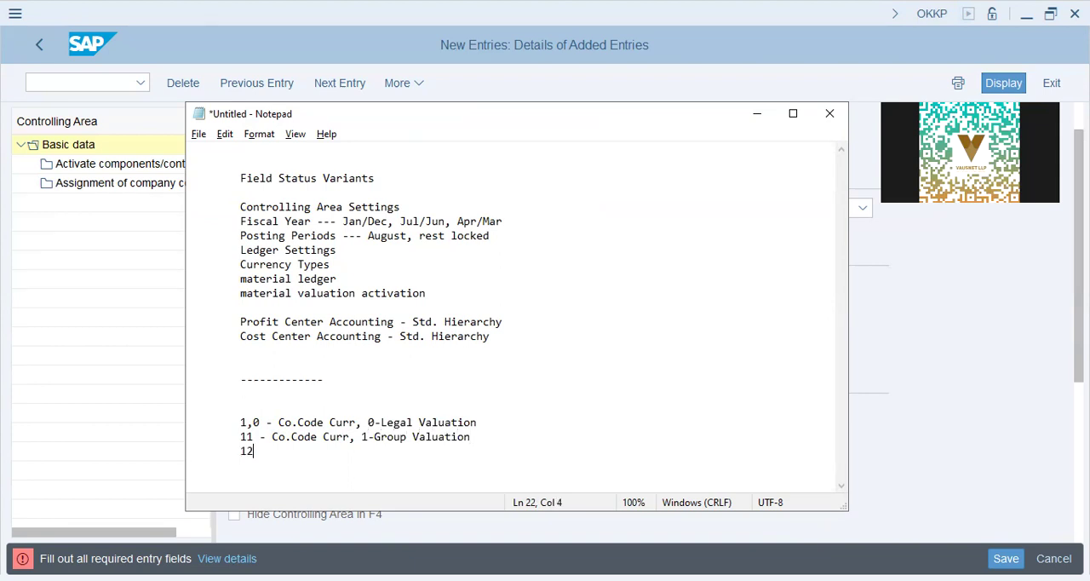
pyautogui.write(' - Co.Code ')
pyautogui.write('Curr, 2-Pr')
pyautogui.write('ofi')
pyautogui.press('BackSpace')
pyautogui.press('BackSpace')
pyautogui.write('f.')
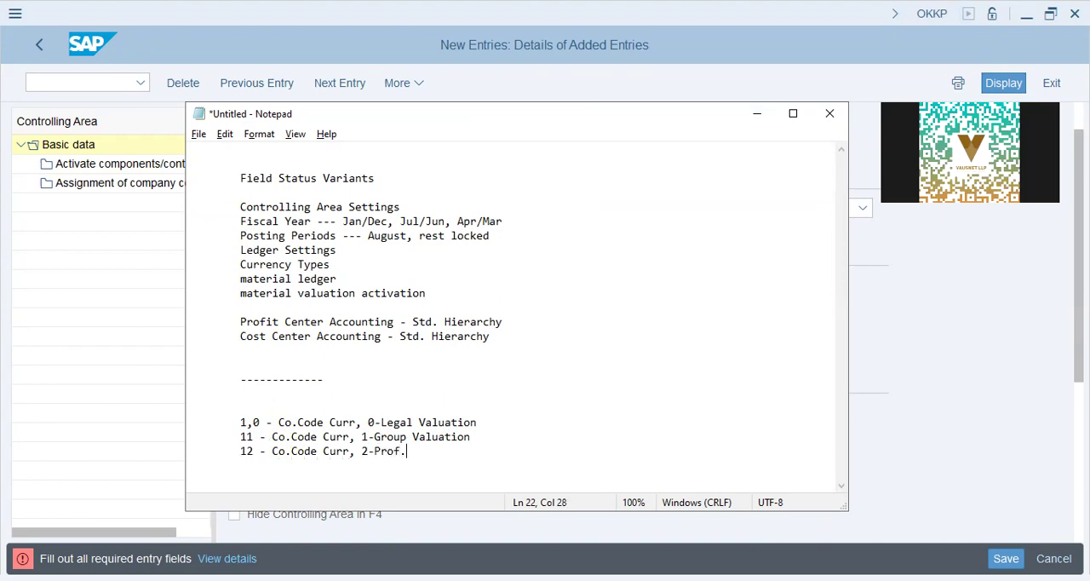
pyautogui.write('Ctr Valuation')
pyautogui.press('Return')
pyautogui.press('Tab')
# - Highlight the three company code currency valuation lines, and return to the empty line below them
pyautogui.hotkey('shift', 'Up')
pyautogui.hotkey('shift', 'Up')
pyautogui.hotkey('shift', 'Up')
pyautogui.hotkey('shift', 'Up')
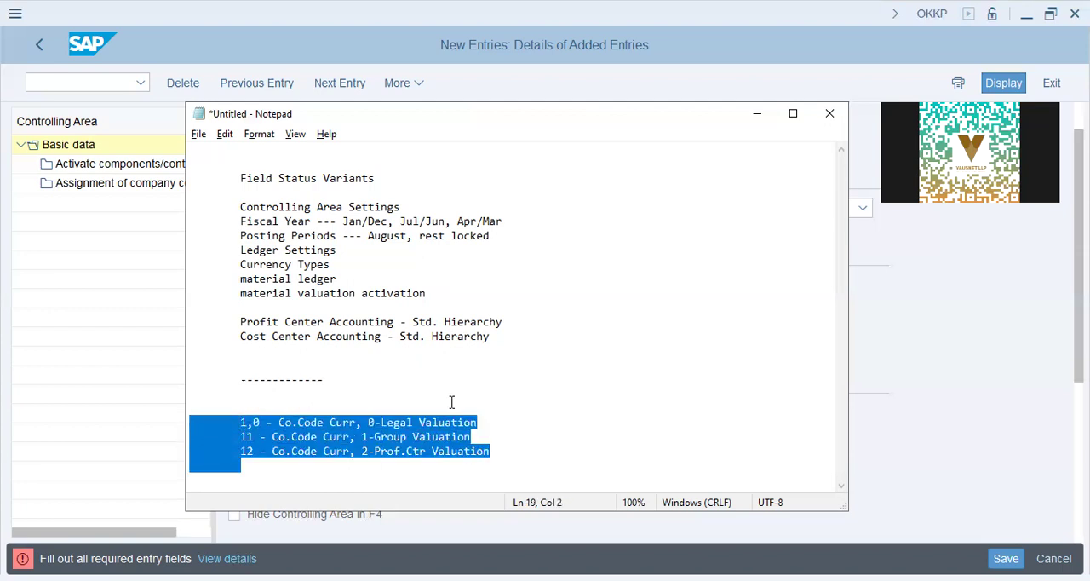
pyautogui.press('Down')
pyautogui.press('Down')
pyautogui.press('Down')
pyautogui.press('Down')
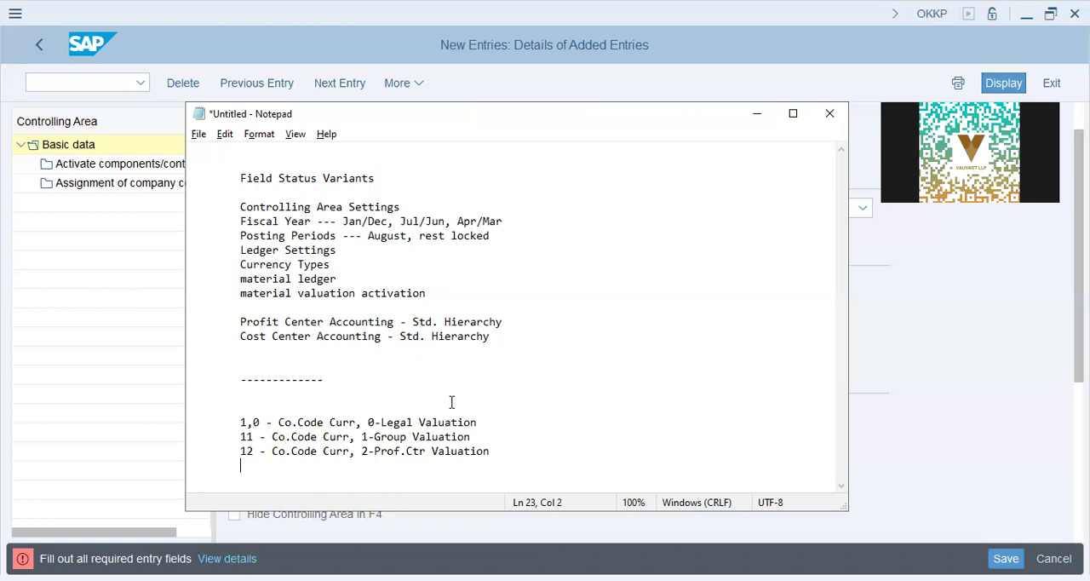
# - Add a dashed separator below the valuation notes, followed by the lines "20 -" and "30 - Group Curr."
pyautogui.write('---------')
pyautogui.press('Return')
pyautogui.write('20 -')
pyautogui.press('Return')
pyautogui.write('30 - ')
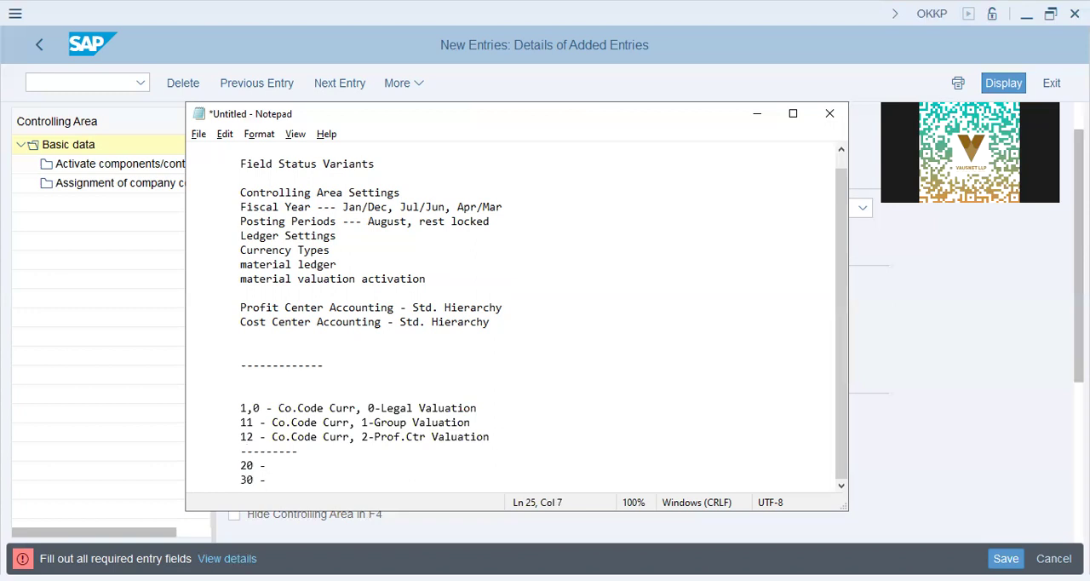
pyautogui.write('Group Curr.')
pyautogui.press('Return')
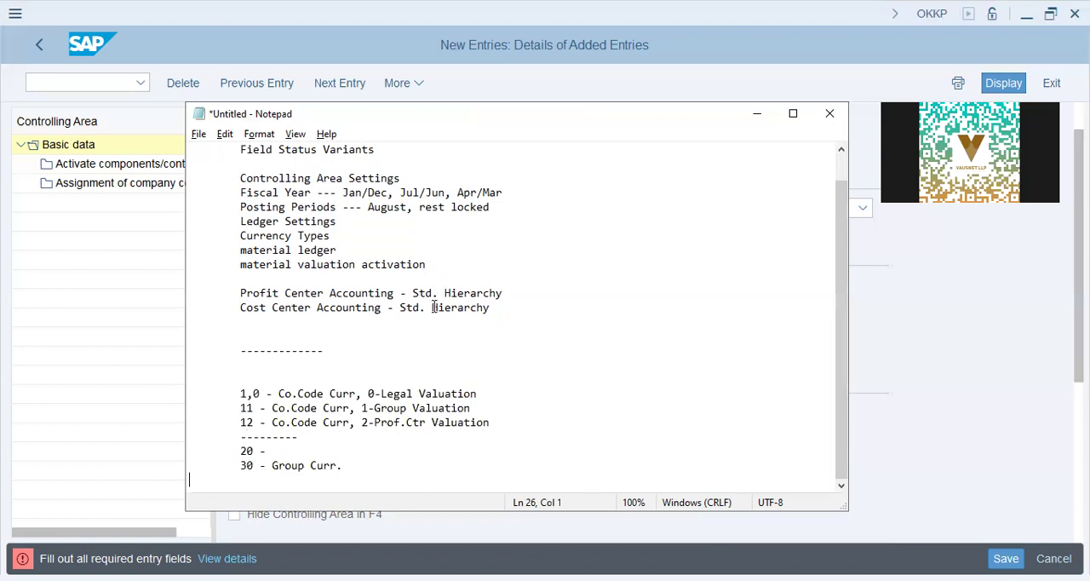
# - Switch back to SAP and confirm the controlling area entries, creating DAP9 as the standard hierarchy
pyautogui.hotkey('alt', 'Tab')
pyautogui.press('Return')
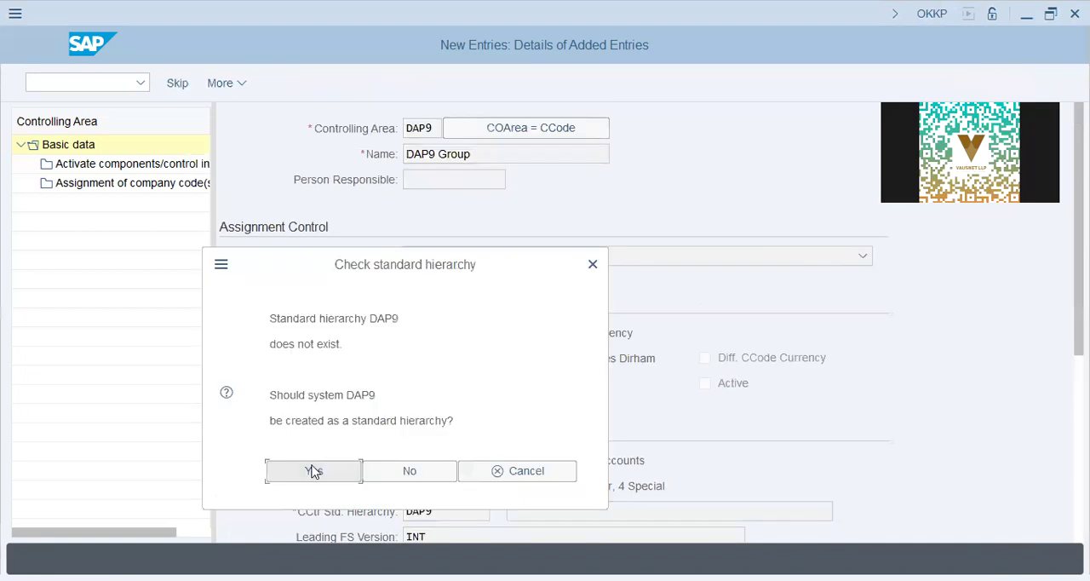
pyautogui.press('Return')
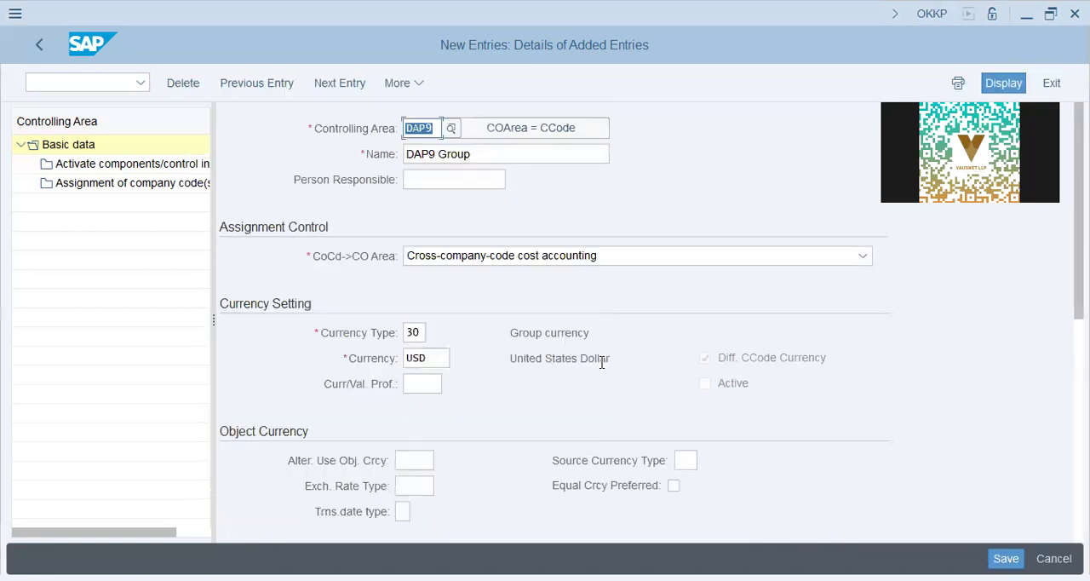
# - Check the controlling area's currency type against its description
pyautogui.moveTo(513, 335); pyautogui.dragTo(642, 355)
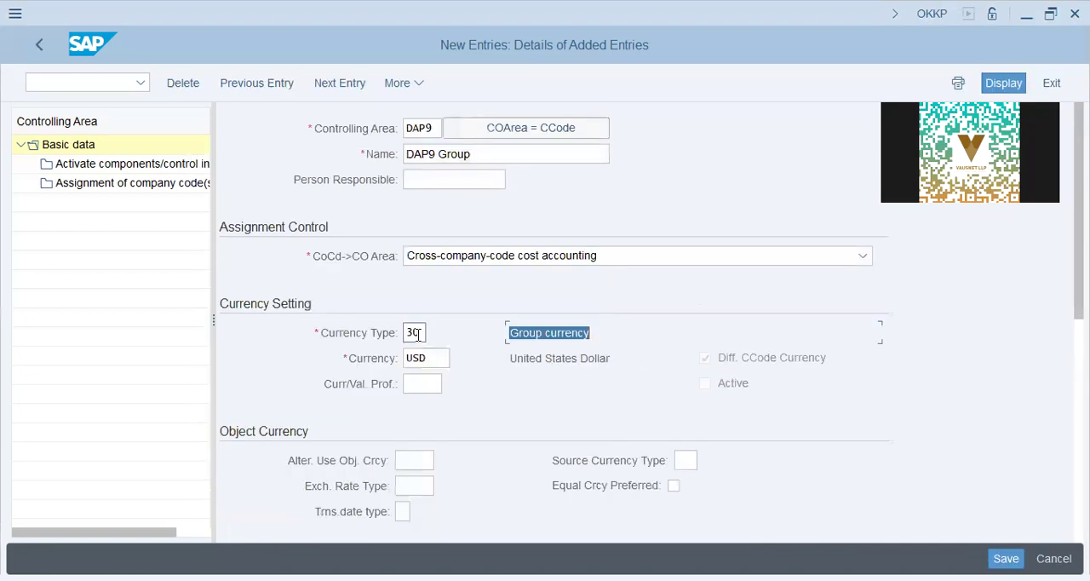
pyautogui.click(408, 334)
pyautogui.click(523, 335)
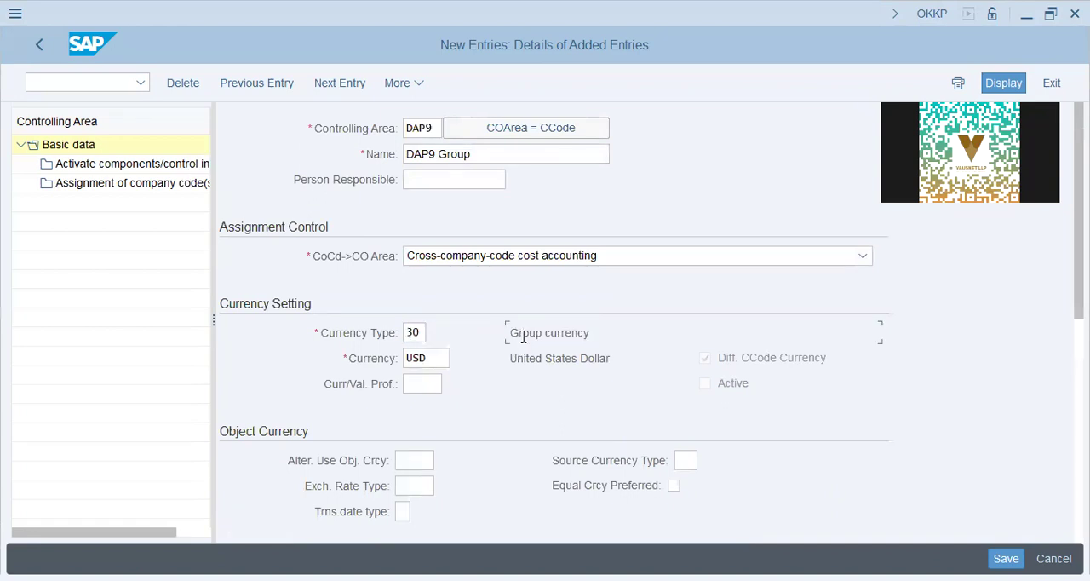
# - Set the object currency's exchange rate type to m, leaving the alternative and source currency fields empty
pyautogui.scroll(-2, 511, 366)
pyautogui.click(426, 406)
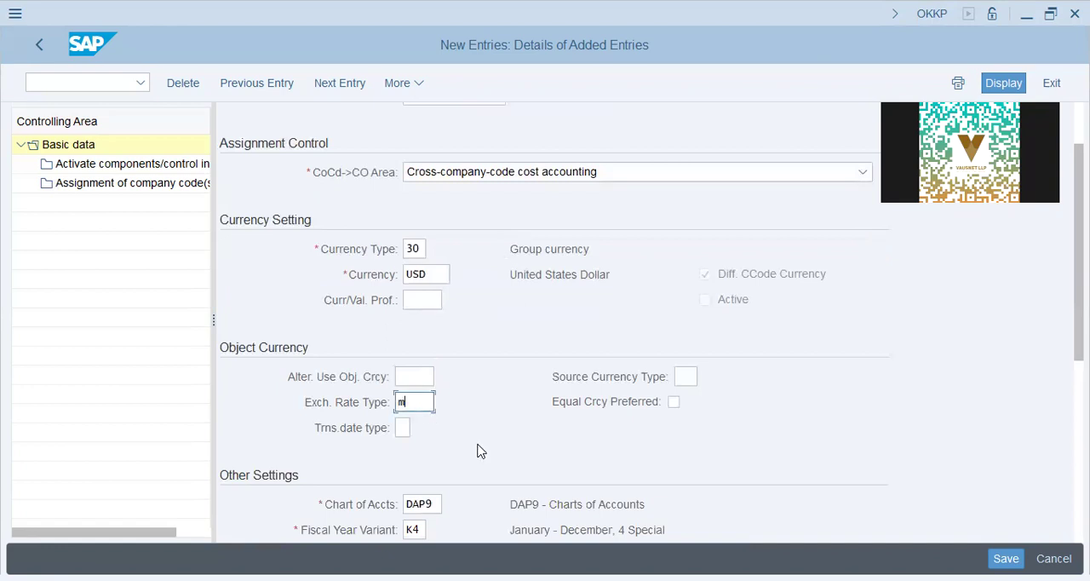
pyautogui.press('Tab')
pyautogui.click(686, 378)
pyautogui.click(397, 377)
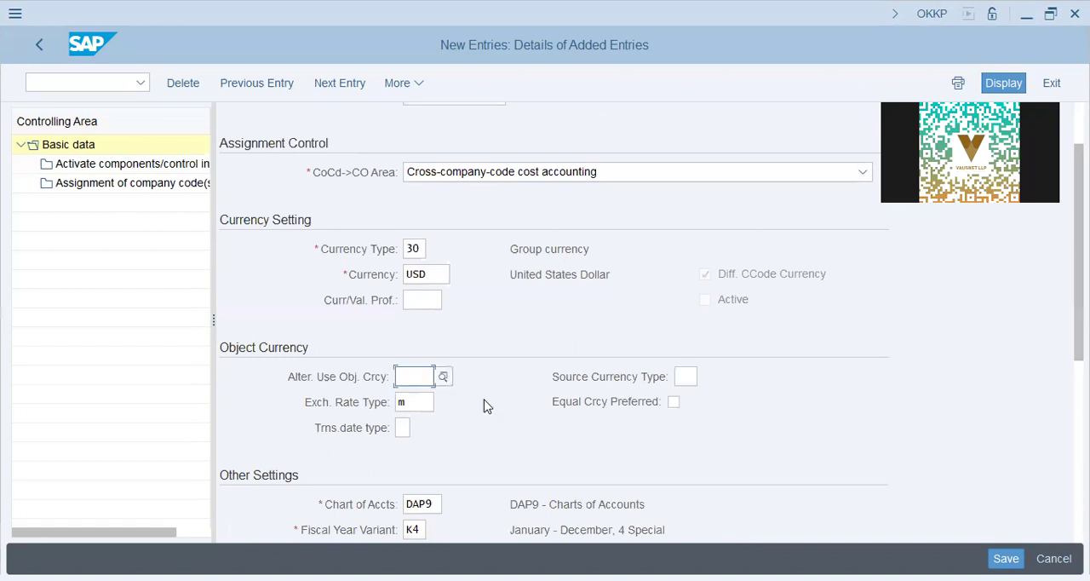
# - Review the chart of accounts, fiscal year variant, cost center standard hierarchy and leading FS version under Other Settings
pyautogui.scroll(-2, 485, 405)
pyautogui.scroll(-2, 484, 405)
pyautogui.click(431, 359)
pyautogui.click(417, 385)
pyautogui.click(456, 413)
pyautogui.doubleClick(440, 410)
pyautogui.click(455, 410)
pyautogui.click(458, 435)
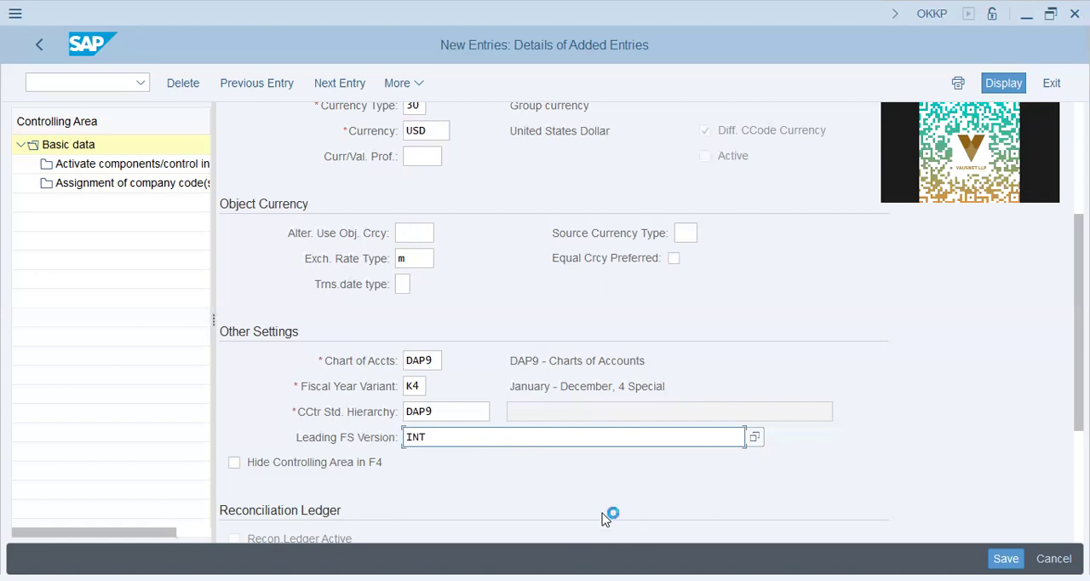
# - Switch to Notepad and add a dashed separator and the heading "F.S Version" below the currency notes
pyautogui.hotkey('alt', 'Tab')
pyautogui.click(363, 470)
pyautogui.press('Return')
pyautogui.press('Return')
pyautogui.press('Return')
pyautogui.press('Return')
pyautogui.press('Tab')
pyautogui.write('--------------')
pyautogui.press('Return')
pyautogui.press('Tab')
pyautogui.write('F')
pyautogui.write('>')
pyautogui.press('BackSpace')
pyautogui.write('.S S')
pyautogui.write('ersion')
pyautogui.press('Return')
# - List "# IAS", "# GAAP" and "# IFRS" on separate lines below the F.S Version heading
pyautogui.press('Tab')
pyautogui.write('# ')
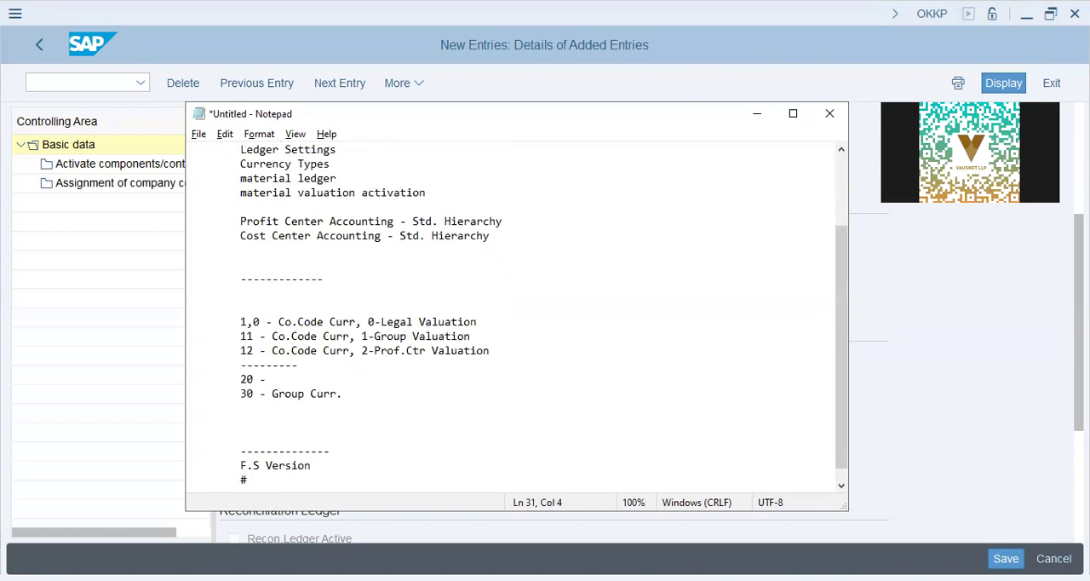
pyautogui.write('IAS')
pyautogui.press('Return')
pyautogui.press('Tab')
pyautogui.write('# GAAP')
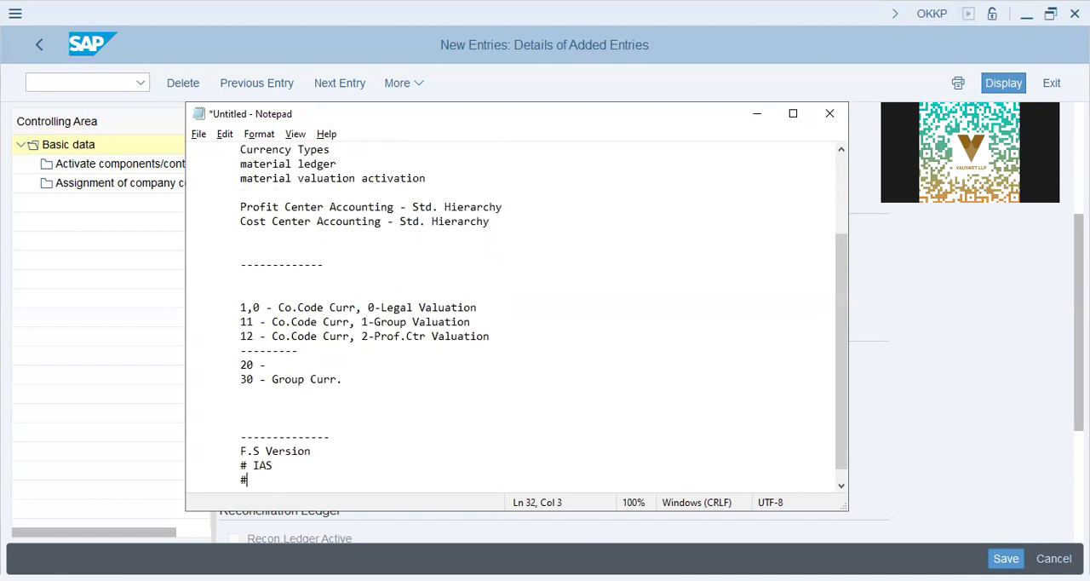
pyautogui.press('Return')
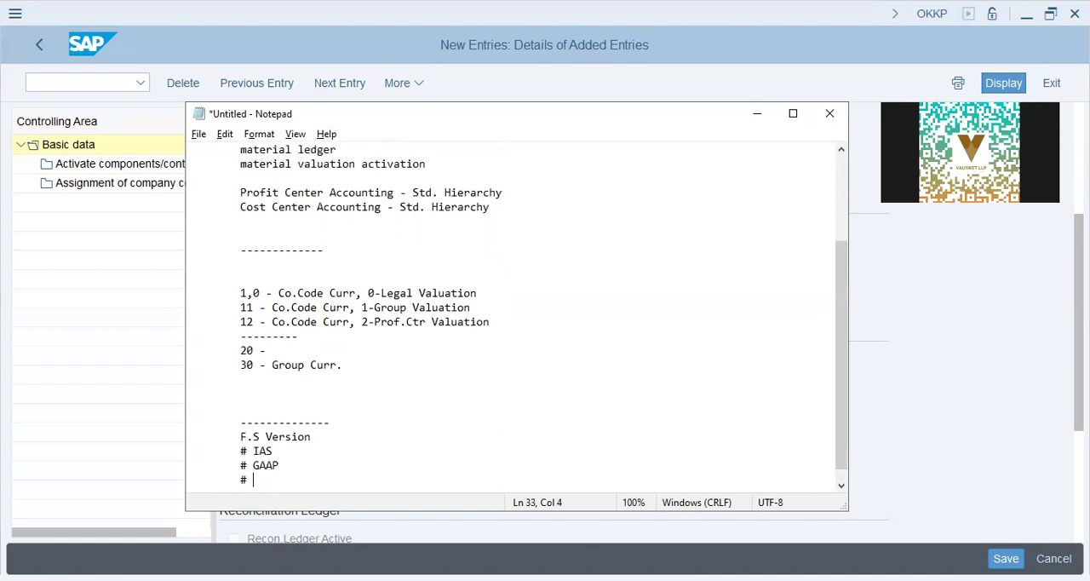
pyautogui.press('Tab')
pyautogui.write('# IFRS')
pyautogui.press('Return')
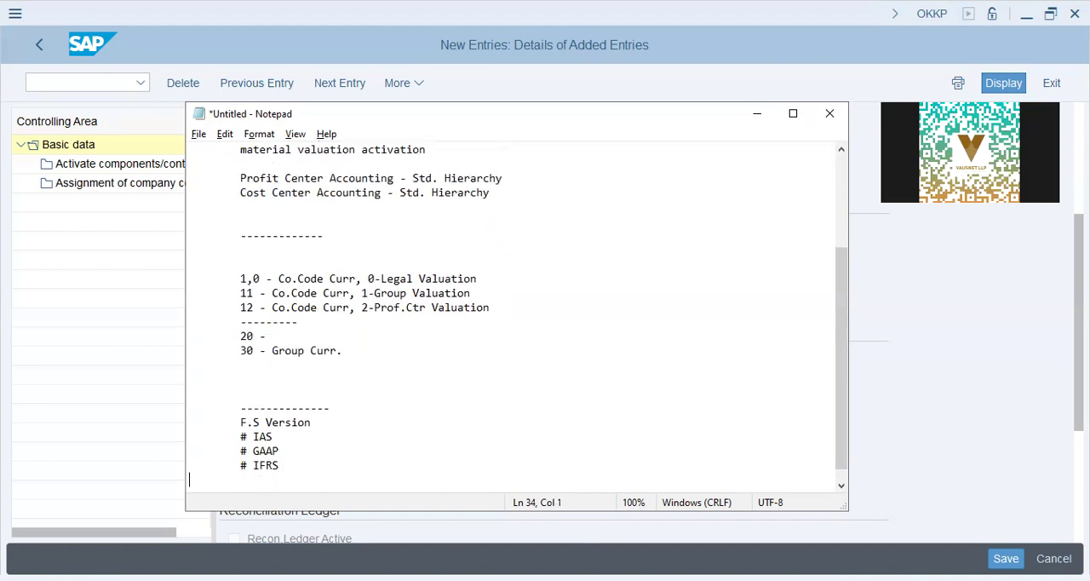
# - Add a dashed separator and the line "Country-wide Accountancy Practise Version" below the accounting standards list
pyautogui.write('--------------')
pyautogui.press('Return')
pyautogui.press('Tab')
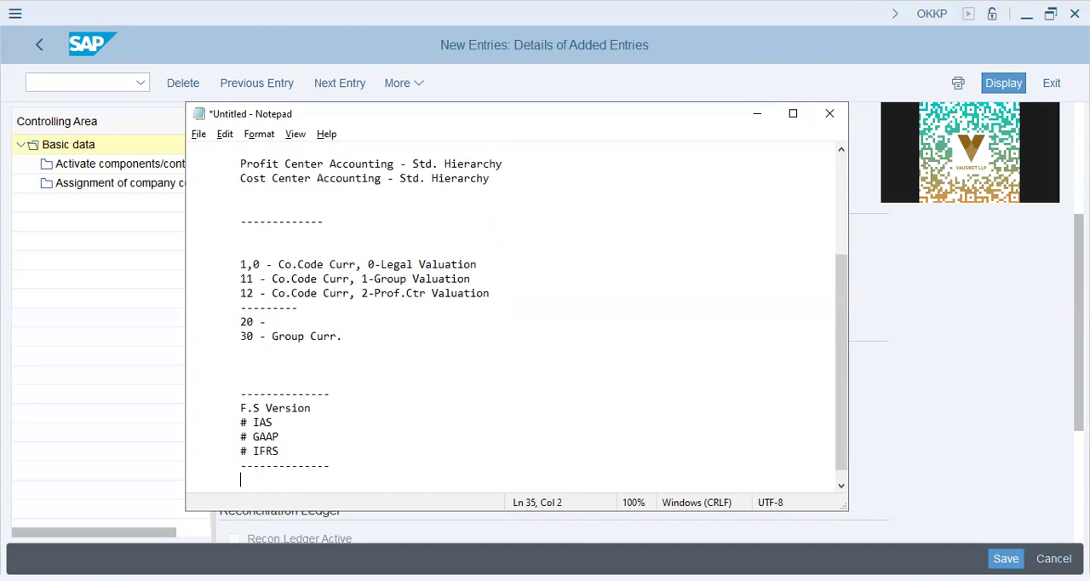
pyautogui.write('Country-wide')
pyautogui.press('BackSpace')
pyautogui.press('BackSpace')
pyautogui.press('BackSpace')
pyautogui.write('ide Account')
pyautogui.write('ancy Practi')
pyautogui.write('ce')
pyautogui.press('BackSpace')
pyautogui.press('BackSpace')
pyautogui.press('BackSpace')
pyautogui.write('se Version')
pyautogui.press('Return')
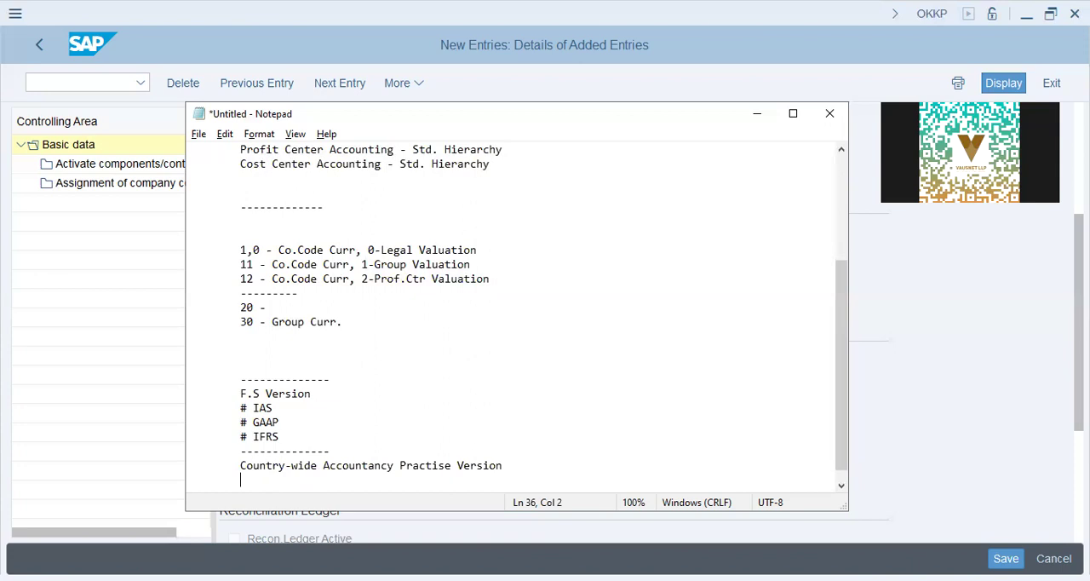
# - Switch back to SAP and start a component activation entry for controlling area DAP9 with fiscal year 2024
pyautogui.hotkey('alt', 'Tab')
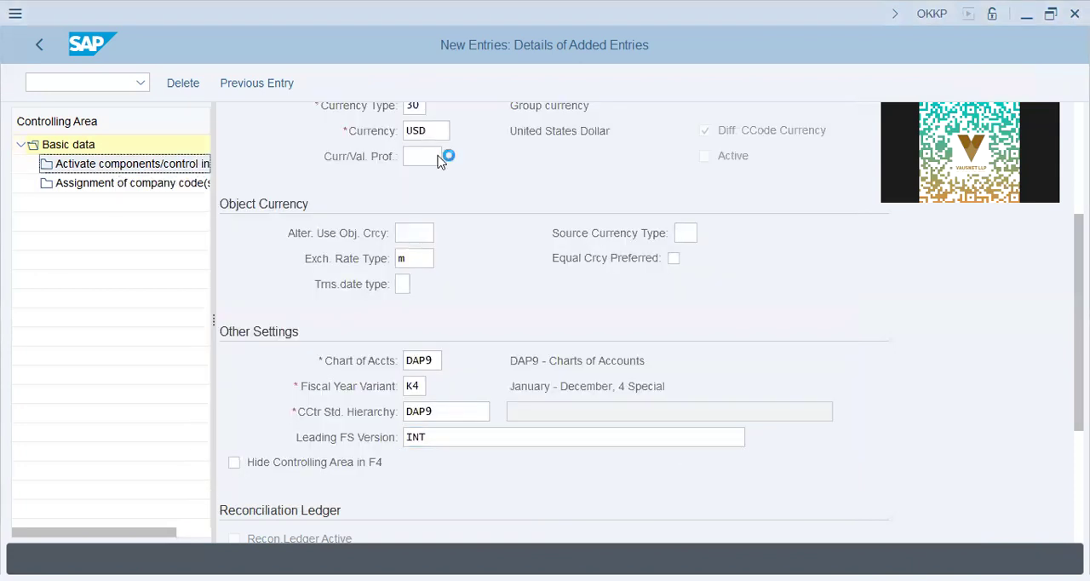
pyautogui.click(313, 471)
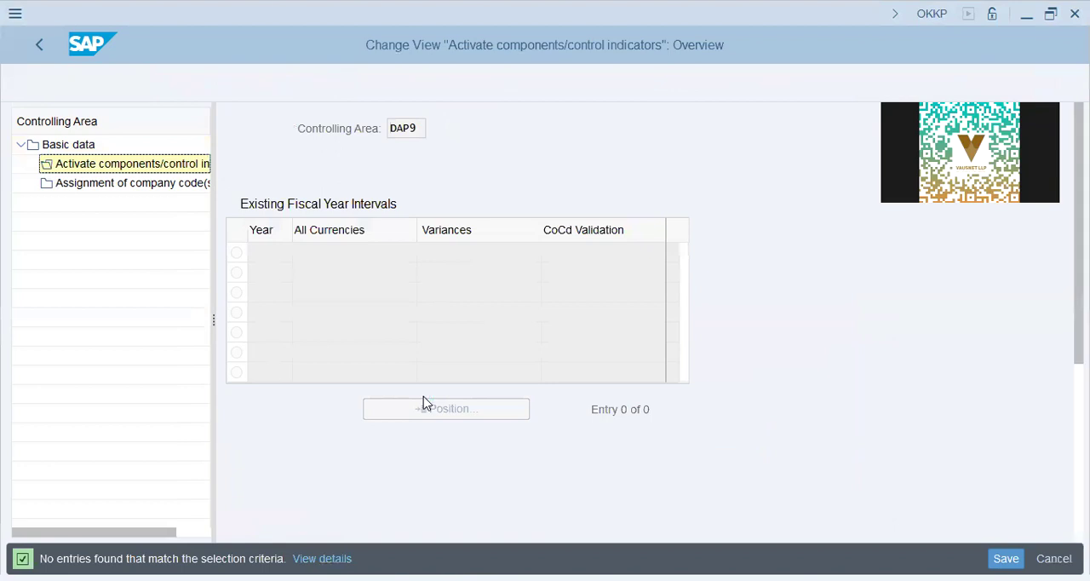
pyautogui.write('2024')
pyautogui.press('Tab')
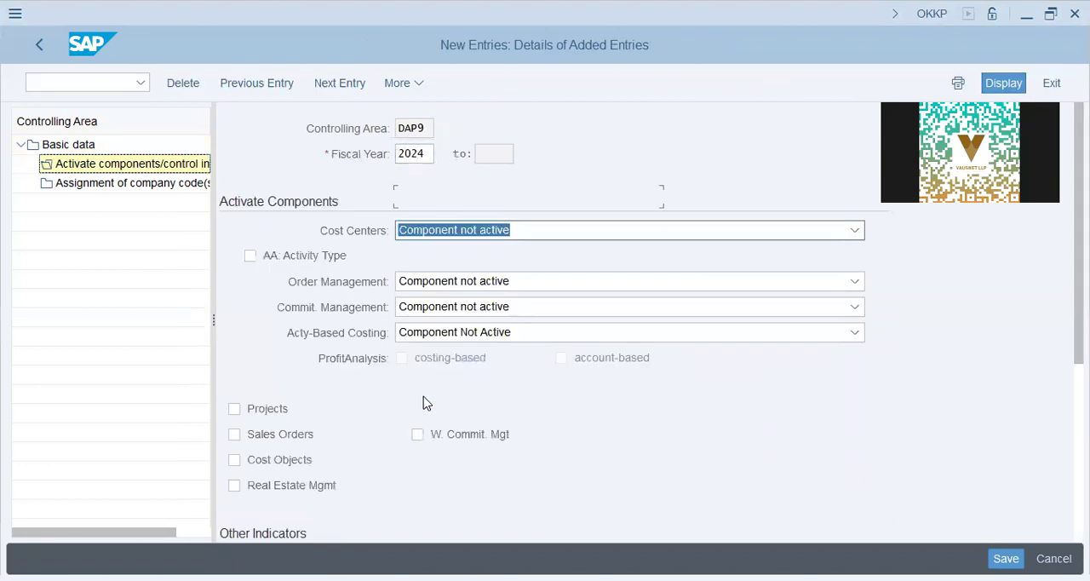
# - Set Cost Centers and Order Management to Component active, and enable Projects, Sales Orders and Cost Objects
pyautogui.click(441, 227)
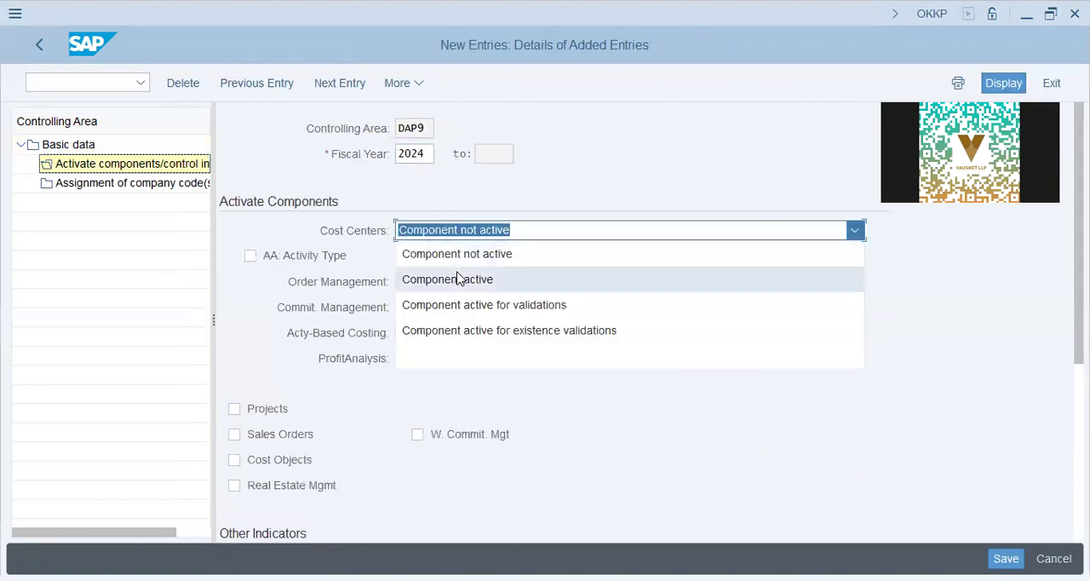
pyautogui.click(458, 281)
pyautogui.click(485, 285)
pyautogui.click(479, 330)
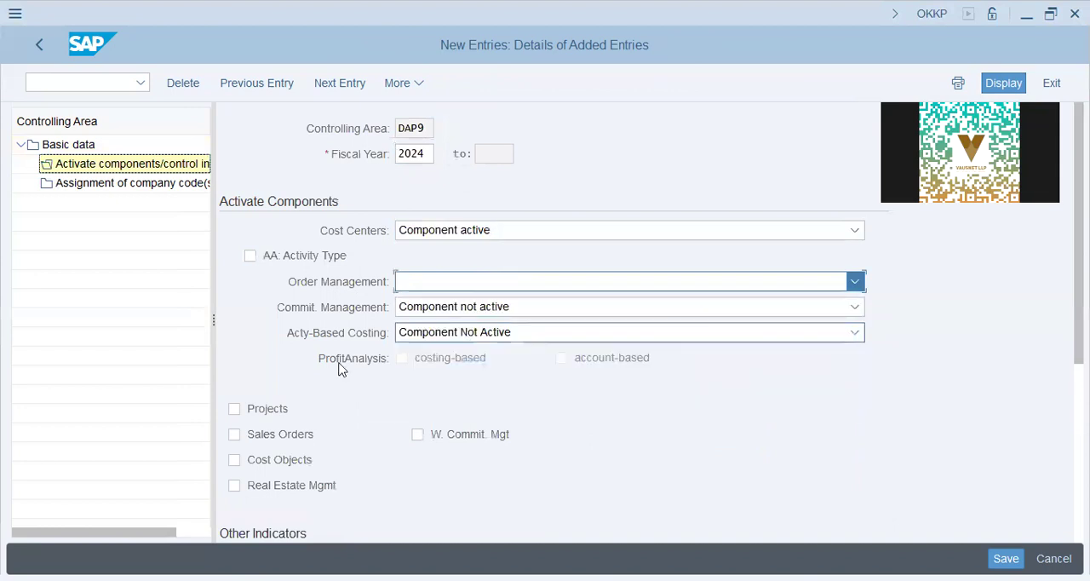
pyautogui.click(279, 412)
pyautogui.click(269, 436)
pyautogui.click(272, 462)
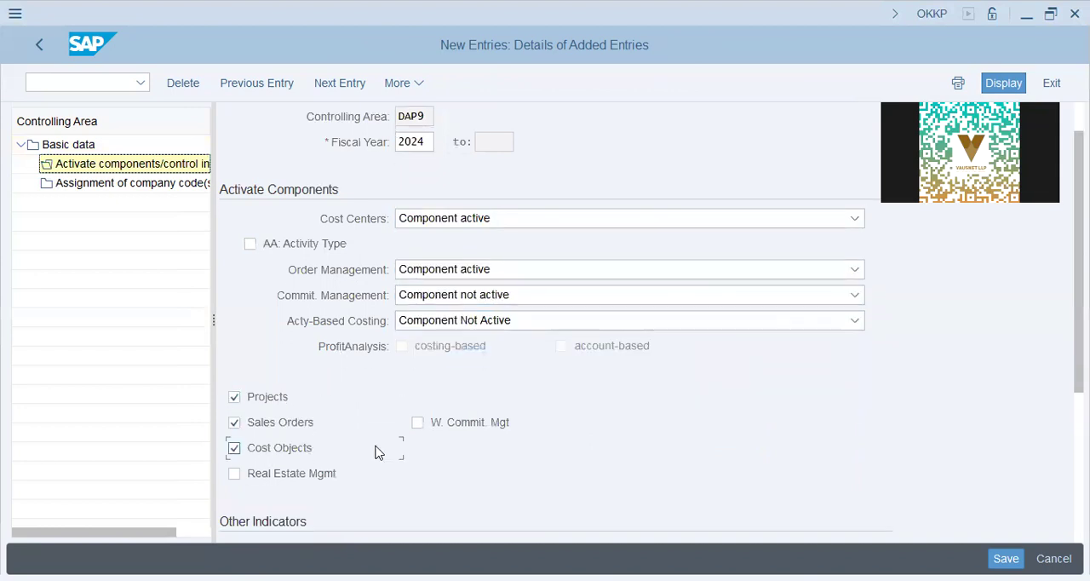
# - Enable the Variances indicator, save the controlling area's component settings, and close the message log
pyautogui.scroll(-5, 378, 451)
pyautogui.click(271, 360)
pyautogui.hotkey('ctrl', 's')
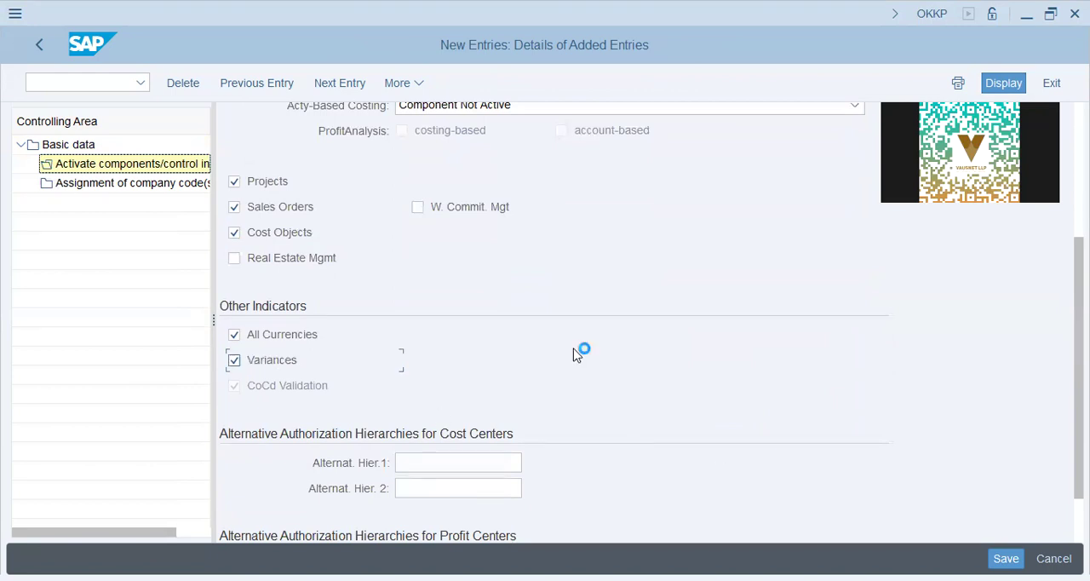
pyautogui.click(361, 370)
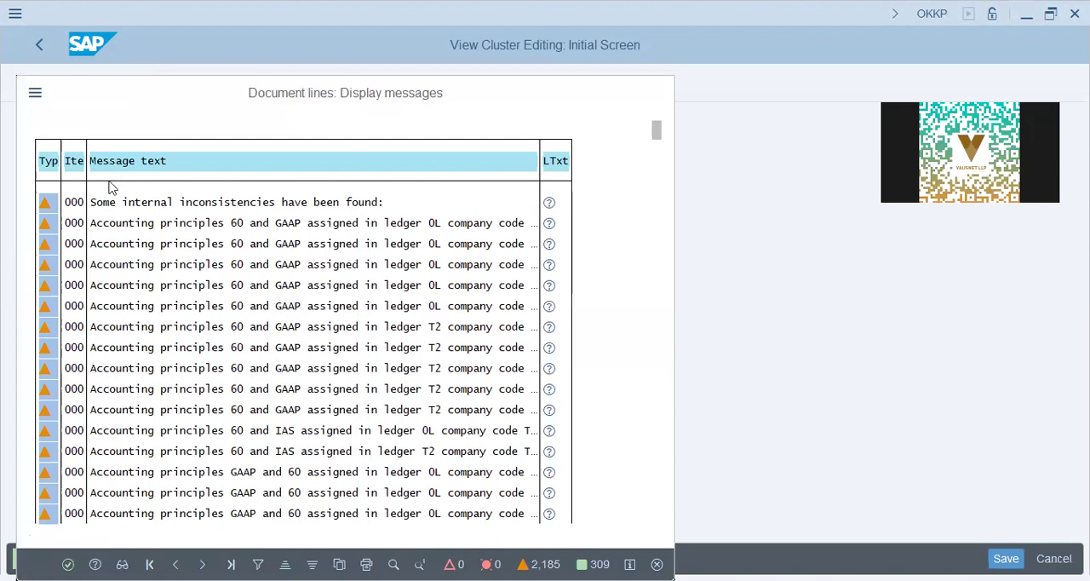
pyautogui.press('Return')
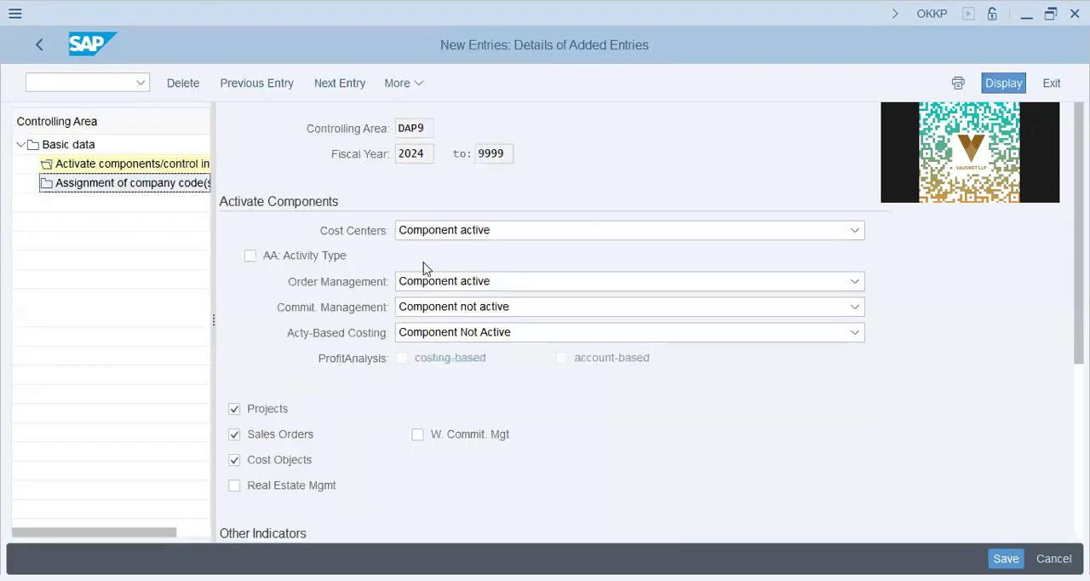
# - Assign company code DAP9 to the controlling area and save the assignment
pyautogui.doubleClick(201, 184)
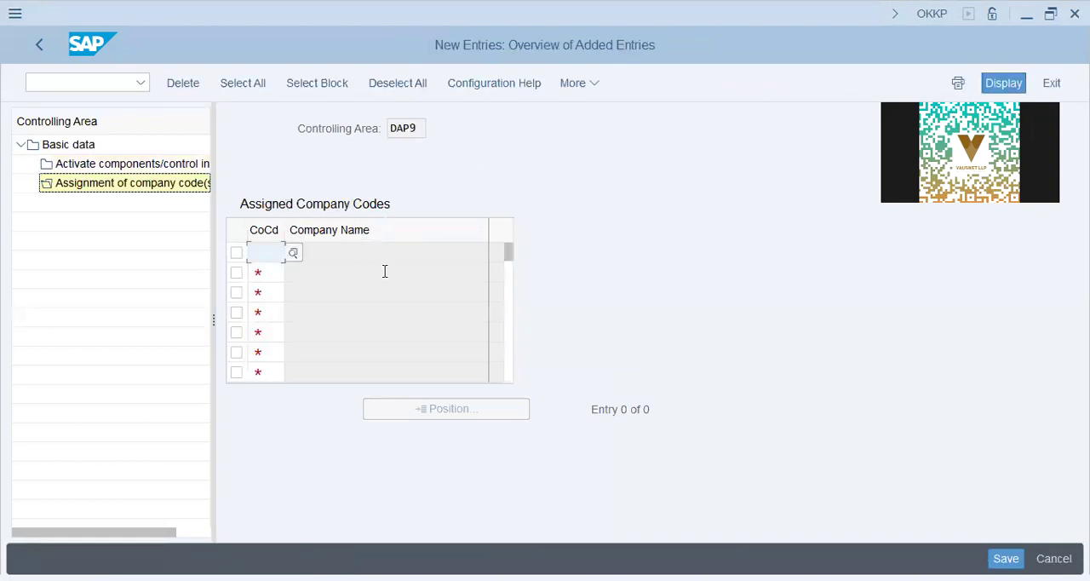
pyautogui.write('dap9')
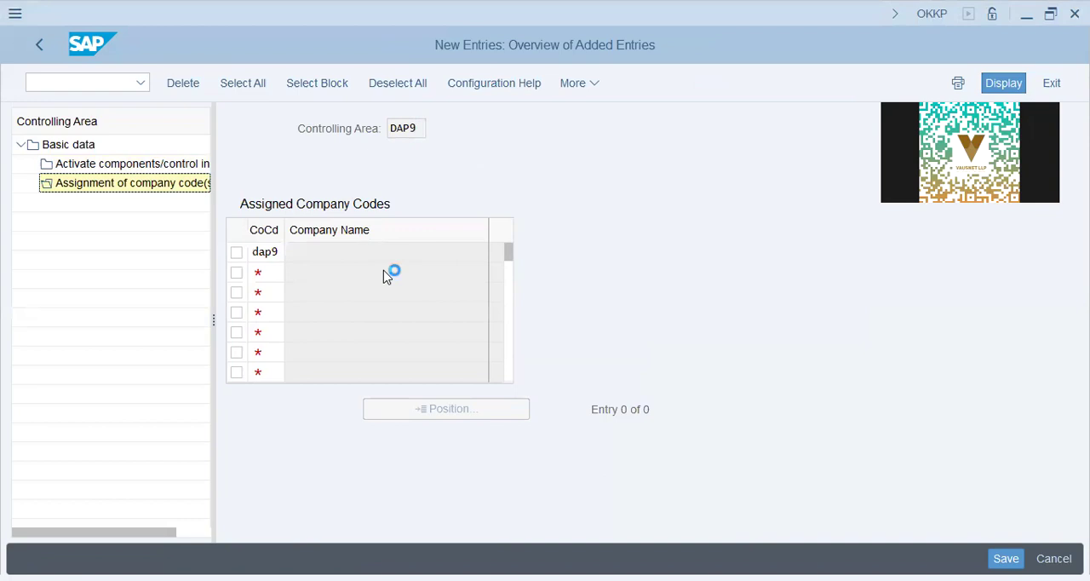
pyautogui.press('Return')
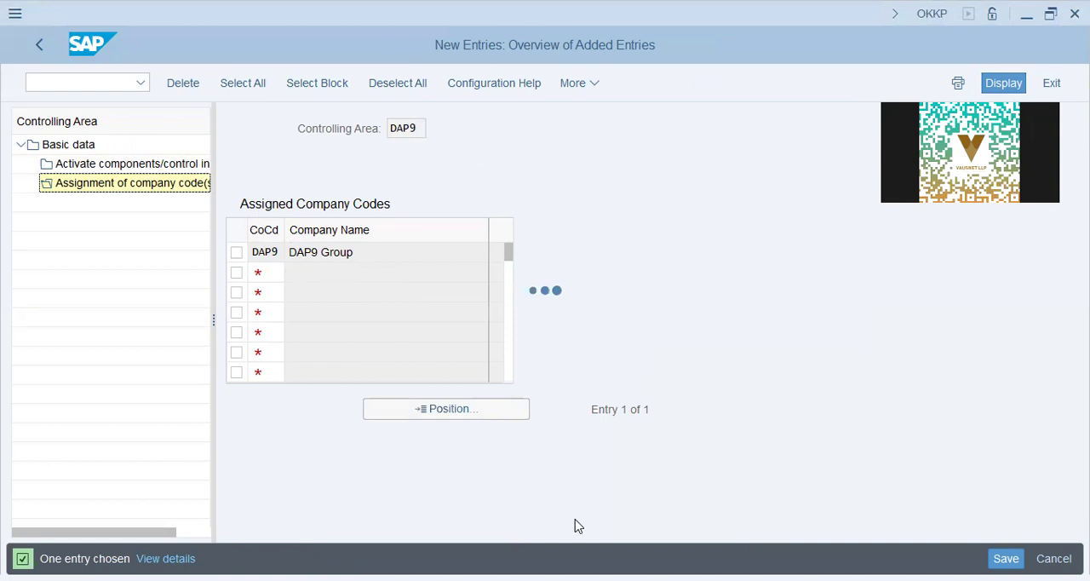
# - Switch to Notepad and write "Multi-Co.Code inte with Contro ----> possible ---if" below the accountancy practise line
pyautogui.hotkey('alt', 'Tab')
pyautogui.press('Return')
pyautogui.press('Tab')
pyautogui.press('Return')
pyautogui.press('Tab')
pyautogui.write('Multi-Co.Code')
pyautogui.press('BackSpace')
pyautogui.press('BackSpace')
pyautogui.write('de inte with Contro ----> possibl')
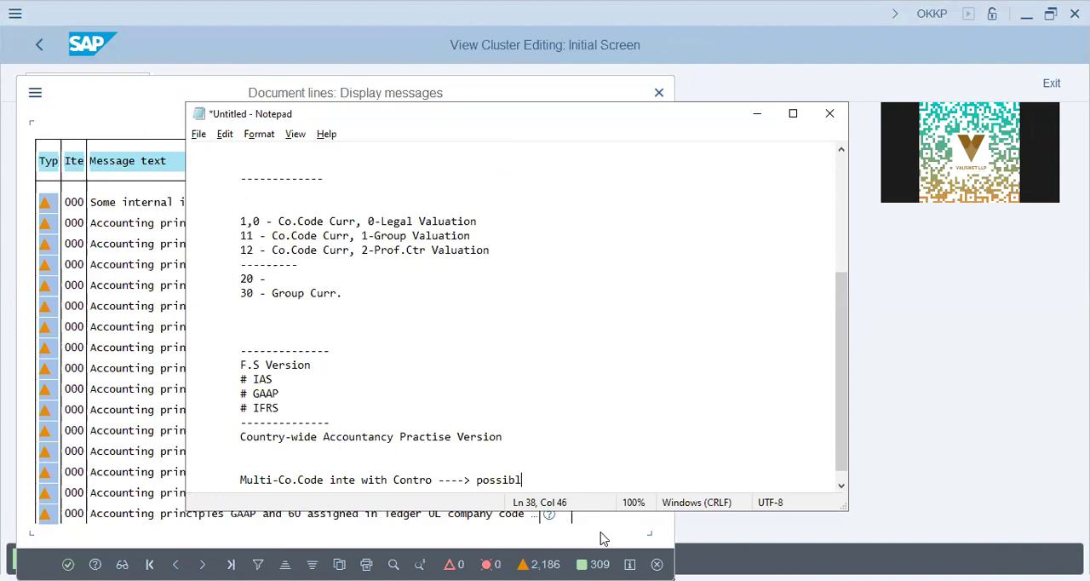
pyautogui.write('e ---if COA, Fiscal Y')
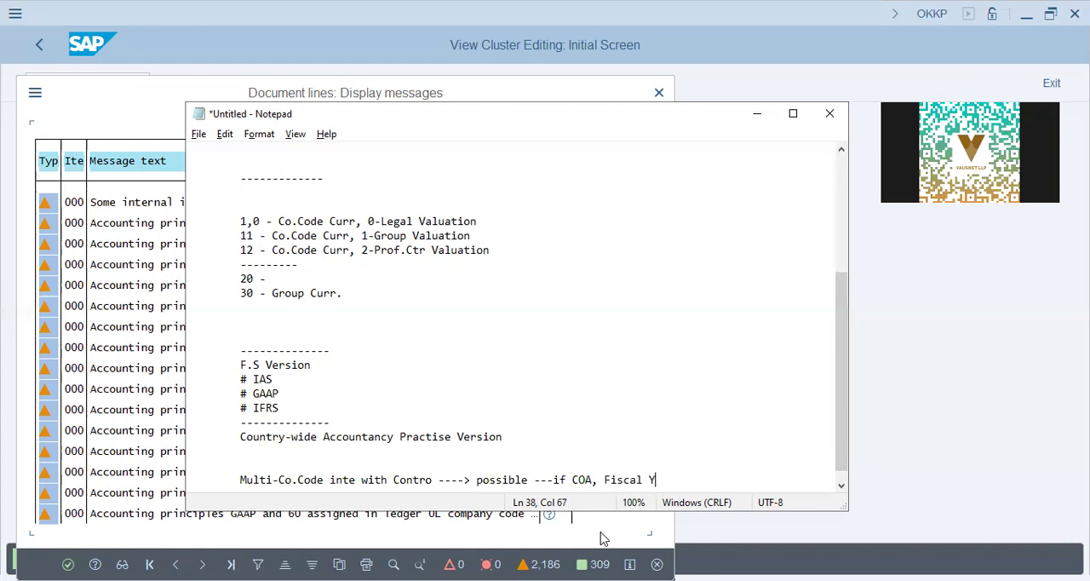
pyautogui.write('r. Variant is same as CO arere')
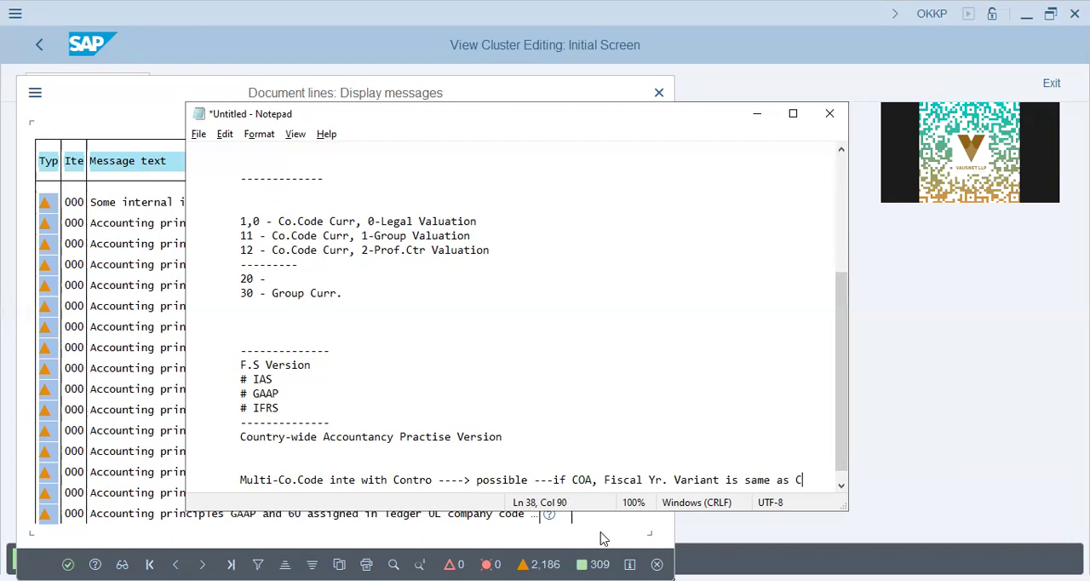
# - Complete the multi-company-code note with "COA, Fiscal Yr. Variant is same as CO area" and start a new indented line
pyautogui.press('BackSpace')
pyautogui.press('BackSpace')
pyautogui.write('a')
pyautogui.press('Return')
pyautogui.press('Tab')
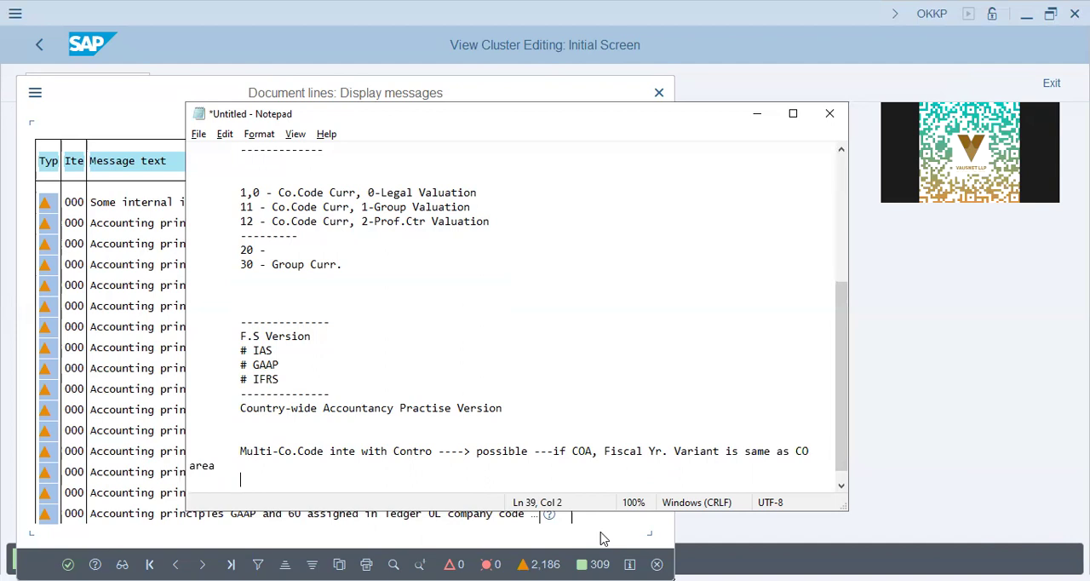
# - Close the document lines message log and return from the company code assignment to the controlling area's basic data
pyautogui.click(445, 545)
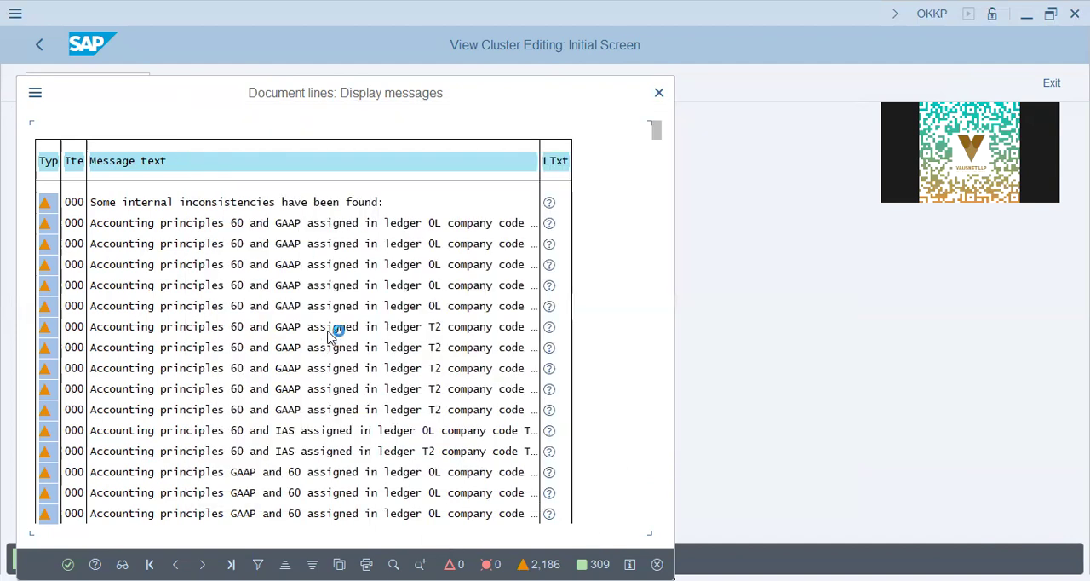
pyautogui.press('Return')
pyautogui.click(44, 54)
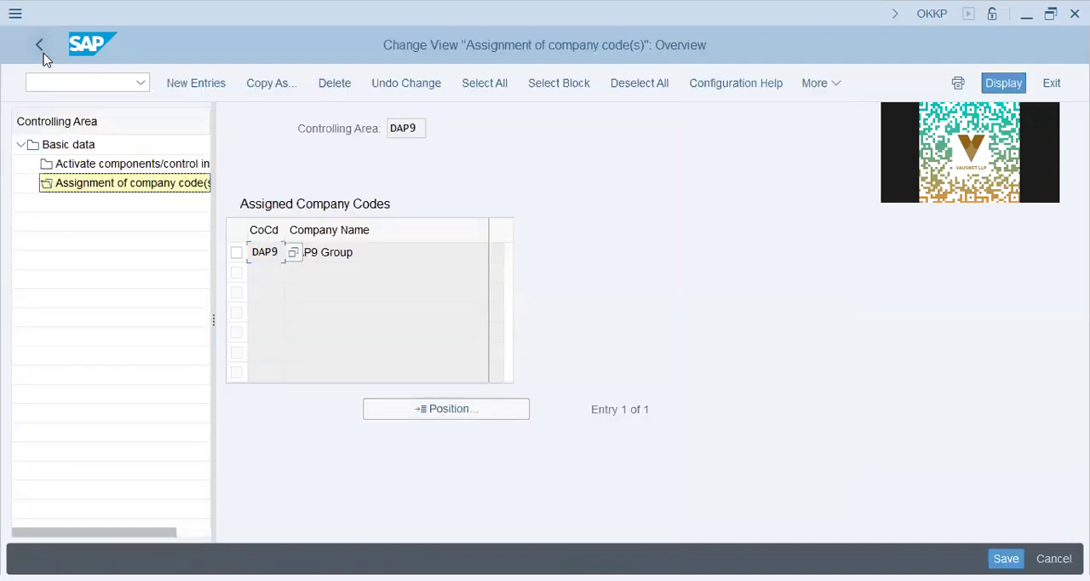
pyautogui.click(38, 54)
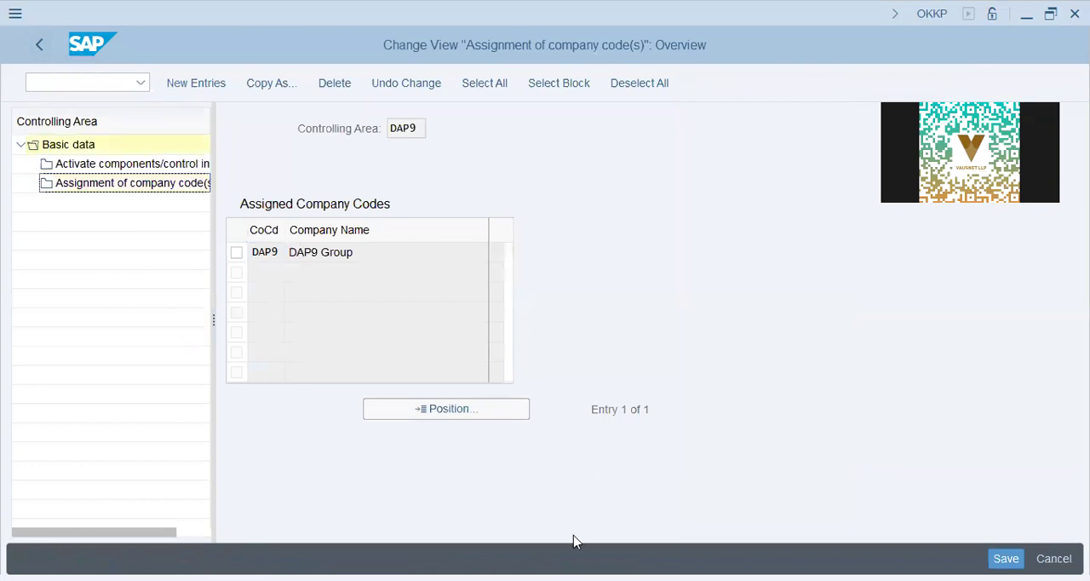
# - Review the Controlling Area Settings, Posting Periods and Ledger Settings items in the Notepad checklist
pyautogui.click(349, 246)
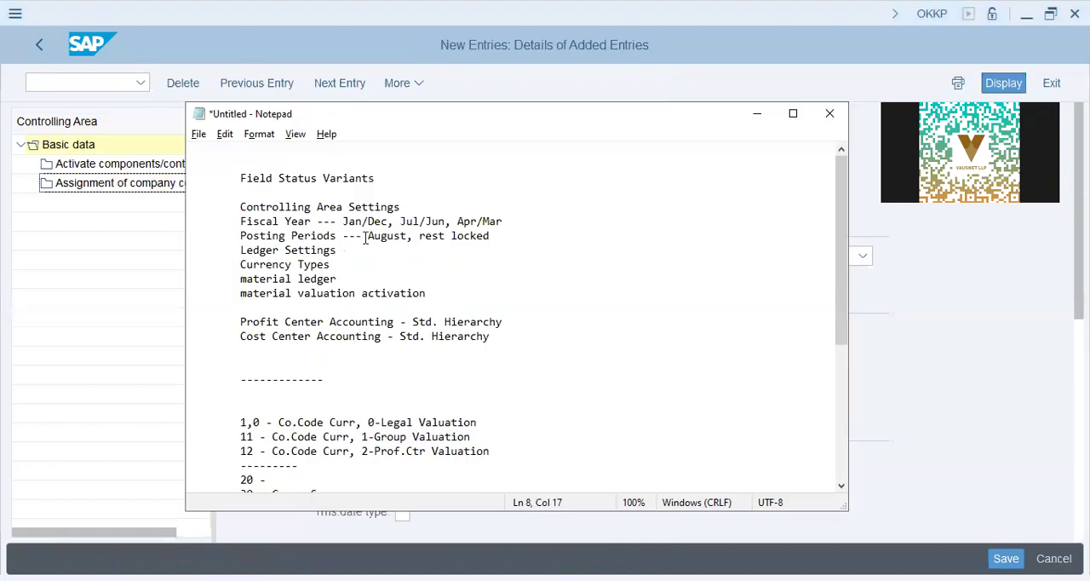
pyautogui.click(499, 236)
pyautogui.moveTo(489, 236); pyautogui.dragTo(304, 238)
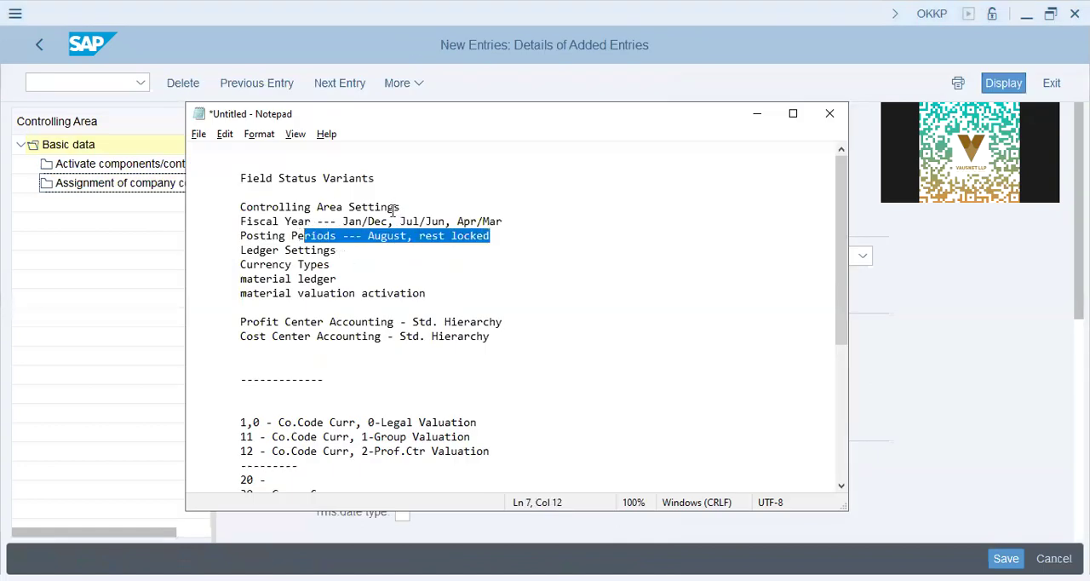
pyautogui.moveTo(394, 209); pyautogui.dragTo(193, 208)
pyautogui.click(334, 251)
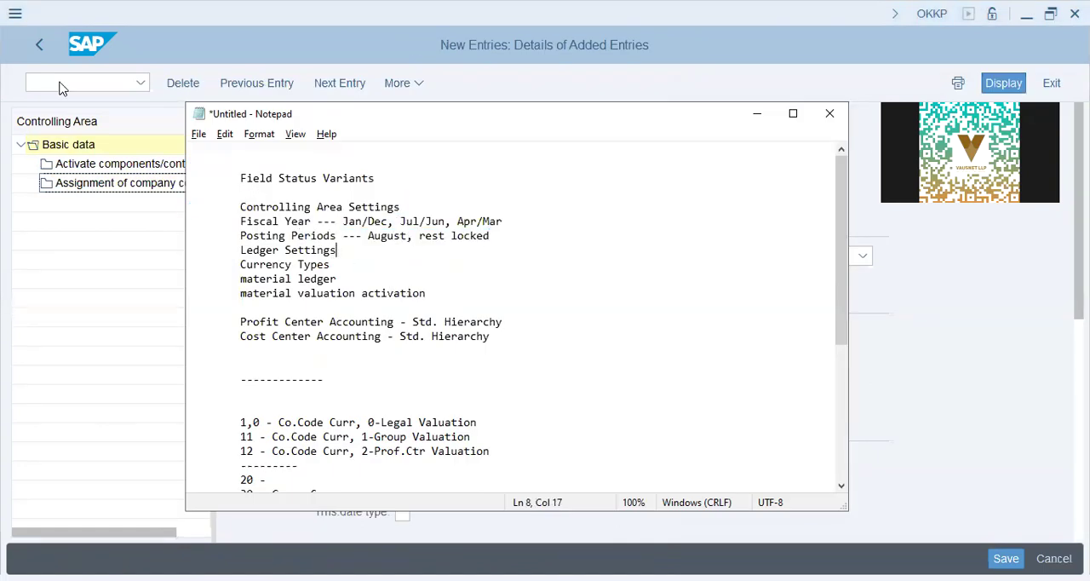
# - Return to SAP, start transaction FINSC_LEDGER with /n and close the consistency check messages
pyautogui.click(160, 155)
pyautogui.click(86, 82)
pyautogui.write('/n')
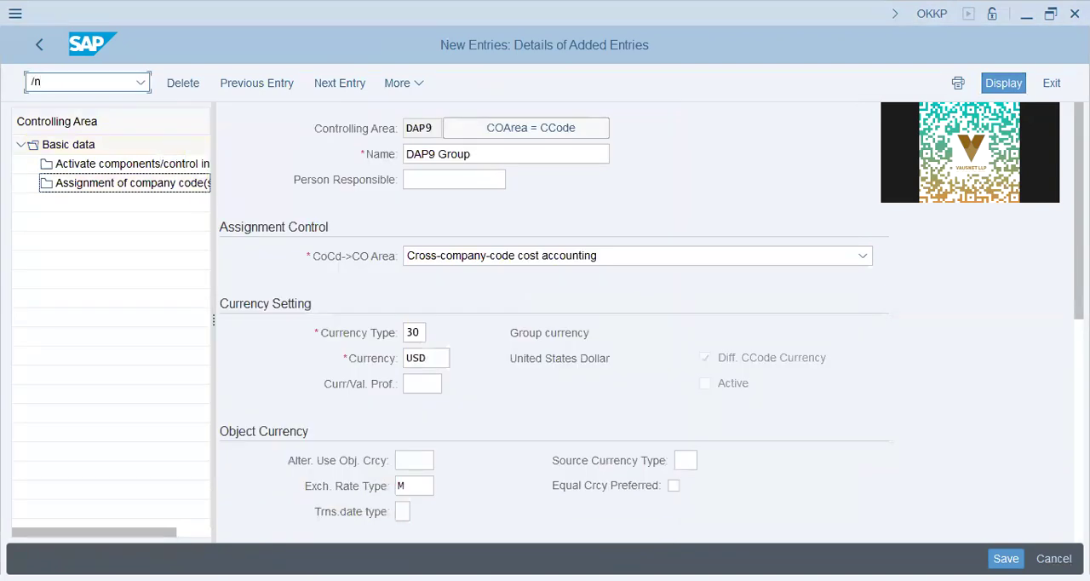
pyautogui.write(' finsc_ledger')
pyautogui.press('Return')
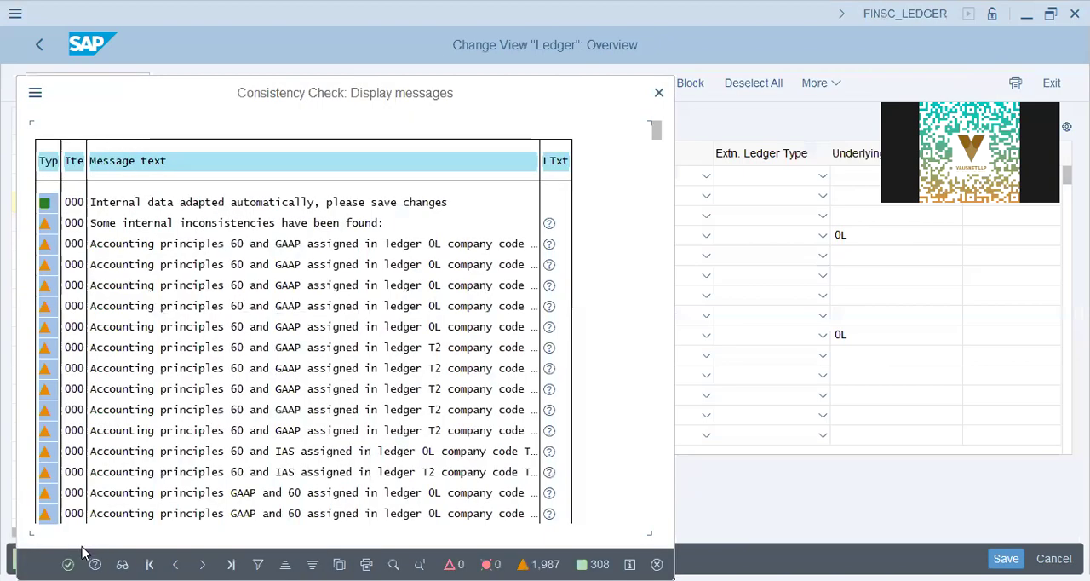
pyautogui.press('Return')
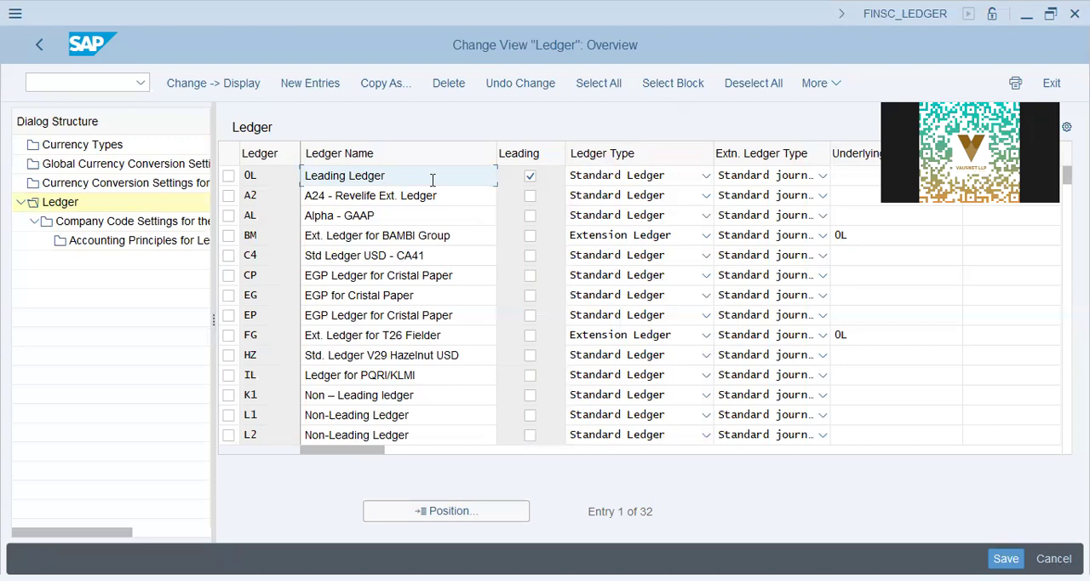
# - Open the company code settings for leading ledger 0L, close the consistency messages and position the list at company code DAP9
pyautogui.moveTo(421, 177); pyautogui.dragTo(231, 177)
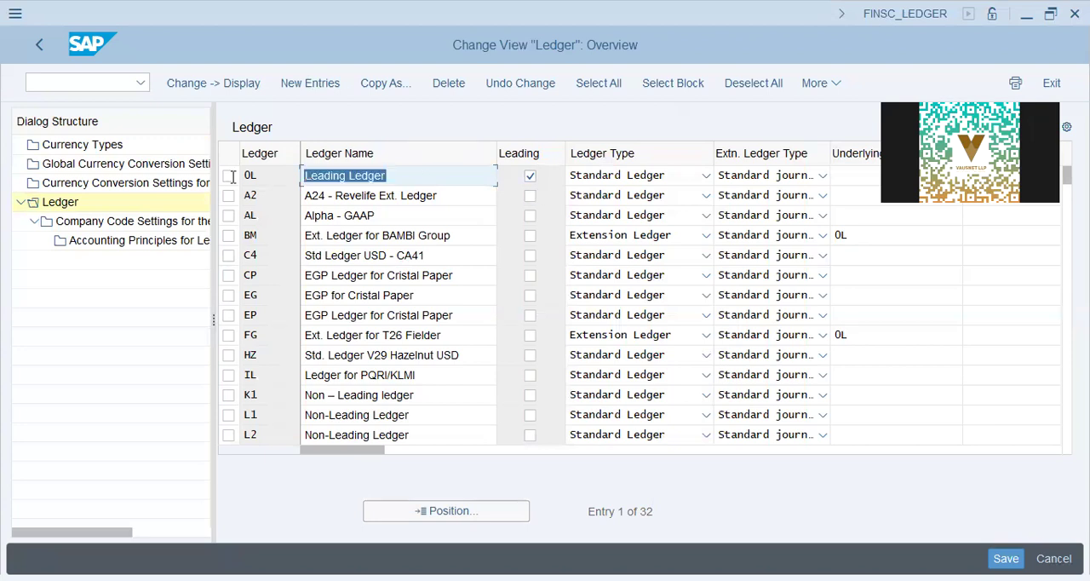
pyautogui.click(228, 176)
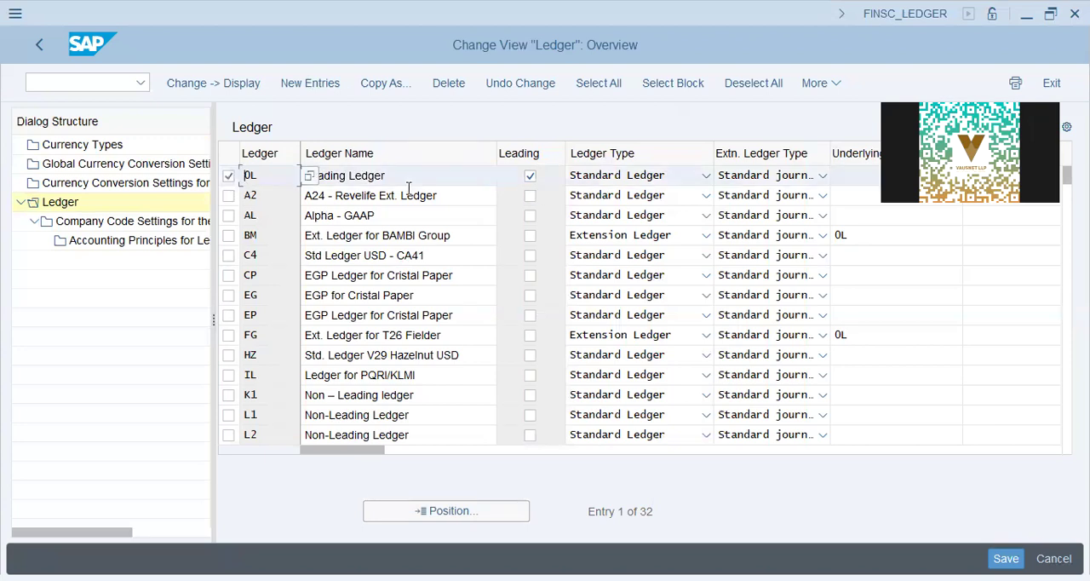
pyautogui.click(436, 175)
pyautogui.click(178, 222)
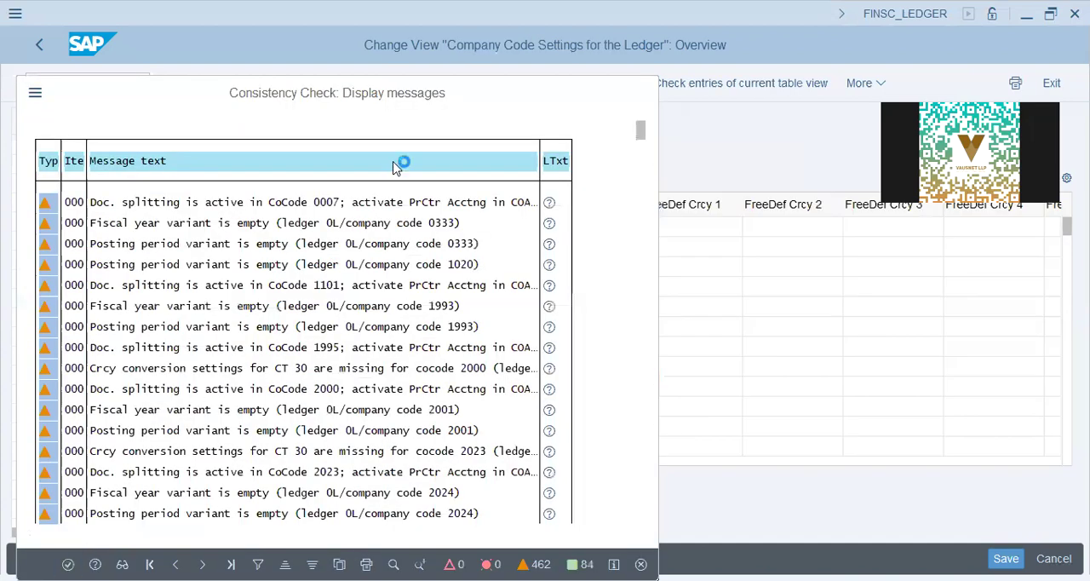
pyautogui.press('Return')
pyautogui.click(414, 521)
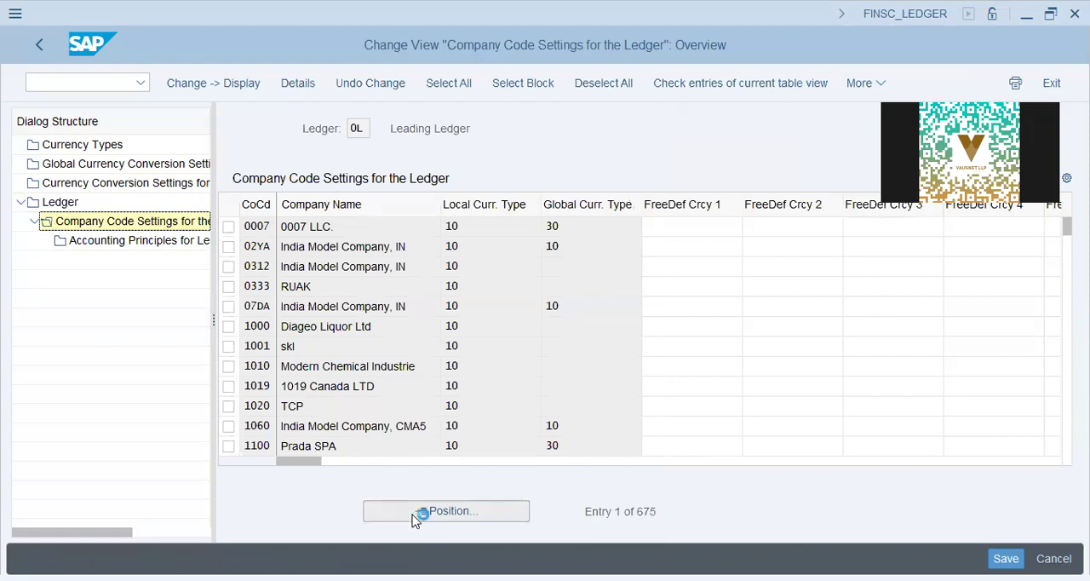
pyautogui.write('dap9')
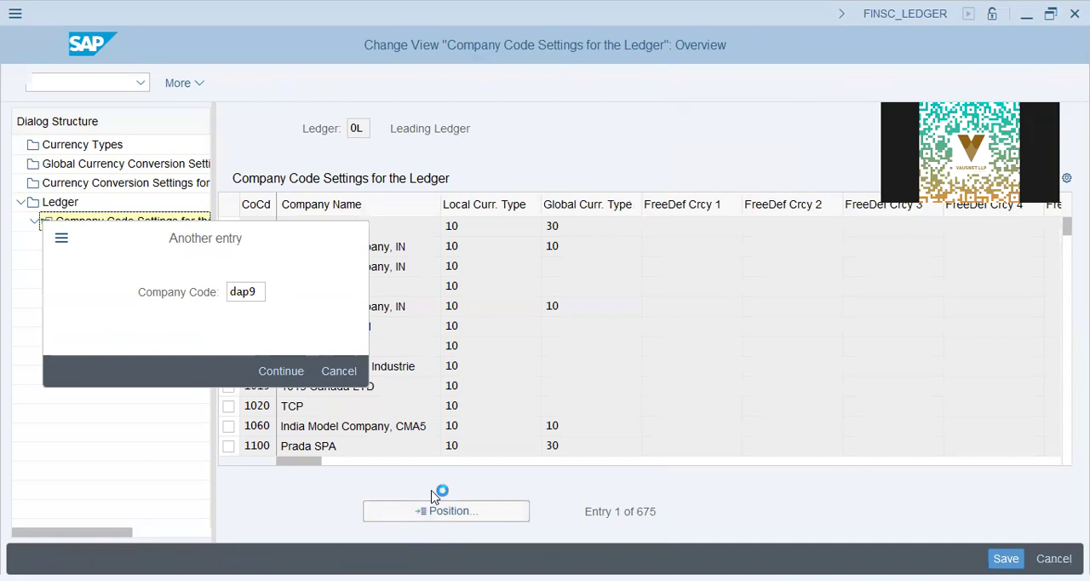
pyautogui.press('Return')
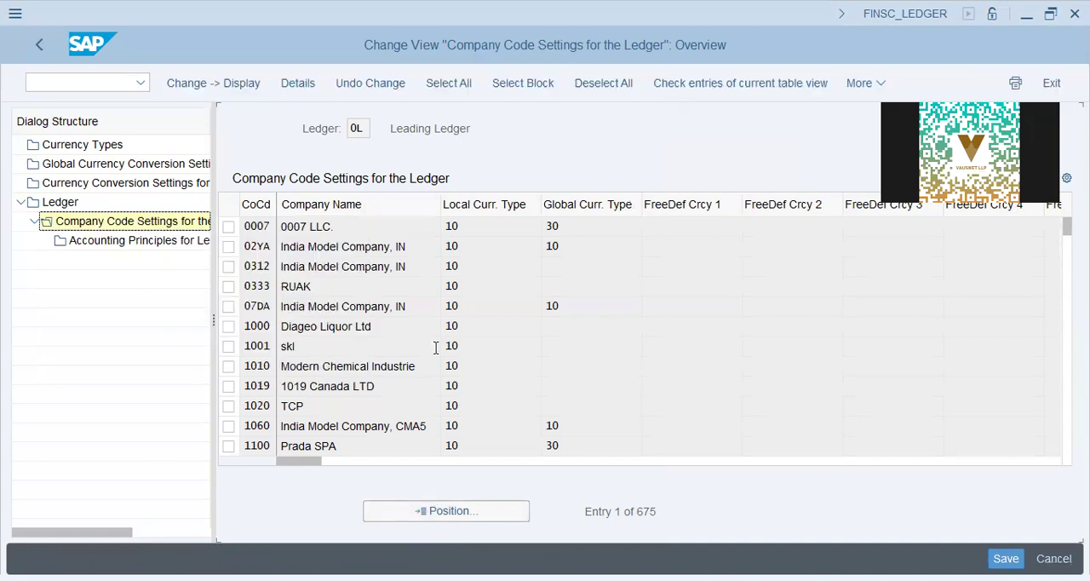
# - Examine the local, global and freely defined currency type columns for company code DAP9 in the leading ledger
pyautogui.click(500, 227)
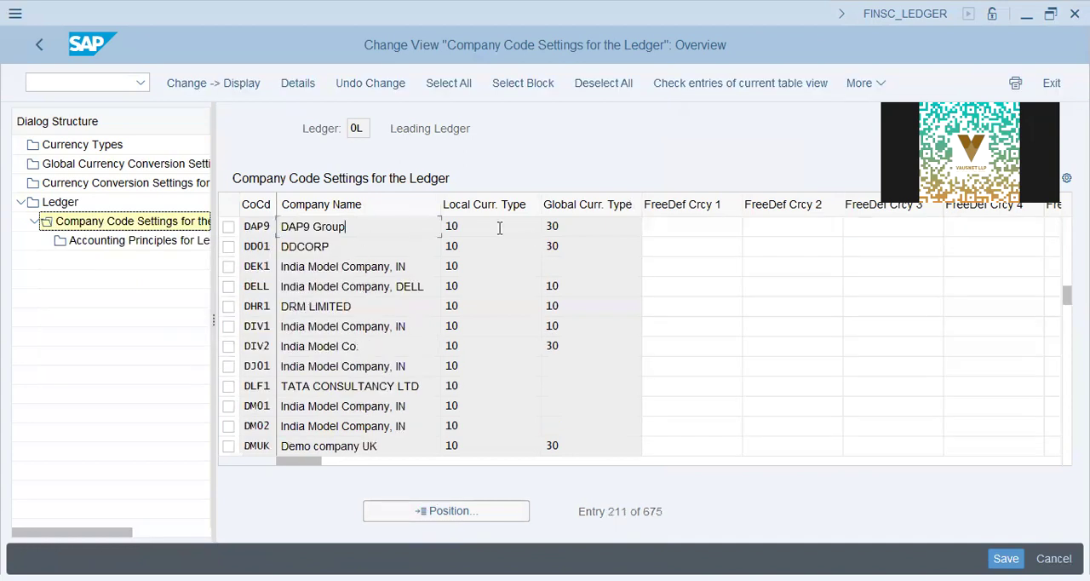
pyautogui.click(509, 227)
pyautogui.click(622, 227)
pyautogui.write('30')
pyautogui.moveTo(605, 227); pyautogui.dragTo(35, 183)
pyautogui.click(574, 226)
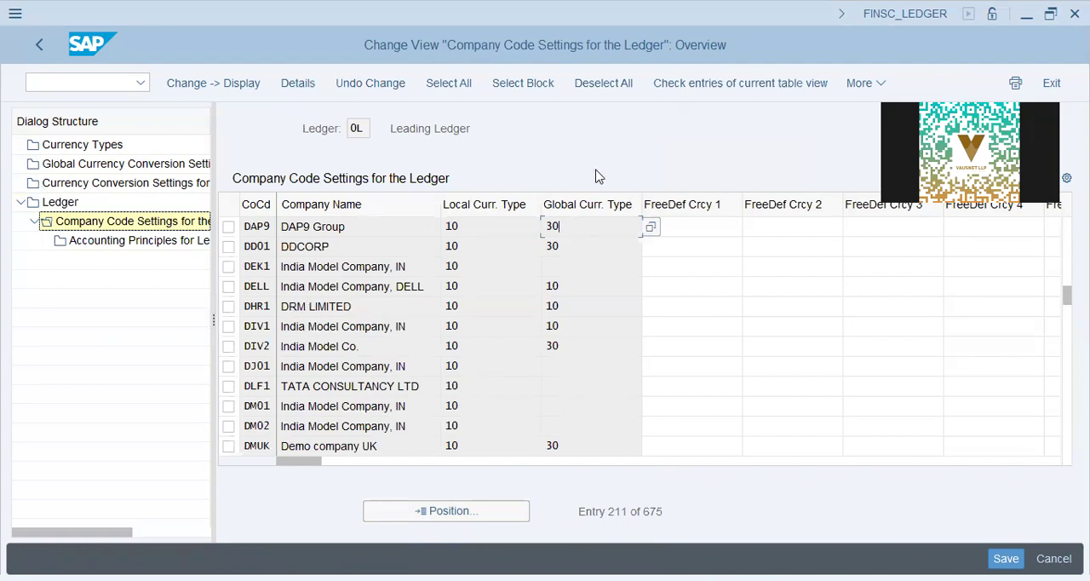
pyautogui.click(738, 230)
pyautogui.click(494, 231)
pyautogui.click(600, 236)
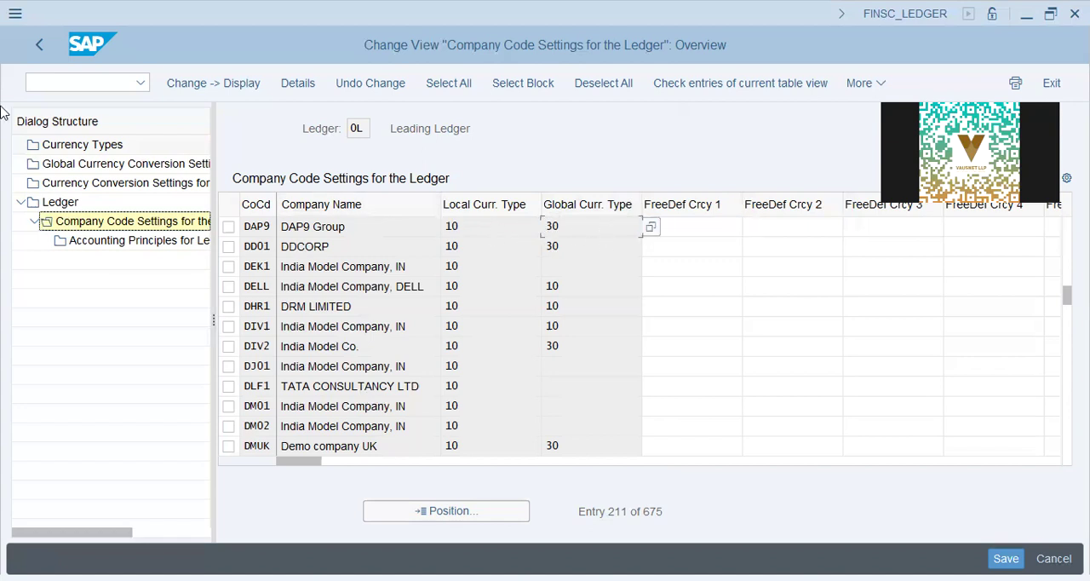
# - Open the Currency Types view, close its consistency message and check the valuation view options for group currency type 30
pyautogui.click(94, 186)
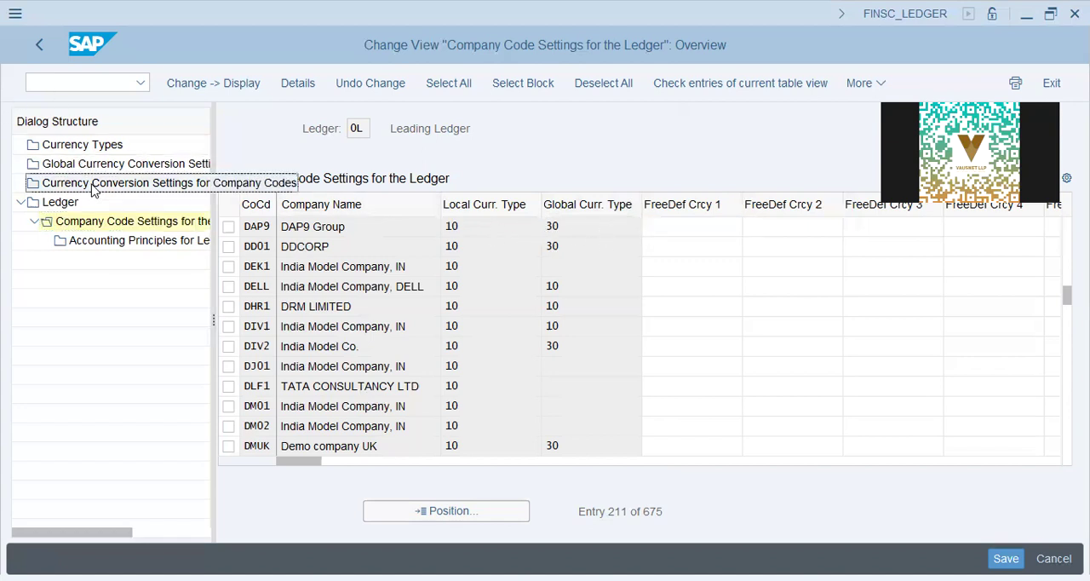
pyautogui.click(81, 148)
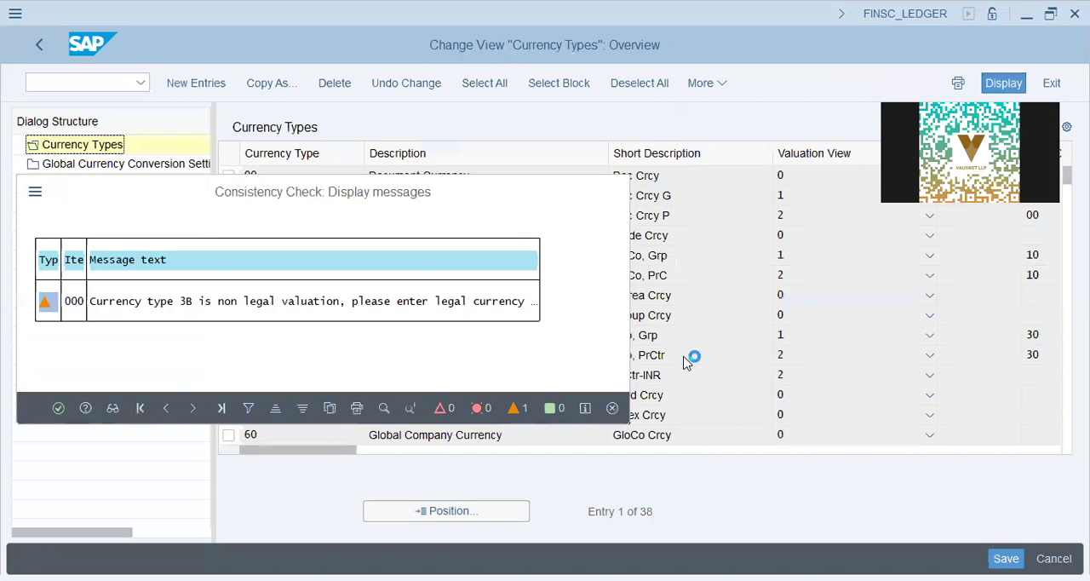
pyautogui.press('Return')
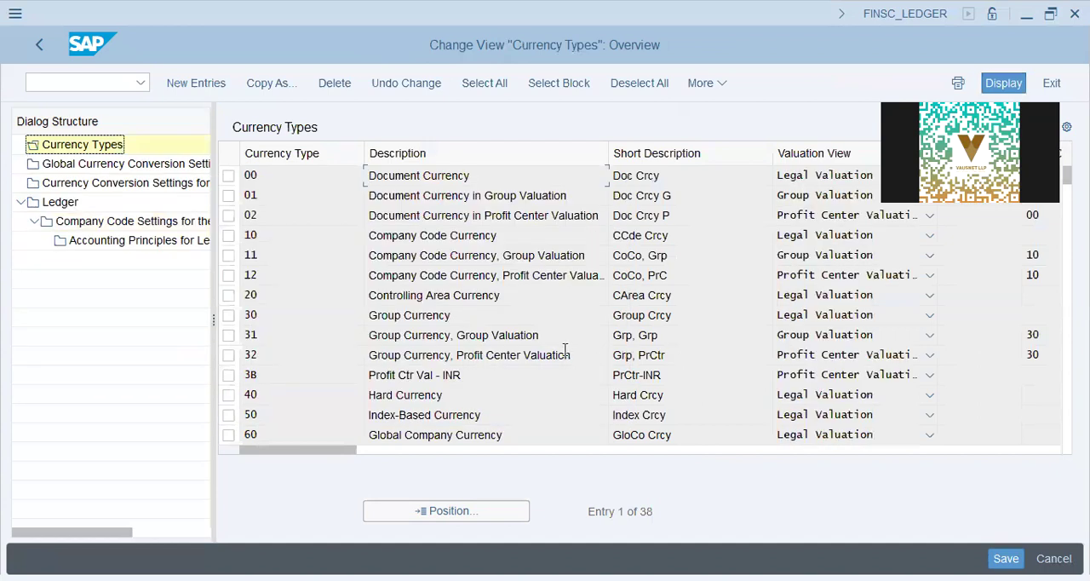
pyautogui.click(809, 339)
pyautogui.click(726, 343)
pyautogui.click(852, 322)
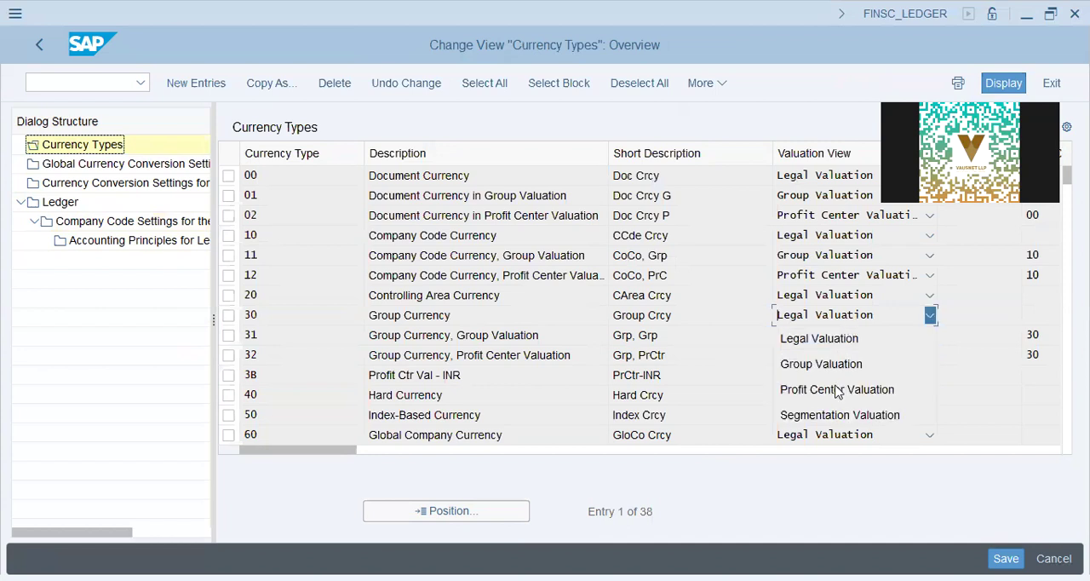
pyautogui.click(630, 317)
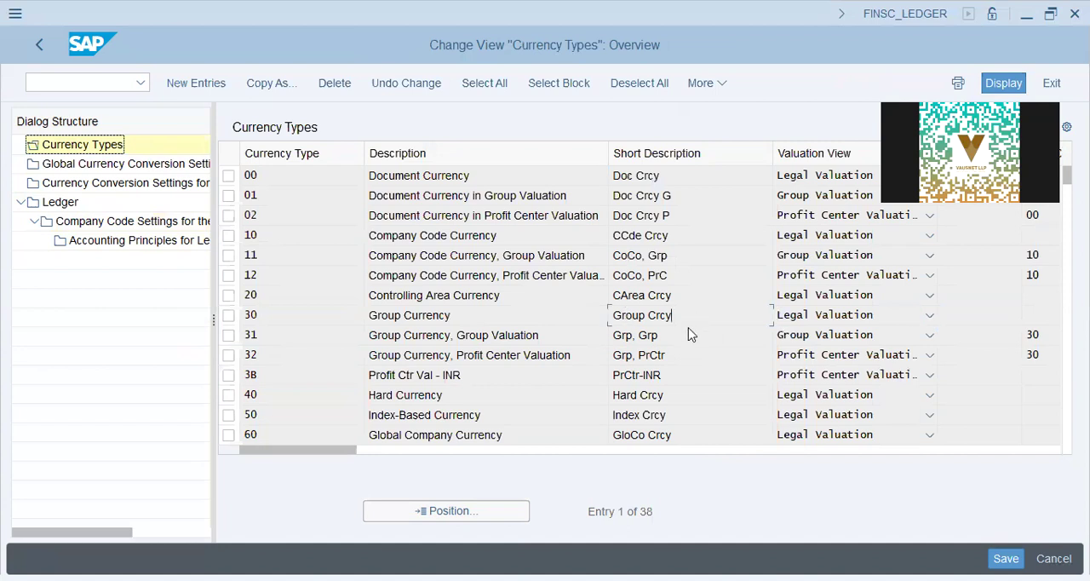
# - Look through the remaining currency types and find the reporting currency type for the Singapore dollar
pyautogui.press('pagedown')
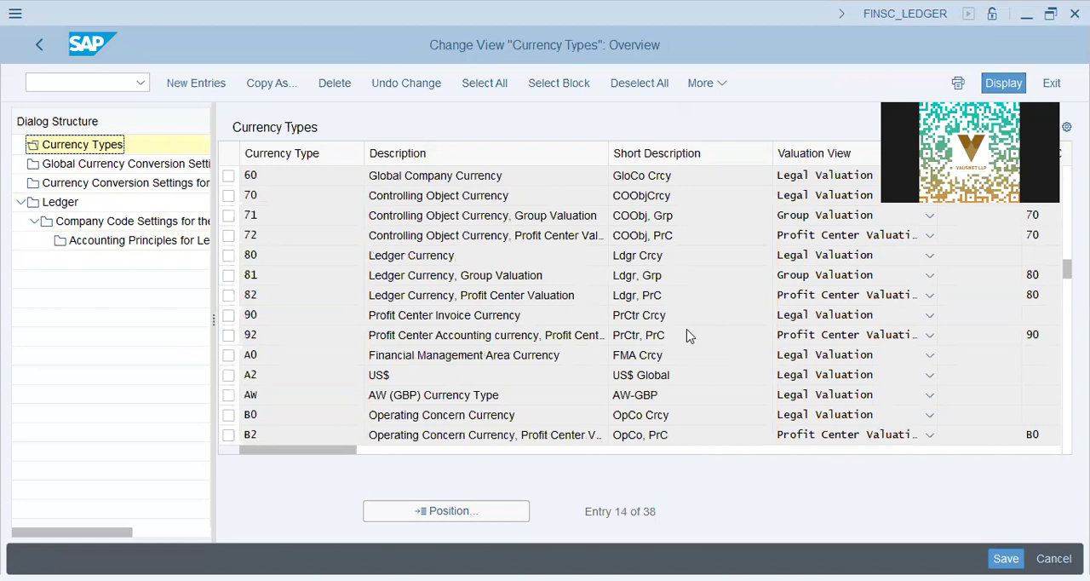
pyautogui.press('pagedown')
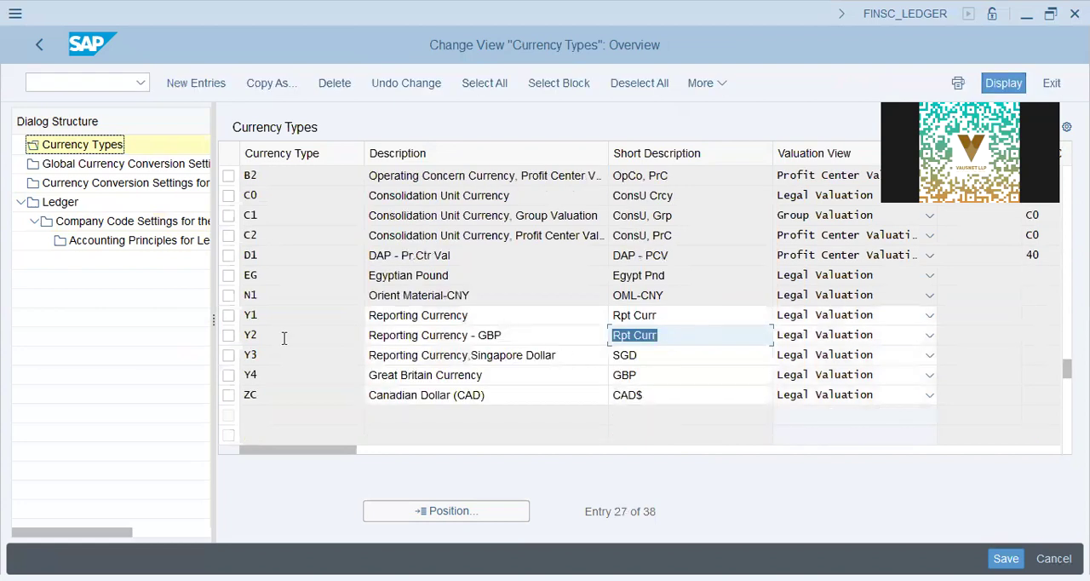
pyautogui.click(518, 318)
pyautogui.click(701, 320)
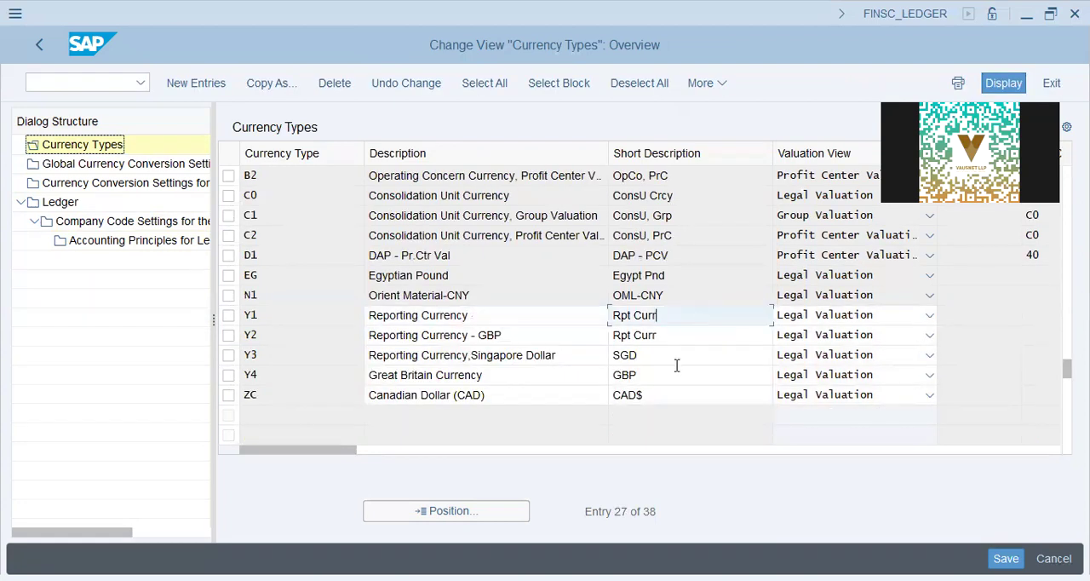
pyautogui.moveTo(580, 358); pyautogui.dragTo(114, 355)
pyautogui.moveTo(292, 356); pyautogui.dragTo(2, 374)
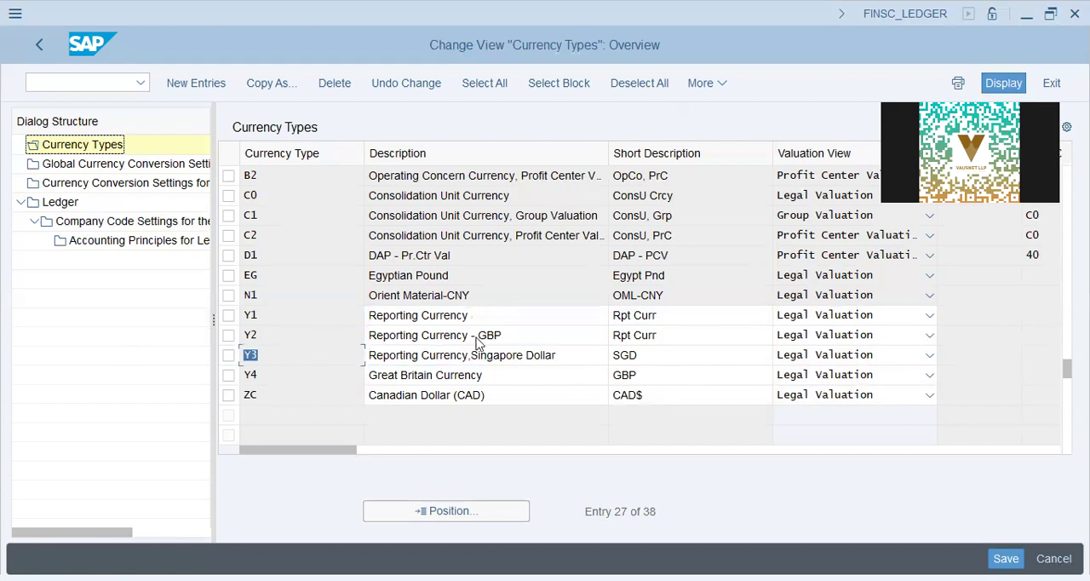
# - Open the Currency Conversion Settings for Company Codes, close the consistency messages and start new entries
pyautogui.click(129, 186)
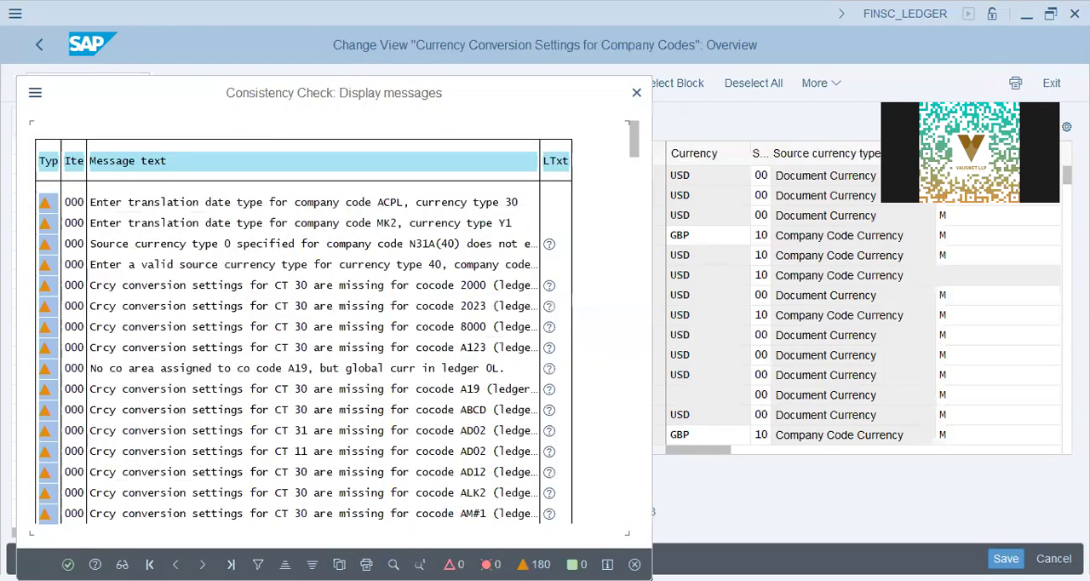
pyautogui.press('Return')
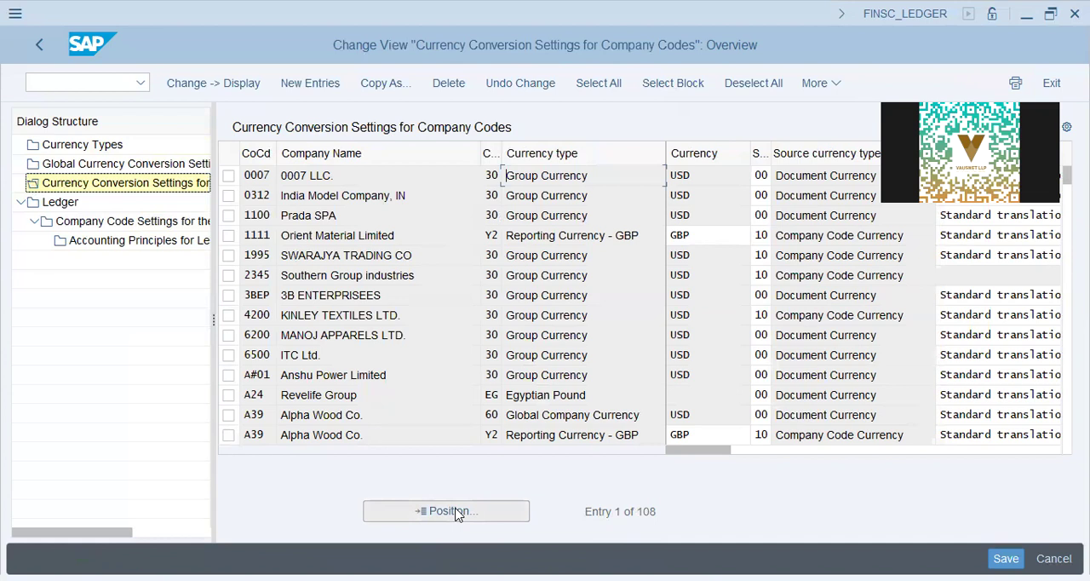
pyautogui.click(289, 81)
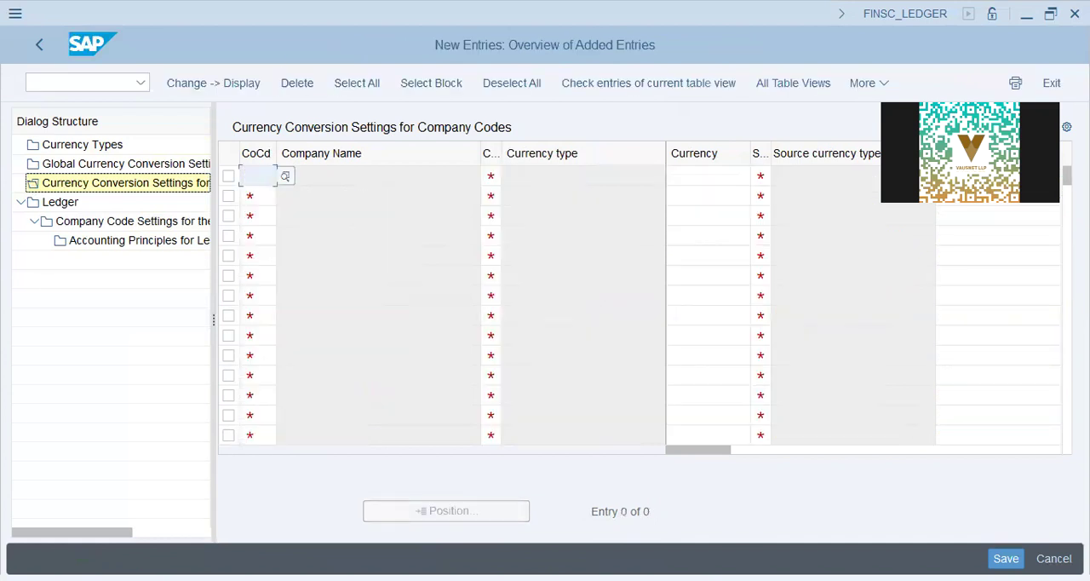
# - Enter a conversion line for company code DAP9 with currency type Y3, currency SGD and source currency type 00
pyautogui.write('dap9')
pyautogui.press('Tab')
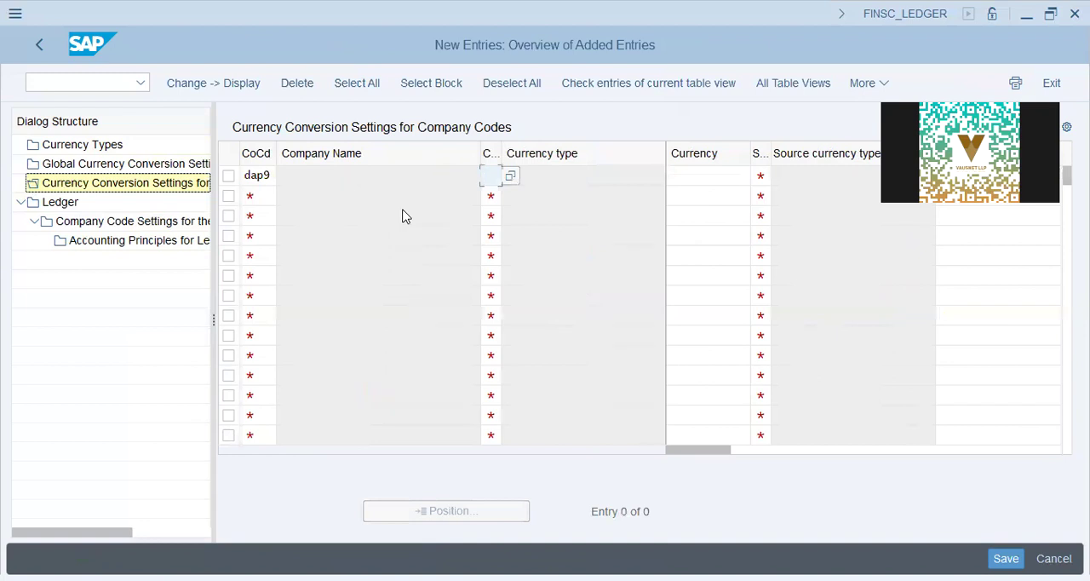
pyautogui.write('y3')
pyautogui.press('Tab')
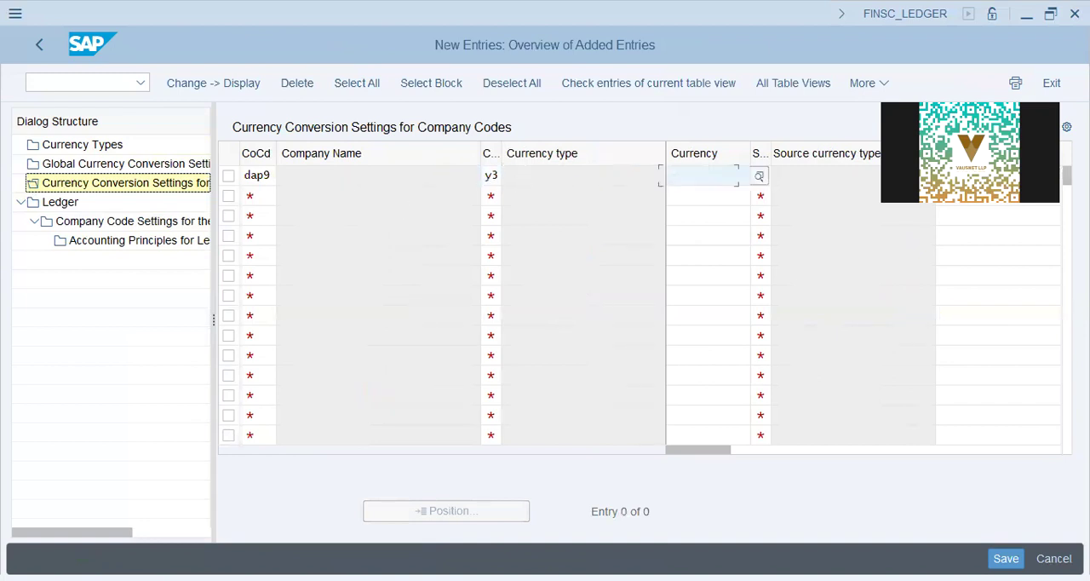
pyautogui.write('sgd')
pyautogui.press('Tab')
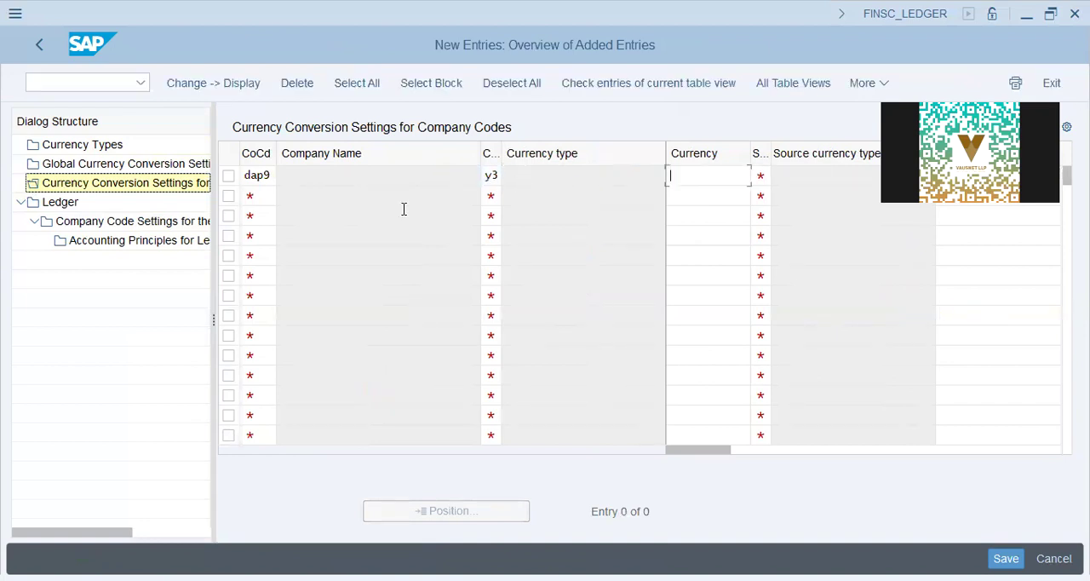
pyautogui.press('Tab')
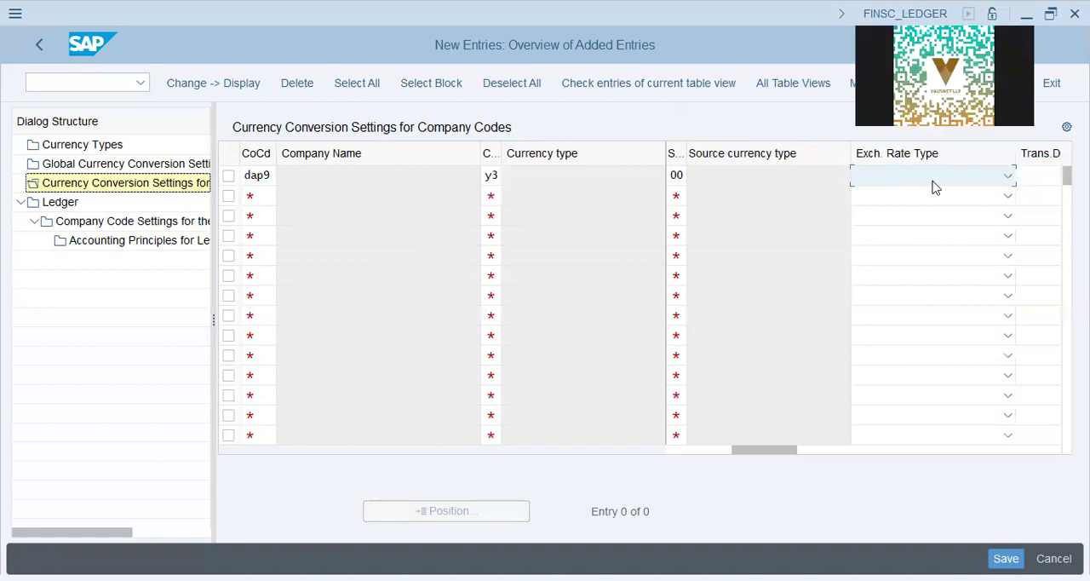
# - Set the DAP9 conversion line's exchange rate type to M Standard translation and its translation date type to Posting date
pyautogui.click(935, 187)
pyautogui.click(760, 431)
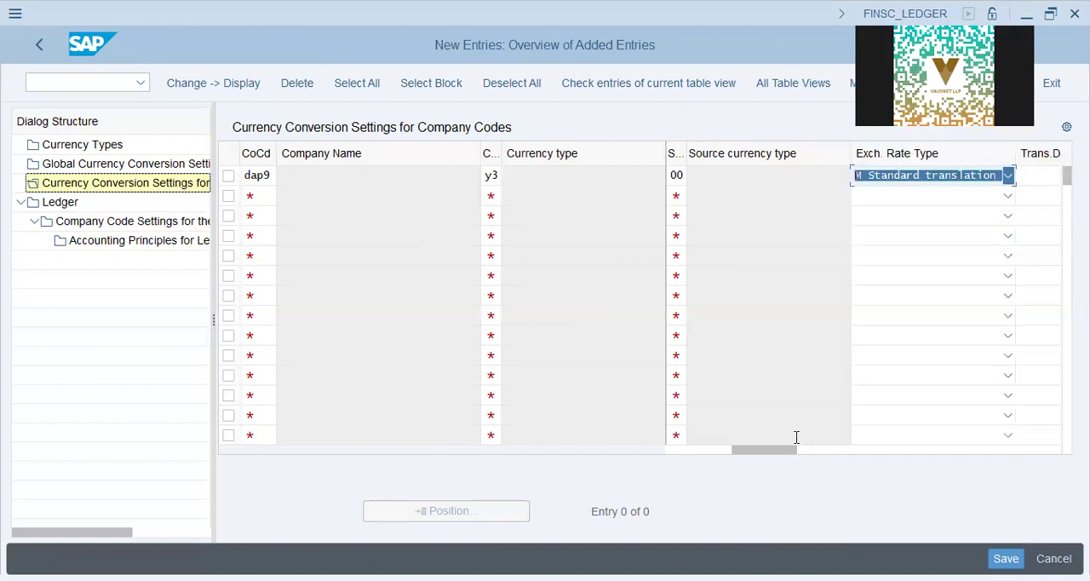
pyautogui.moveTo(776, 455); pyautogui.dragTo(968, 443)
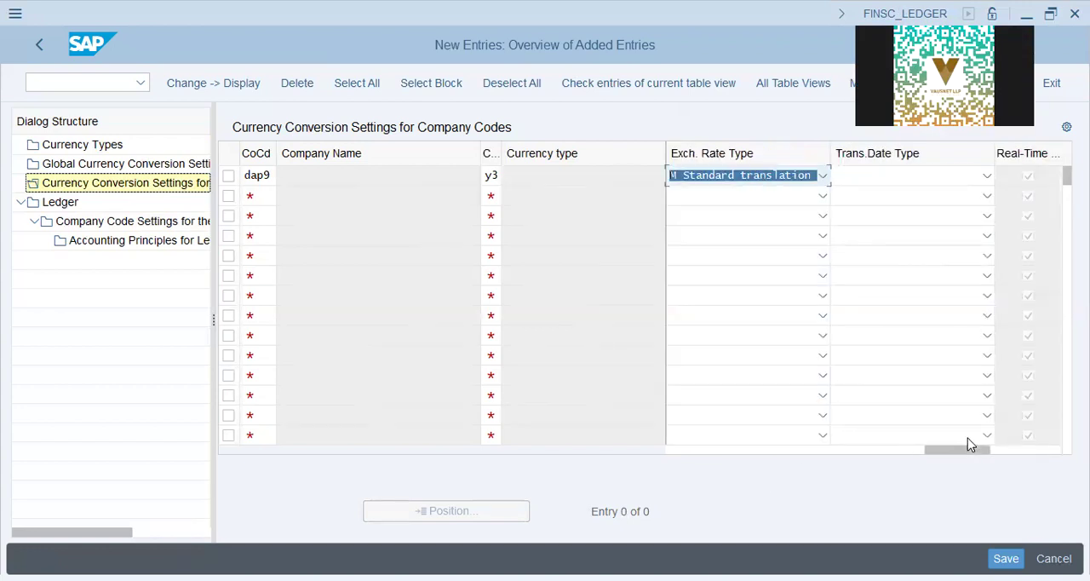
pyautogui.click(871, 177)
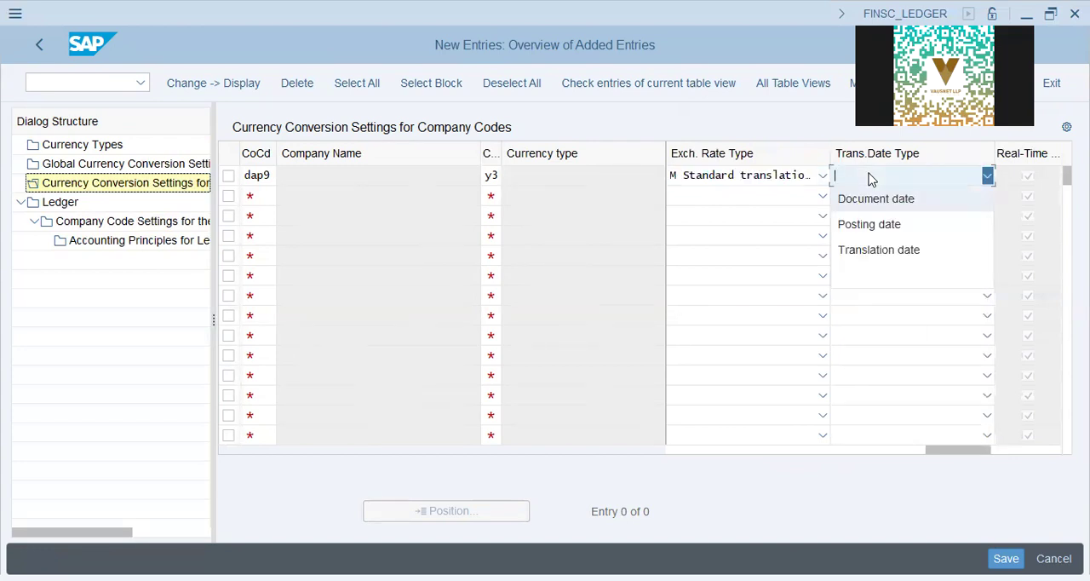
pyautogui.click(884, 228)
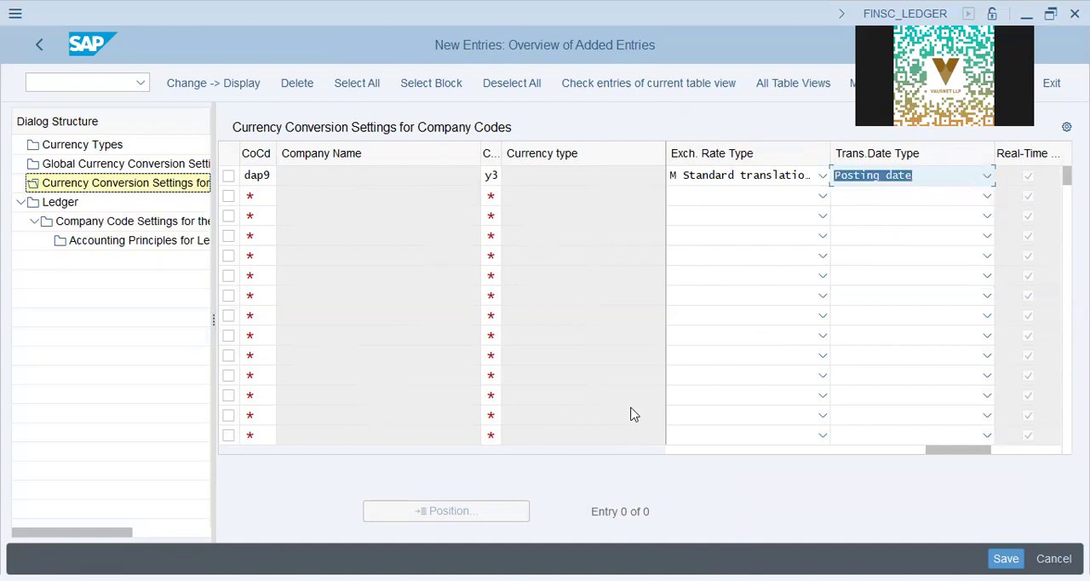
# - Review the company code, currency type and currency values entered in the DAP9 conversion line
pyautogui.click(668, 454)
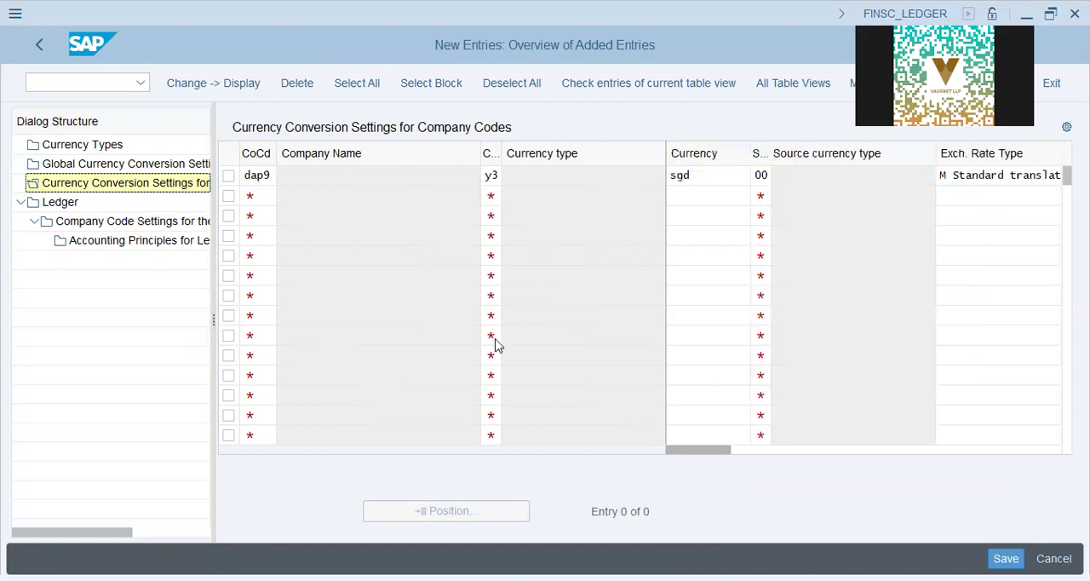
pyautogui.click(292, 179)
pyautogui.click(705, 177)
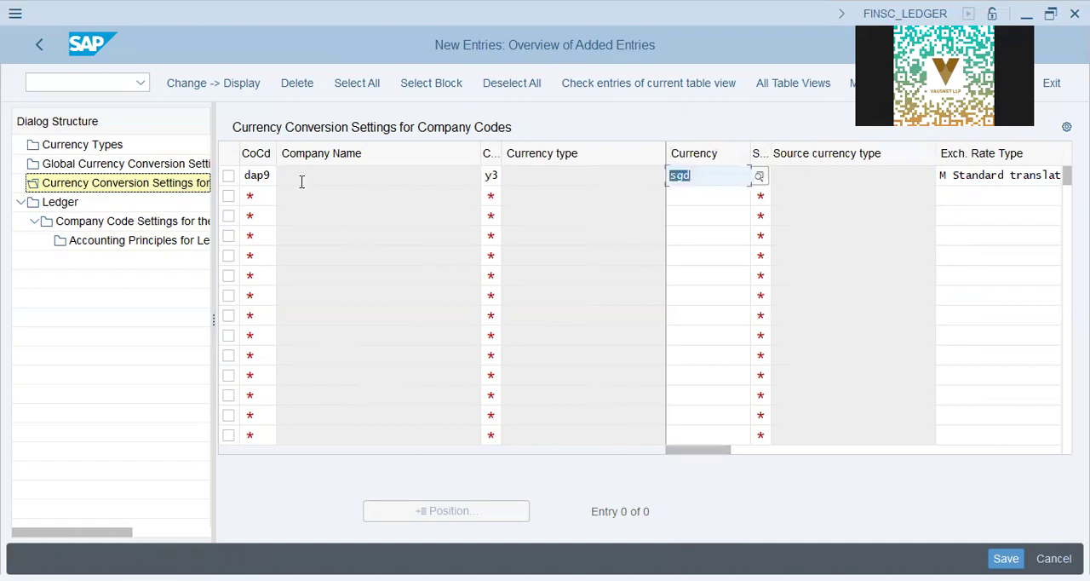
pyautogui.click(257, 175)
pyautogui.click(376, 175)
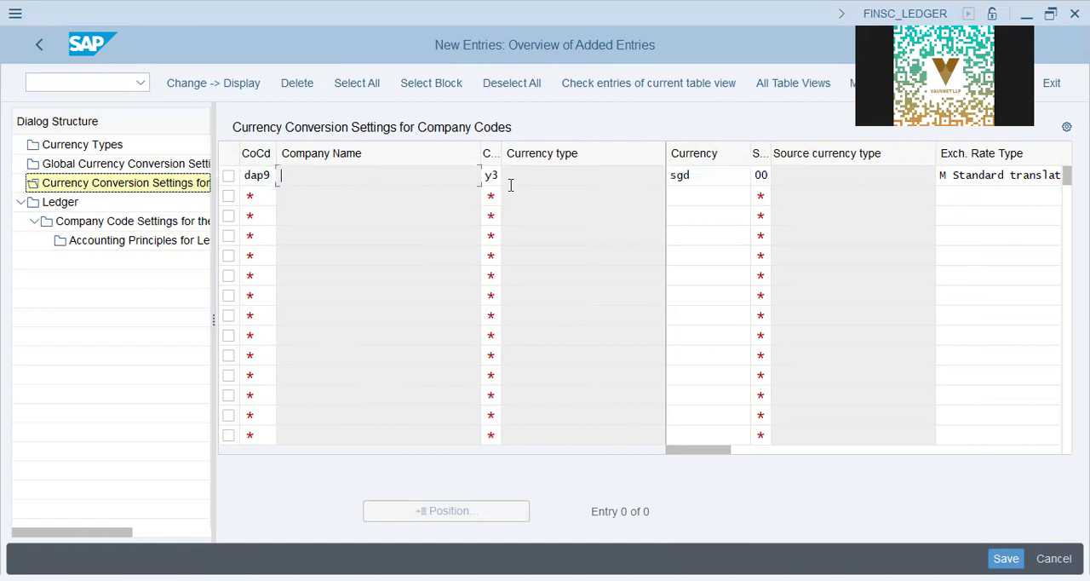
pyautogui.click(537, 174)
pyautogui.click(700, 176)
pyautogui.click(522, 176)
pyautogui.click(699, 178)
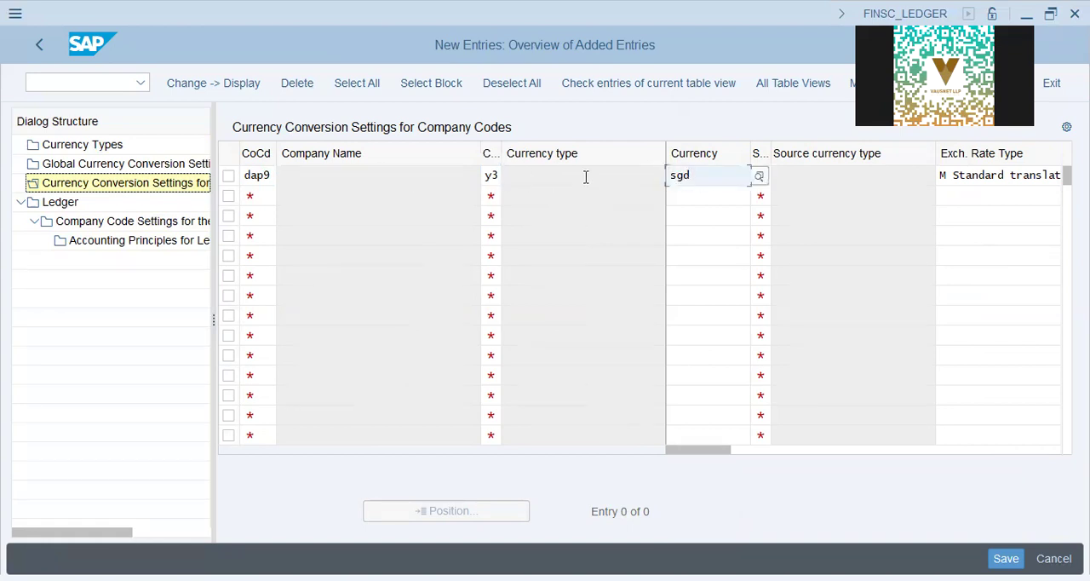
pyautogui.click(714, 177)
pyautogui.click(392, 180)
# - Validate the DAP9 conversion line and save it to the proposed customizing request, closing the consistency messages
pyautogui.press('Return')
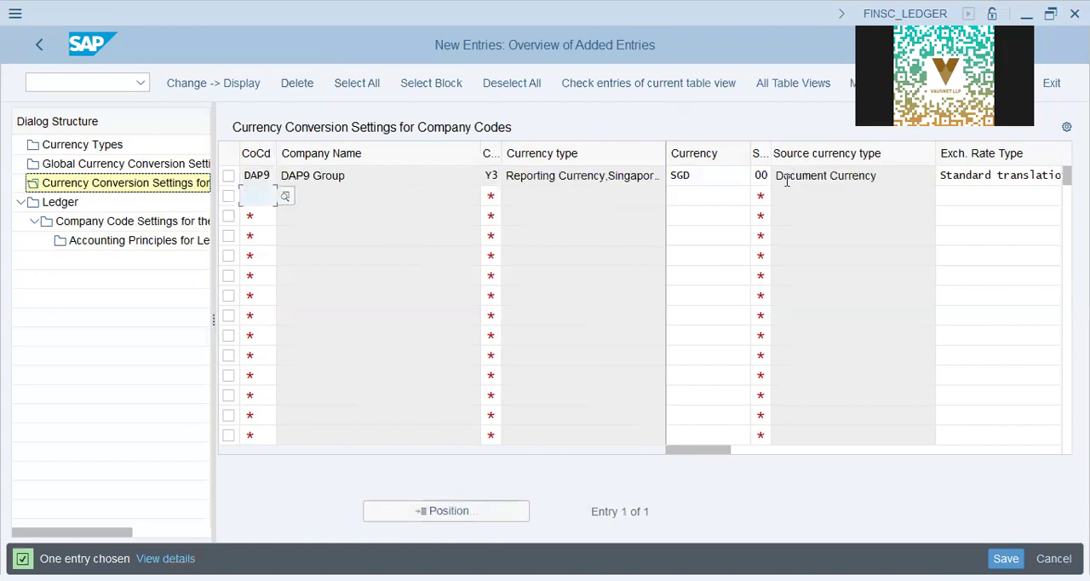
pyautogui.doubleClick(878, 182)
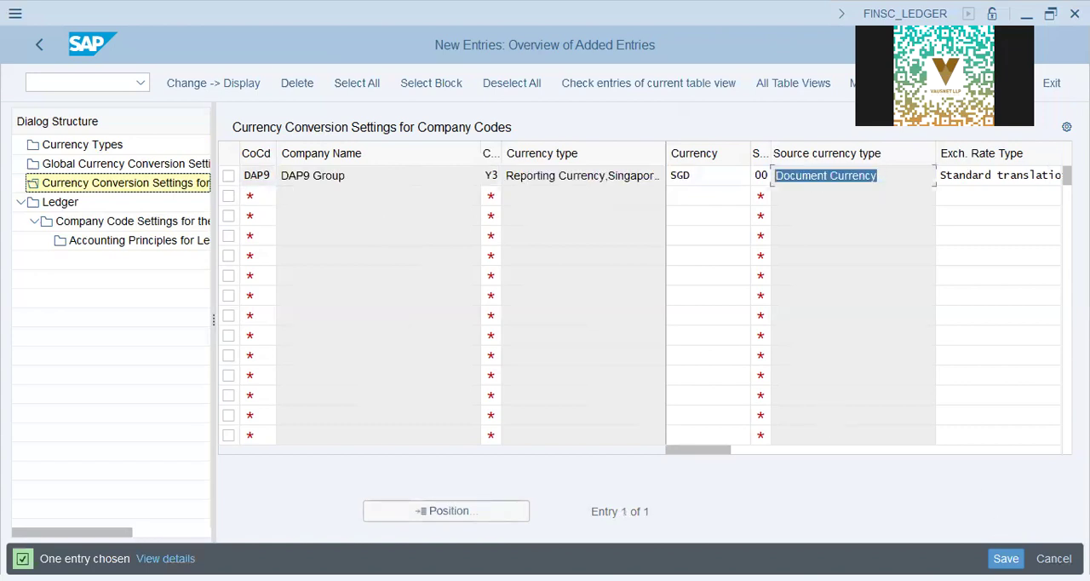
pyautogui.hotkey('ctrl', 's')
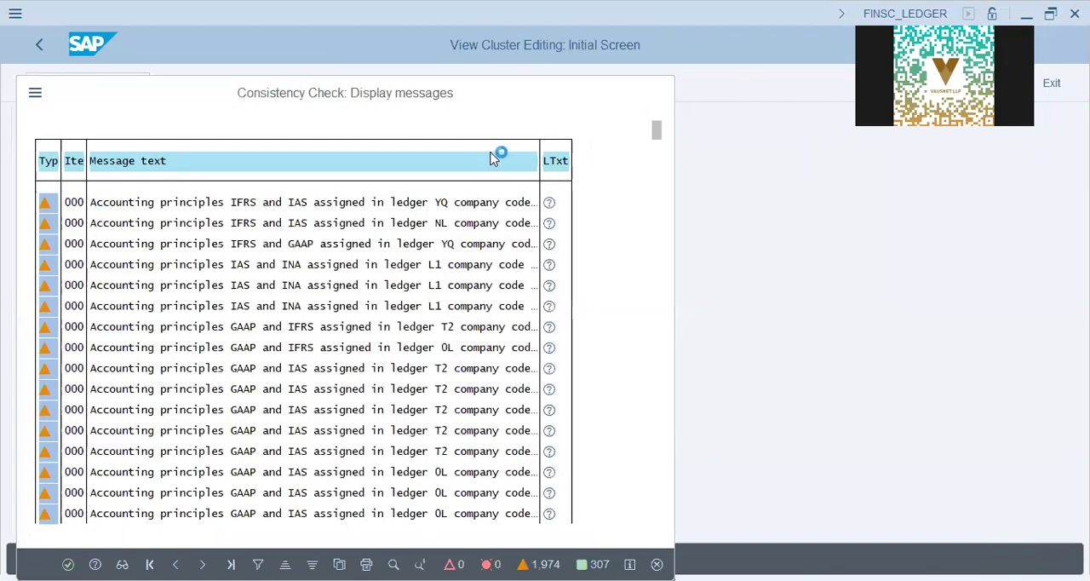
pyautogui.press('Return')
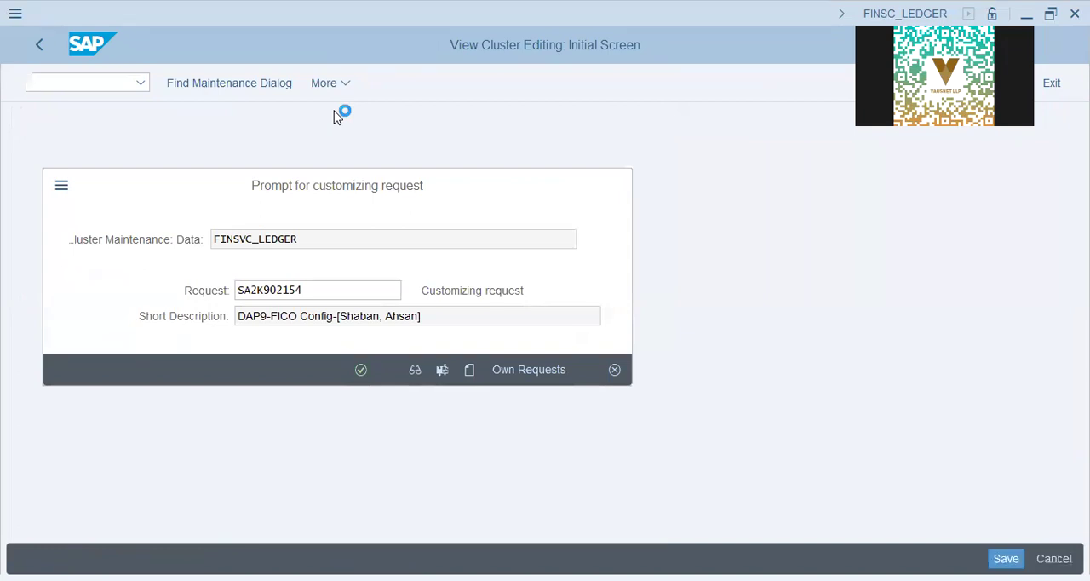
pyautogui.press('Return')
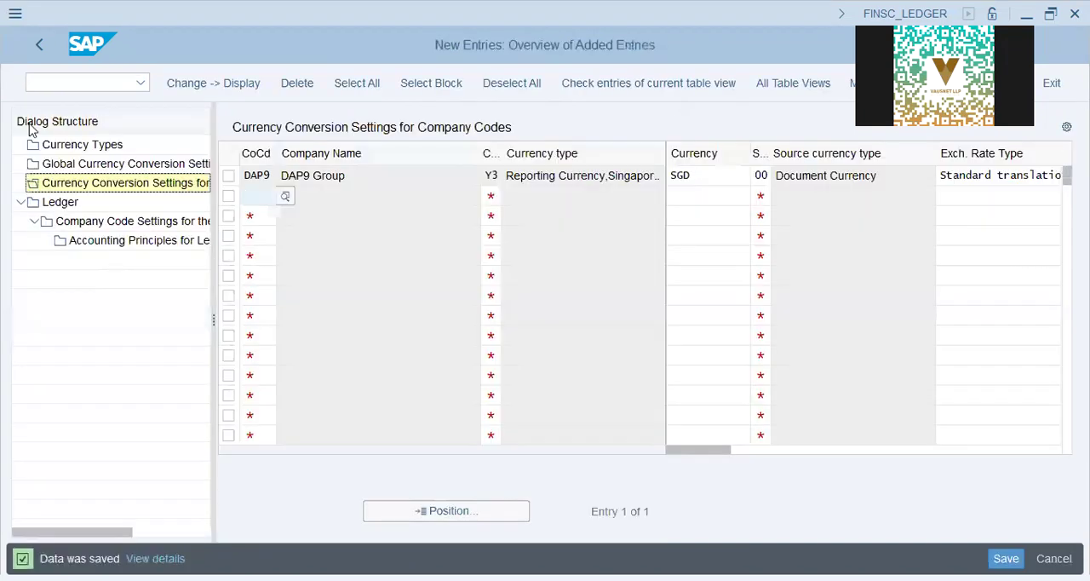
# - Open the Company Code Settings for the Ledger, close the consistency messages and set DAP9's first freely defined currency to Y3
pyautogui.doubleClick(104, 224)
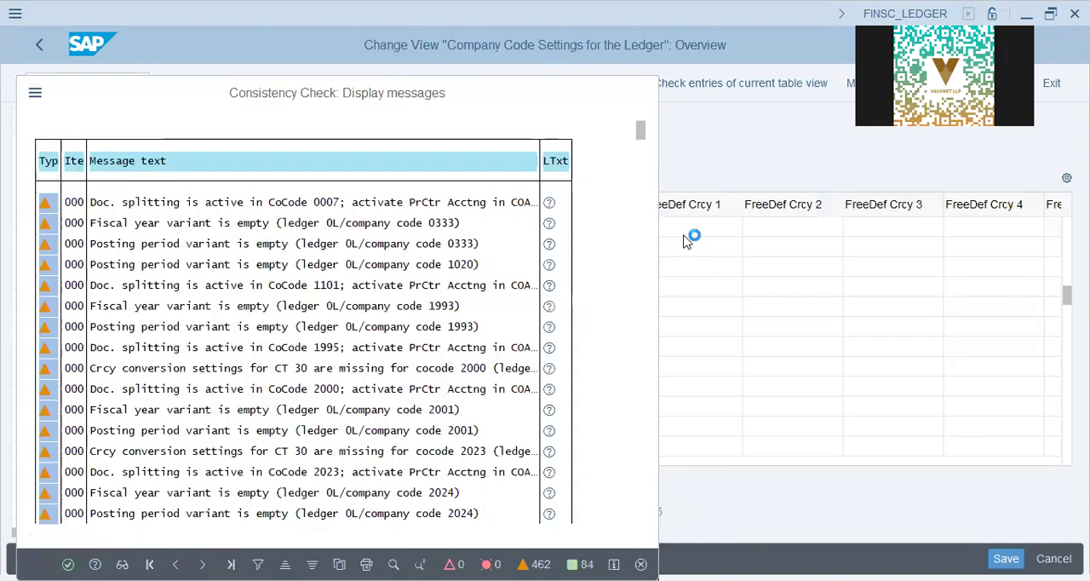
pyautogui.press('Return')
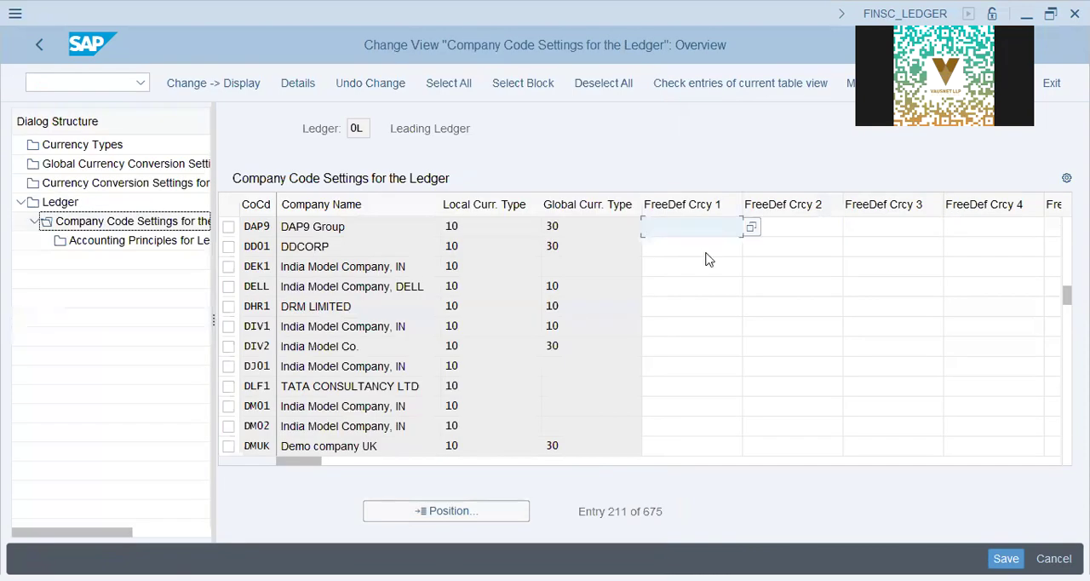
pyautogui.write('y3')
pyautogui.press('Return')
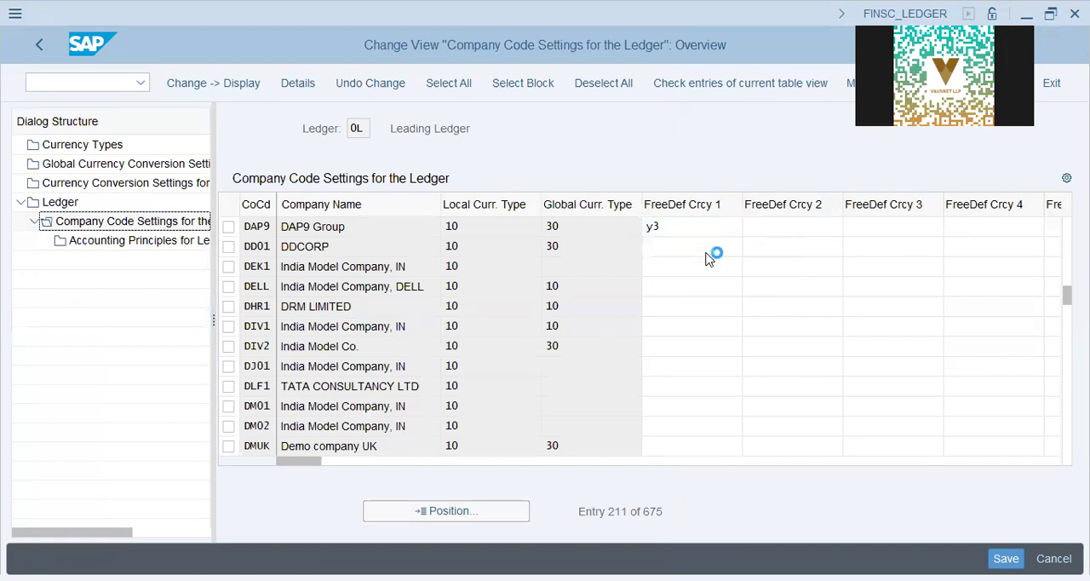
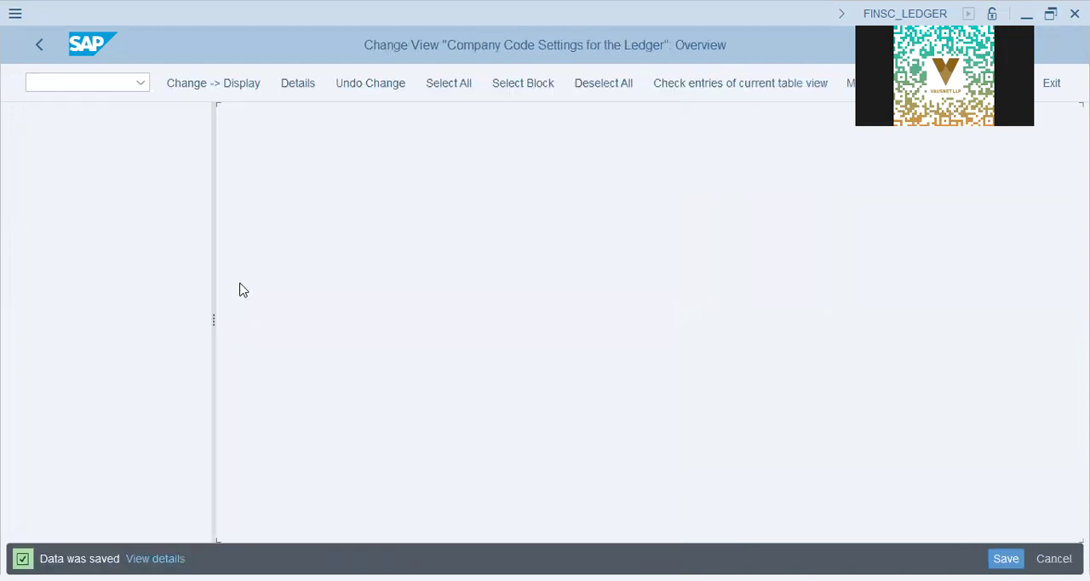
# - Leave the ledger settings, switch to Notepad and review the checklist entries on ledger settings, currency types, material ledger and material valuation activation
pyautogui.click(38, 47)
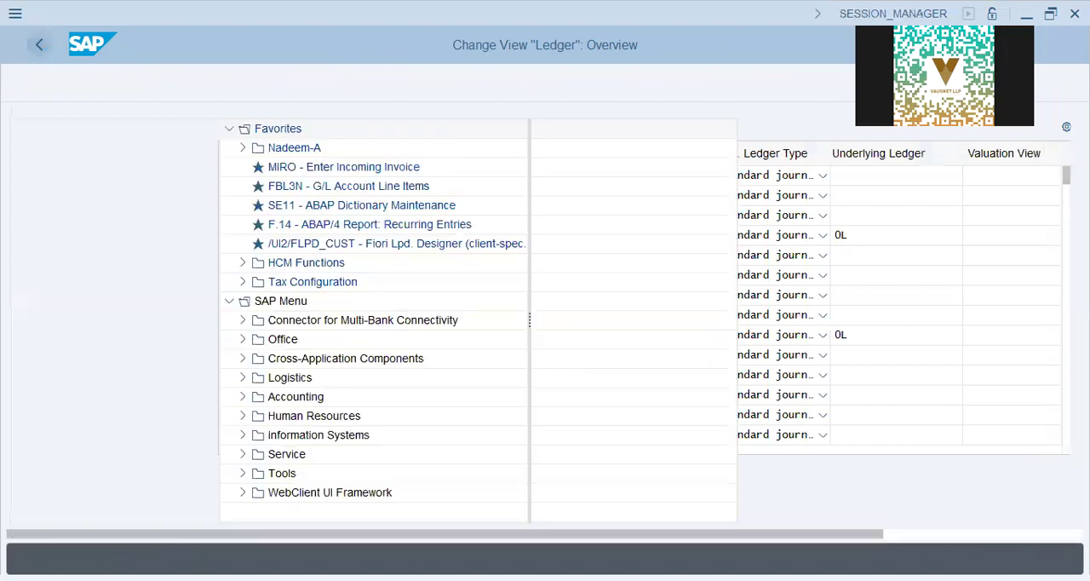
pyautogui.hotkey('alt', 'Tab')
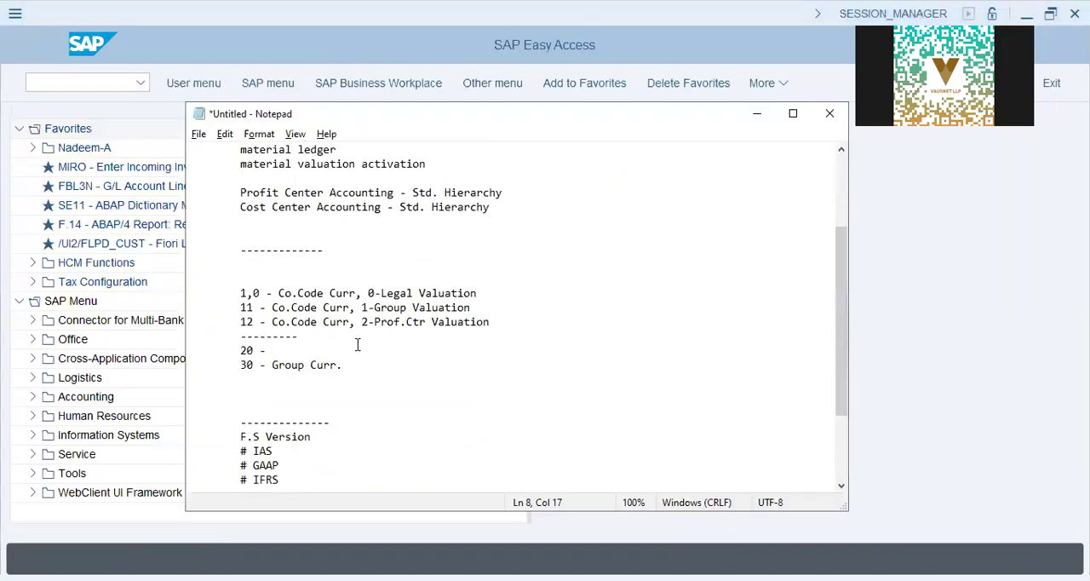
pyautogui.scroll(3, 351, 316)
pyautogui.moveTo(346, 266); pyautogui.dragTo(231, 268)
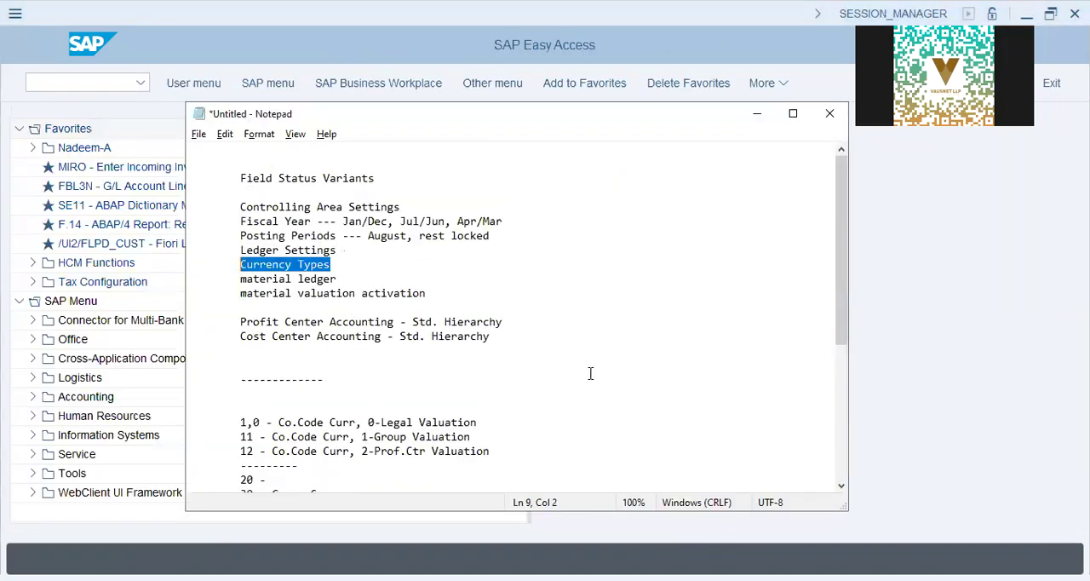
pyautogui.moveTo(346, 250); pyautogui.dragTo(231, 238)
pyautogui.click(332, 264)
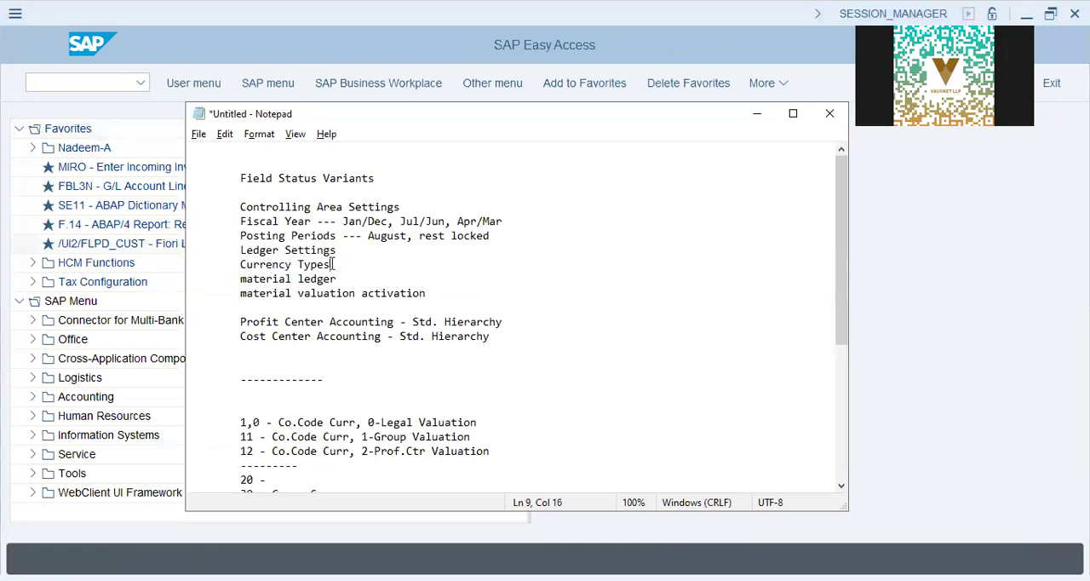
pyautogui.moveTo(339, 278); pyautogui.dragTo(188, 273)
pyautogui.moveTo(426, 293); pyautogui.dragTo(138, 288)
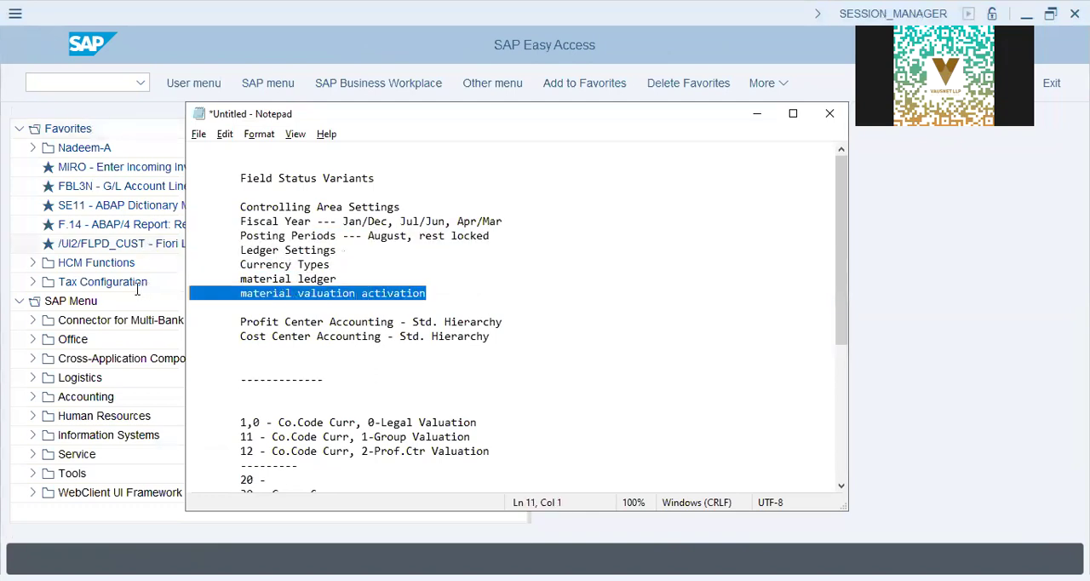
# - Switch back to SAP, open the SAP Customizing Implementation Guide and expand its Financial Accounting node
pyautogui.click(95, 83)
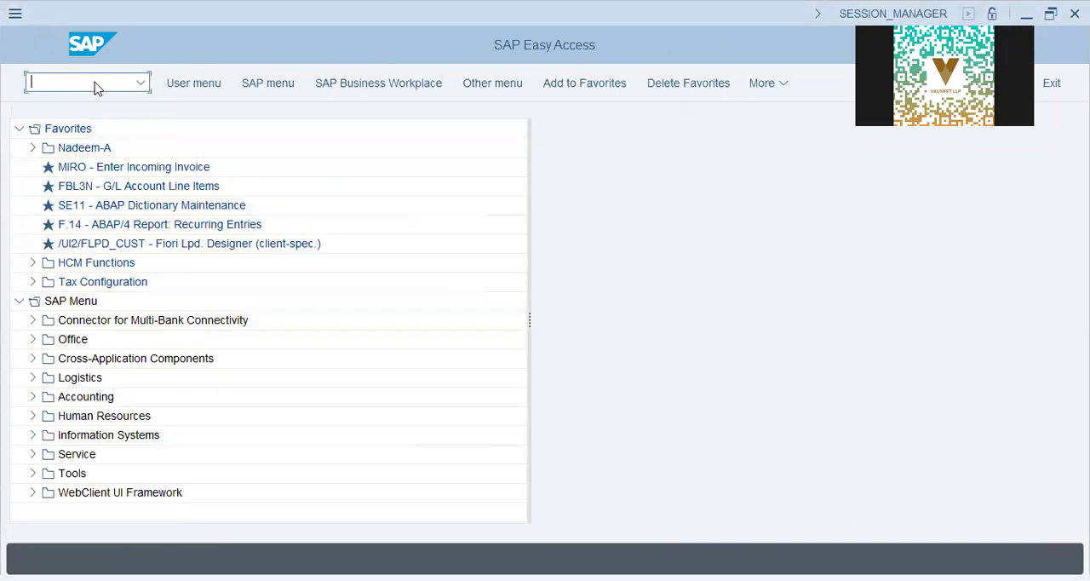
pyautogui.write('/n')
pyautogui.press('Return')
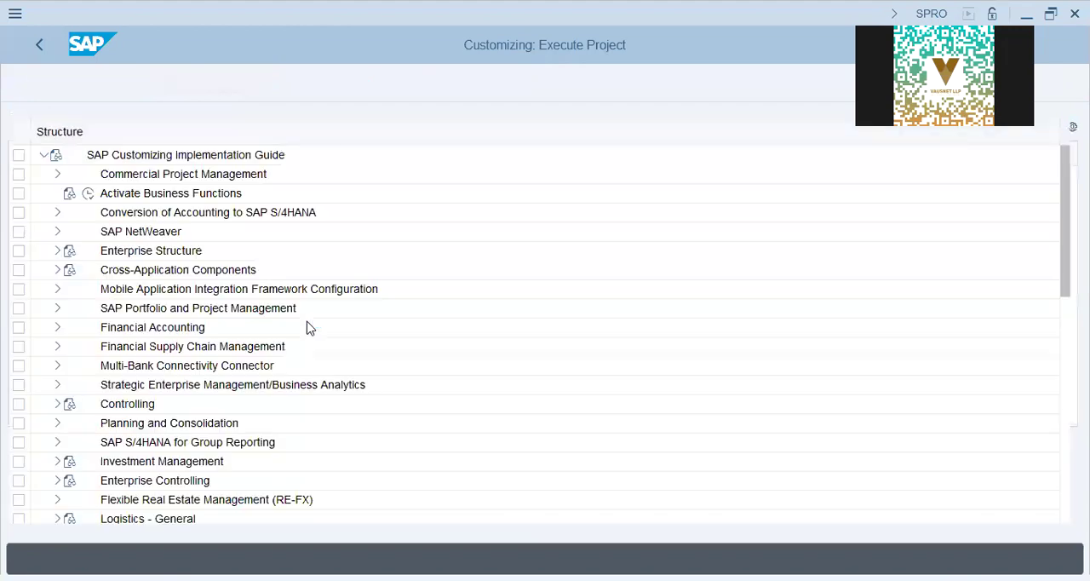
pyautogui.click(128, 366)
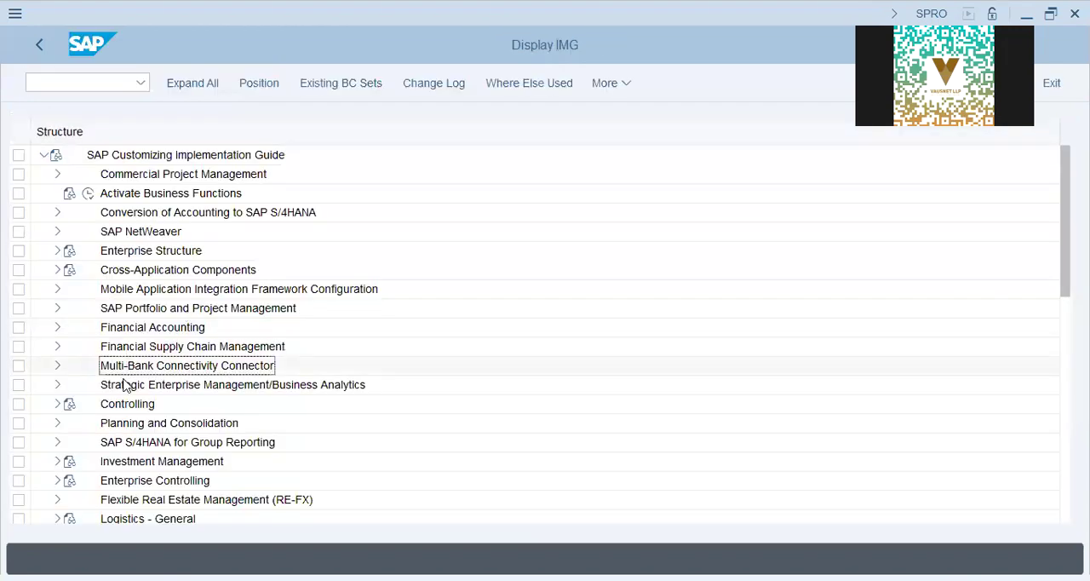
pyautogui.click(59, 329)
# - Open Maintain Currency and Valuation Profile from the Basic Settings of Multiple Valuation Approaches/Transfer Prices, under Ledgers and Parallel Valuation Approaches
pyautogui.click(72, 289)
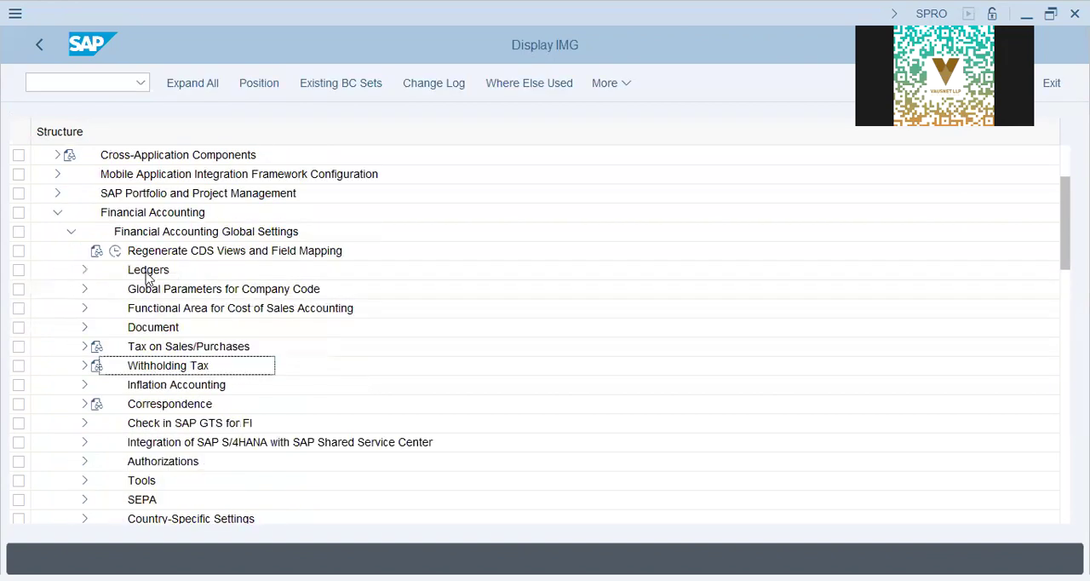
pyautogui.click(83, 270)
pyautogui.click(149, 347)
pyautogui.click(98, 346)
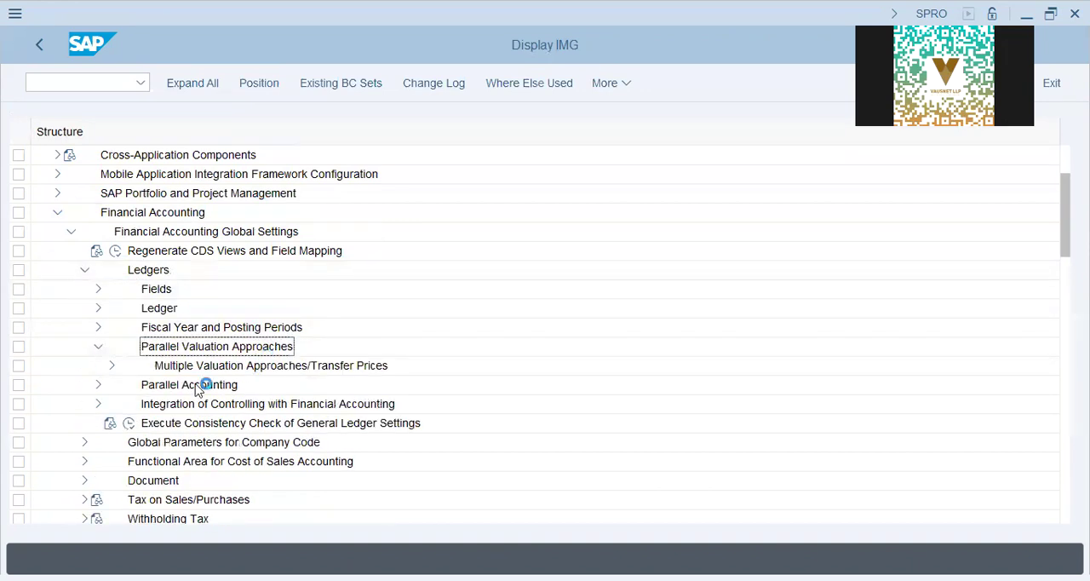
pyautogui.click(109, 368)
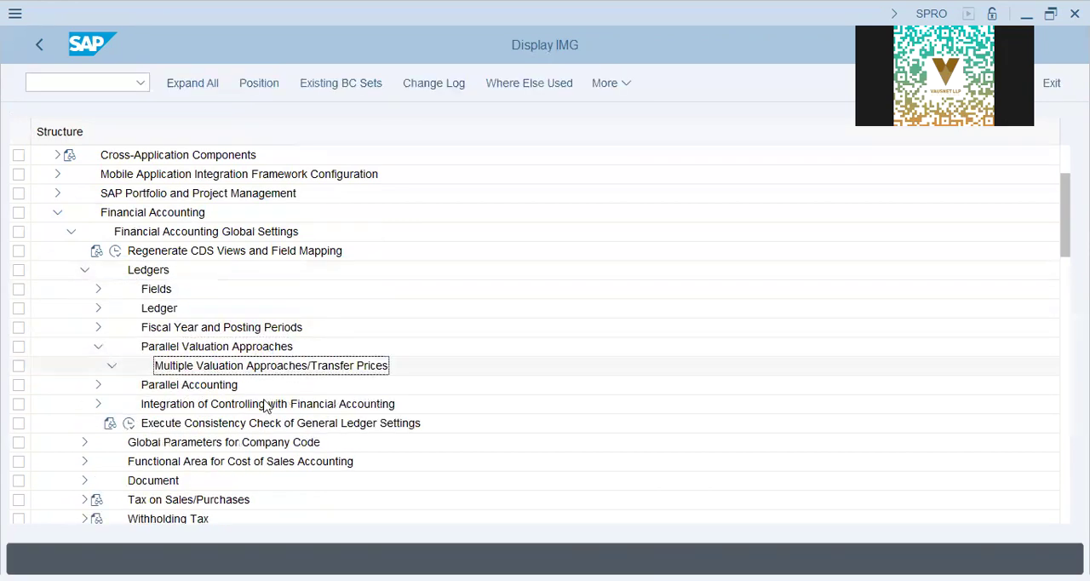
pyautogui.click(126, 405)
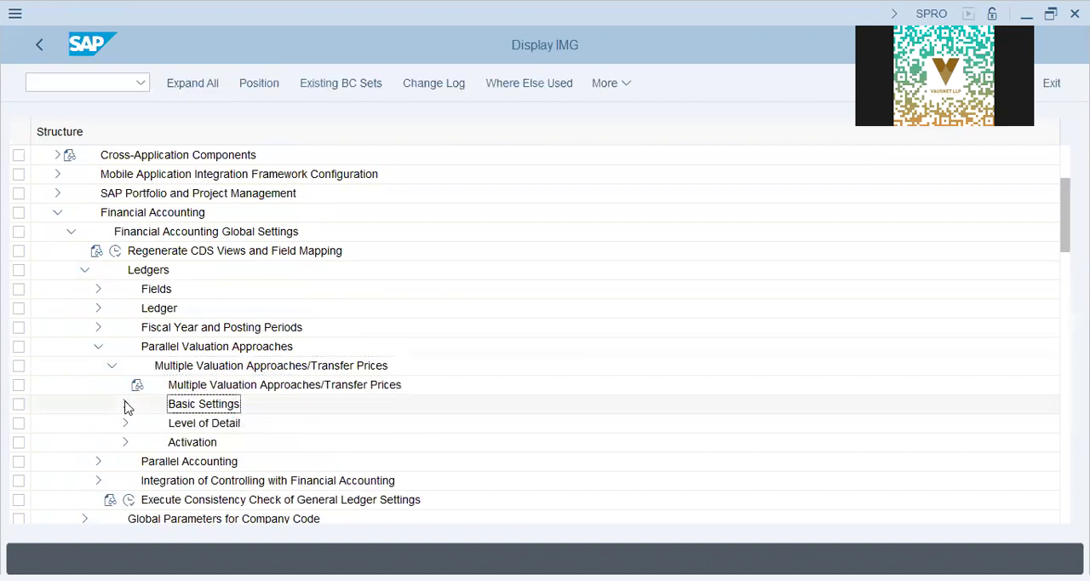
pyautogui.click(236, 410)
pyautogui.click(169, 405)
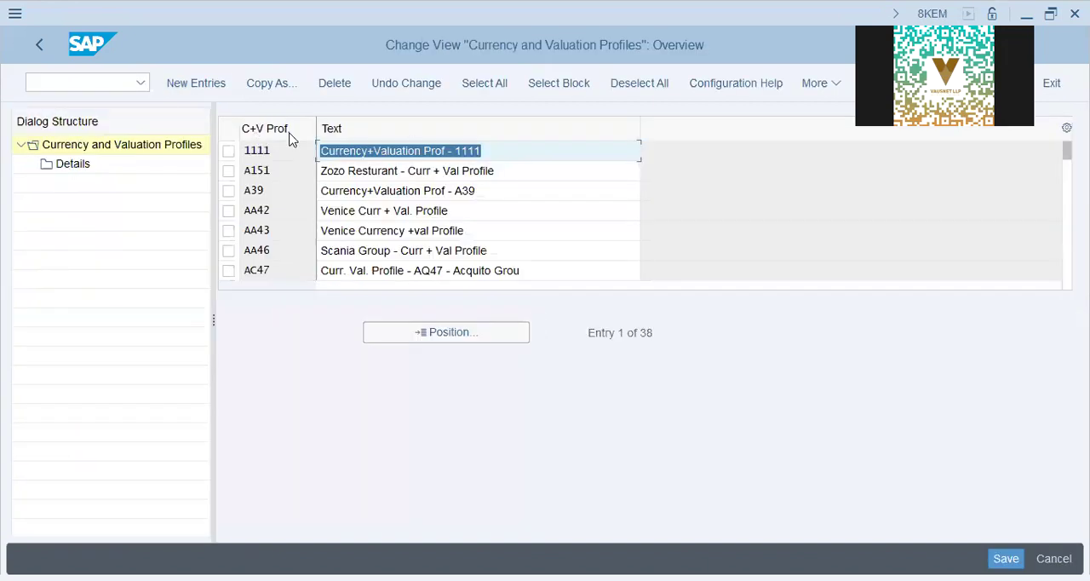
# - Add a new currency and valuation profile DAP9 with the text "DAP9 Curr. Val. Profile"
pyautogui.click(225, 85)
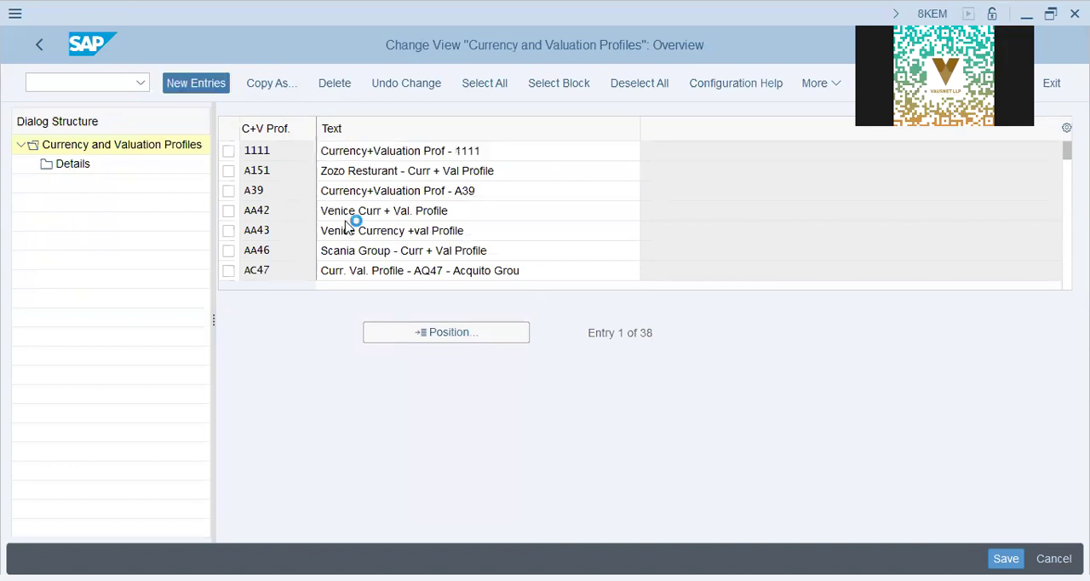
pyautogui.write('dap9')
pyautogui.press('Tab')
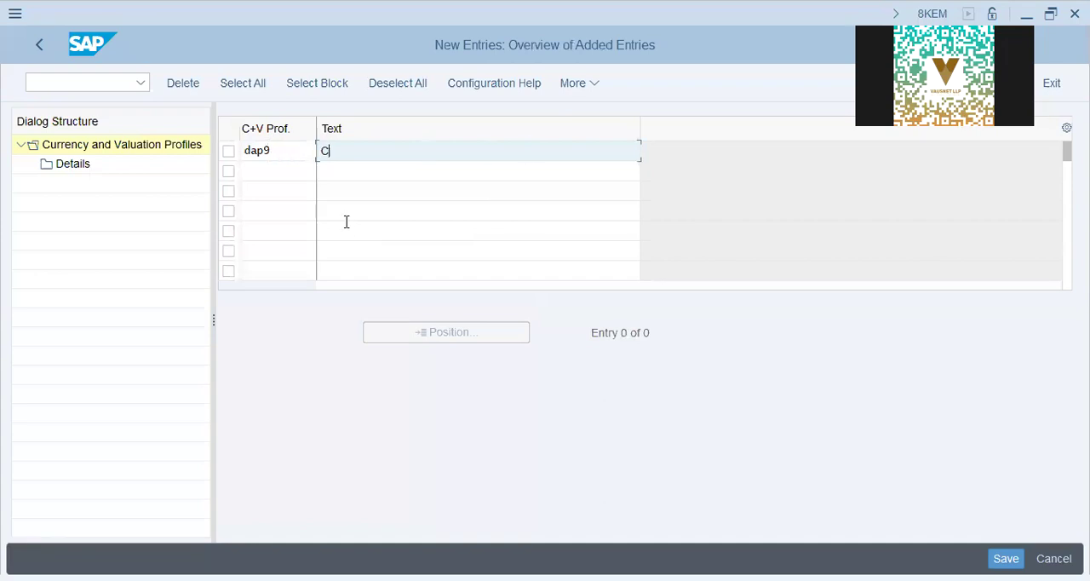
pyautogui.write('Curr. Val. Prof')
pyautogui.press('BackSpace')
pyautogui.write('ofildap 9')
pyautogui.press('BackSpace')
pyautogui.press('BackSpace')
pyautogui.press('BackSpace')
pyautogui.press('BackSpace')
pyautogui.press('BackSpace')
pyautogui.write('DAP9')
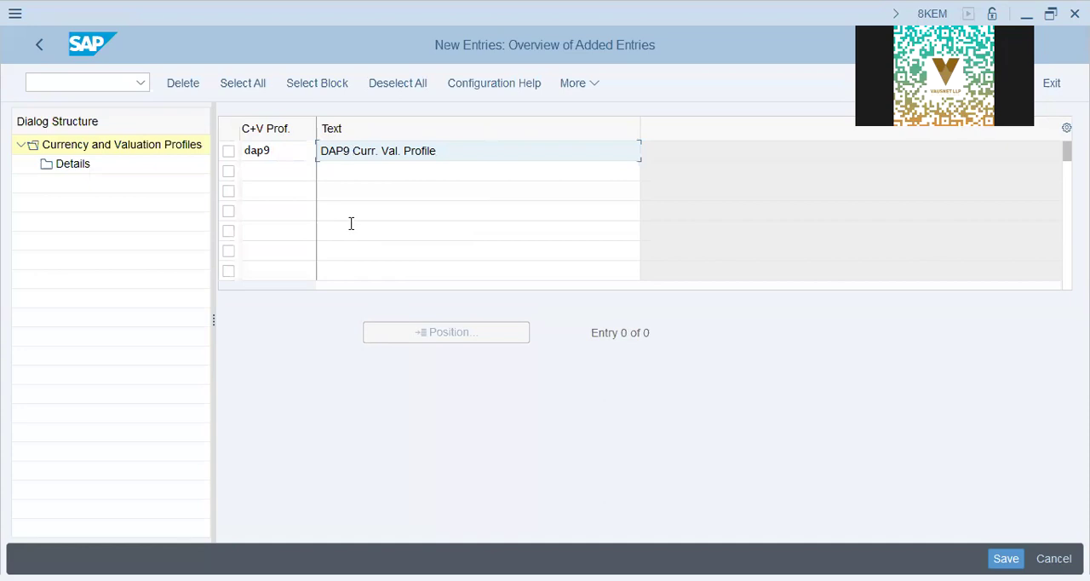
# - Save the DAP9 profile to the proposed customizing request and open its details
pyautogui.press('Return')
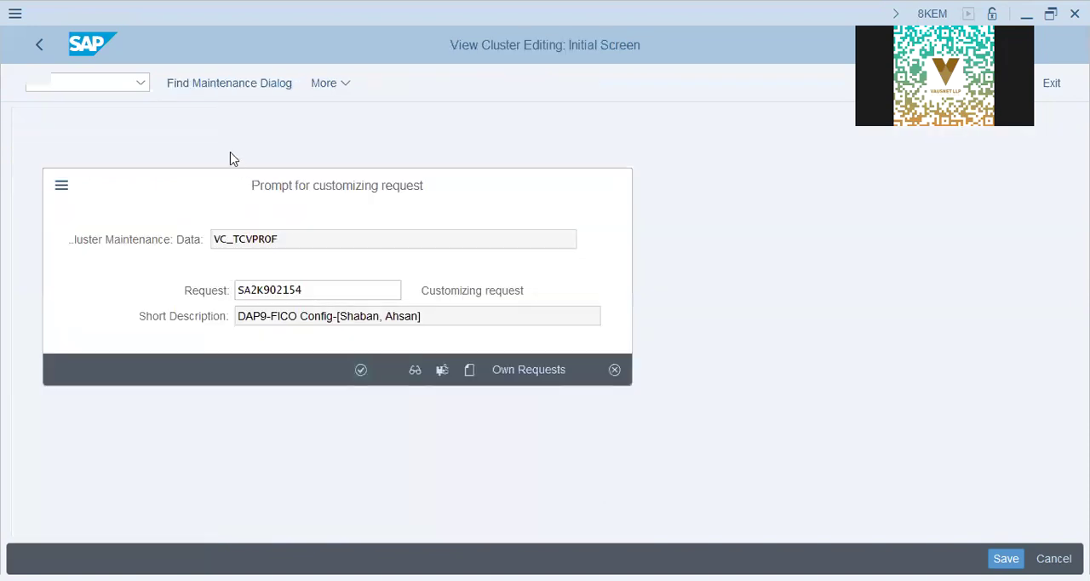
pyautogui.press('Return')
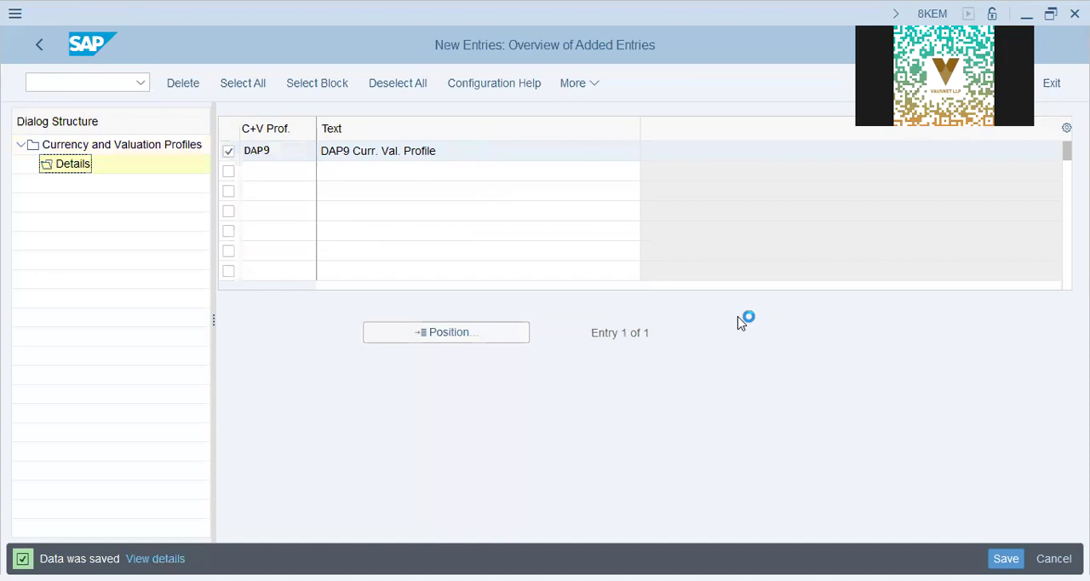
pyautogui.click(477, 227)
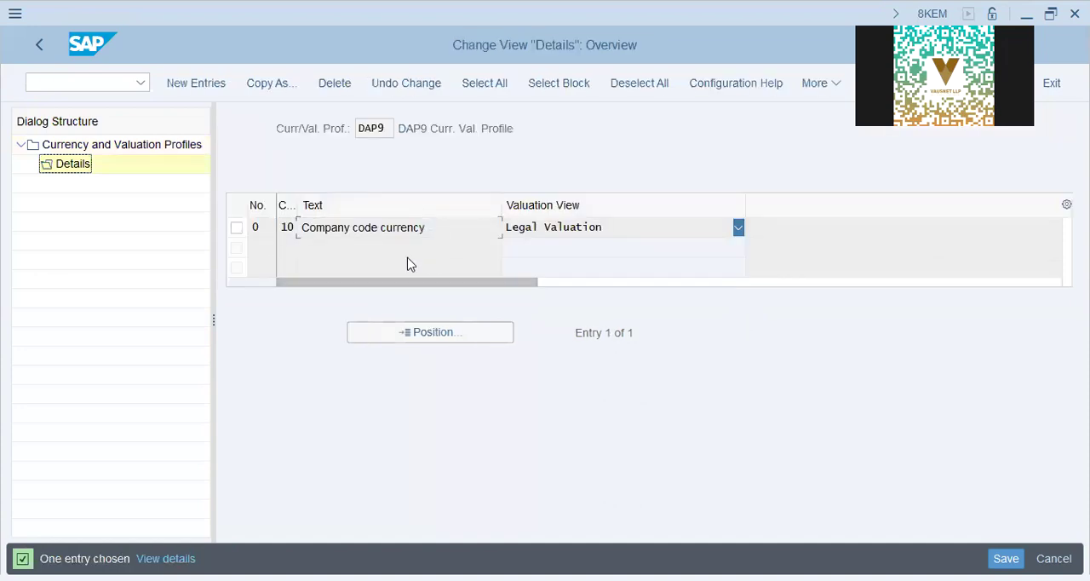
pyautogui.press('Tab')
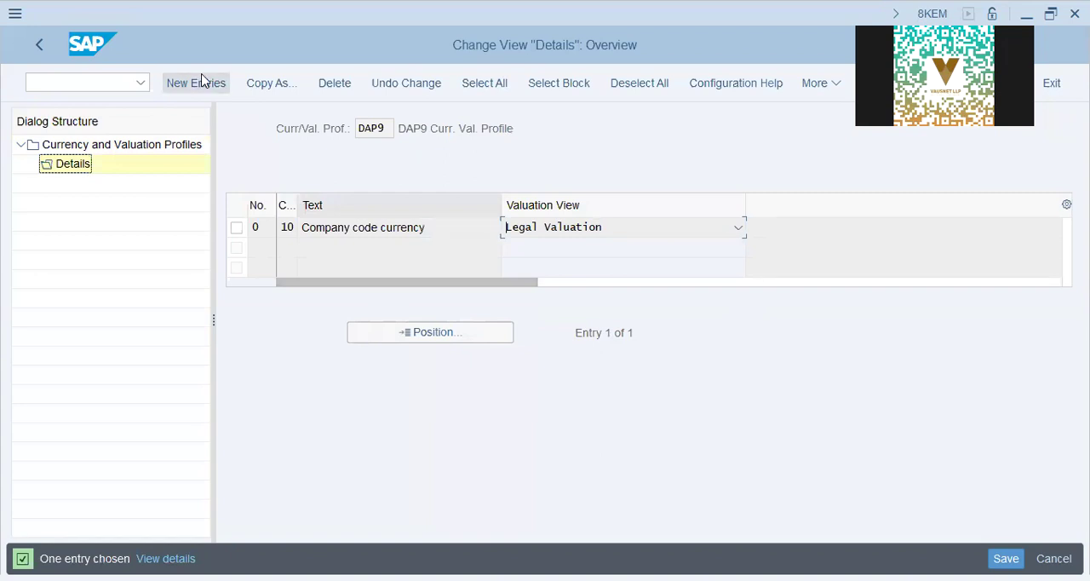
# - Add and save detail entry 02 for profile DAP9 with currency type 30 and the valuation view Group Valuation
pyautogui.click(202, 81)
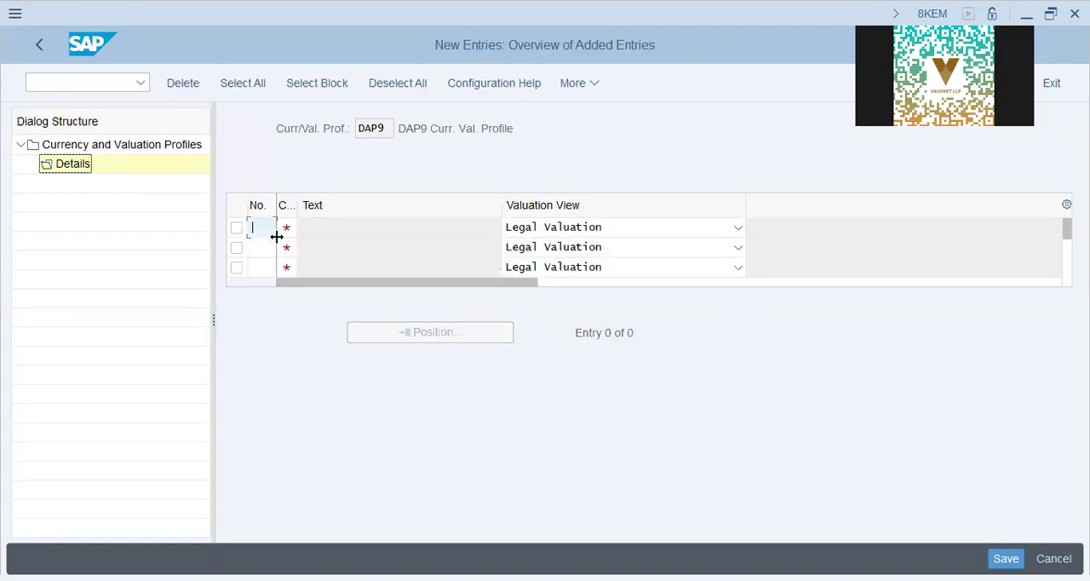
pyautogui.write('02')
pyautogui.press('Tab')
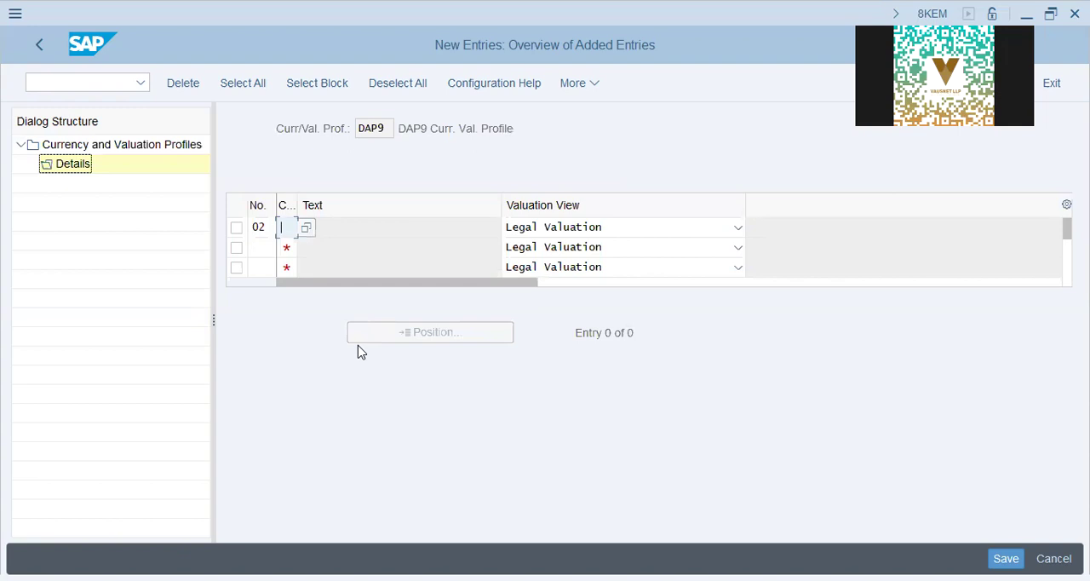
pyautogui.write('30')
pyautogui.press('Tab')
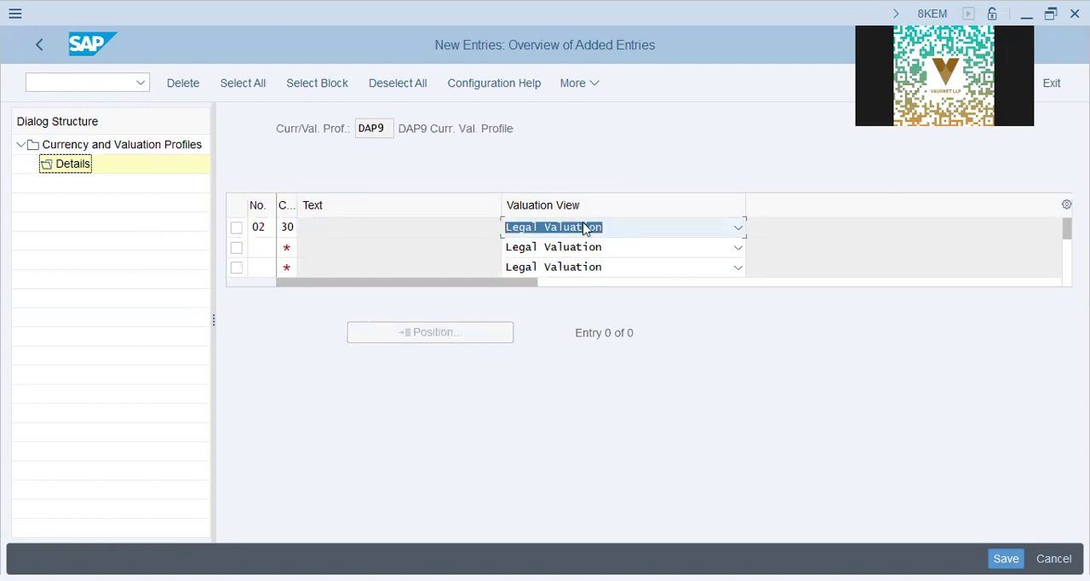
pyautogui.click(586, 228)
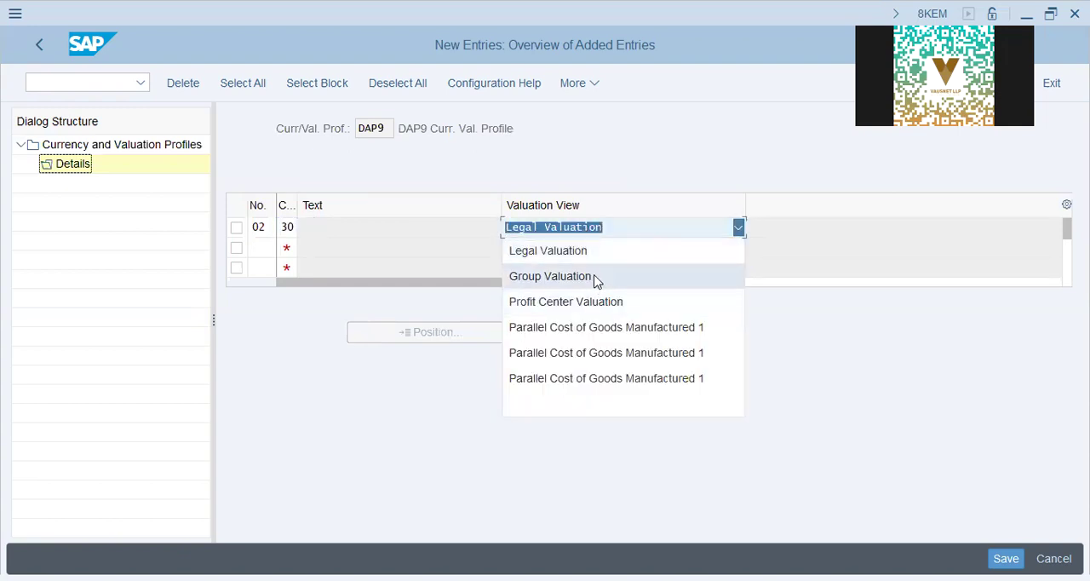
pyautogui.click(596, 278)
pyautogui.press('Return')
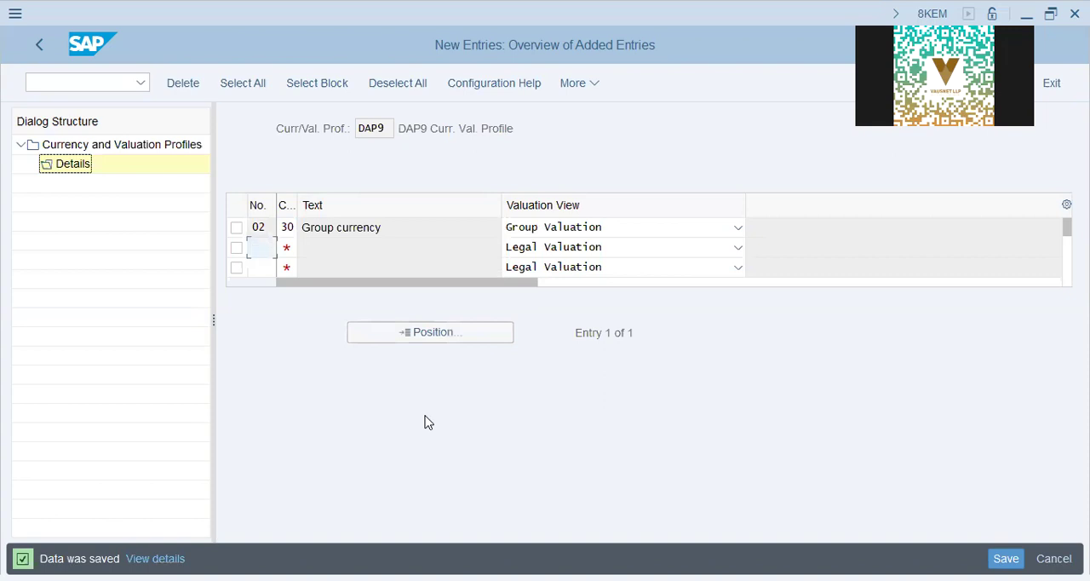
# - Return to the implementation guide and open Assign Currency and Valuation Profile to Controlling Area
pyautogui.click(36, 51)
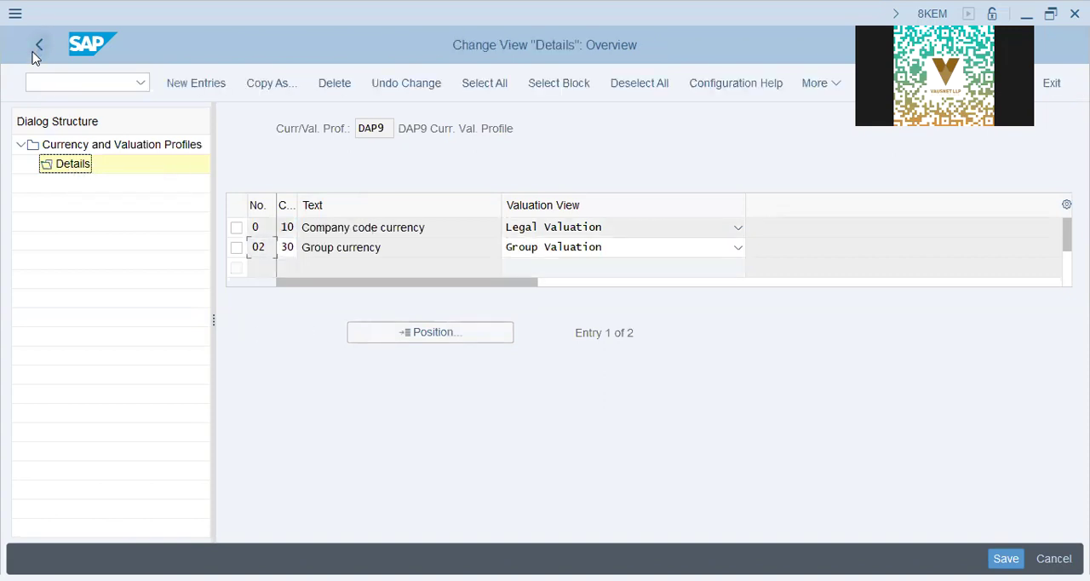
pyautogui.click(34, 52)
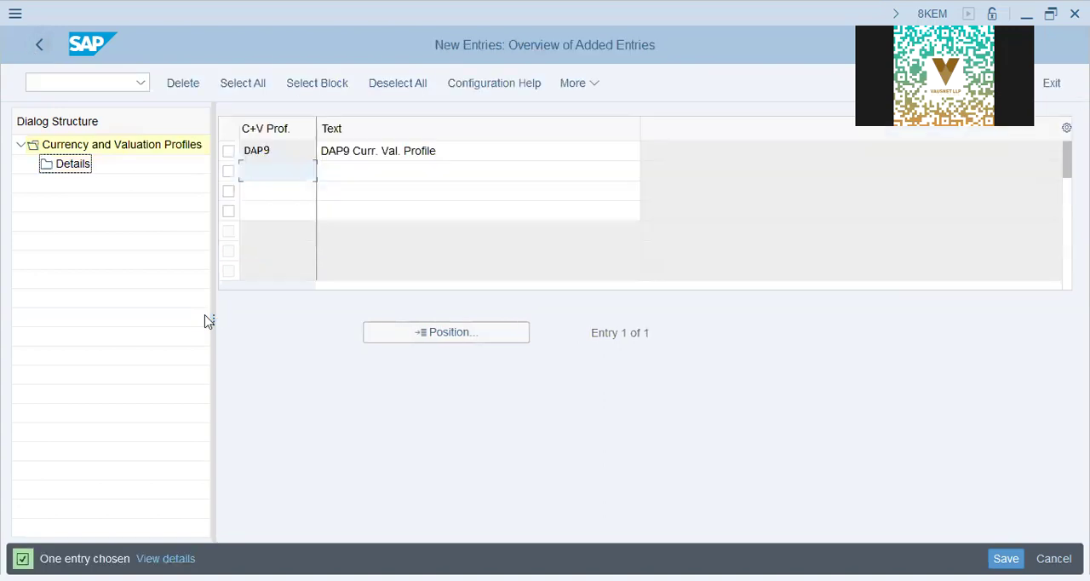
pyautogui.click(38, 44)
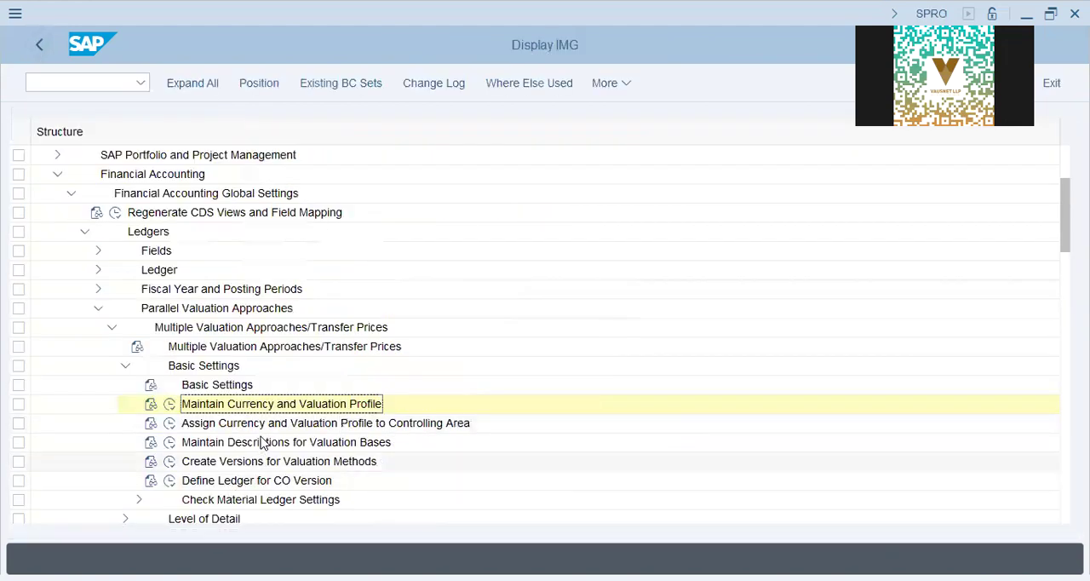
pyautogui.click(269, 424)
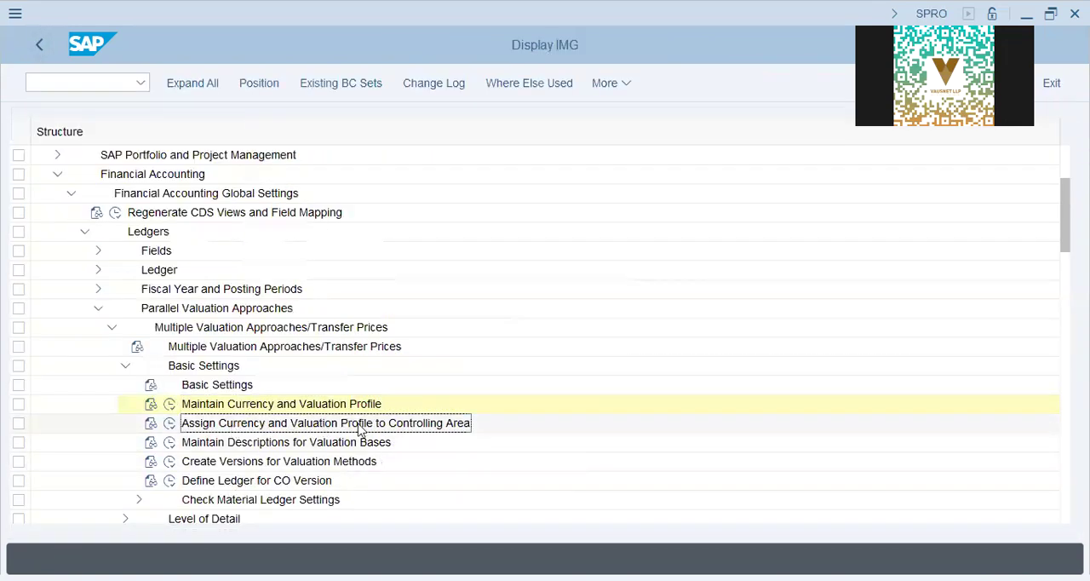
pyautogui.click(169, 423)
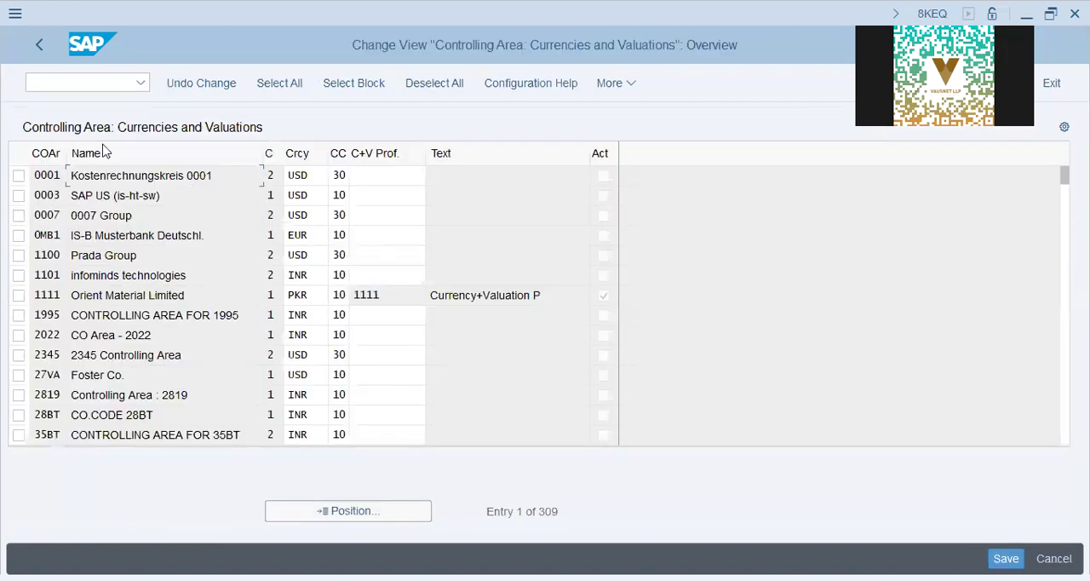
# - Assign currency and valuation profile DAP9 to controlling area DAP9 and save it to the proposed customizing request
pyautogui.click(392, 183)
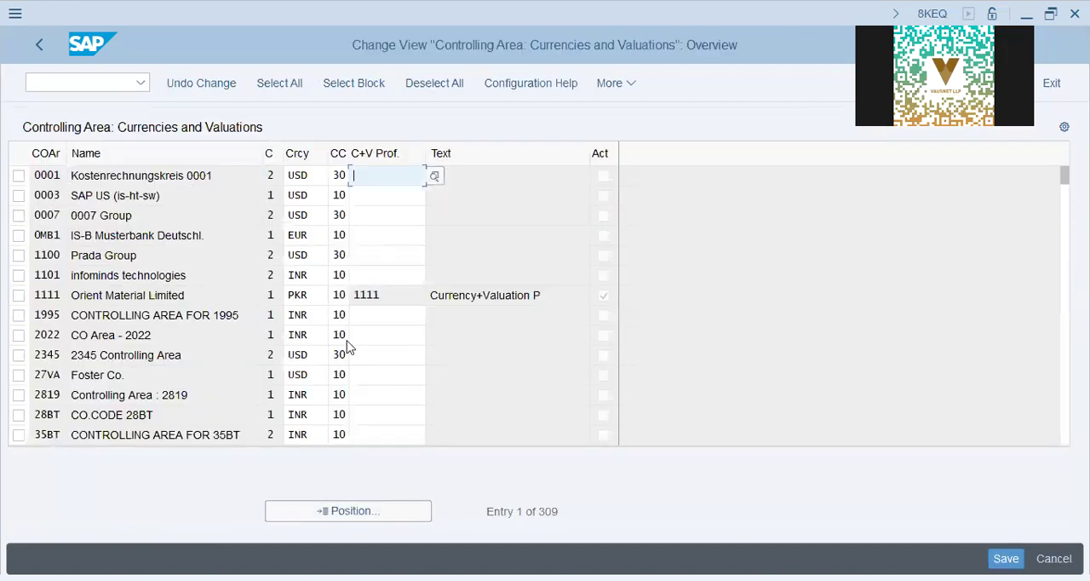
pyautogui.click(356, 511)
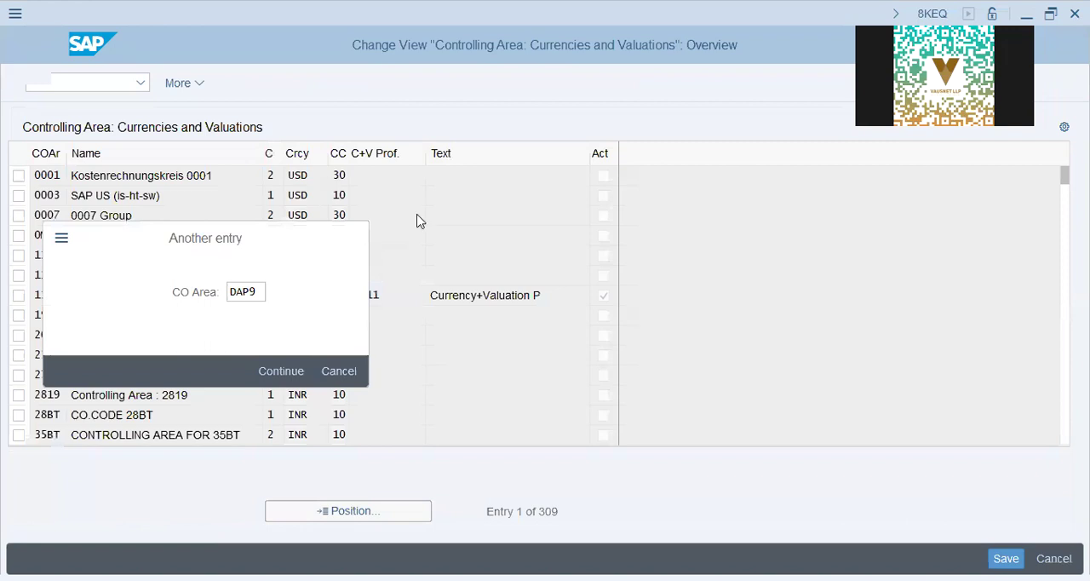
pyautogui.press('Return')
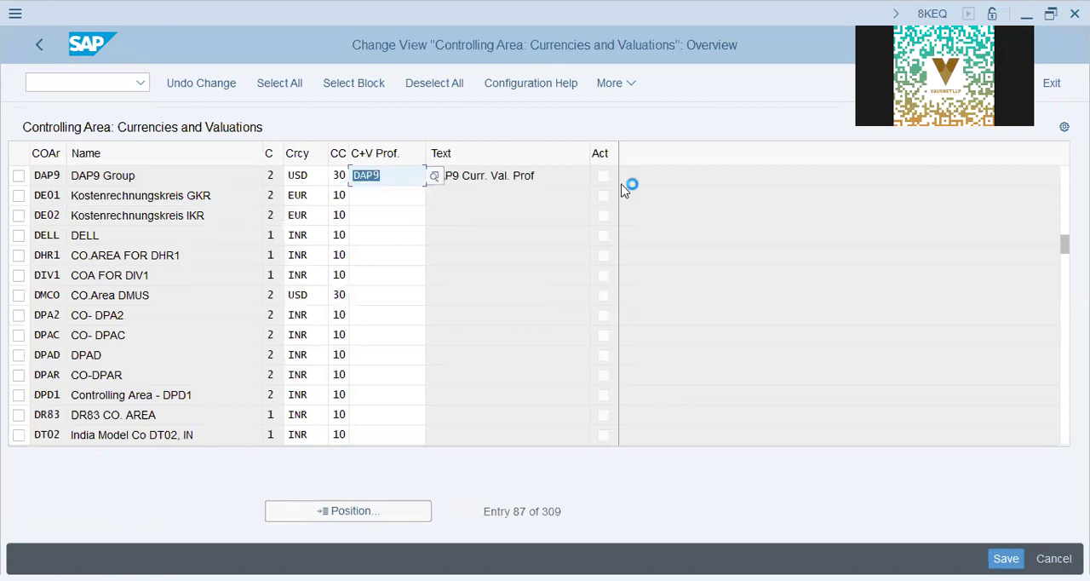
pyautogui.hotkey('ctrl', 's')
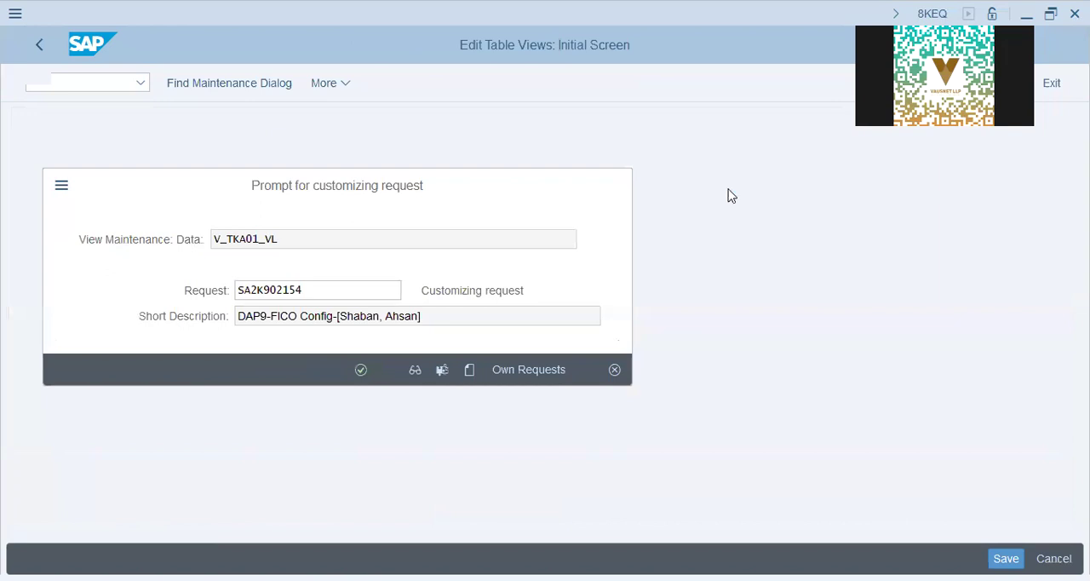
pyautogui.press('Return')
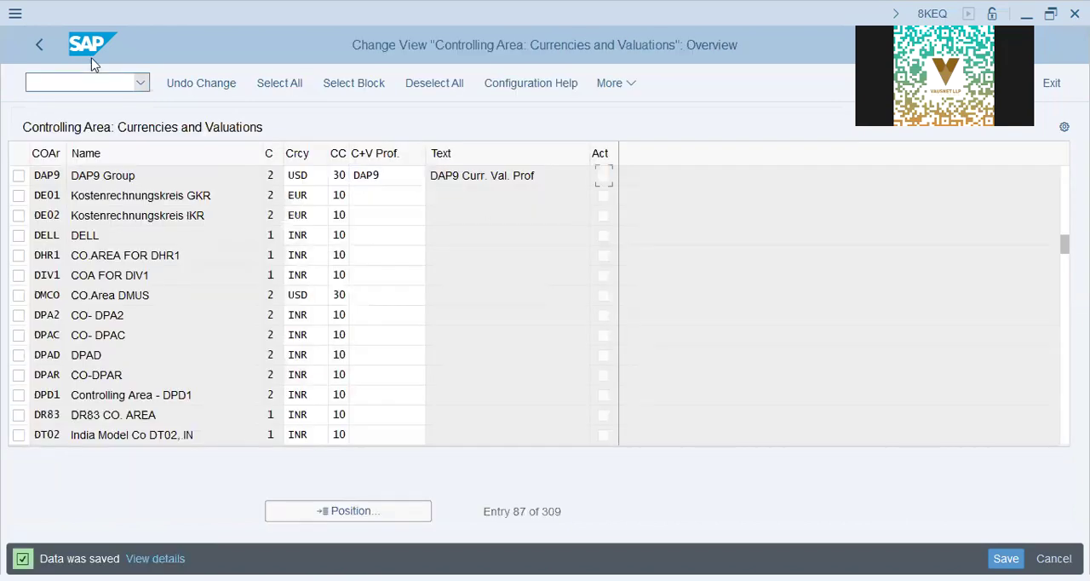
# - Return to the implementation guide and look through the activities following Assign Currency and Valuation Profile to Controlling Area
pyautogui.press('F3')
pyautogui.click(262, 444)
pyautogui.scroll(-3, 44, 419)
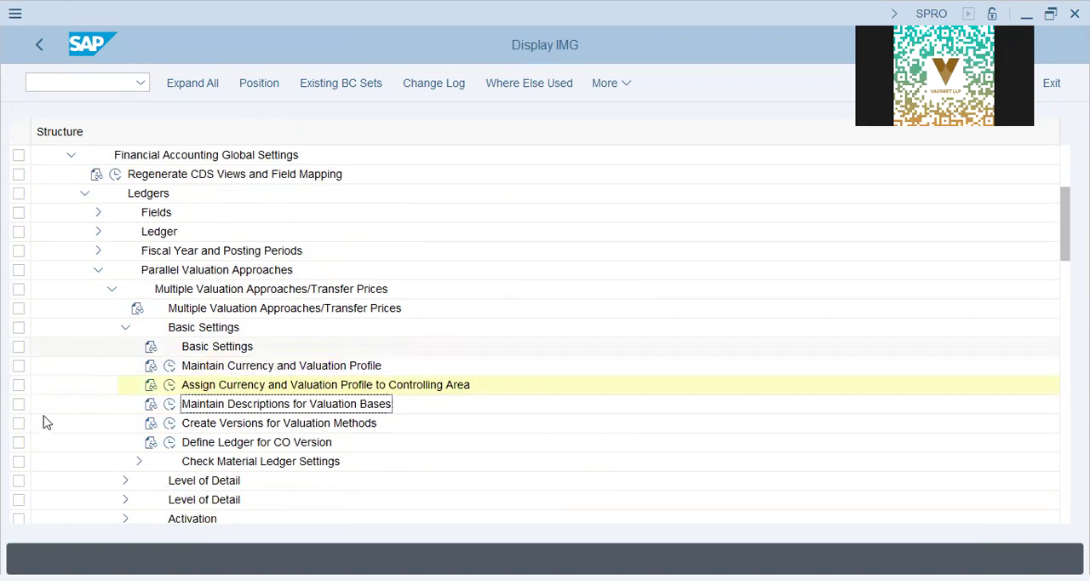
pyautogui.scroll(-5, 46, 423)
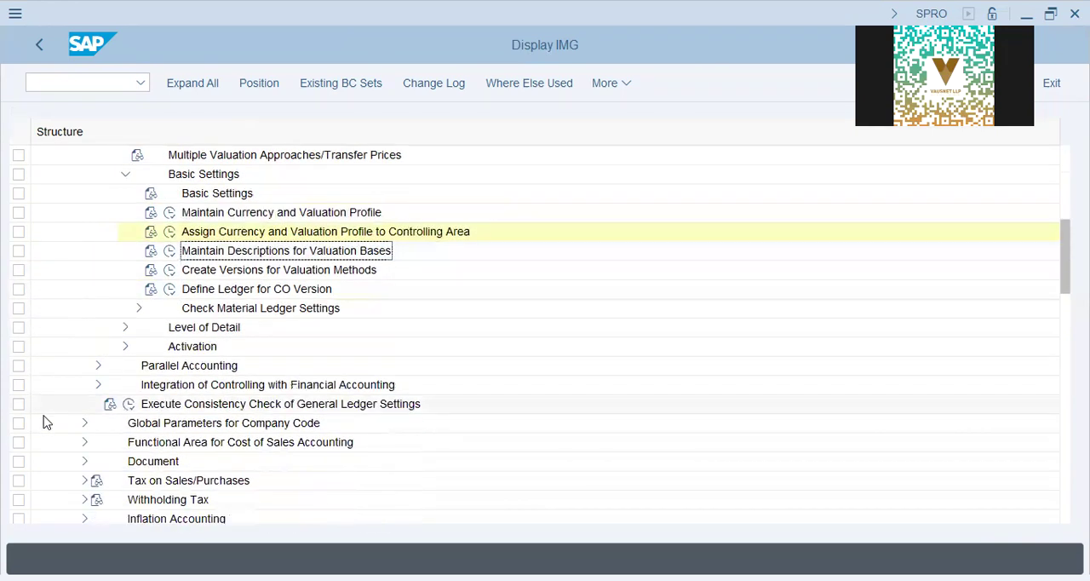
pyautogui.scroll(-3, 46, 422)
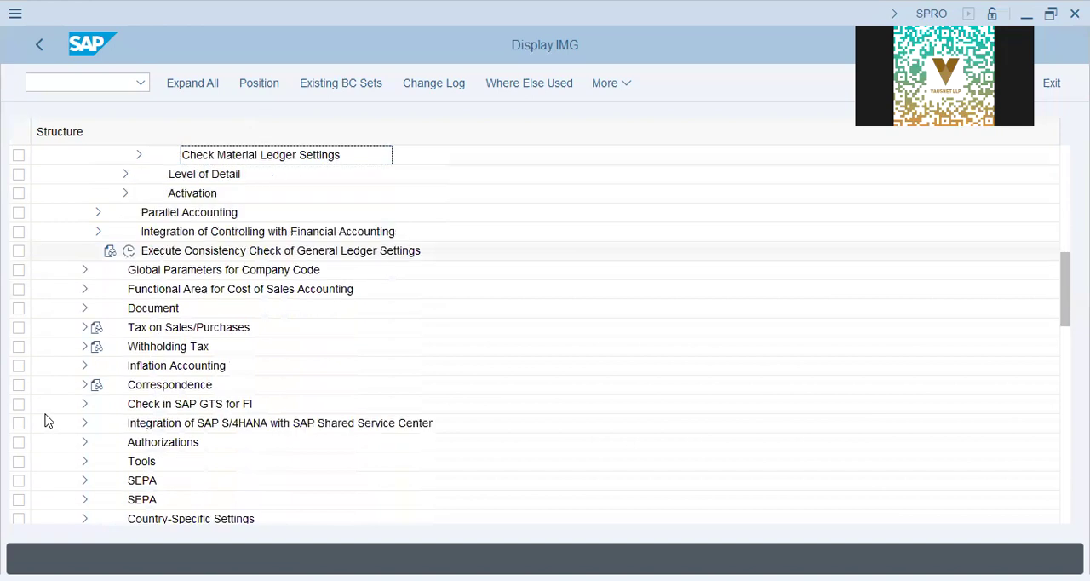
pyautogui.scroll(4, 606, 282)
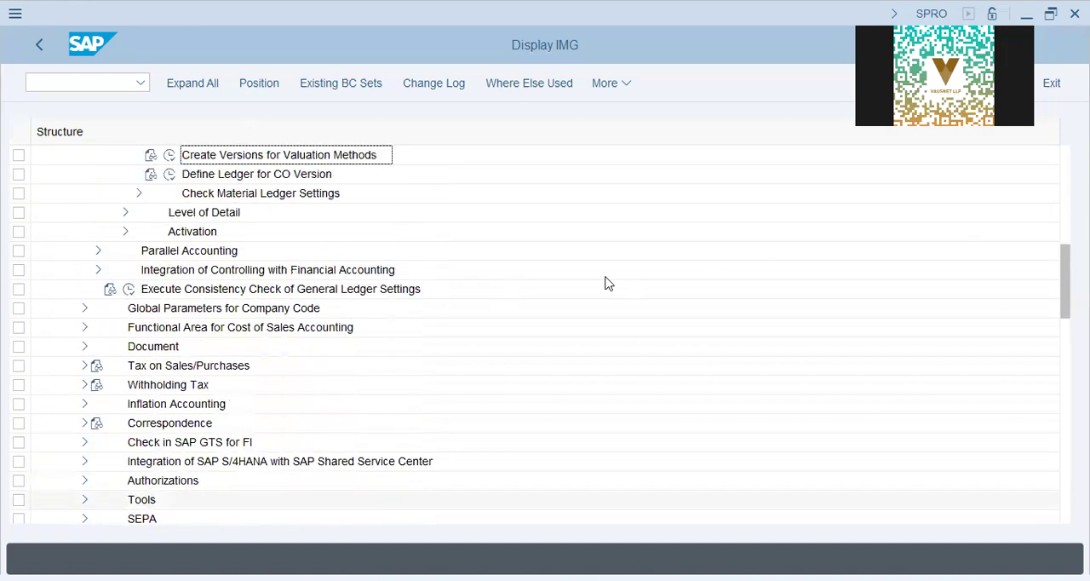
pyautogui.scroll(4, 332, 375)
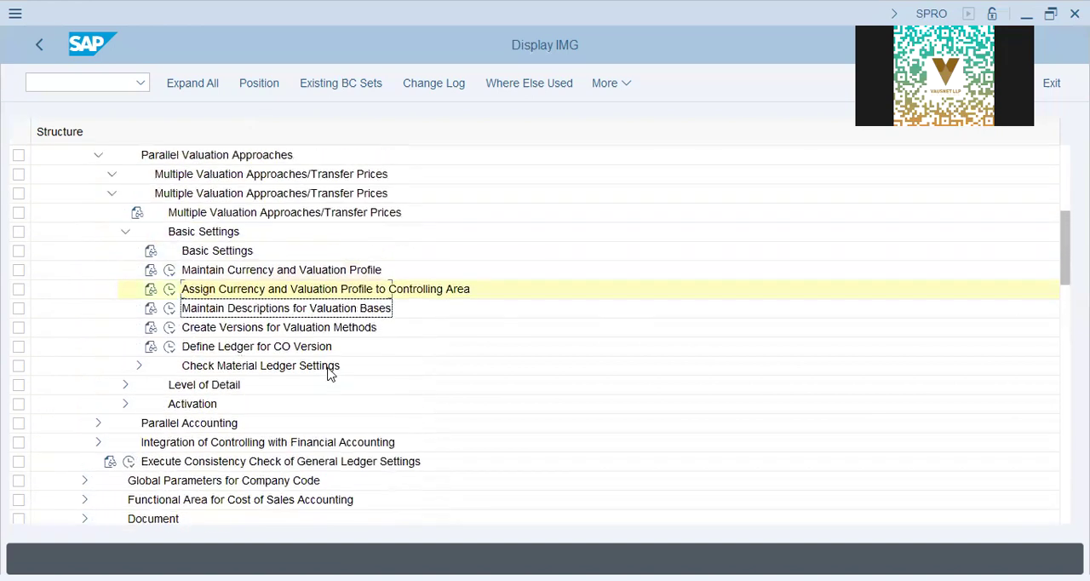
pyautogui.scroll(4, 328, 372)
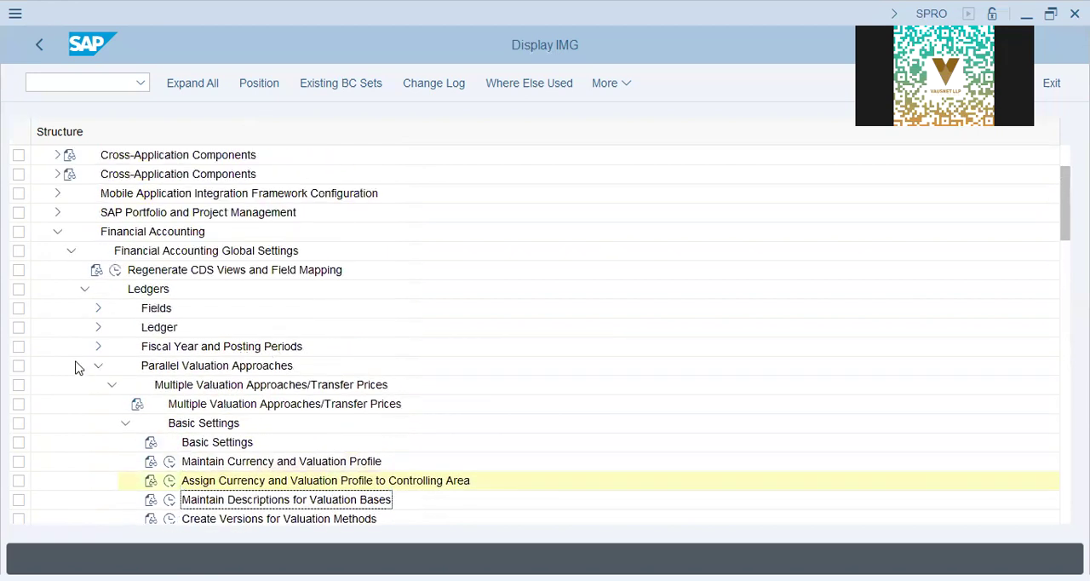
# - Open Define Plant under Enterprise Structure, Definition, Logistics - General, and start a new plant entry
pyautogui.scroll(3, 75, 366)
pyautogui.click(56, 329)
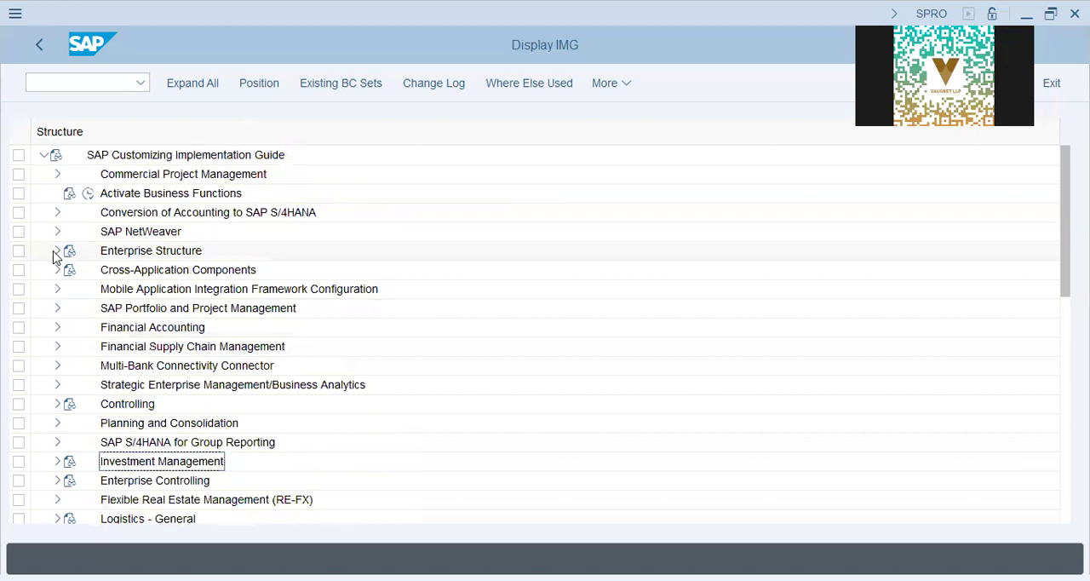
pyautogui.click(54, 252)
pyautogui.click(71, 291)
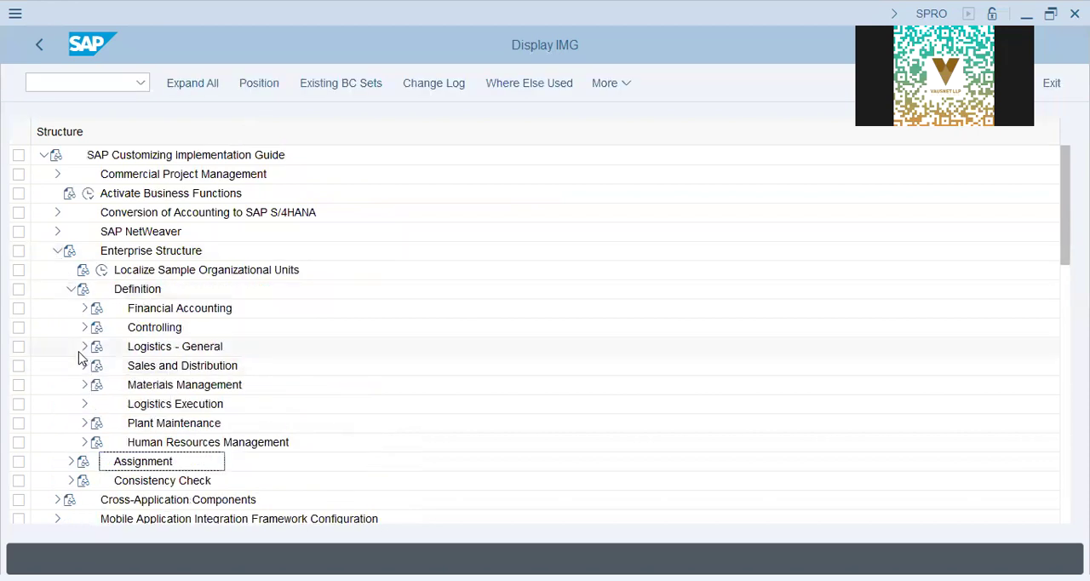
pyautogui.click(84, 346)
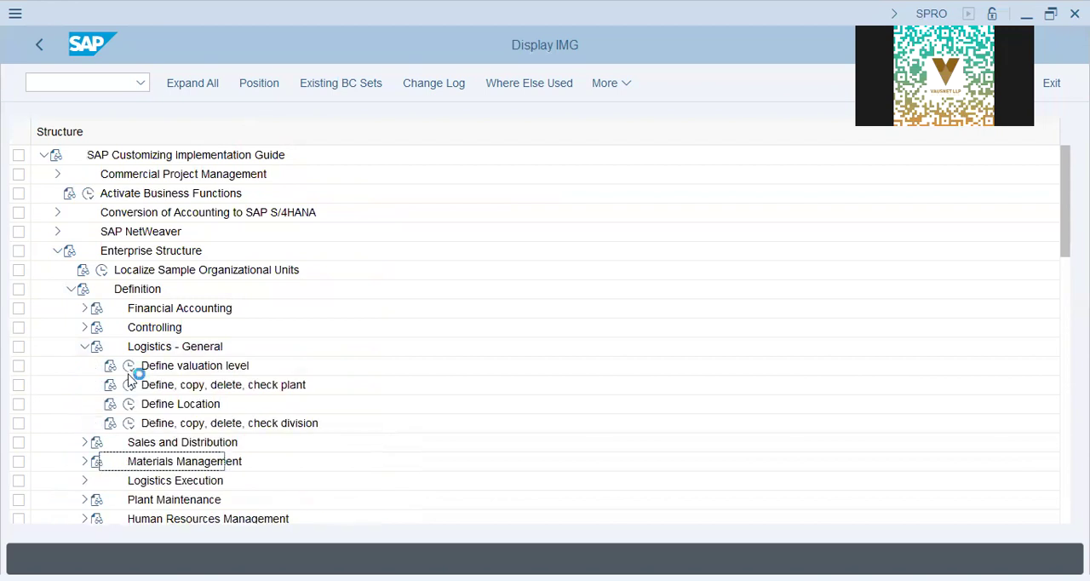
pyautogui.click(129, 385)
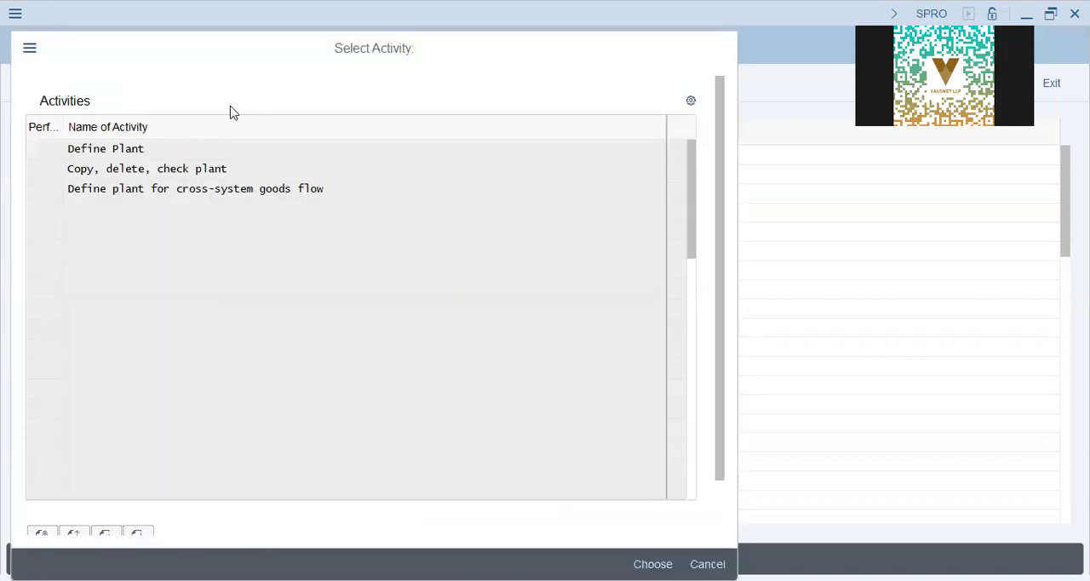
pyautogui.doubleClick(335, 188)
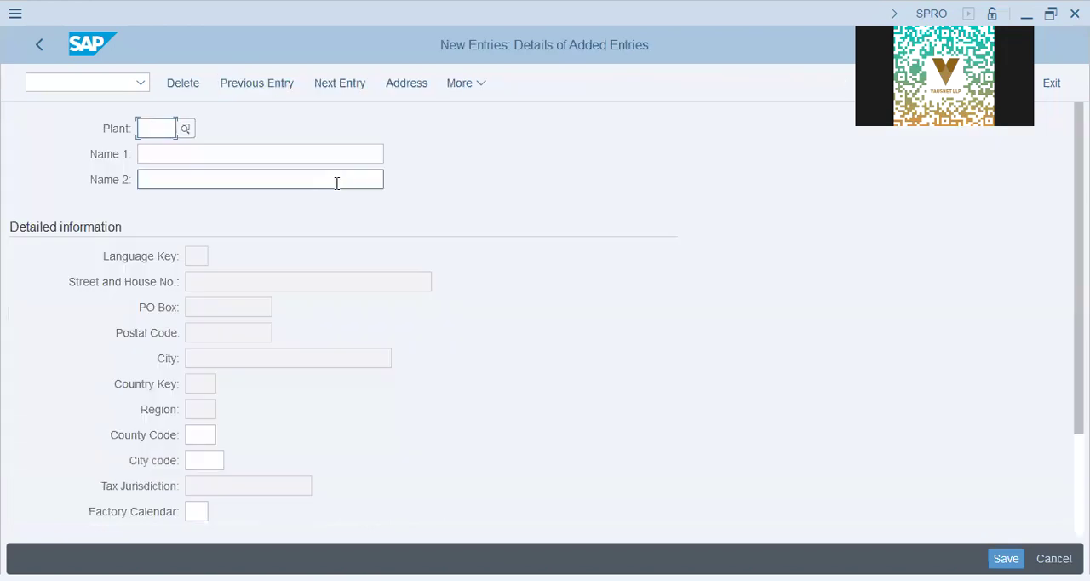
# - Enter plant DAP9 and fill in both Name 1 and Name 2 with "DAP9 - Plant"
pyautogui.write('DAP9')
pyautogui.press('Tab')
pyautogui.write('da')
pyautogui.press('BackSpace')
pyautogui.press('BackSpace')
pyautogui.write('DAP9 - PLant')
pyautogui.hotkey('ctrl', 'a')
pyautogui.hotkey('ctrl', 'c')
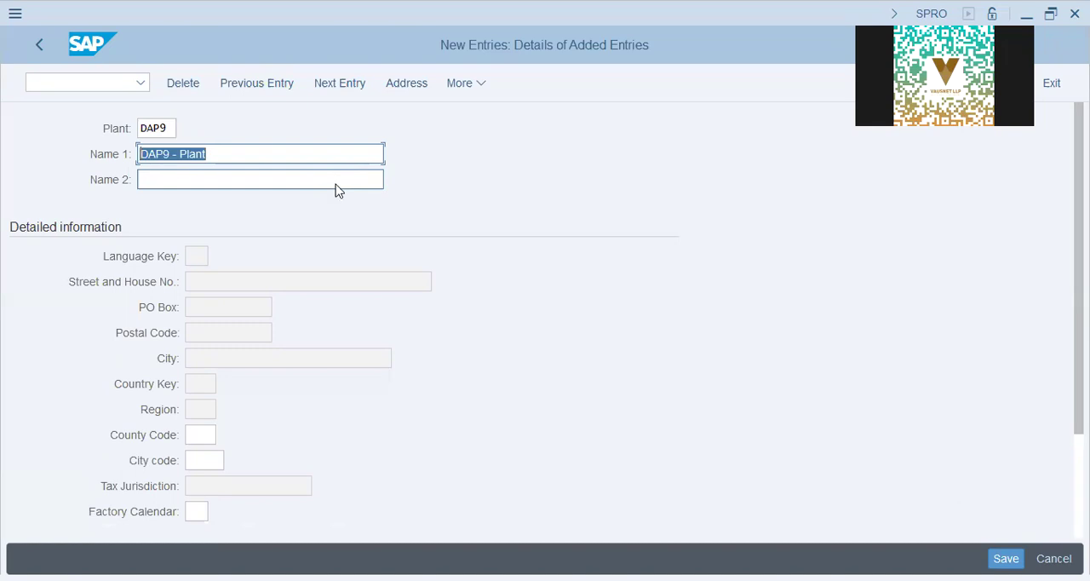
pyautogui.click(337, 180)
pyautogui.hotkey('ctrl', 'v')
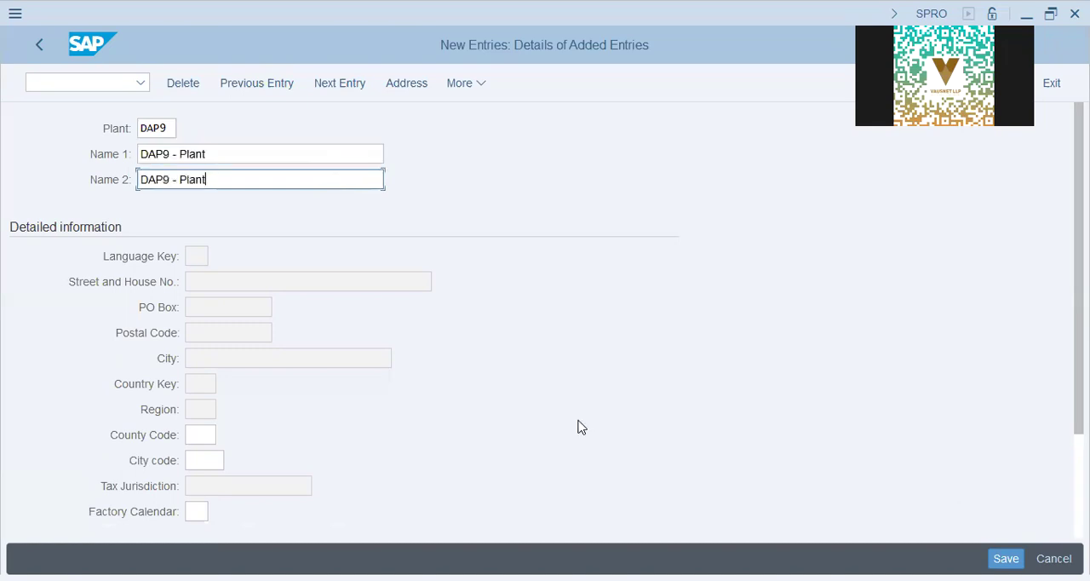
# - Complete the plant address with country AE and "DAP9 - Plant" as both search terms, and save to the proposed customizing request
pyautogui.press('Return')
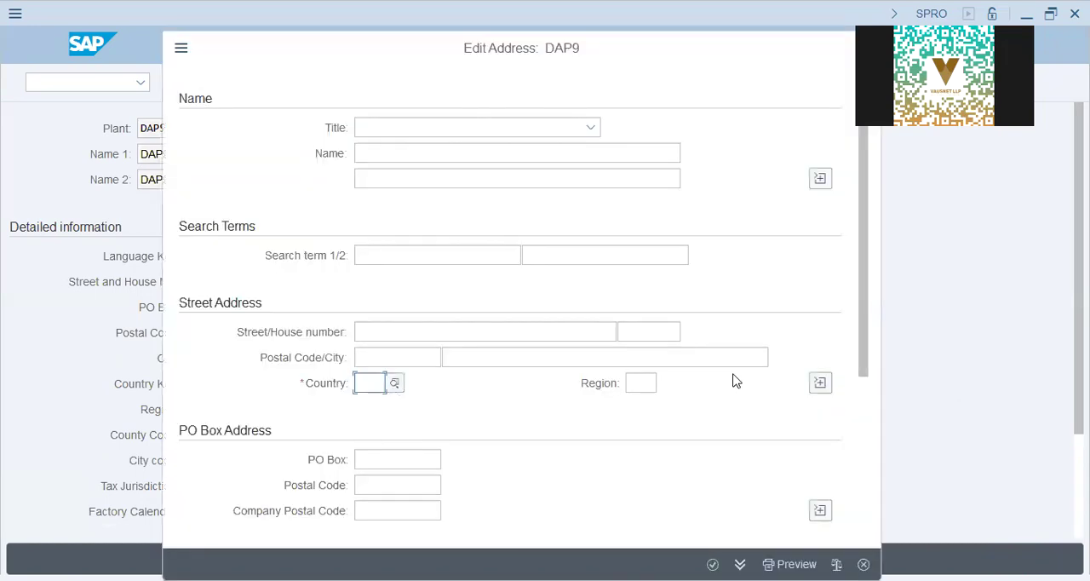
pyautogui.write('ae')
pyautogui.click(397, 257)
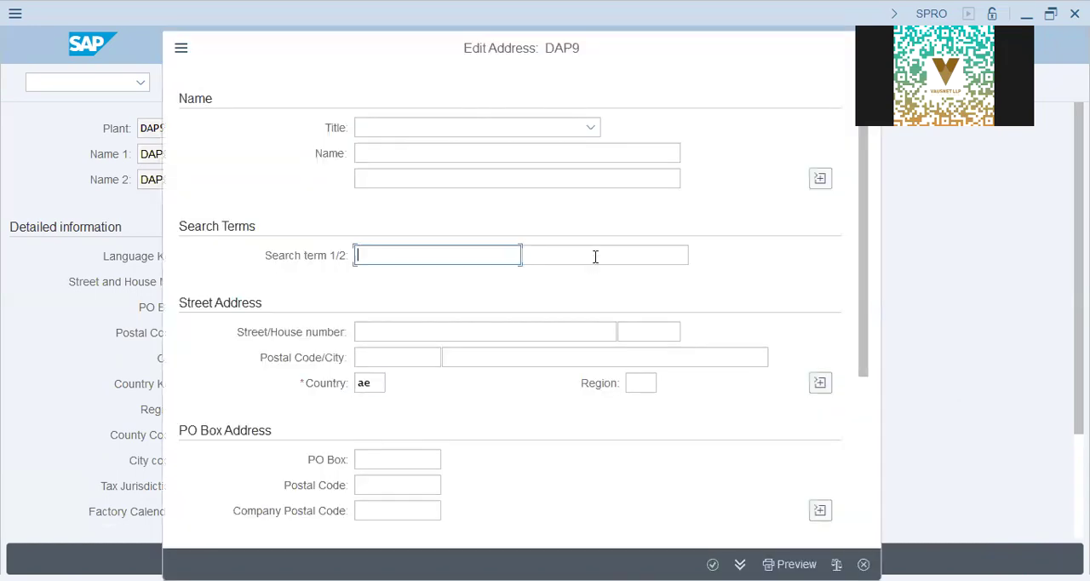
pyautogui.hotkey('ctrl', 'v')
pyautogui.click(596, 257)
pyautogui.hotkey('ctrl', 'v')
pyautogui.press('Return')
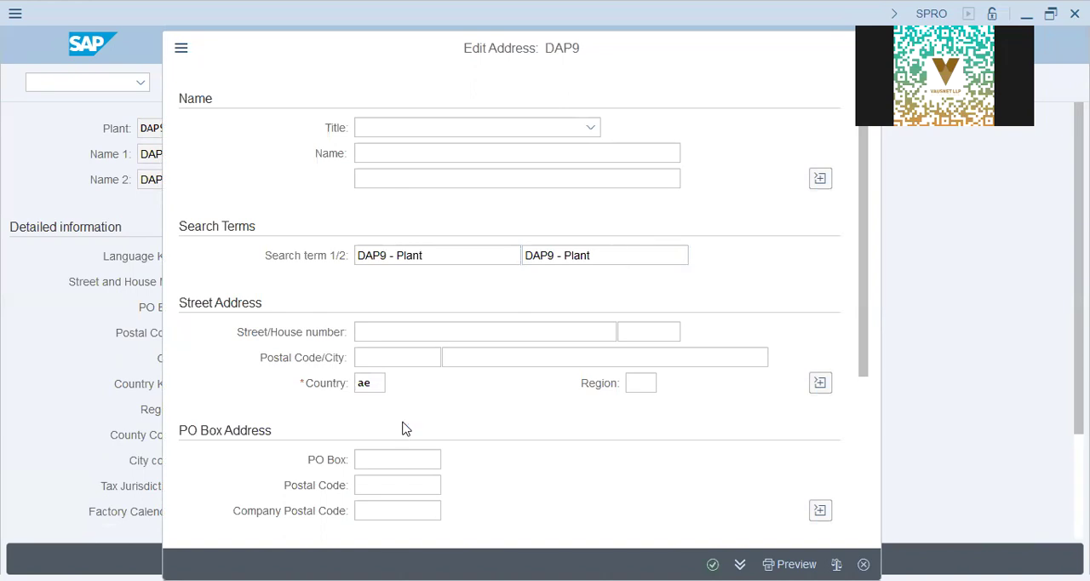
pyautogui.press('Return')
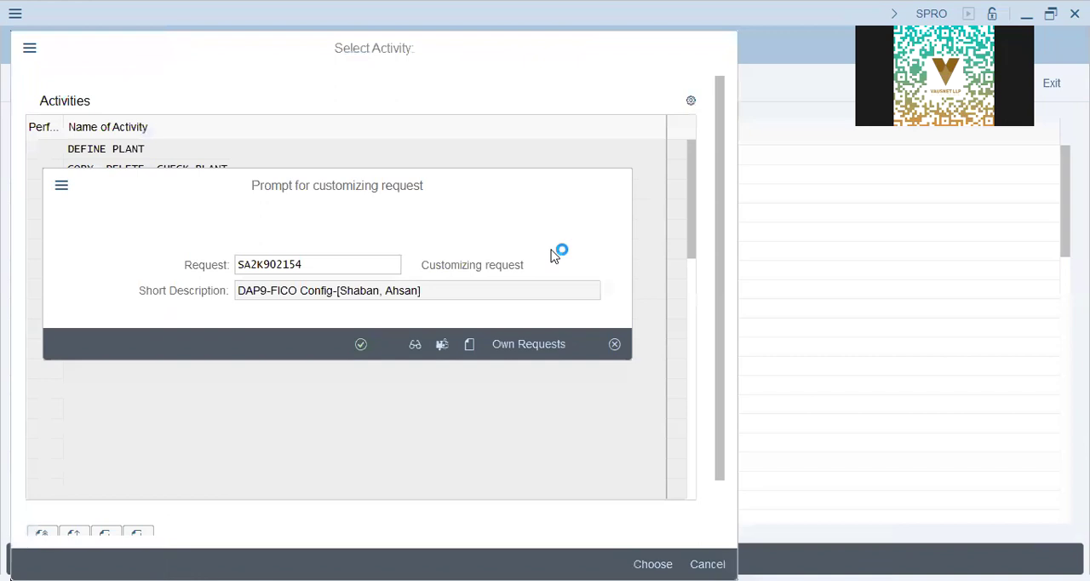
pyautogui.press('Return')
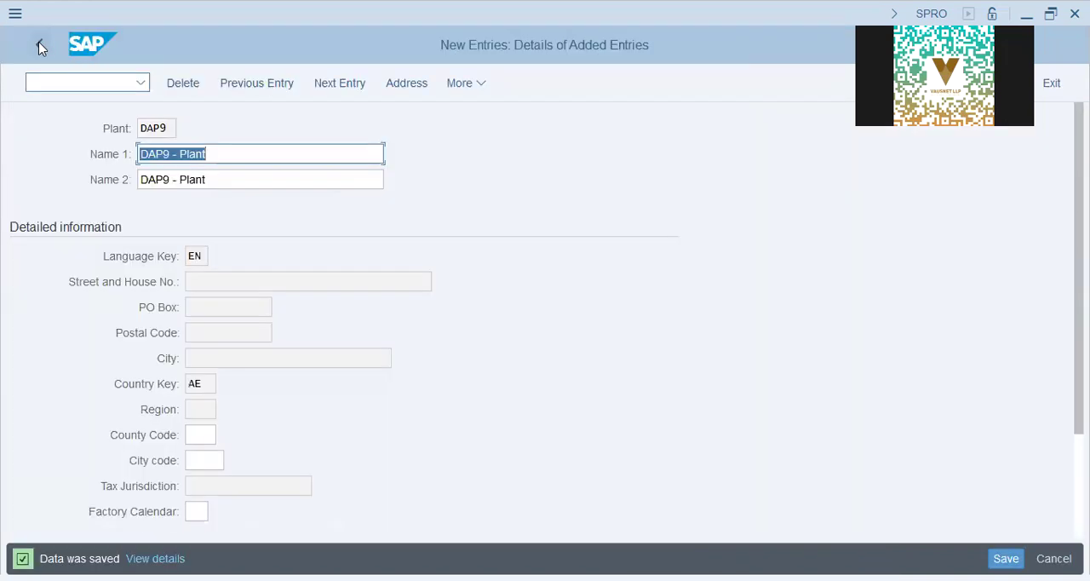
# - Return to the implementation guide and open Define Ledger for CO Version under the Multiple Valuation Approaches basic settings
pyautogui.click(39, 47)
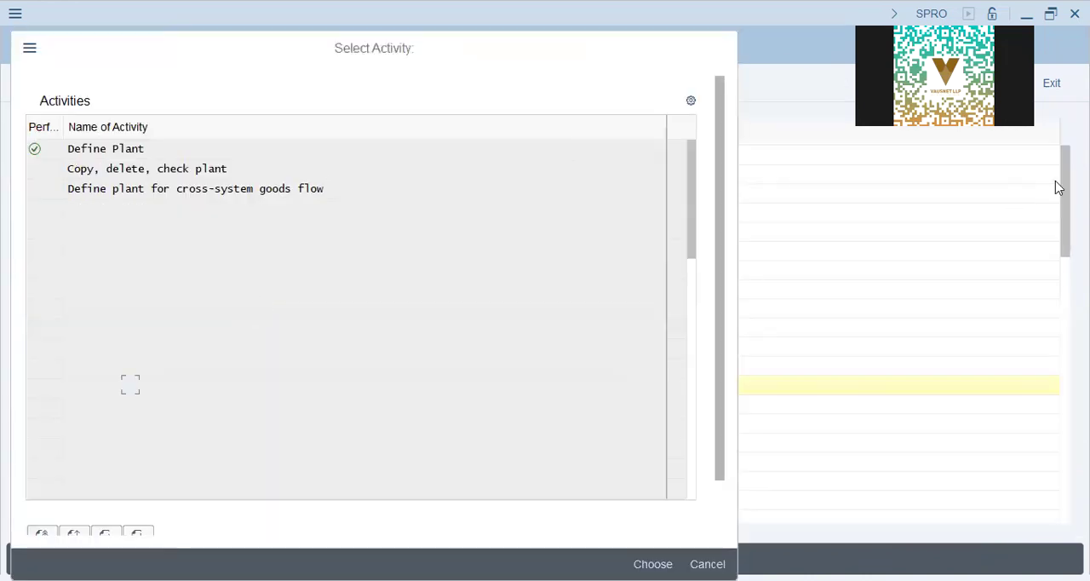
pyautogui.press('Escape')
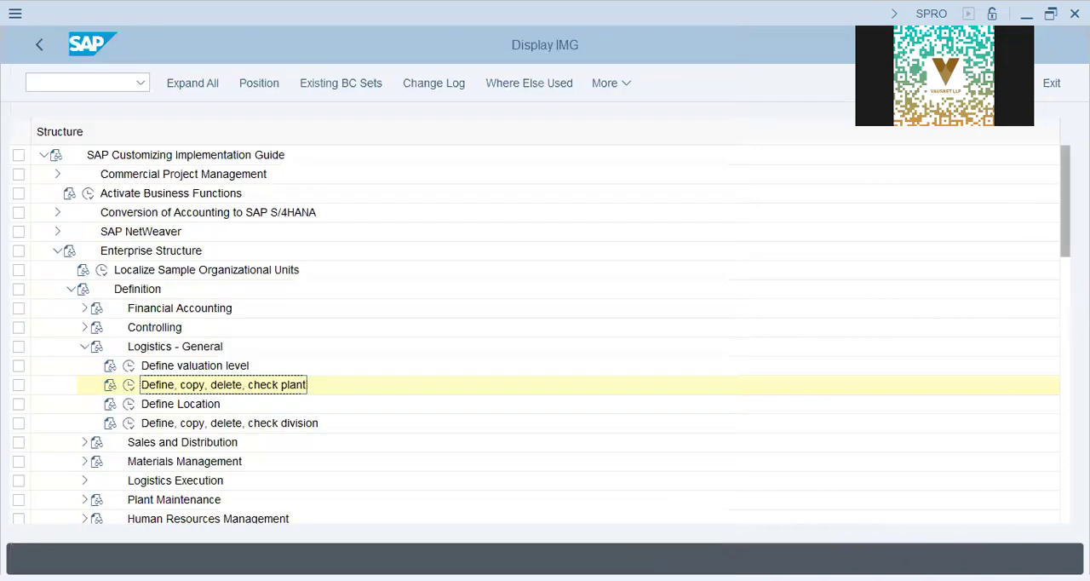
pyautogui.scroll(-6, 545, 332)
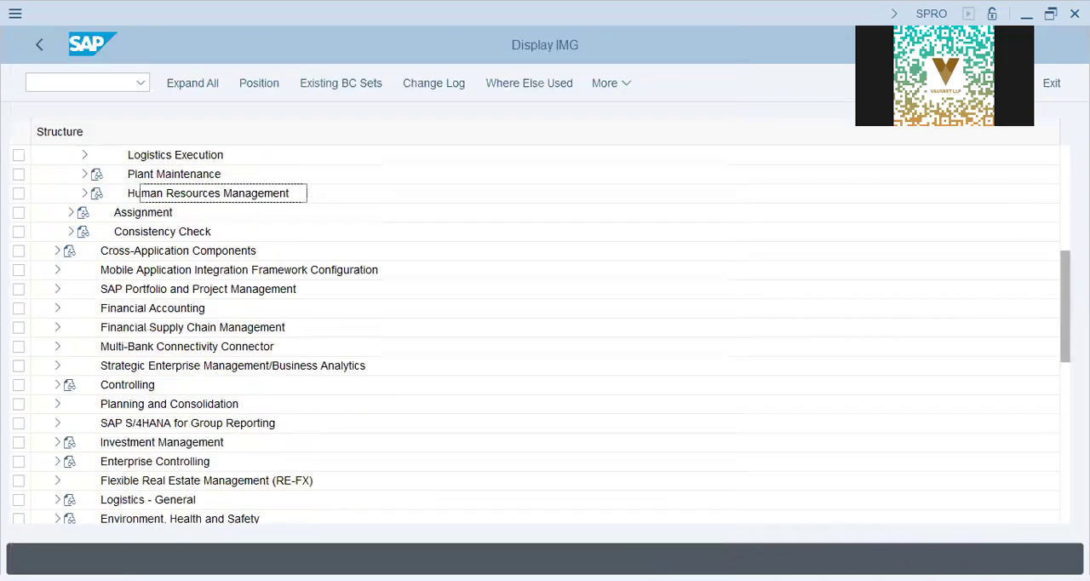
pyautogui.scroll(-2, 545, 333)
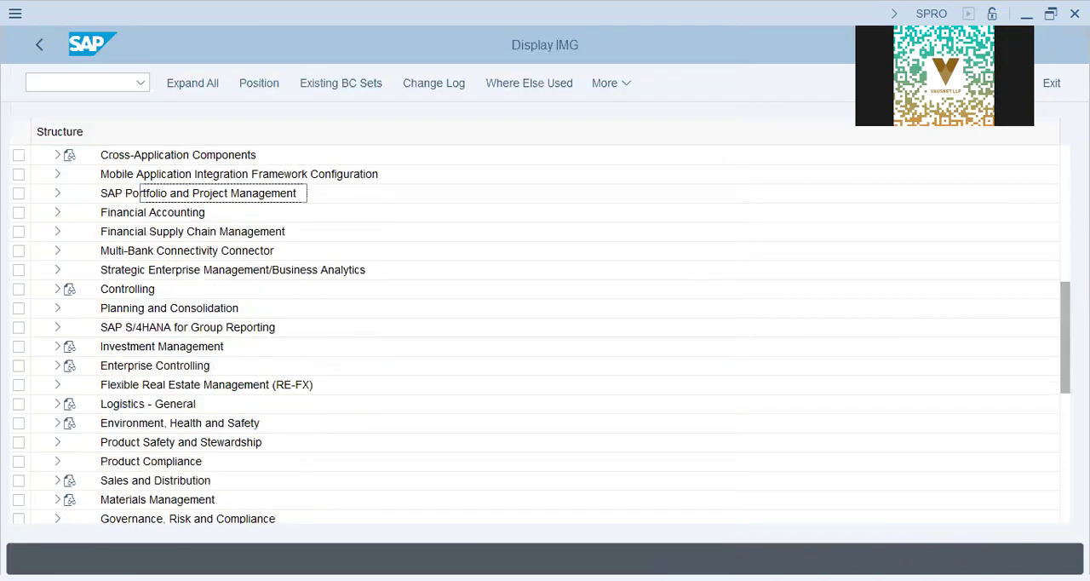
pyautogui.scroll(4, 545, 332)
pyautogui.scroll(1, 42, 413)
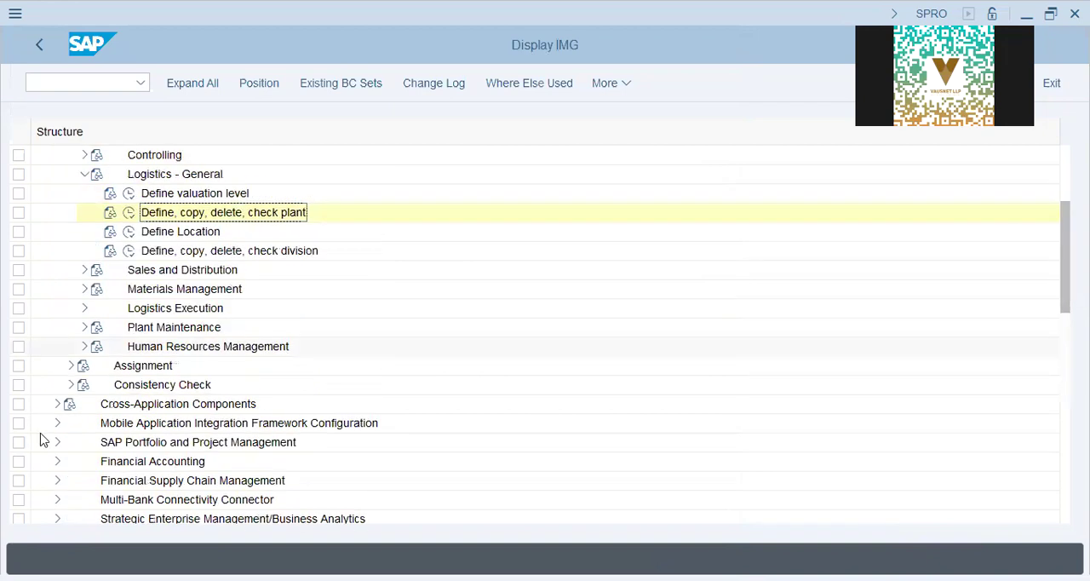
pyautogui.click(56, 461)
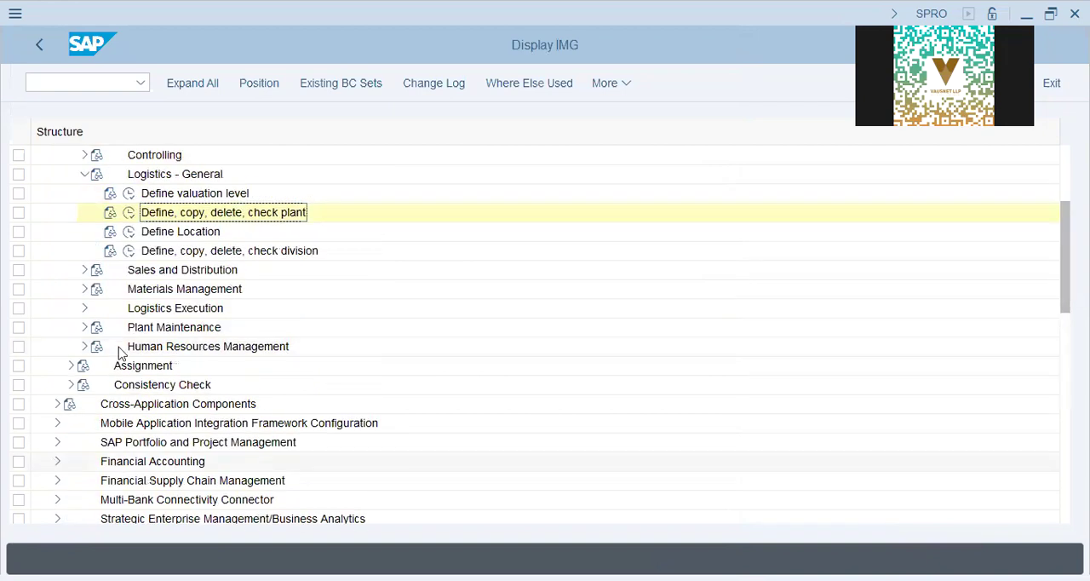
pyautogui.click(283, 408)
pyautogui.click(218, 446)
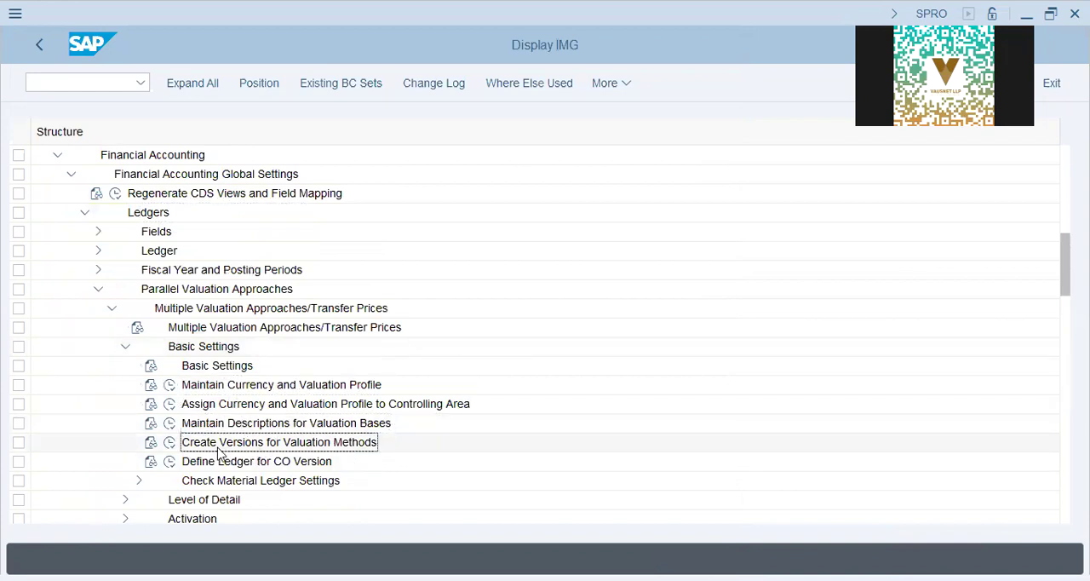
pyautogui.click(175, 462)
pyautogui.click(171, 462)
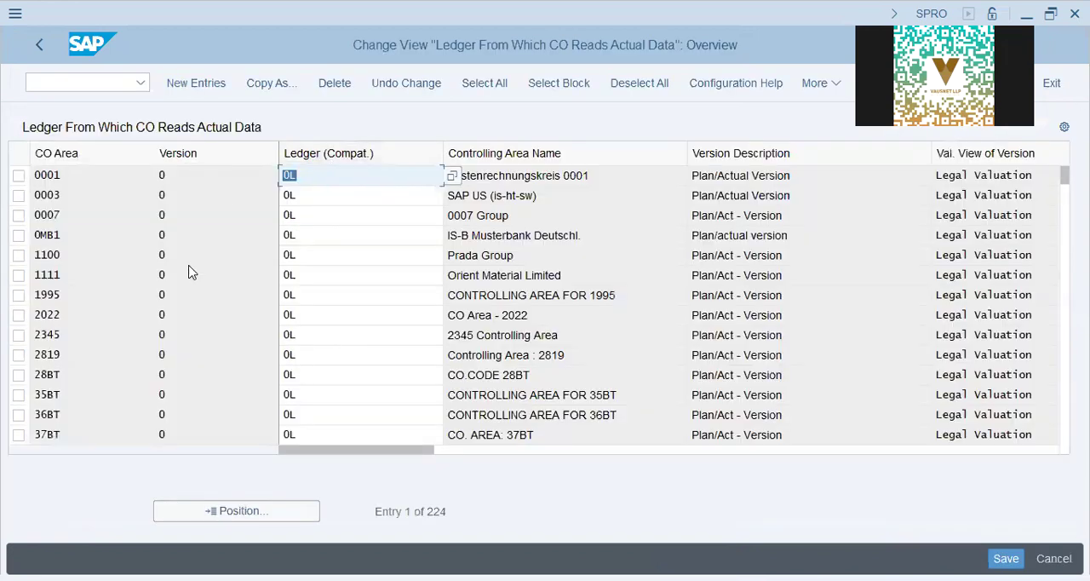
# - Add a new entry for controlling area DAP9, version 0, with ledger 0L as the source of actual data
pyautogui.click(201, 86)
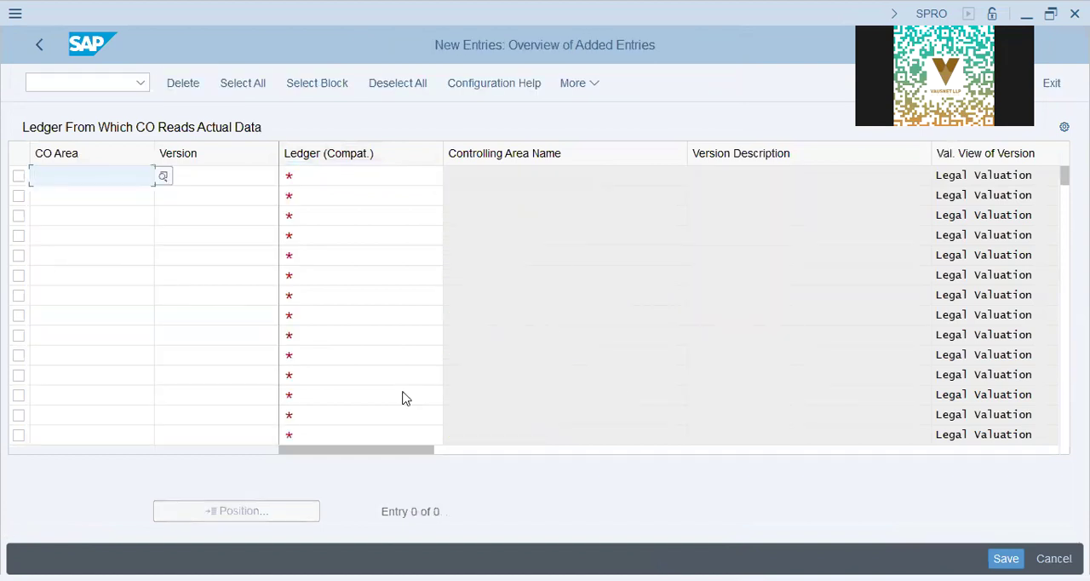
pyautogui.write('dap9')
pyautogui.press('Tab')
pyautogui.write('0')
pyautogui.press('Tab')
pyautogui.write('0')
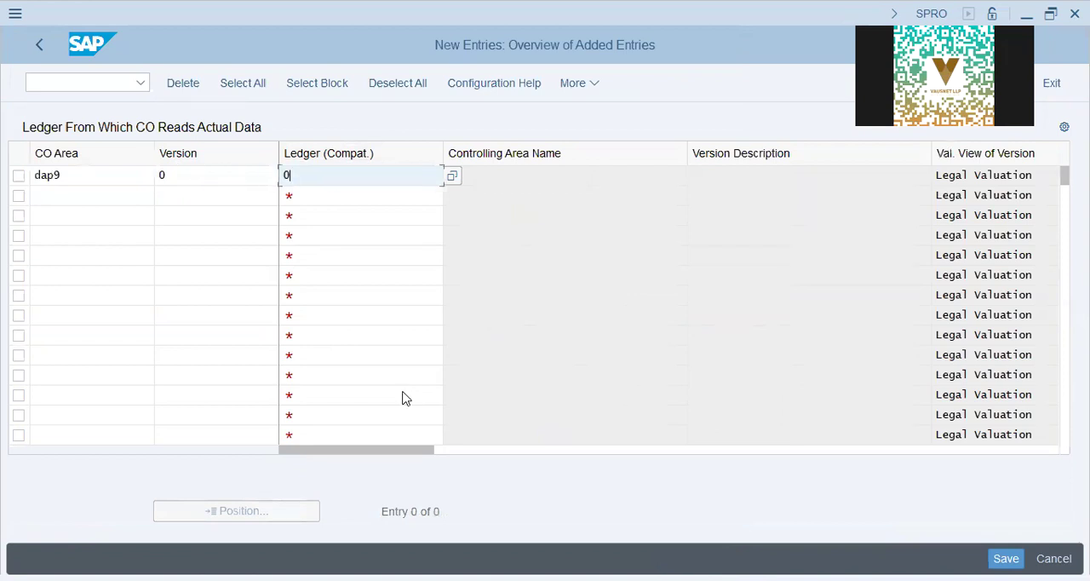
pyautogui.write('1')
pyautogui.press('Return')
pyautogui.press('Return')
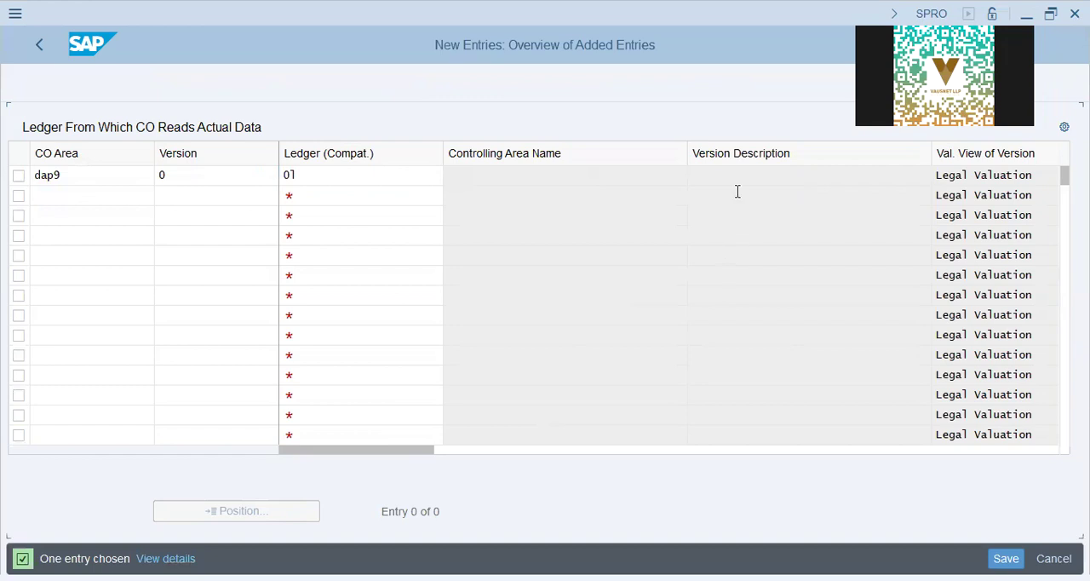
pyautogui.click(559, 175)
pyautogui.moveTo(794, 175); pyautogui.dragTo(250, 169)
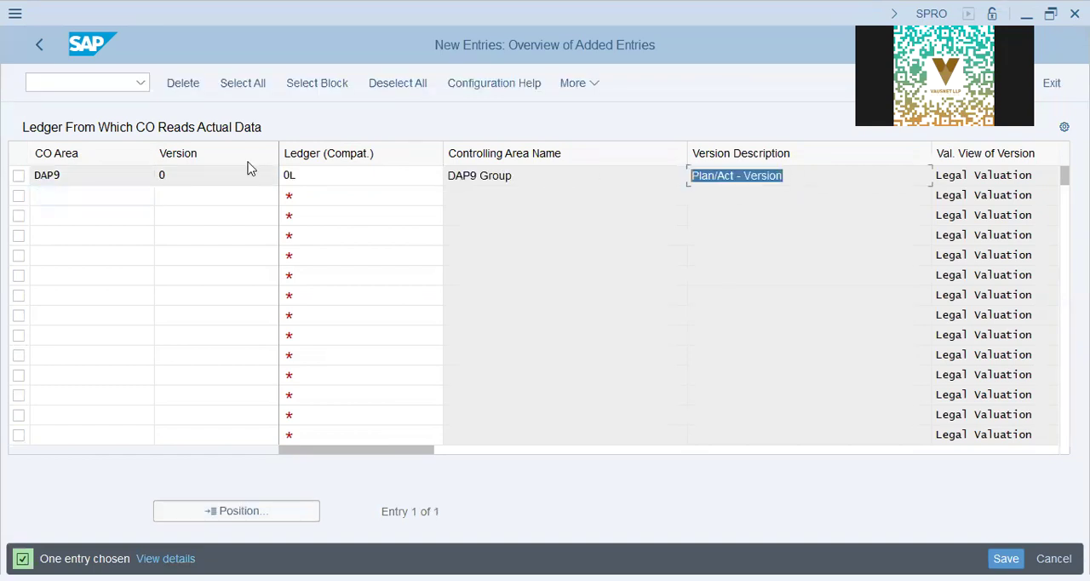
# - Save the CO version ledger entry to the proposed customizing request, dismissing the message log, and leave the new entry
pyautogui.click(357, 454)
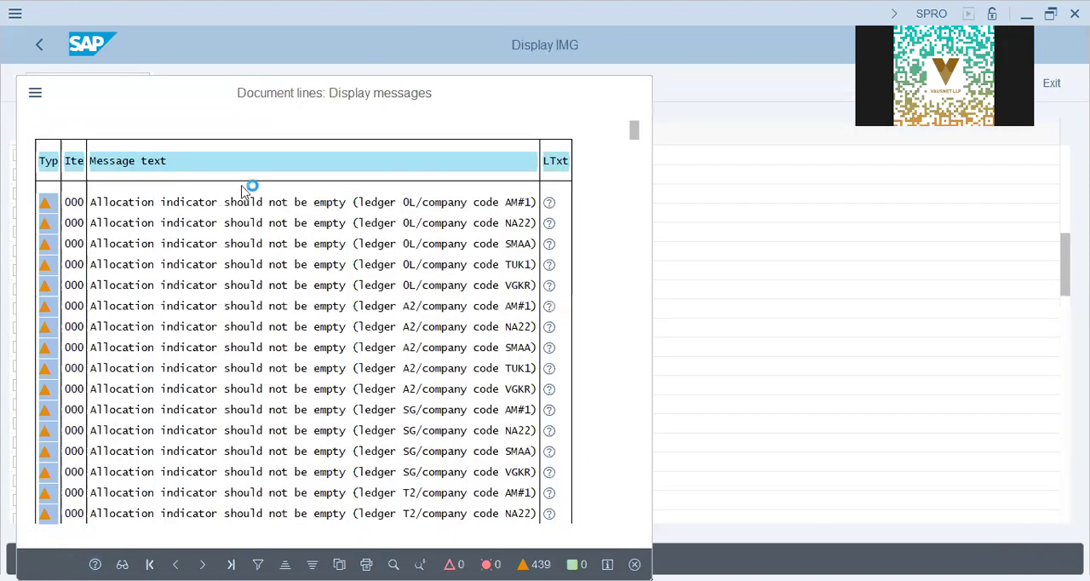
pyautogui.click(634, 563)
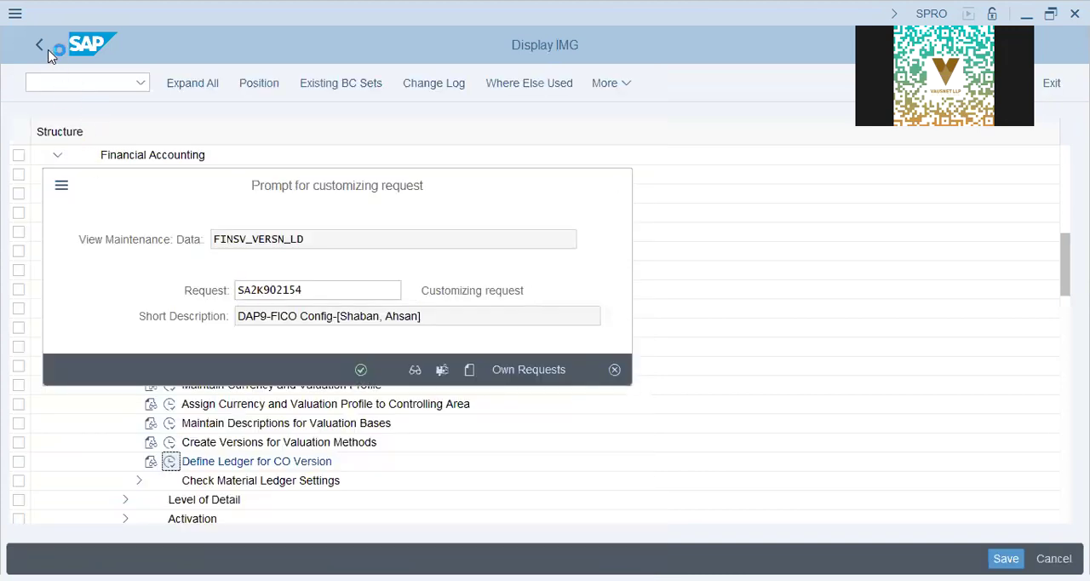
pyautogui.press('Return')
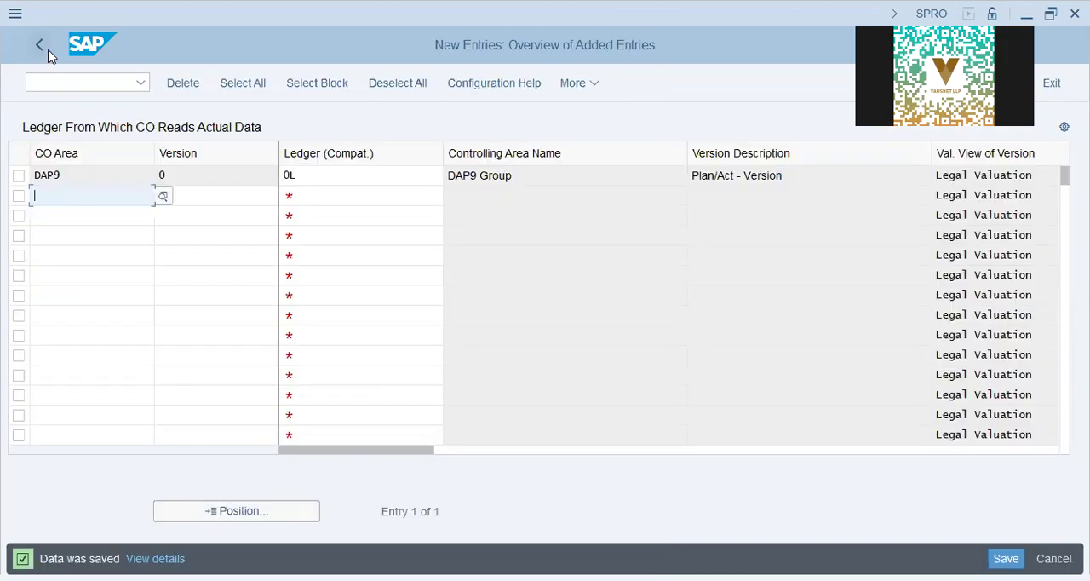
pyautogui.click(47, 51)
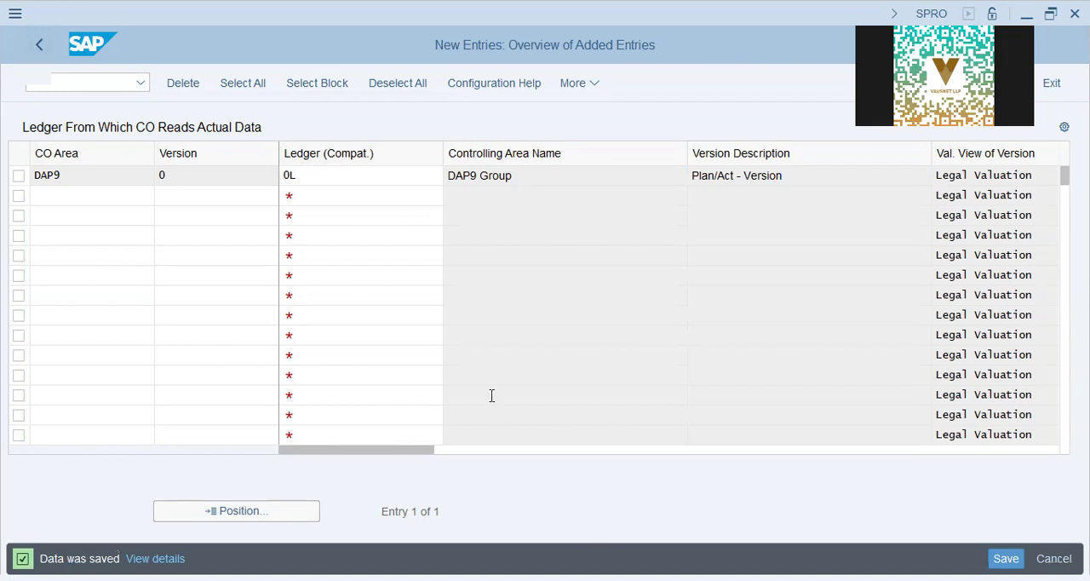
# - Highlight the two material ledger lines in Notepad, return to the implementation guide and open Assign Currency Types and Define Material Ledger Types
pyautogui.hotkey('alt', 'Tab')
pyautogui.moveTo(426, 293); pyautogui.dragTo(243, 276)
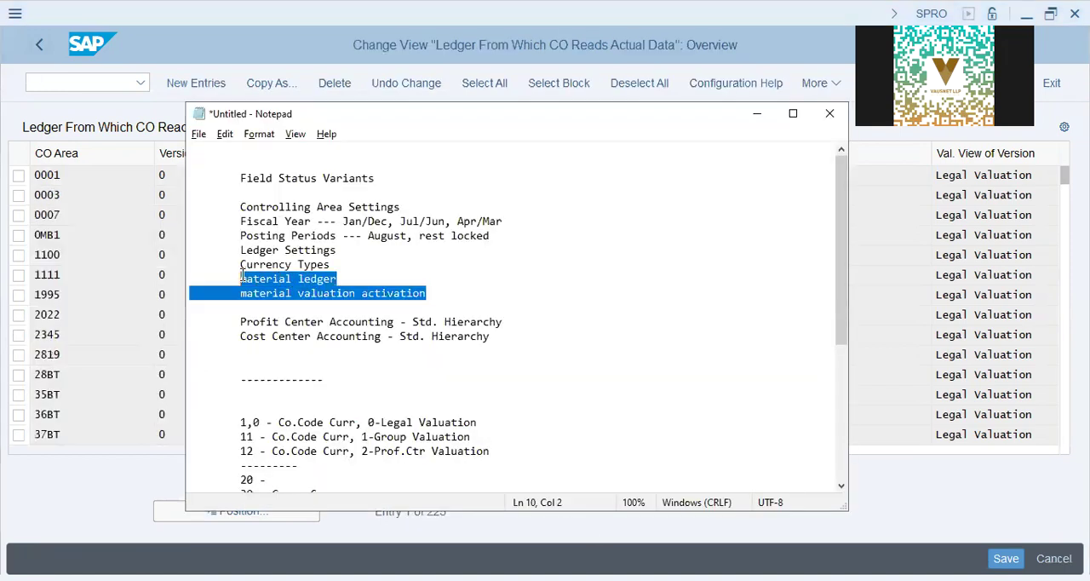
pyautogui.click(38, 47)
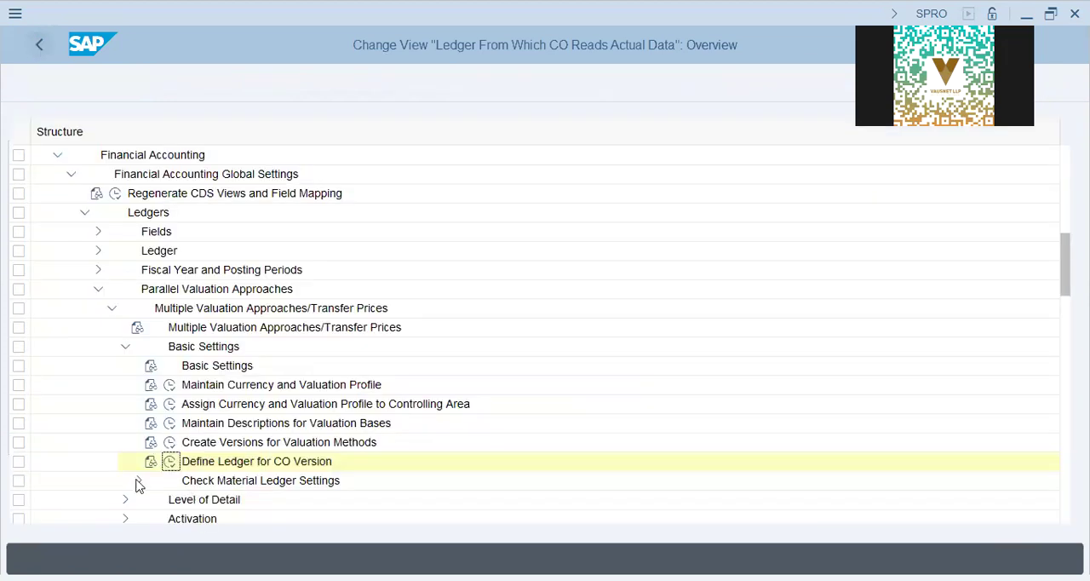
pyautogui.click(139, 480)
pyautogui.click(296, 482)
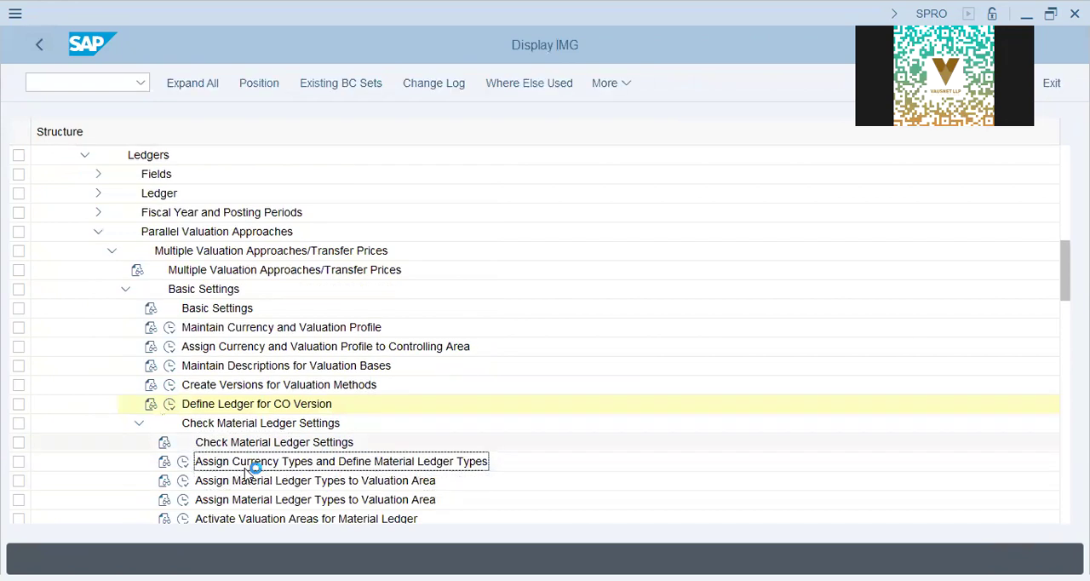
pyautogui.scroll(-4, 247, 472)
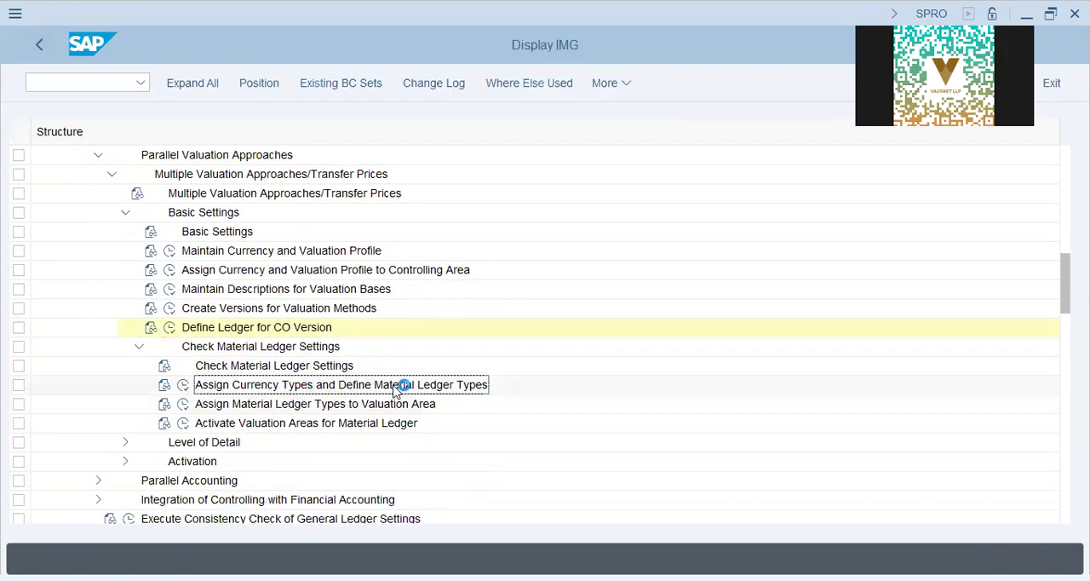
pyautogui.click(182, 385)
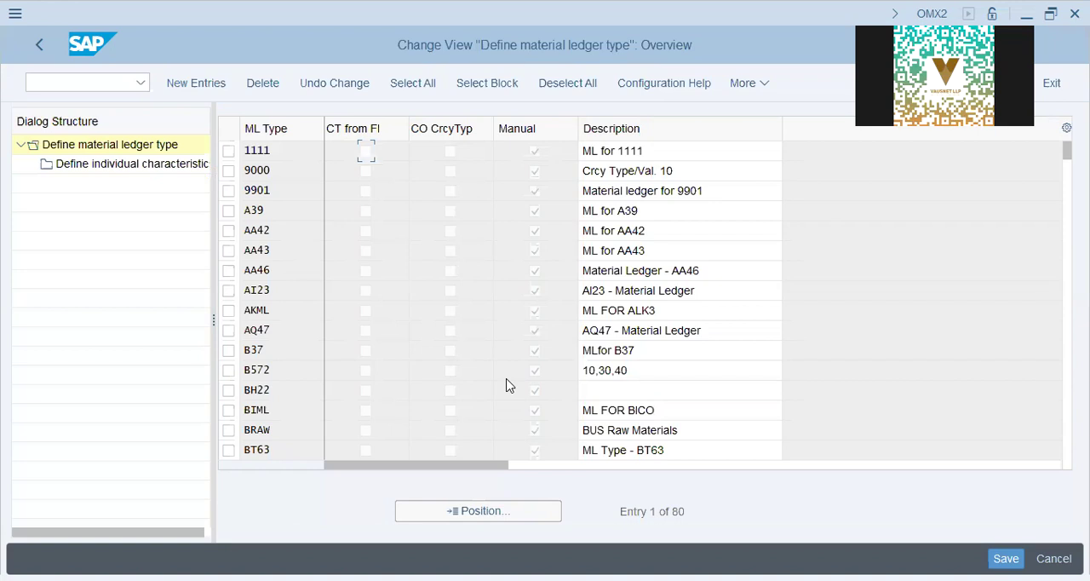
# - Add material ledger type DAP9 with the description "DAP9 Material Ledger" and save it to the proposed customizing request
pyautogui.click(219, 92)
pyautogui.write('dap9')
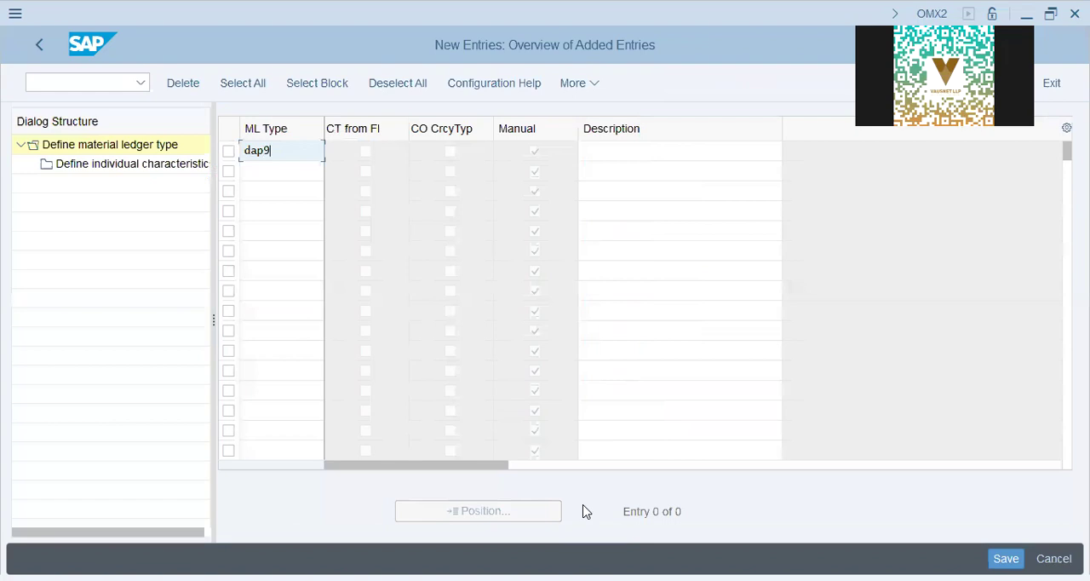
pyautogui.press('Tab')
pyautogui.write('DAP')
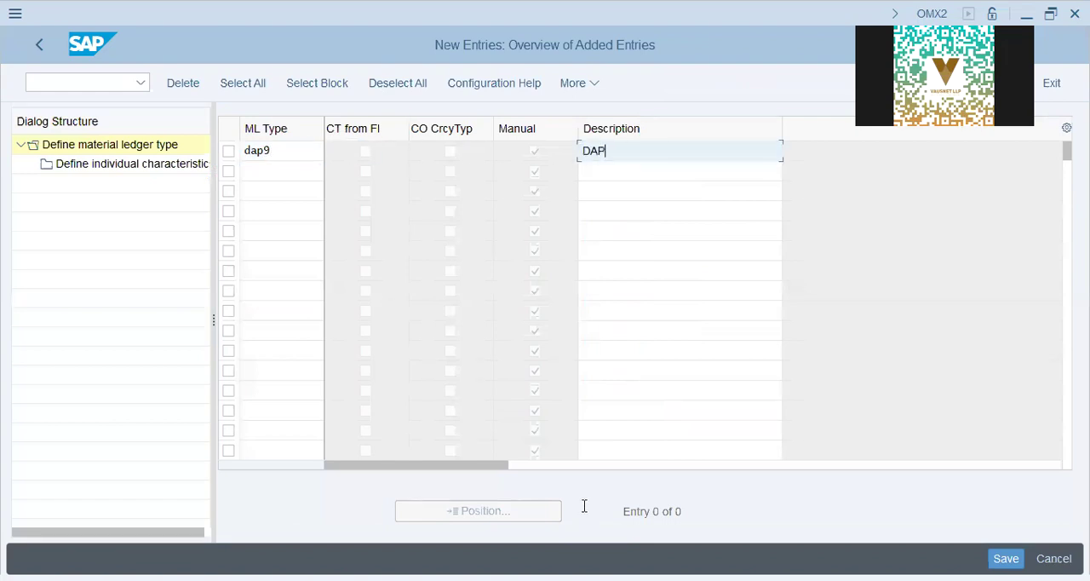
pyautogui.write('9 Material Ledger')
pyautogui.press('Return')
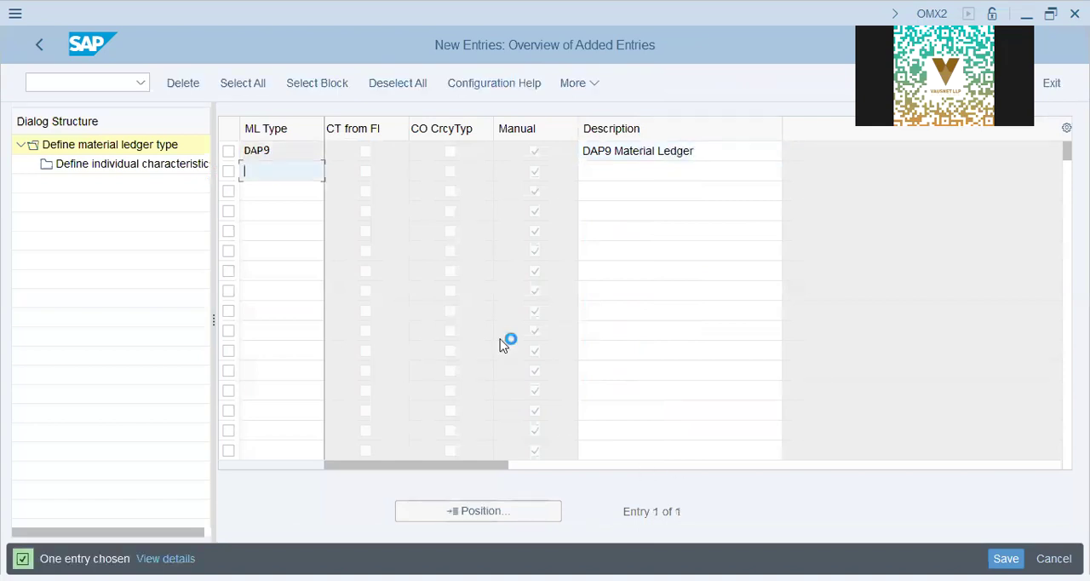
pyautogui.click(364, 370)
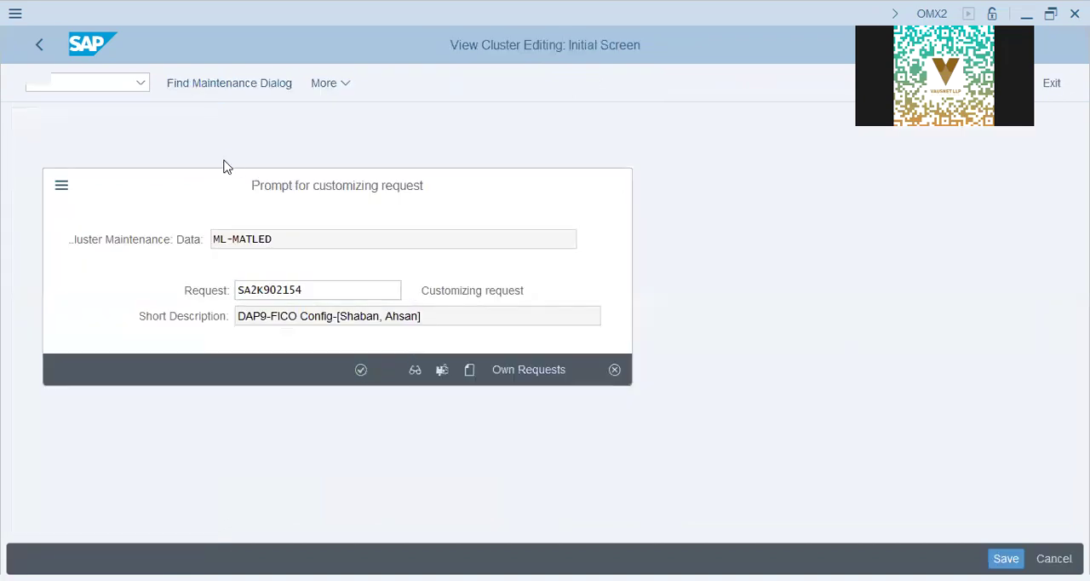
# - Examine the currency type in the individual characteristics of material ledger type DAP9
pyautogui.doubleClick(90, 163)
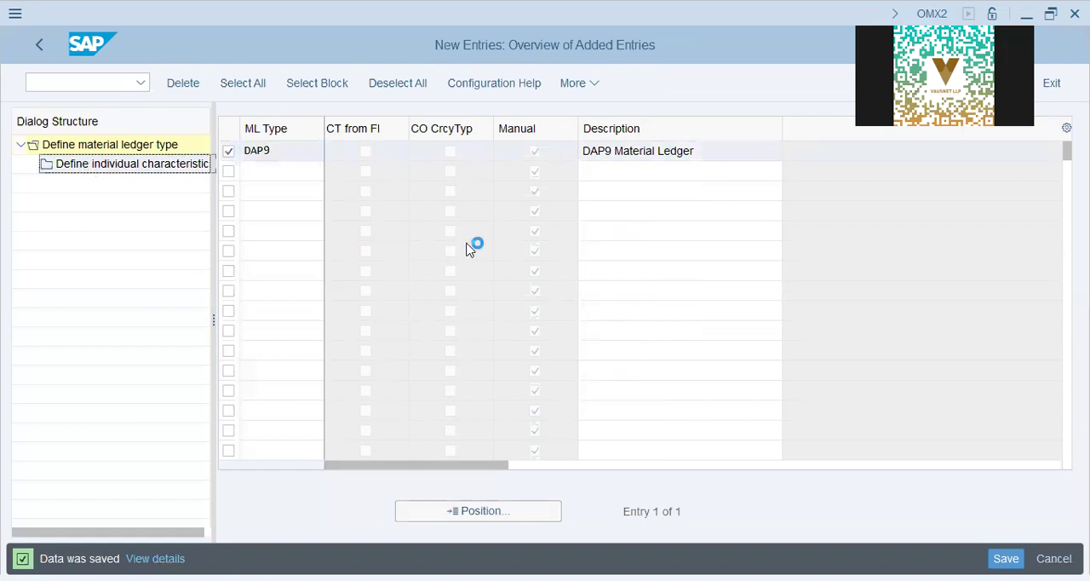
pyautogui.click(412, 228)
pyautogui.moveTo(461, 228); pyautogui.dragTo(0, 202)
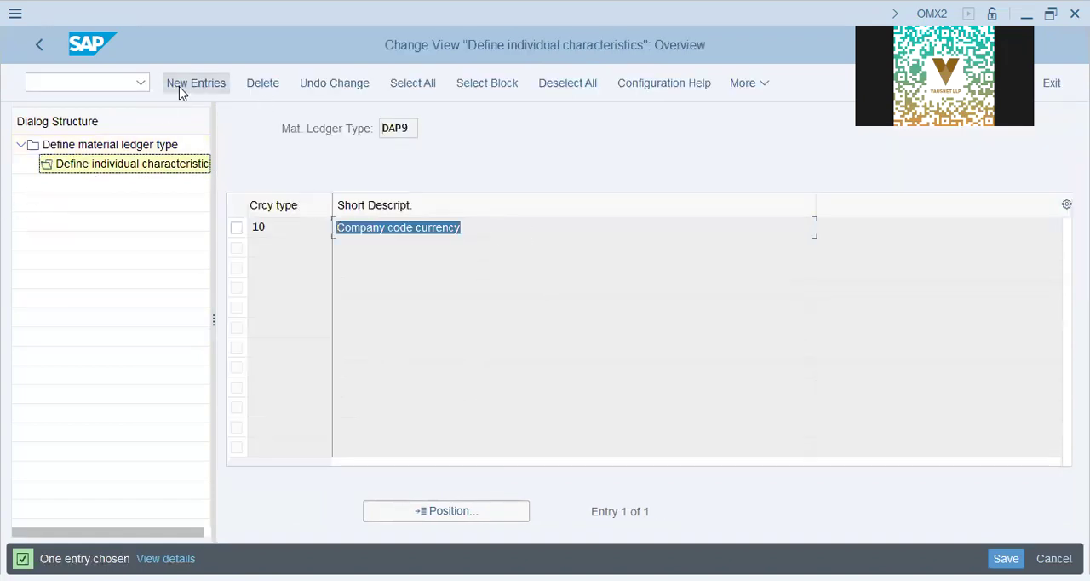
# - Return to the implementation guide and open Assign Material Ledger Types to Valuation Area
pyautogui.click(40, 50)
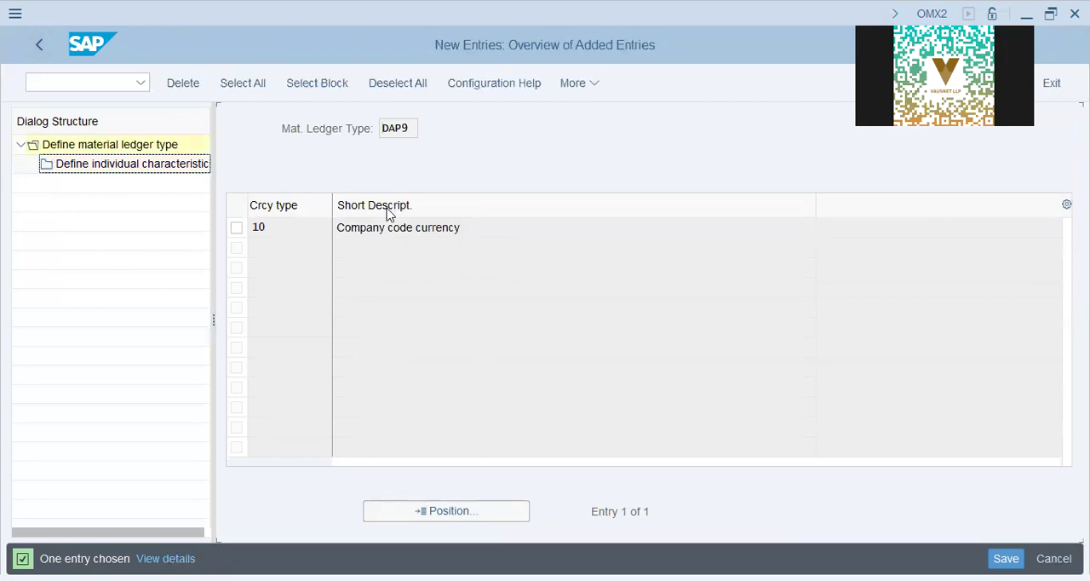
pyautogui.click(37, 48)
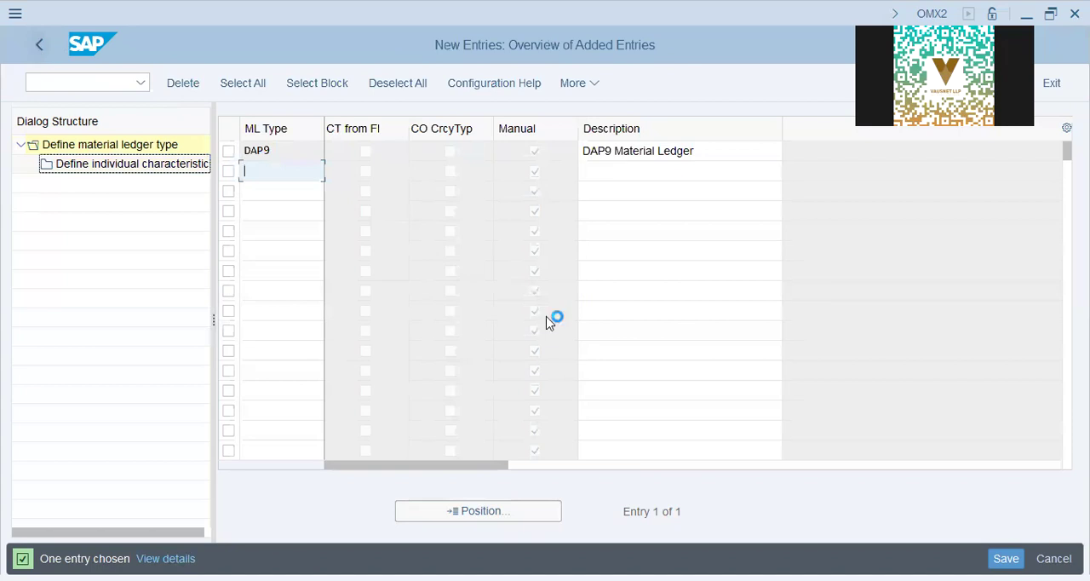
pyautogui.click(43, 48)
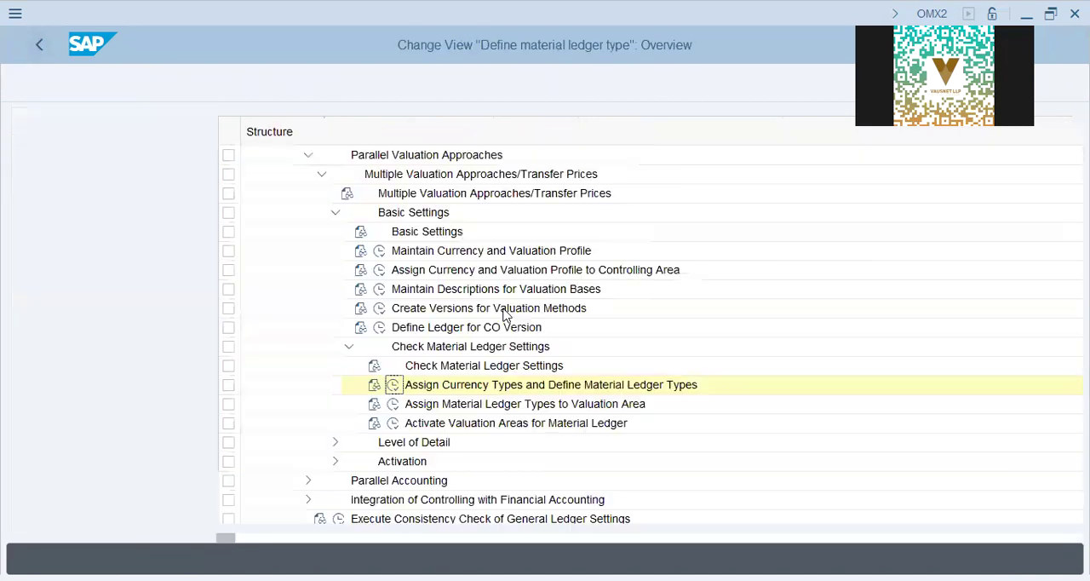
pyautogui.click(202, 409)
pyautogui.click(183, 404)
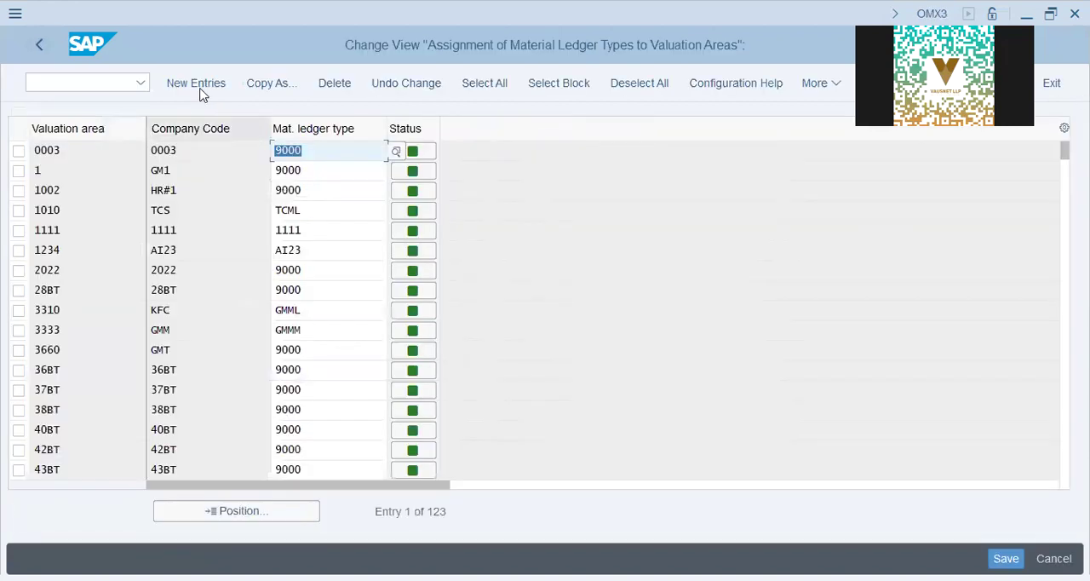
# - Try to add a new entry assigning material ledger type DAP9 to valuation area DAP9
pyautogui.click(197, 84)
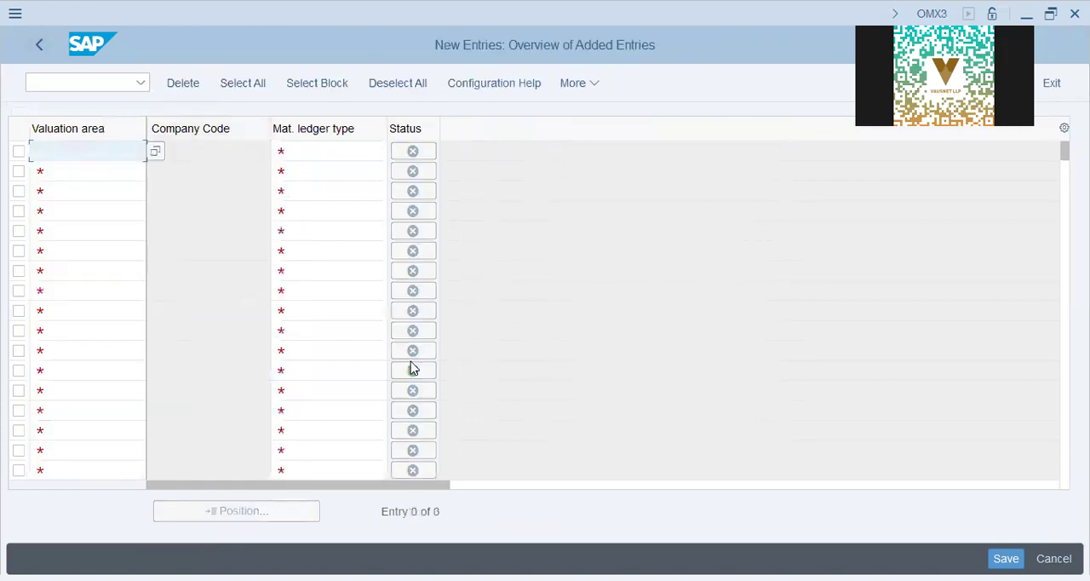
pyautogui.write('dap9')
pyautogui.press('Tab')
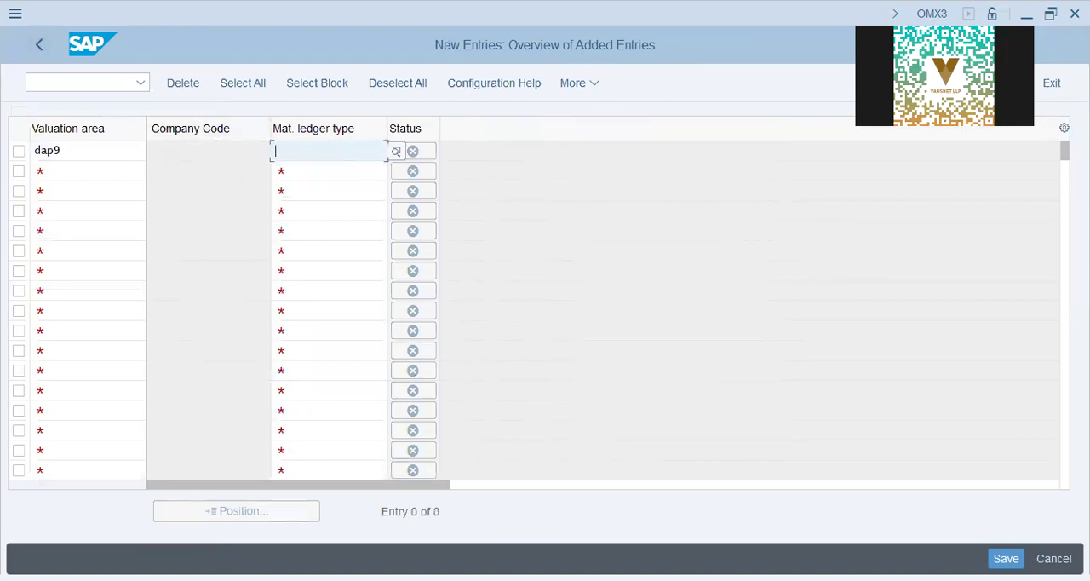
pyautogui.write('dap9')
pyautogui.press('Return')
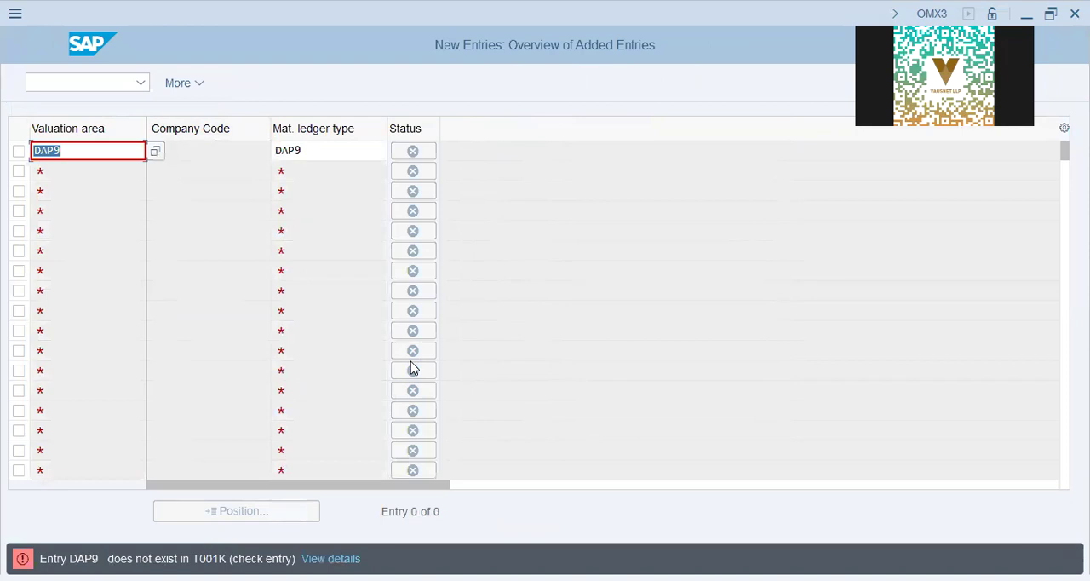
# - Discard the unsaved valuation area entry and return to the implementation guide
pyautogui.hotkey('alt', 'Tab')
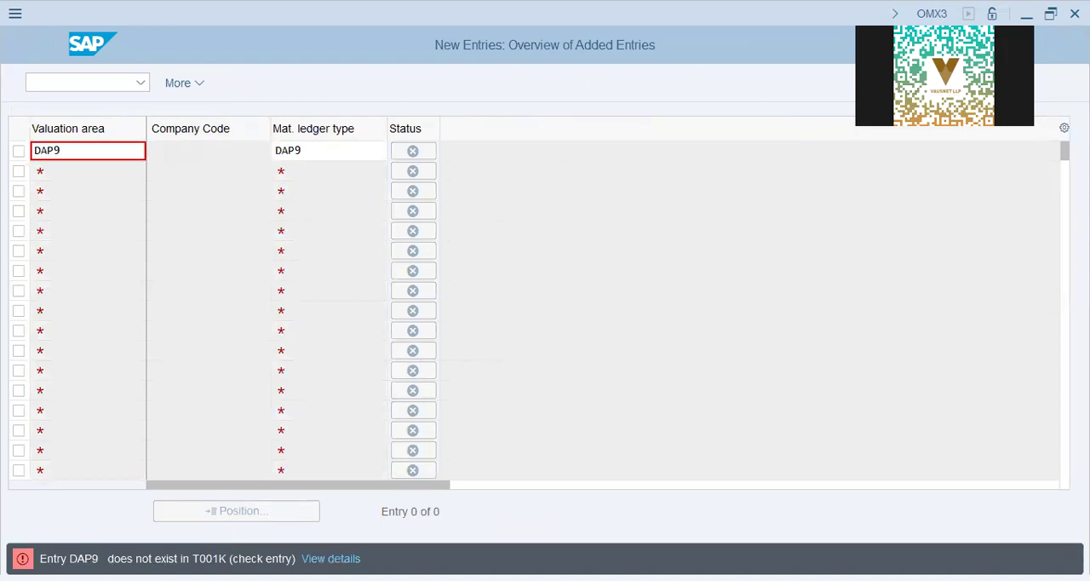
pyautogui.click(523, 451)
pyautogui.press('F12')
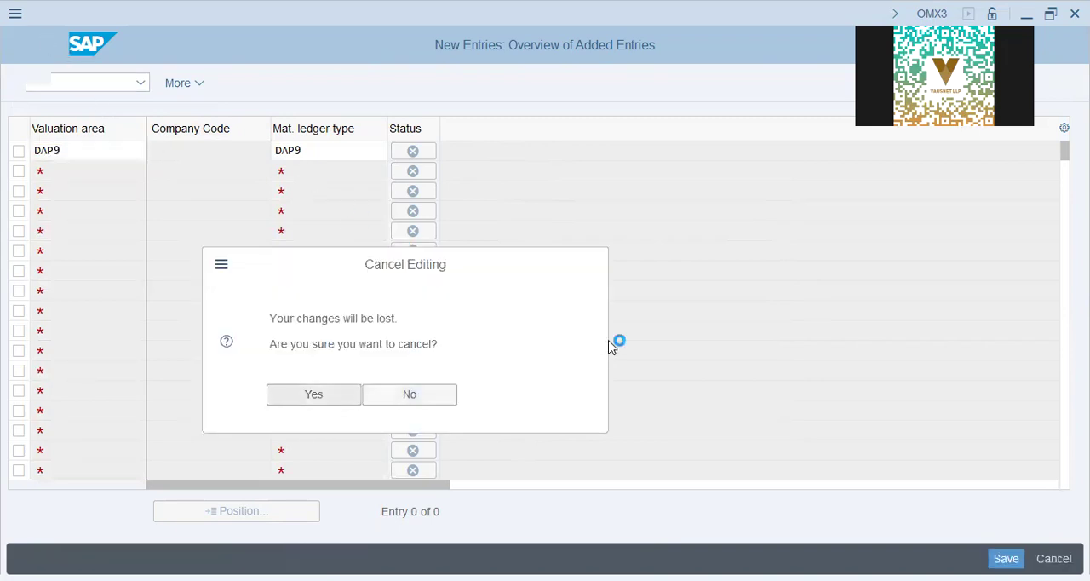
pyautogui.press('Return')
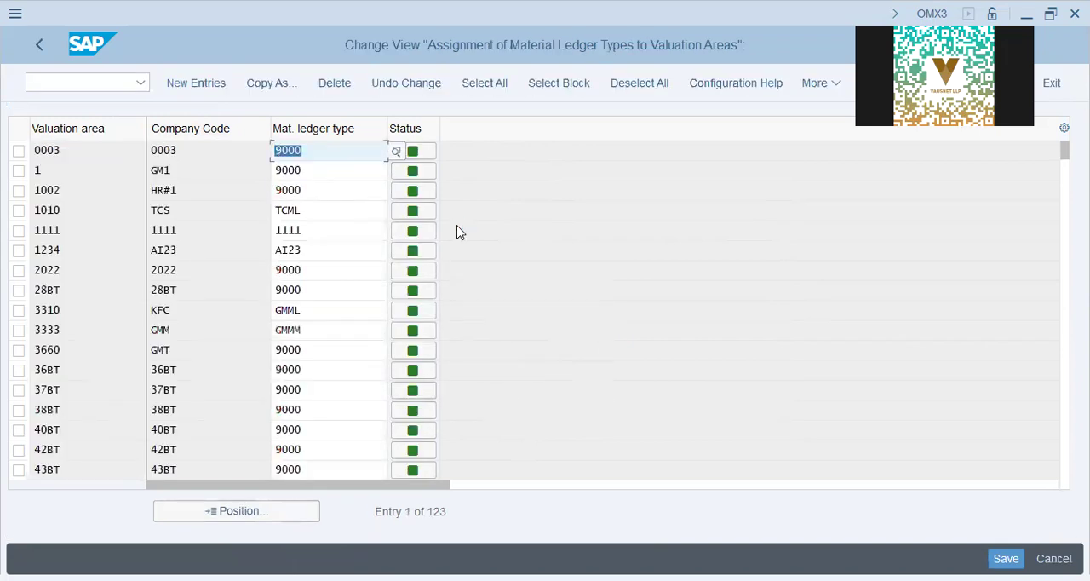
pyautogui.press('F3')
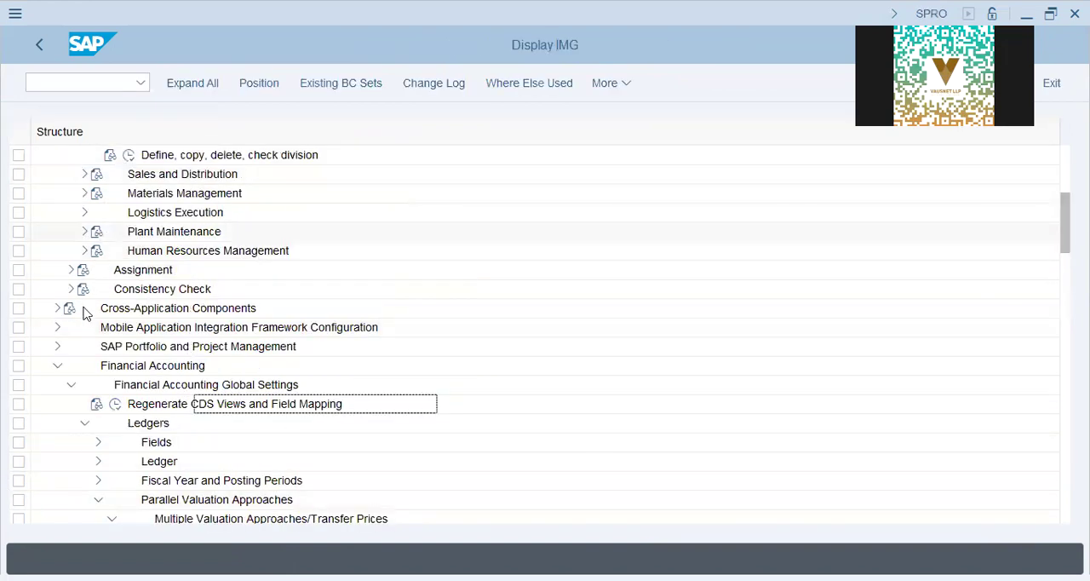
# - Collapse the Definition node and open Assign plant to company code under Assignment, Logistics - General
pyautogui.scroll(3, 65, 291)
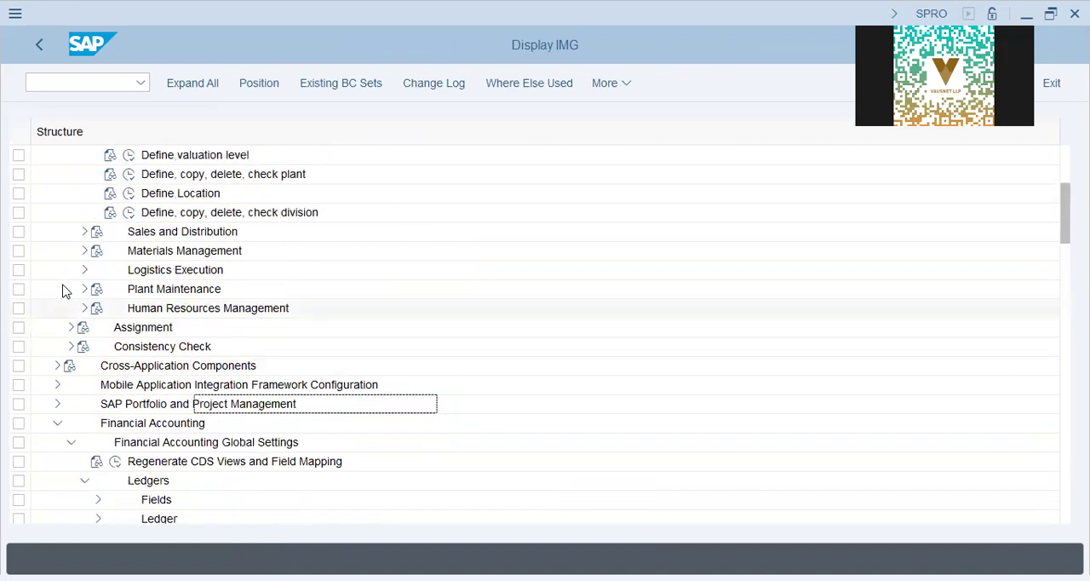
pyautogui.scroll(3, 65, 290)
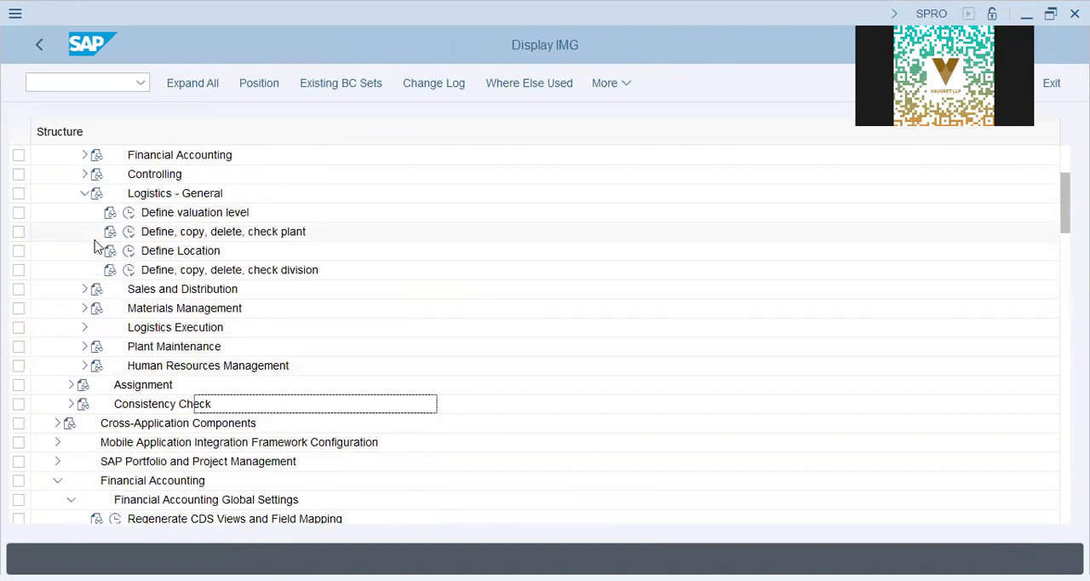
pyautogui.scroll(1, 96, 246)
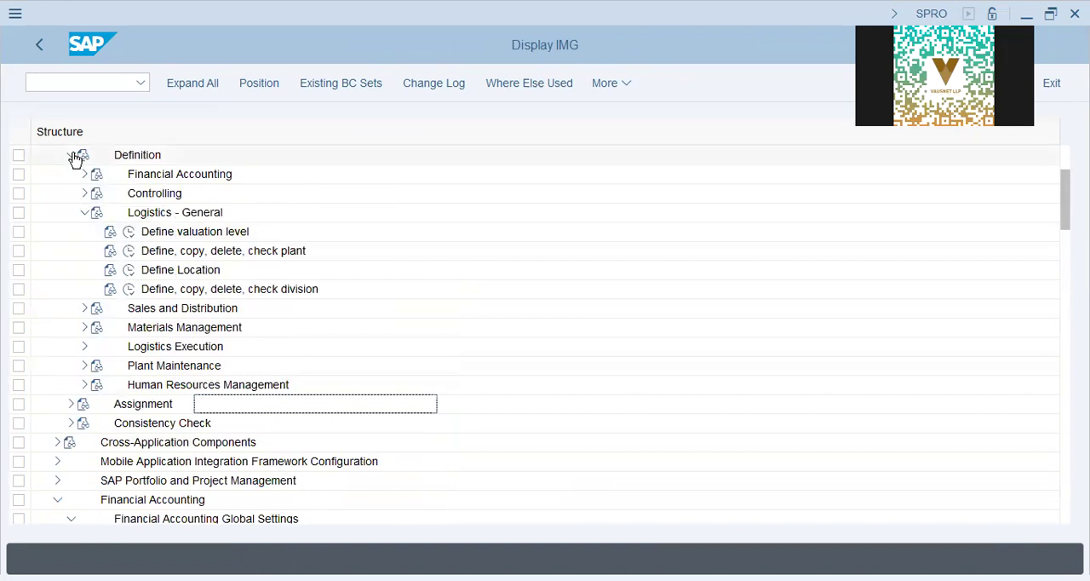
pyautogui.click(72, 155)
pyautogui.click(72, 175)
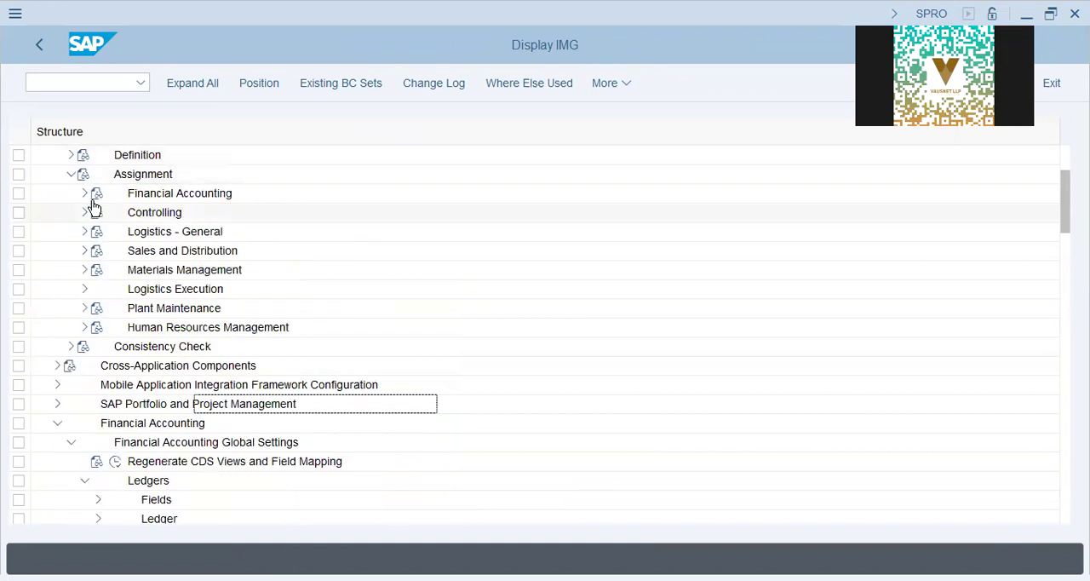
pyautogui.click(85, 232)
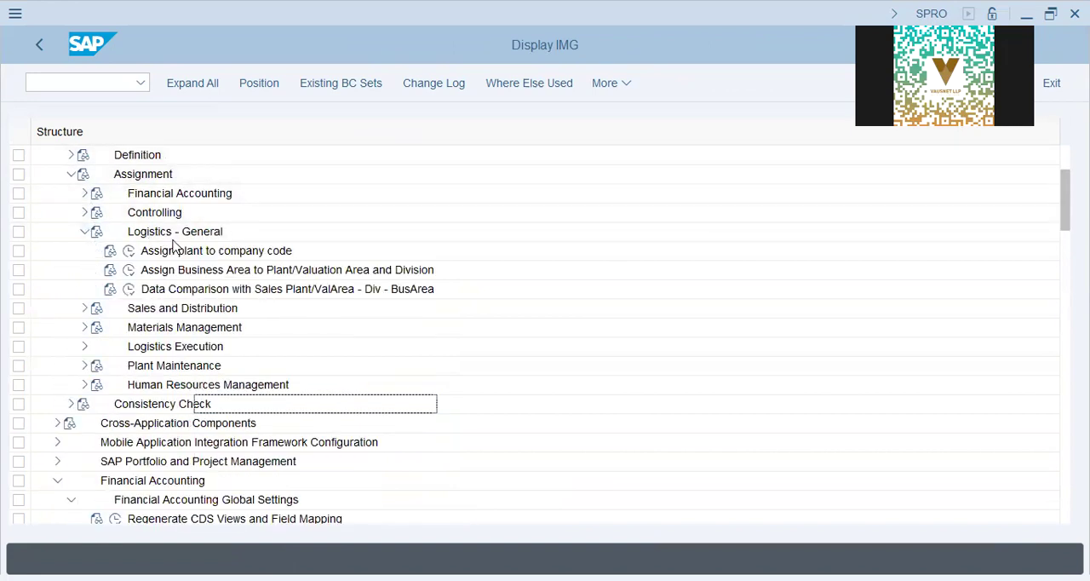
pyautogui.click(129, 250)
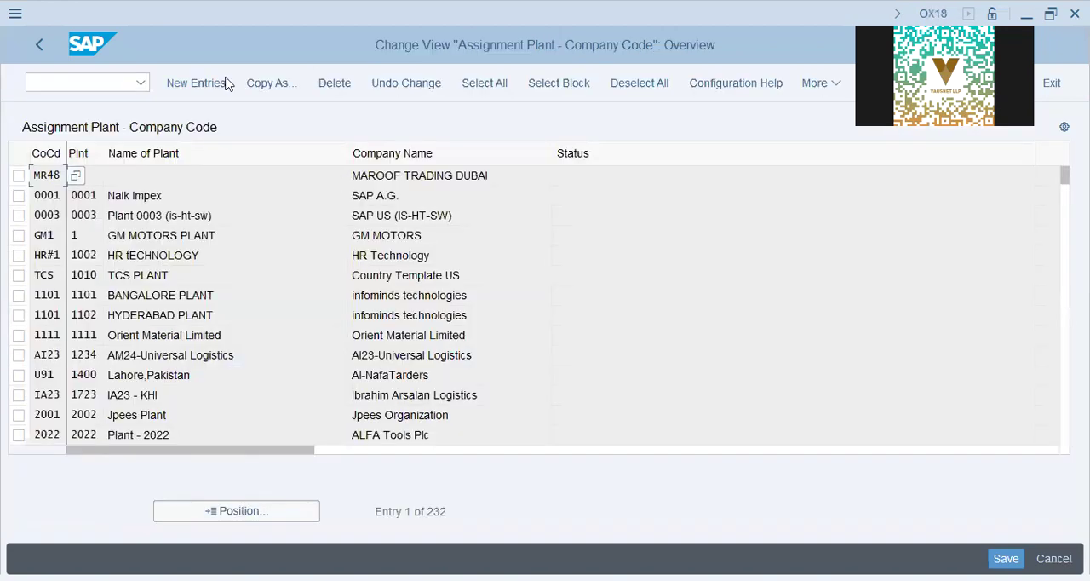
# - Add a new entry assigning plant DAP9 to company code DAP9 and save it
pyautogui.click(214, 82)
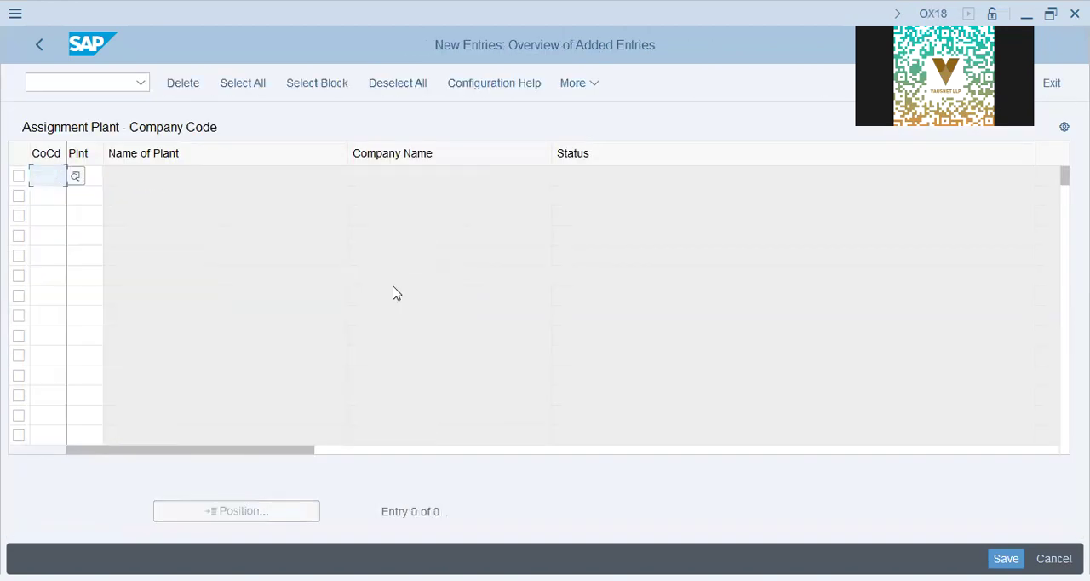
pyautogui.write('dap9')
pyautogui.press('Tab')
pyautogui.write('dap9')
pyautogui.press('Return')
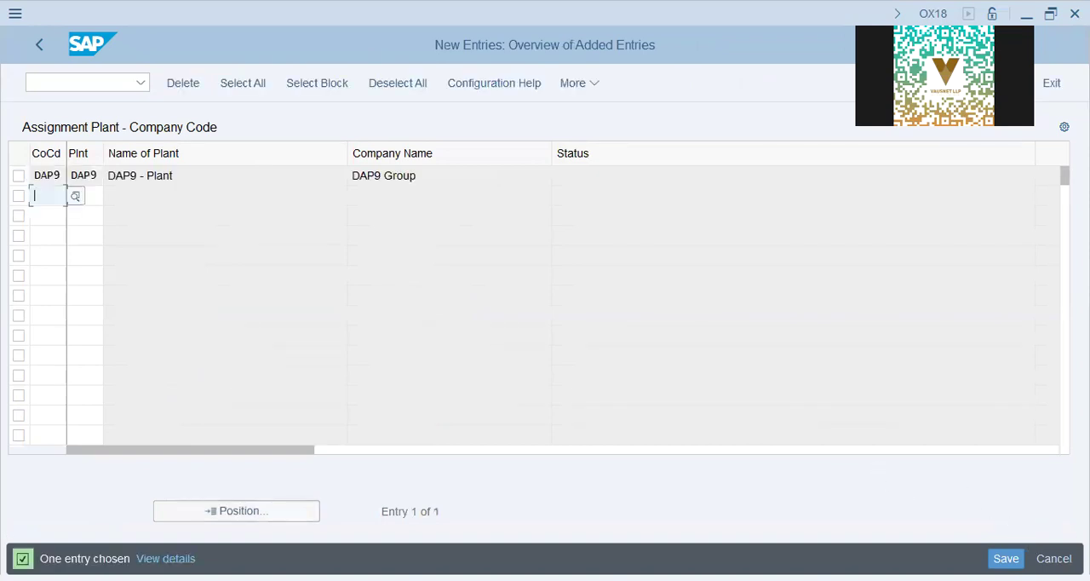
pyautogui.hotkey('ctrl', 's')
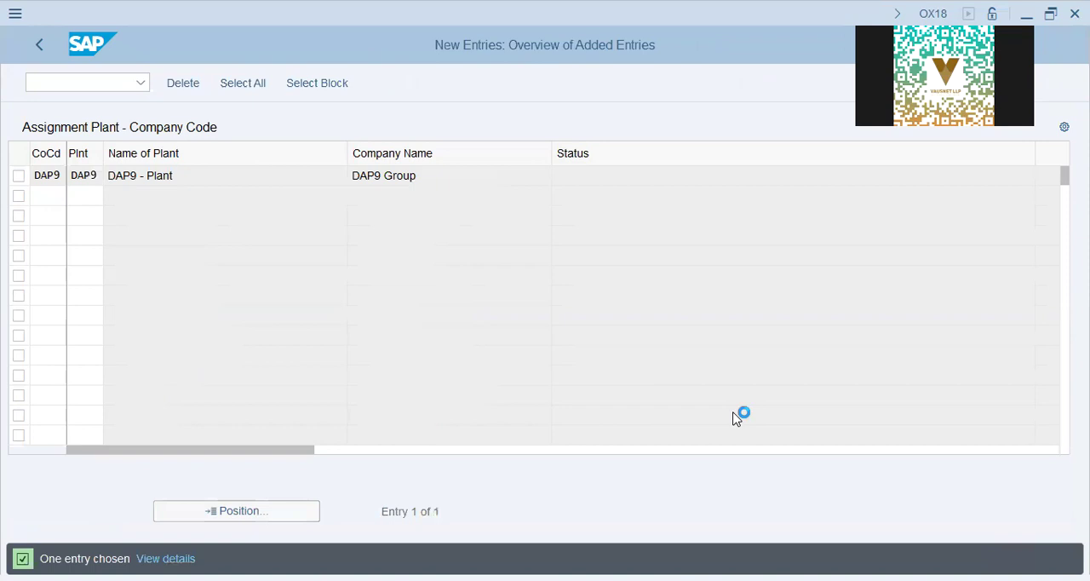
# - Complete the save of the plant DAP9 assignment and return to the implementation guide
pyautogui.click(362, 368)
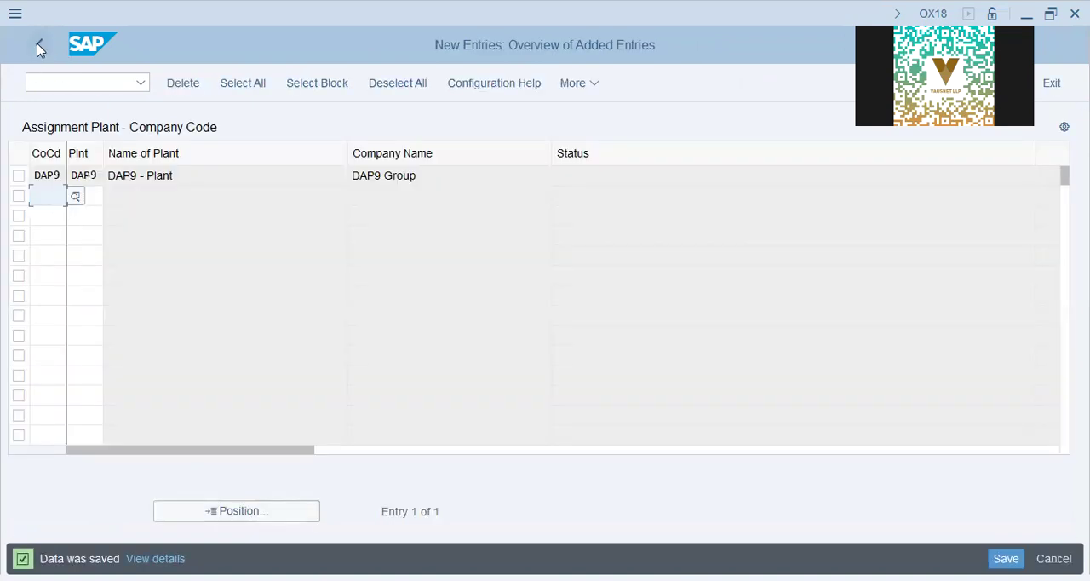
pyautogui.click(37, 48)
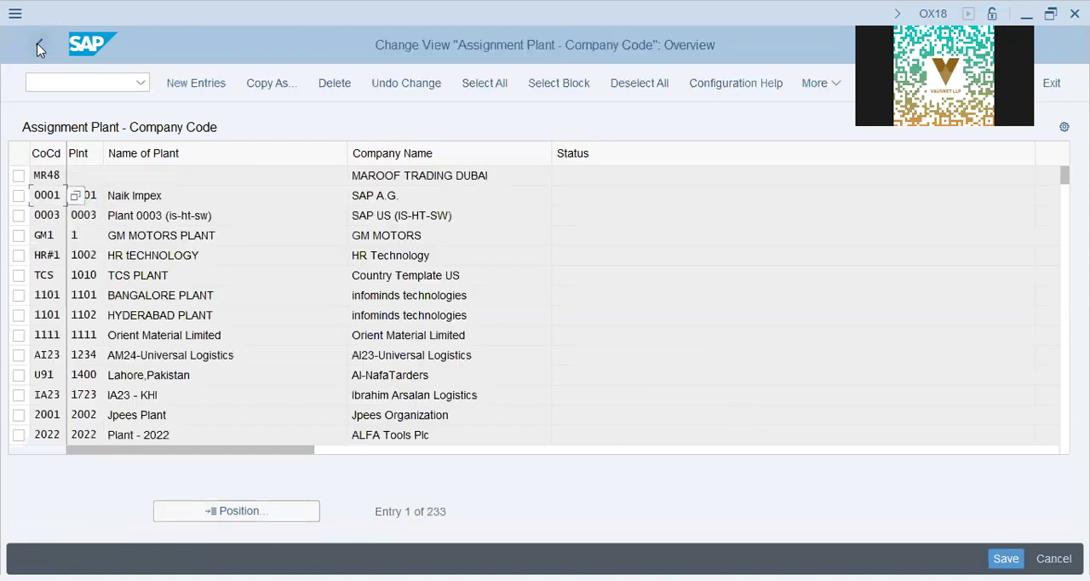
pyautogui.click(37, 49)
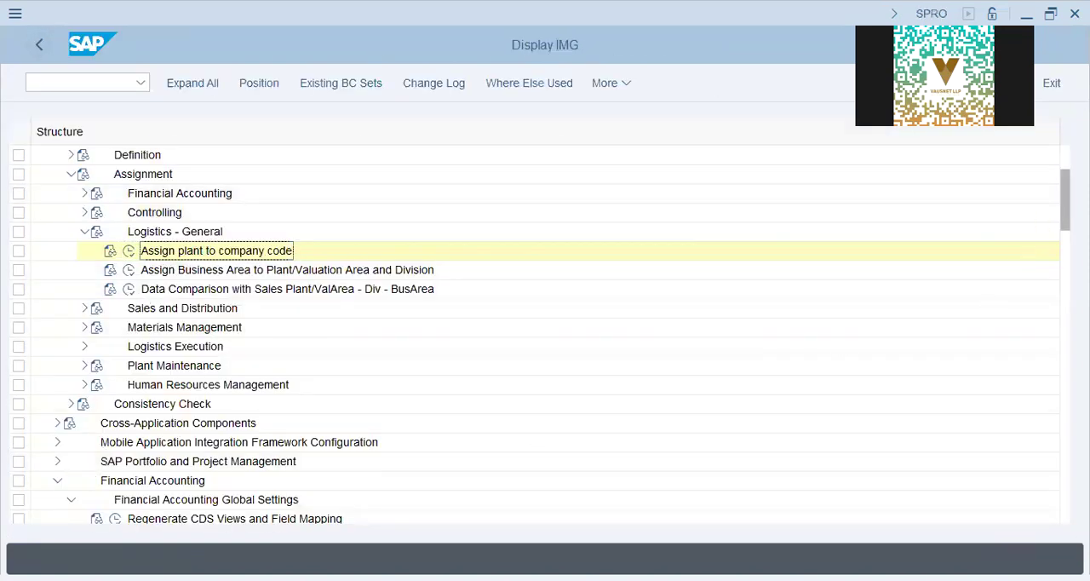
# - Open Assign Material Ledger Types to Valuation Area under Check Material Ledger Settings
pyautogui.scroll(-1, 898, 333)
pyautogui.moveTo(1066, 286); pyautogui.dragTo(1066, 289)
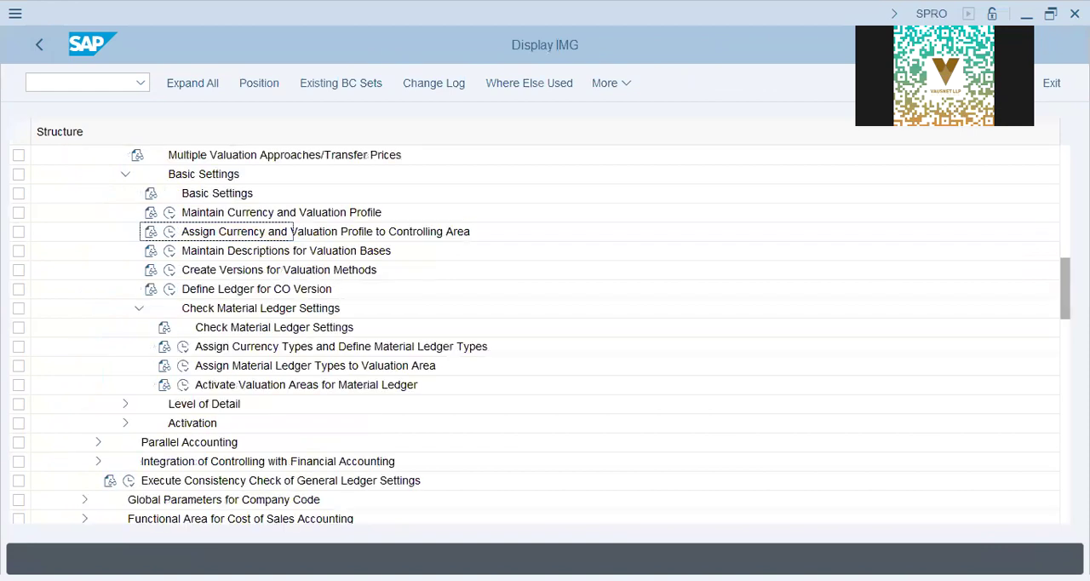
pyautogui.click(281, 332)
pyautogui.click(287, 348)
pyautogui.click(288, 367)
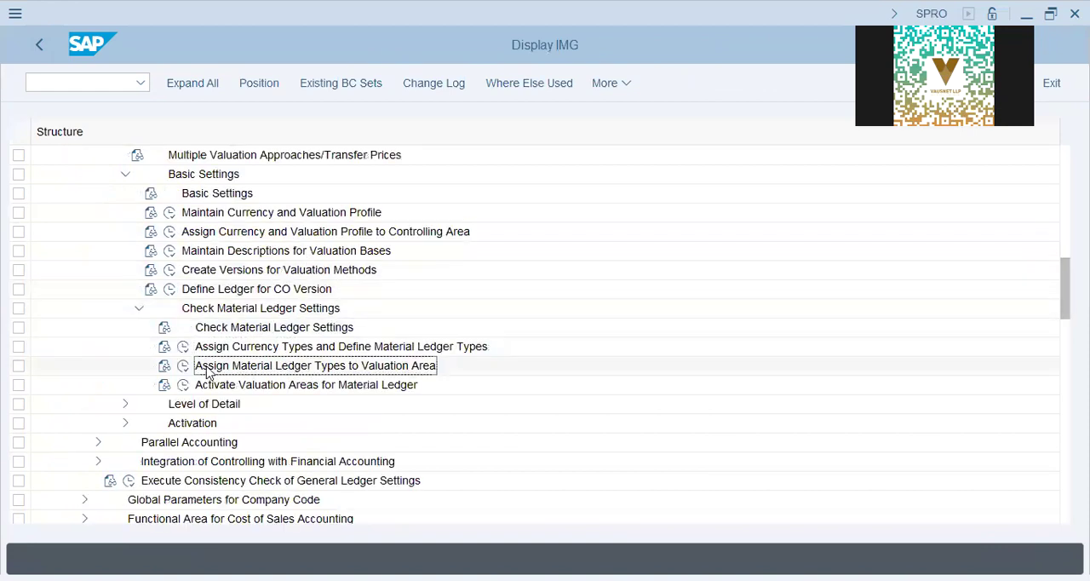
pyautogui.click(183, 366)
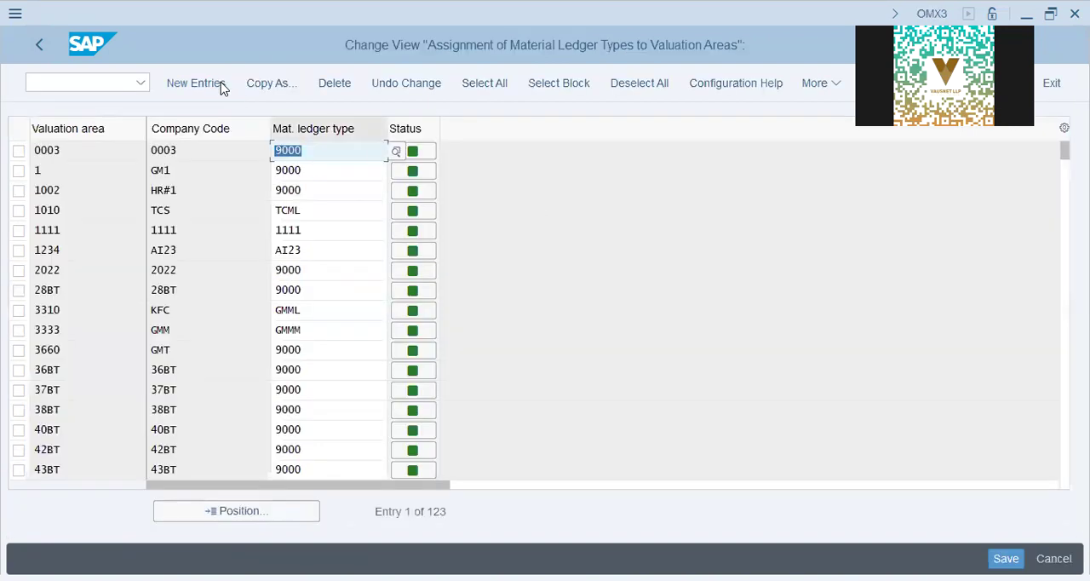
# - Add a new entry assigning material ledger type DAP9 to valuation area DAP9 and save it
pyautogui.click(222, 88)
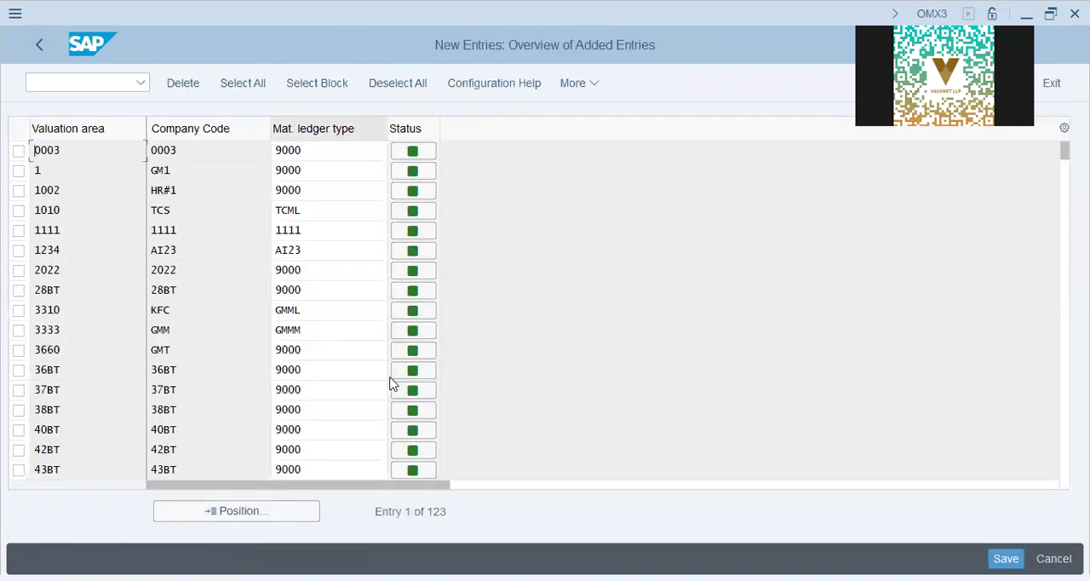
pyautogui.write('dap9')
pyautogui.press('Tab')
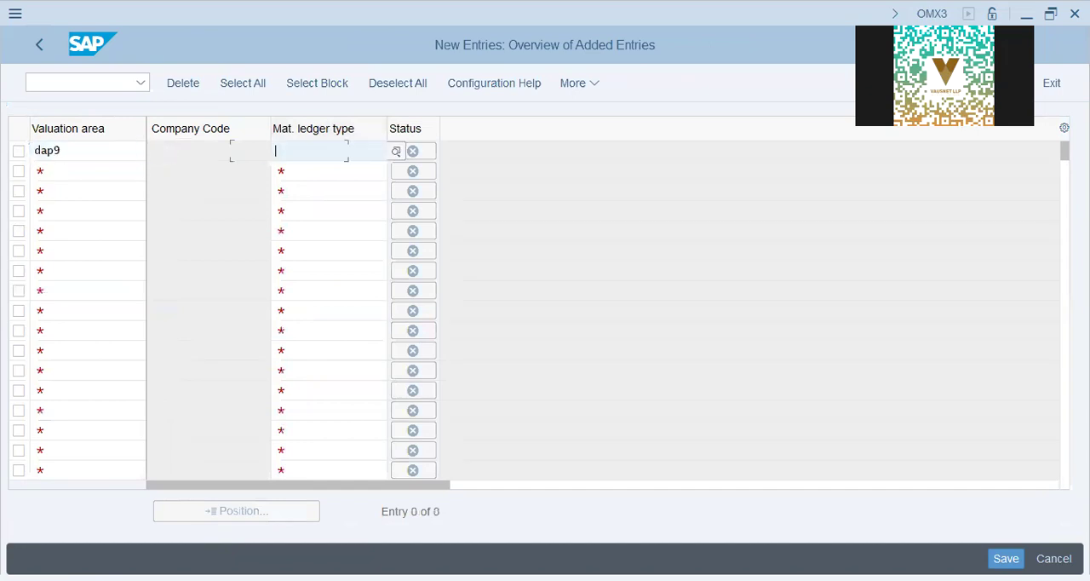
pyautogui.write('dap9')
pyautogui.press('Return')
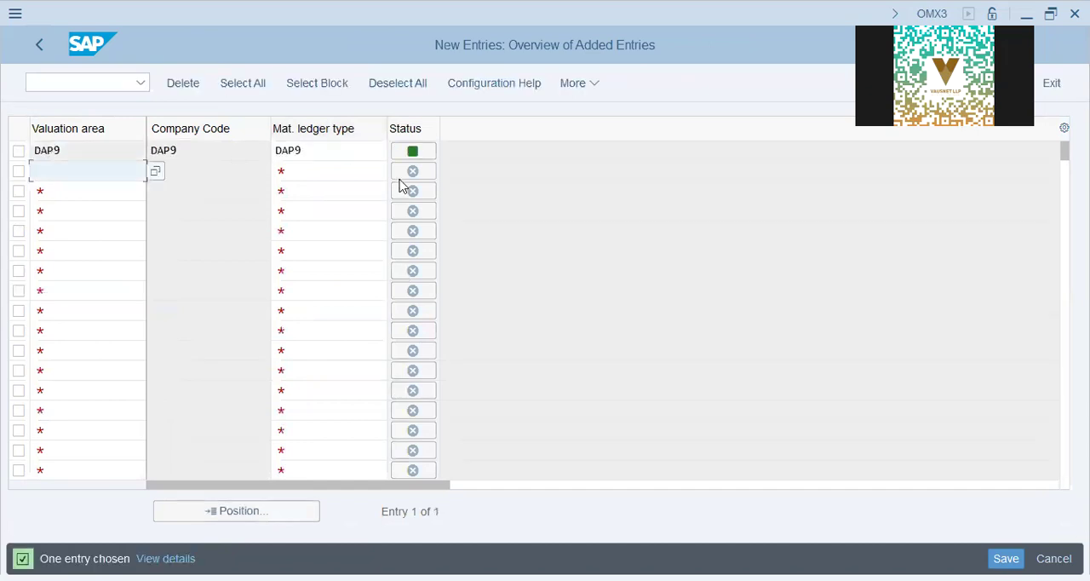
pyautogui.hotkey('ctrl', 's')
pyautogui.click(360, 371)
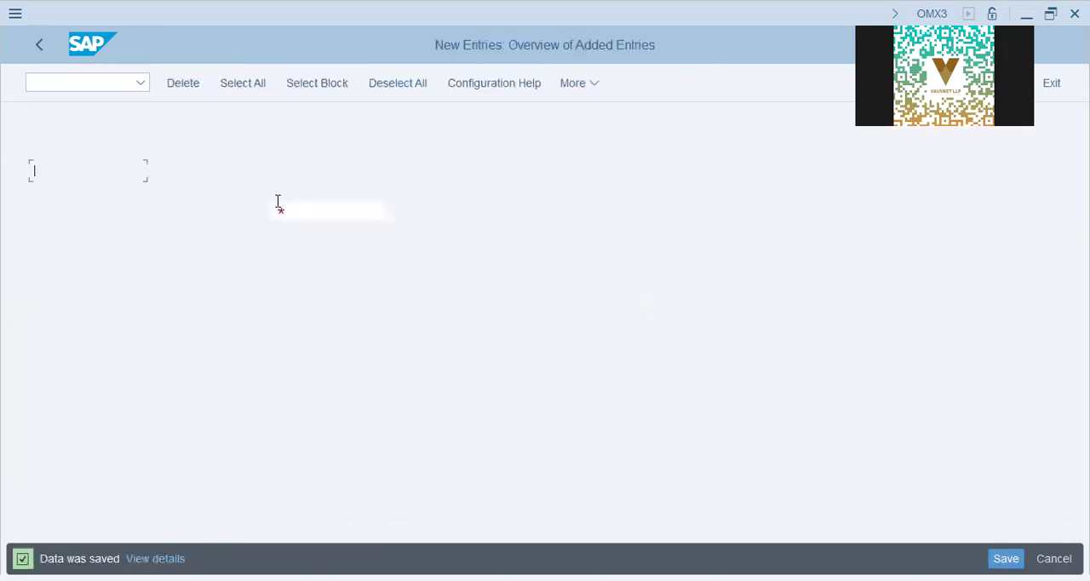
# - Return to the implementation guide and open Activate Valuation Areas for Material Ledger
pyautogui.click(29, 38)
pyautogui.click(29, 38)
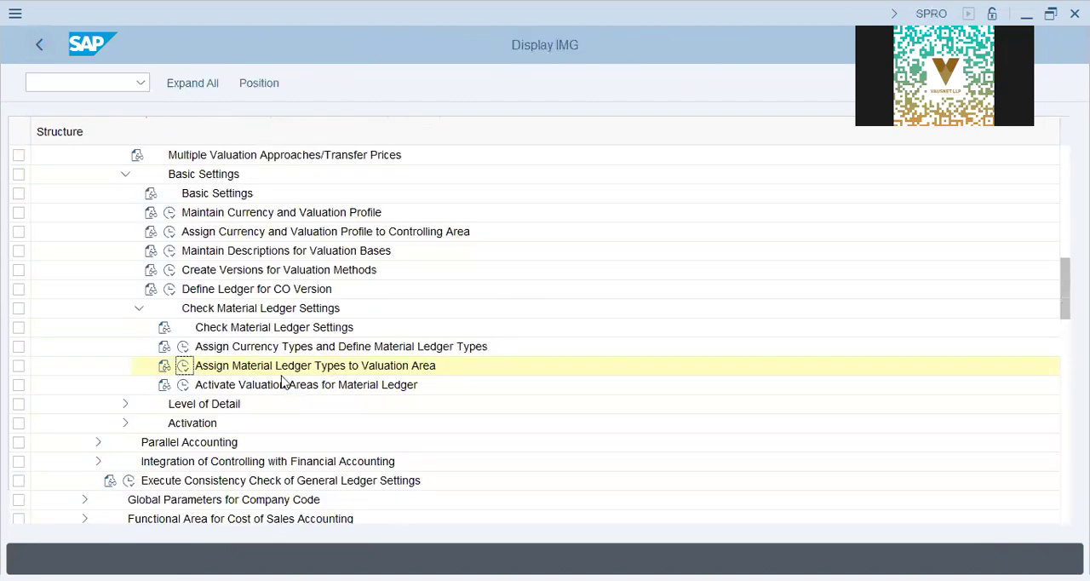
pyautogui.click(233, 387)
pyautogui.doubleClick(222, 387)
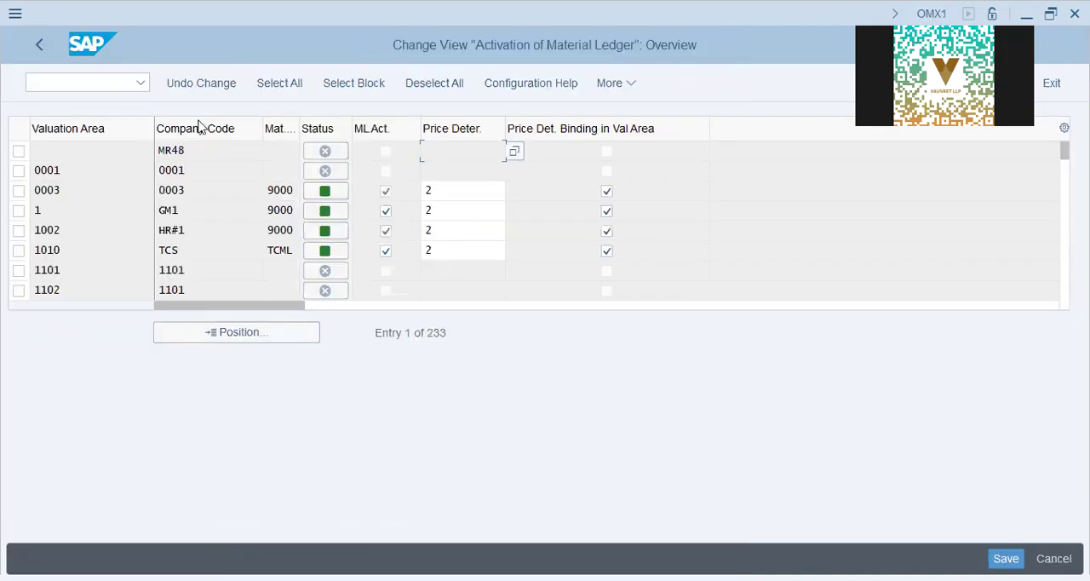
# - Locate valuation area DAP9, activate its material ledger with price determination 2, and save the activation
pyautogui.click(275, 339)
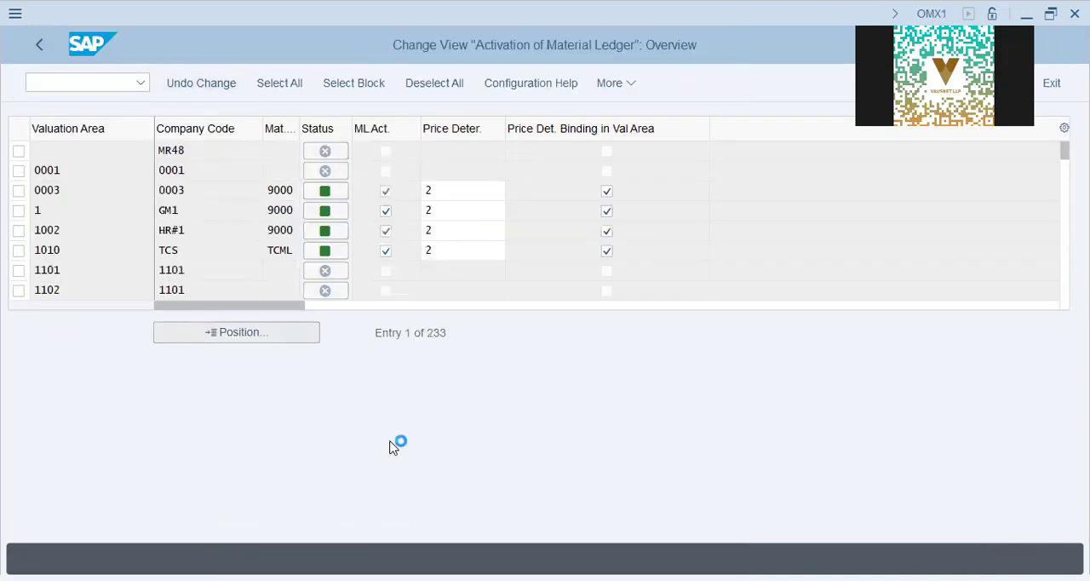
pyautogui.write('dap9')
pyautogui.press('Return')
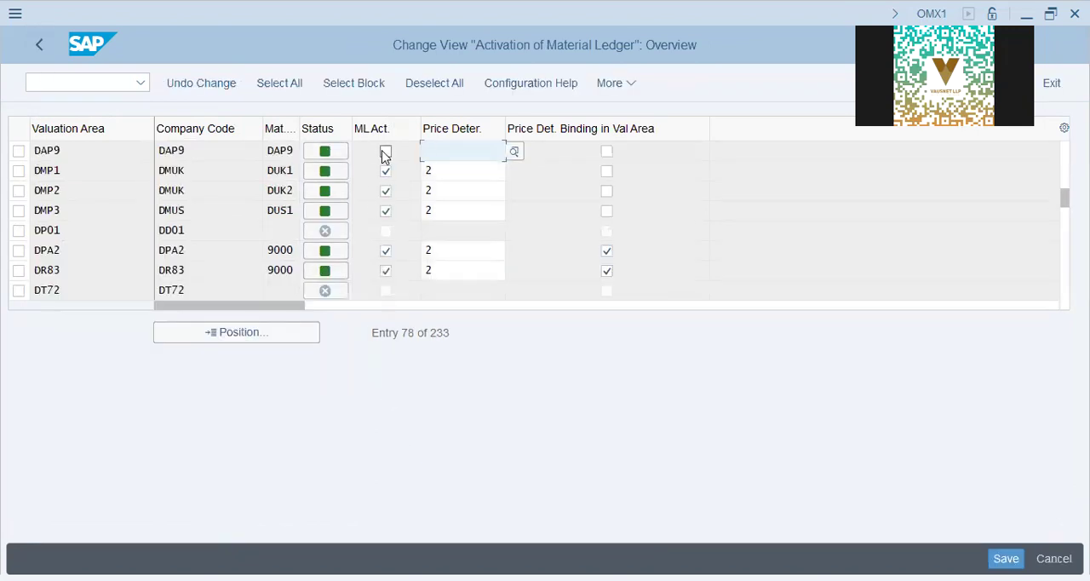
pyautogui.click(386, 150)
pyautogui.click(448, 154)
pyautogui.write('2')
pyautogui.click(989, 554)
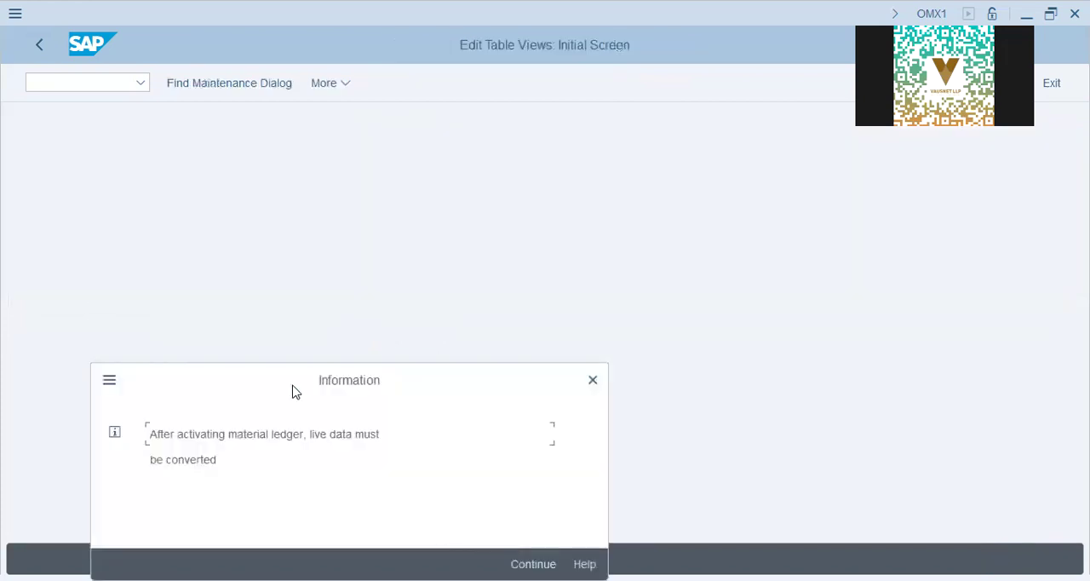
pyautogui.press('Return')
pyautogui.press('Return')
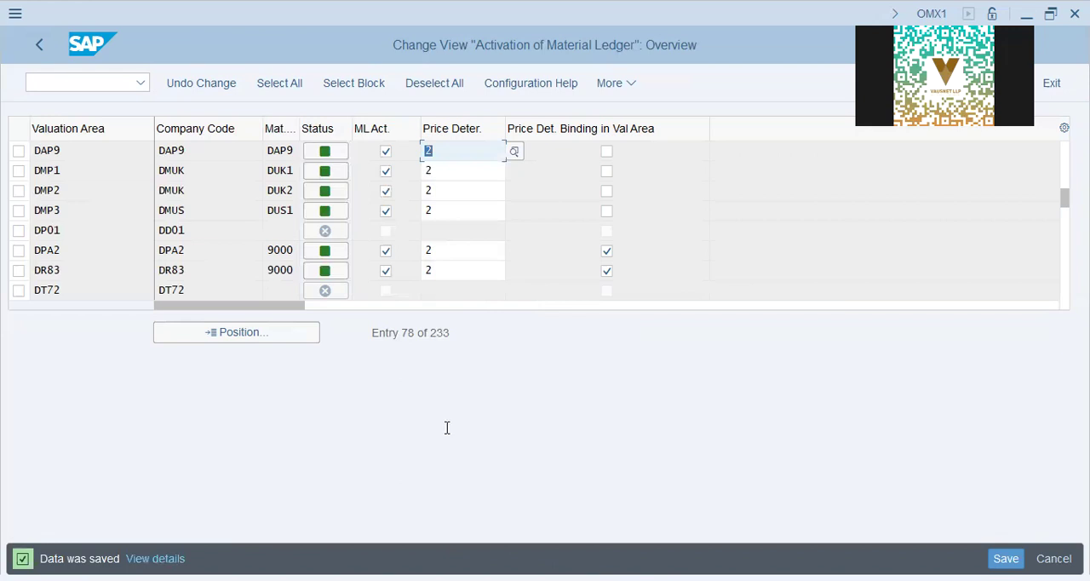
# - Check the Profit Center and Cost Center Accounting standard hierarchy items in the Notepad checklist and return to SAP
pyautogui.hotkey('alt', 'Tab')
pyautogui.moveTo(241, 322); pyautogui.dragTo(531, 333)
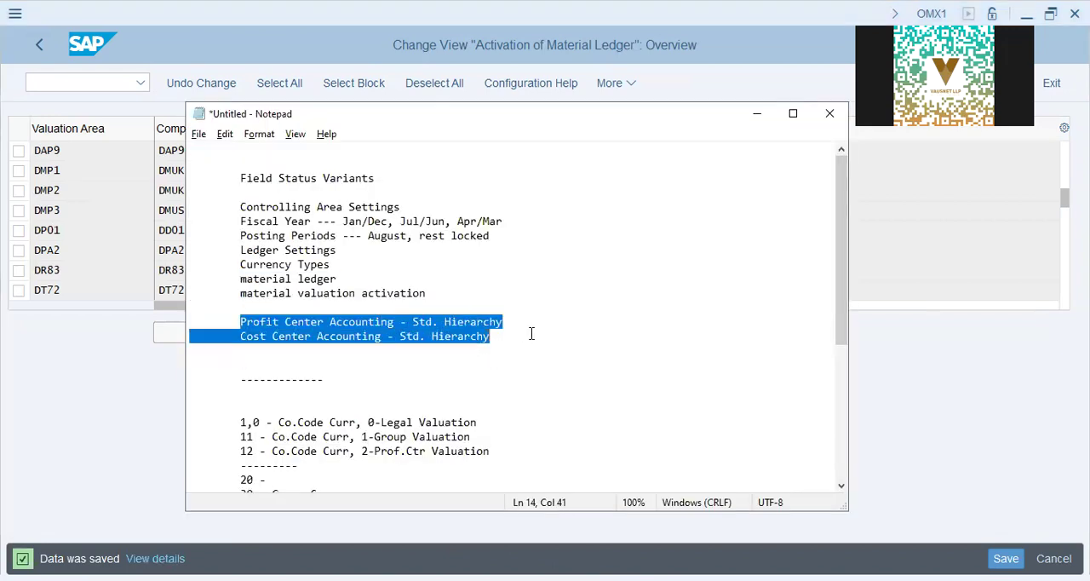
pyautogui.hotkey('alt', 'Tab')
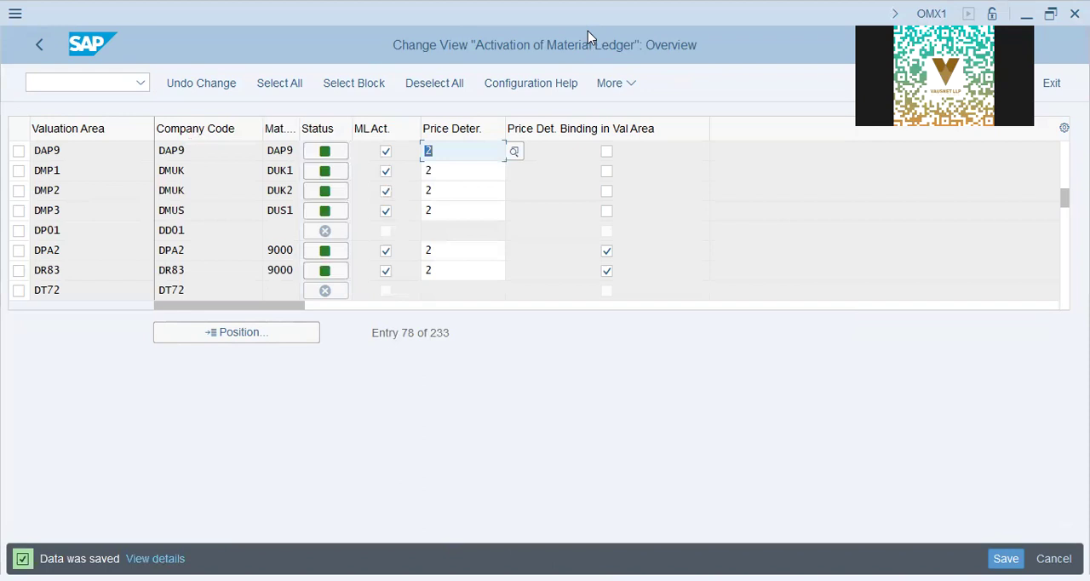